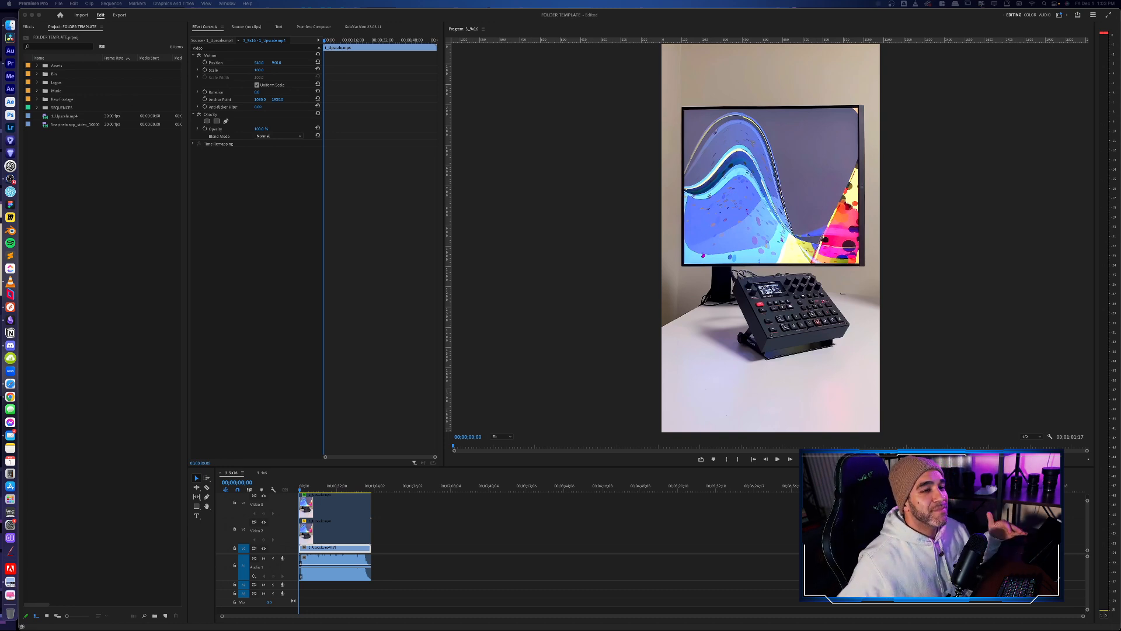
- Expand the Video 1 track in the timeline so its clip thumbnail is full height, and deselect all clips
key(XF86AudioLowerVolume)
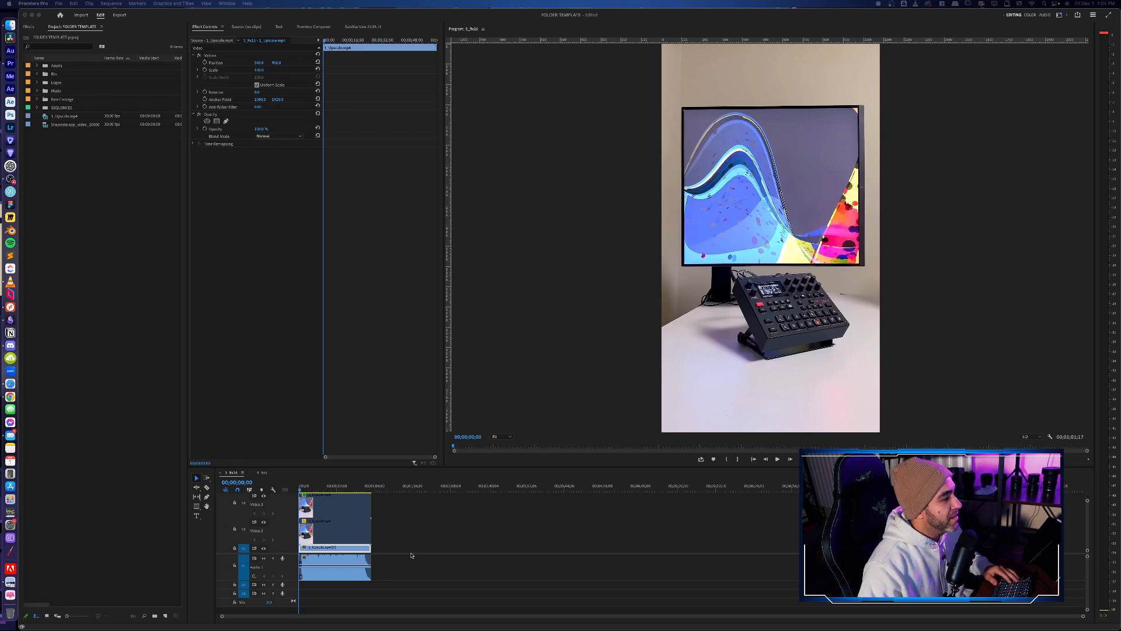
click(296, 555)
drag(294, 554, 293, 560)
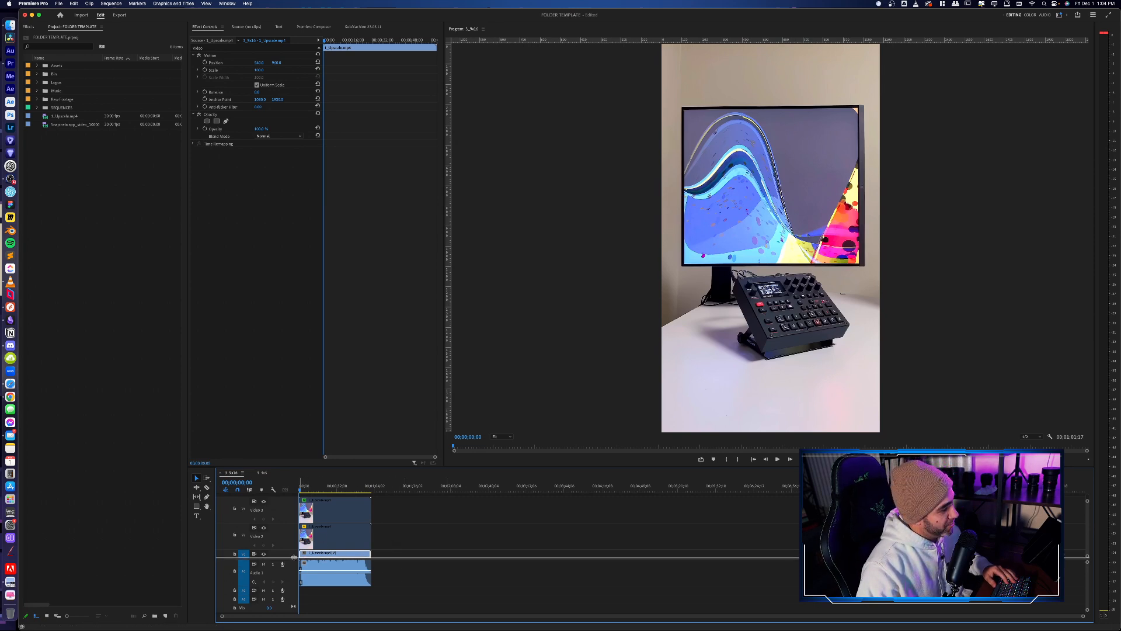
drag(294, 557, 293, 553)
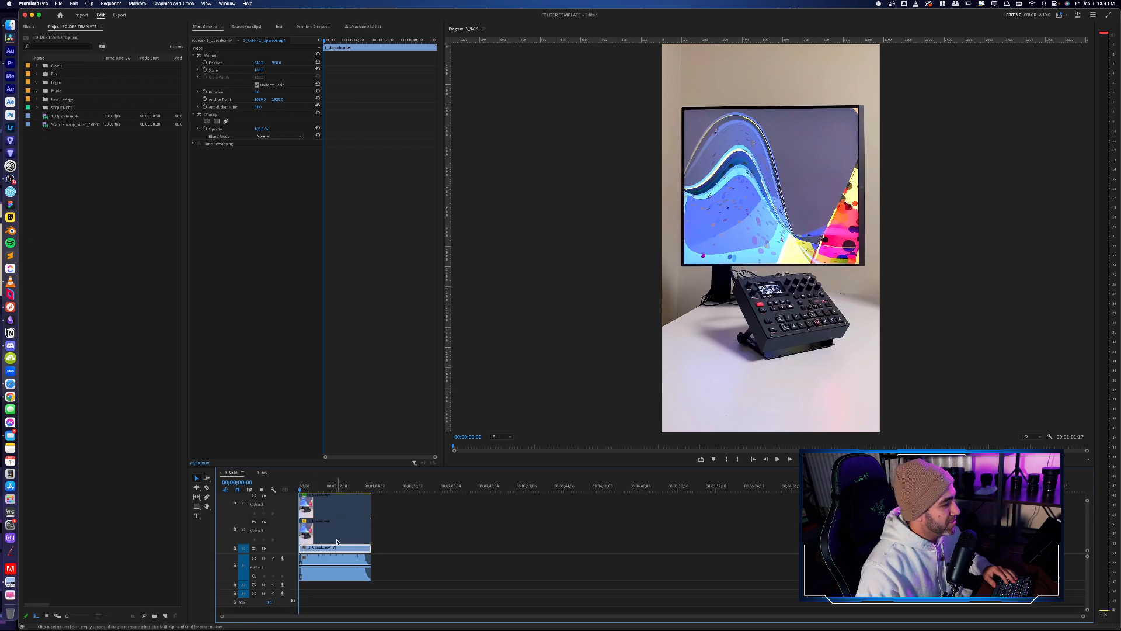
double_click(285, 547)
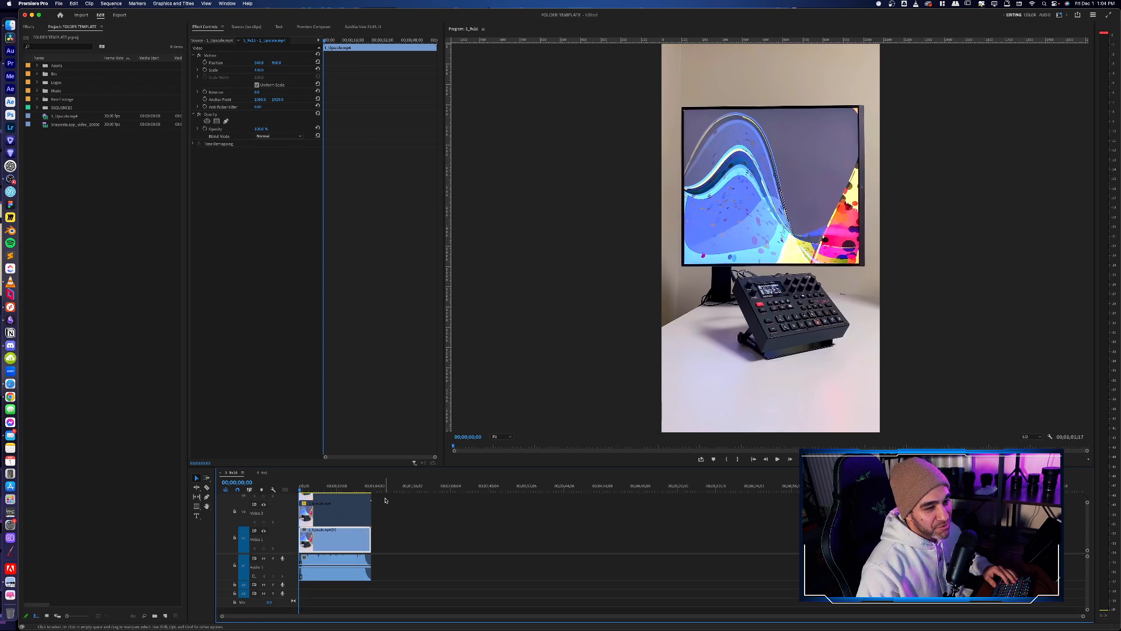
click(491, 549)
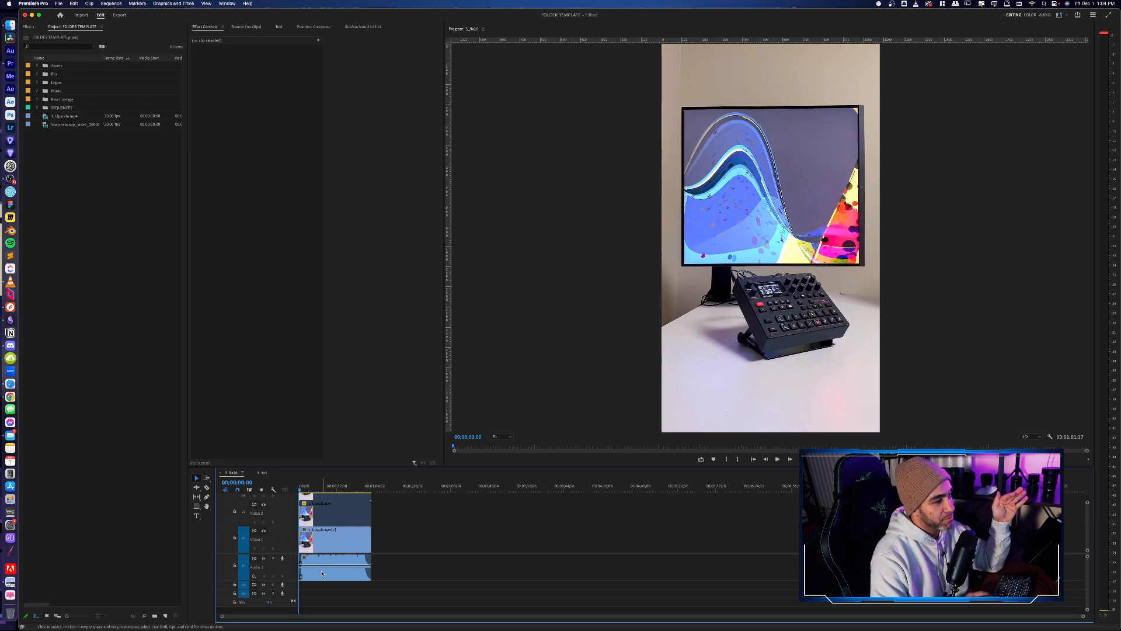
- Play the sequence from the start to about 14 seconds, lowering the system volume during playback
key(space)
key(XF86AudioRaiseVolume)
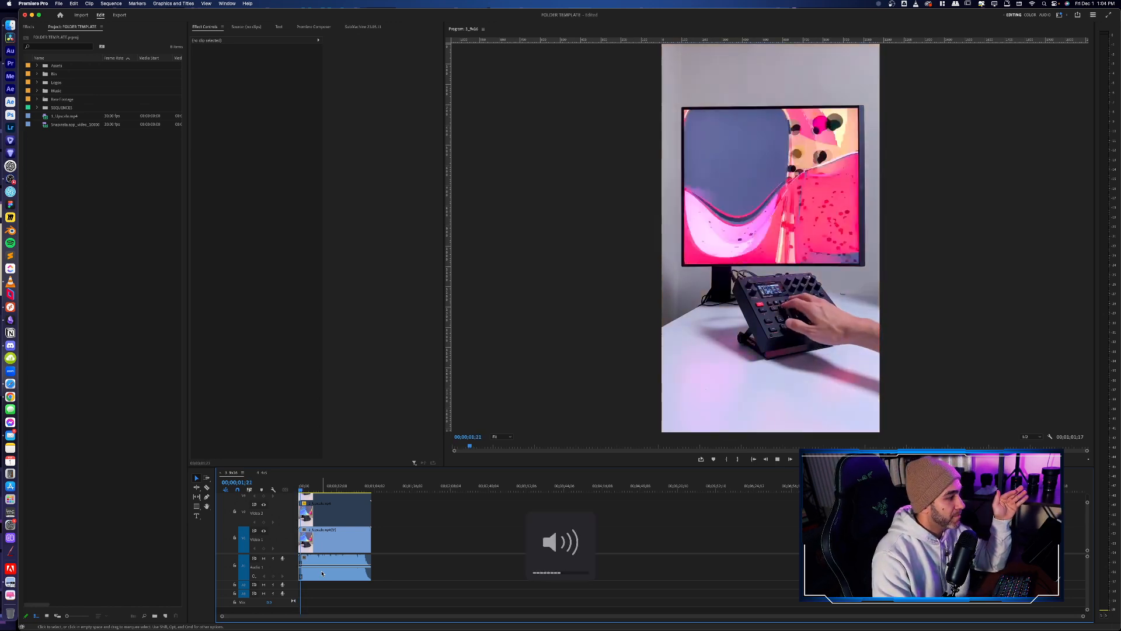
key(XF86AudioLowerVolume)
key(XF86AudioLowerVolume)
key(XF86AudioLowerVolume)
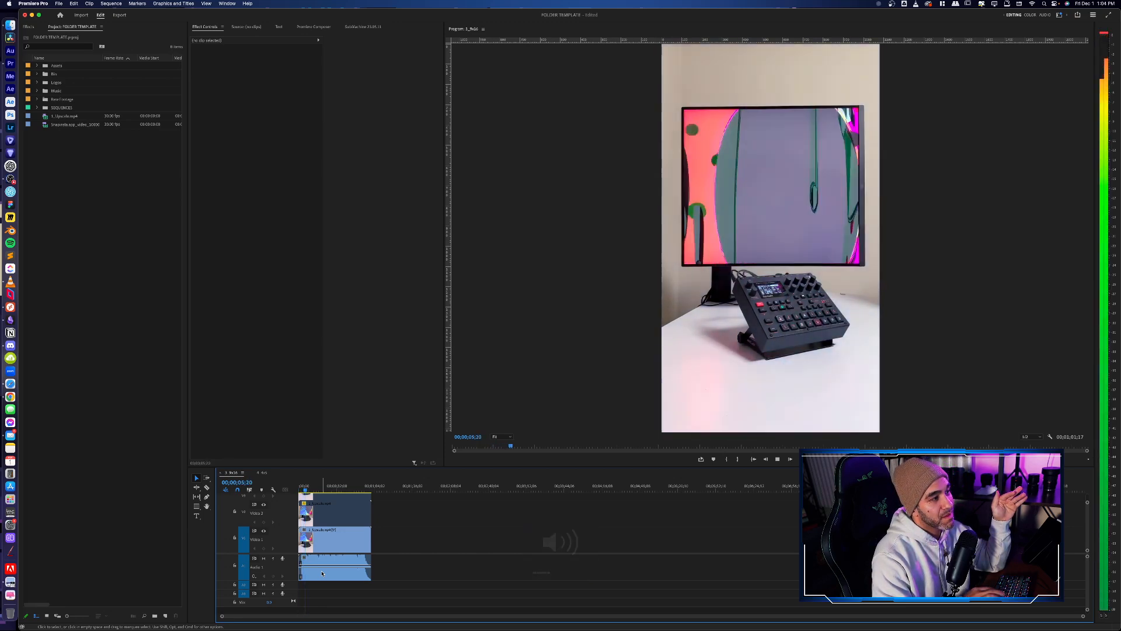
key(XF86AudioLowerVolume)
key(XF86AudioLowerVolume)
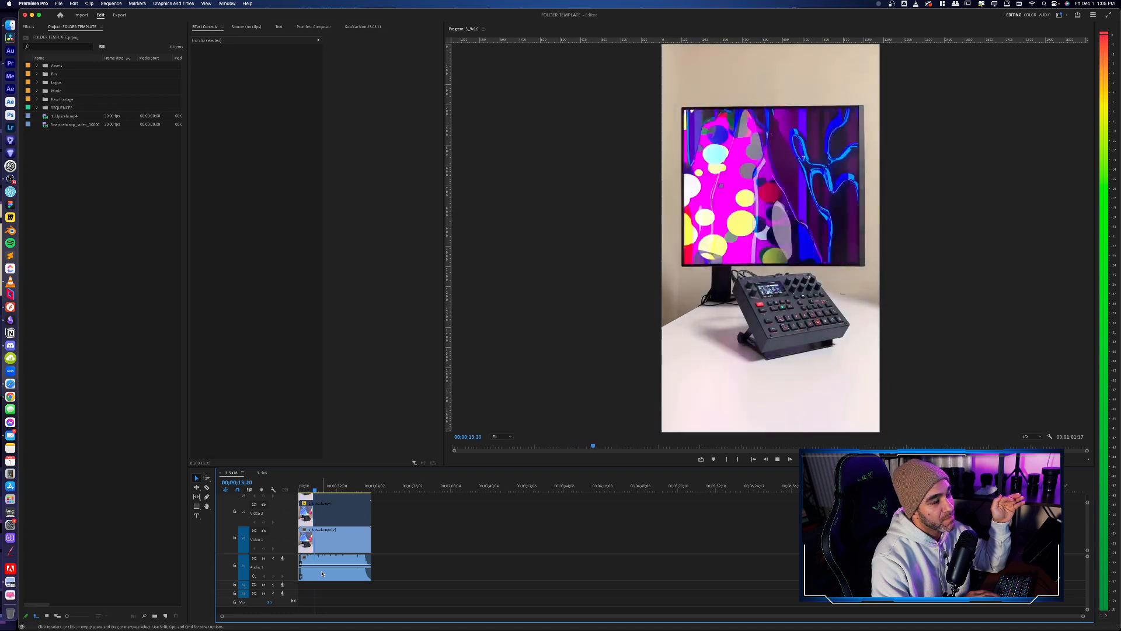
key(space)
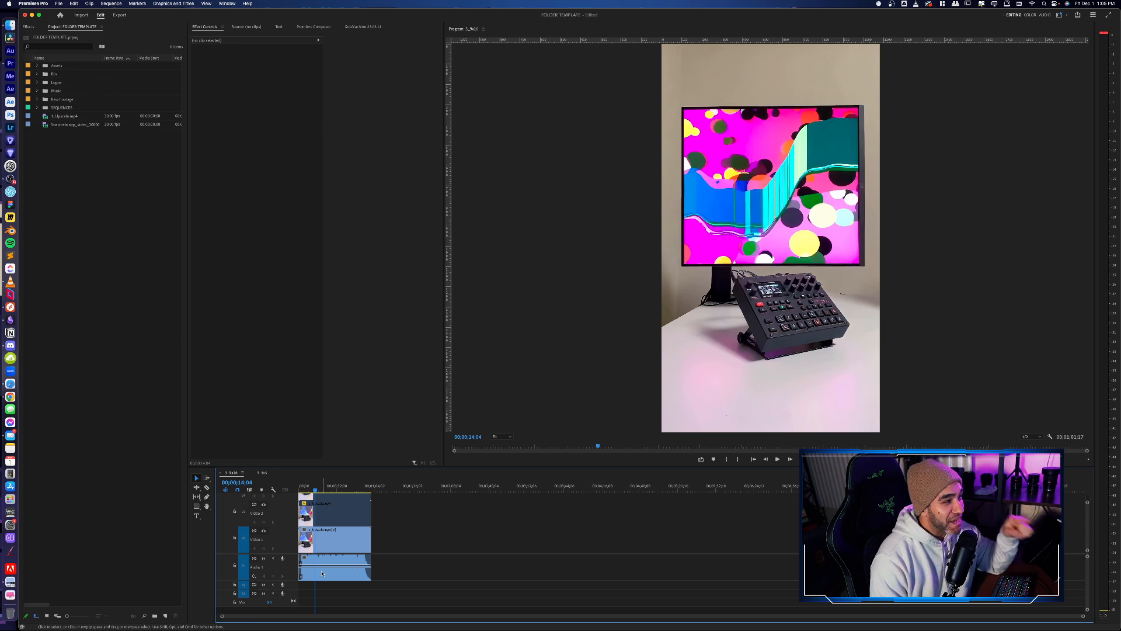
key(XF86AudioLowerVolume)
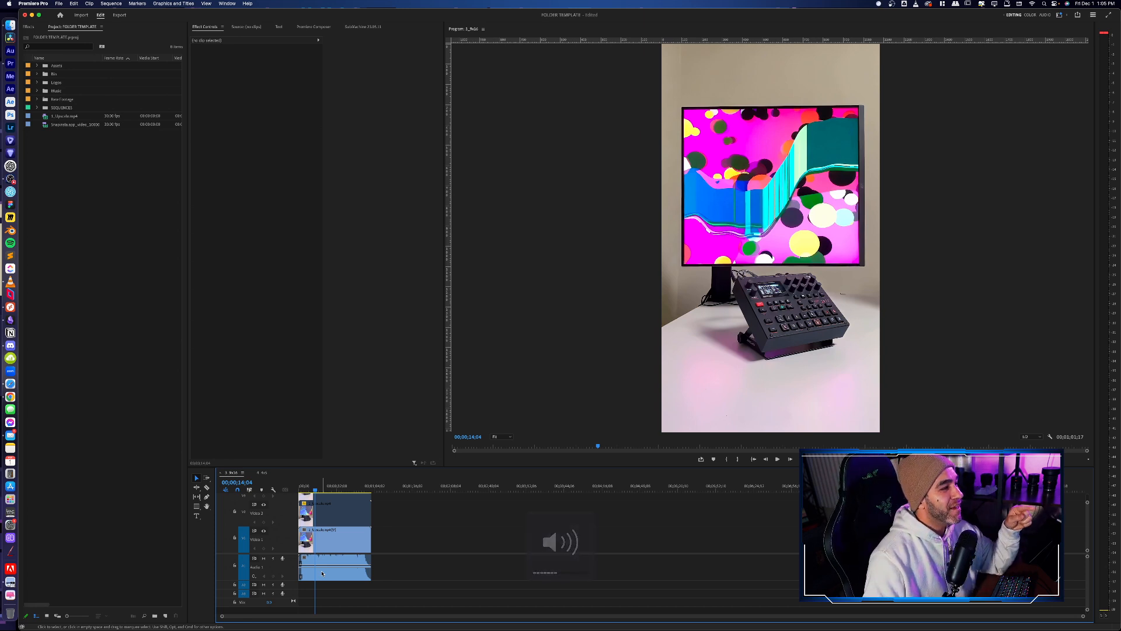
- Zoom the program preview to 200% to inspect the footage's sharpness, and return it to Fit
click(501, 436)
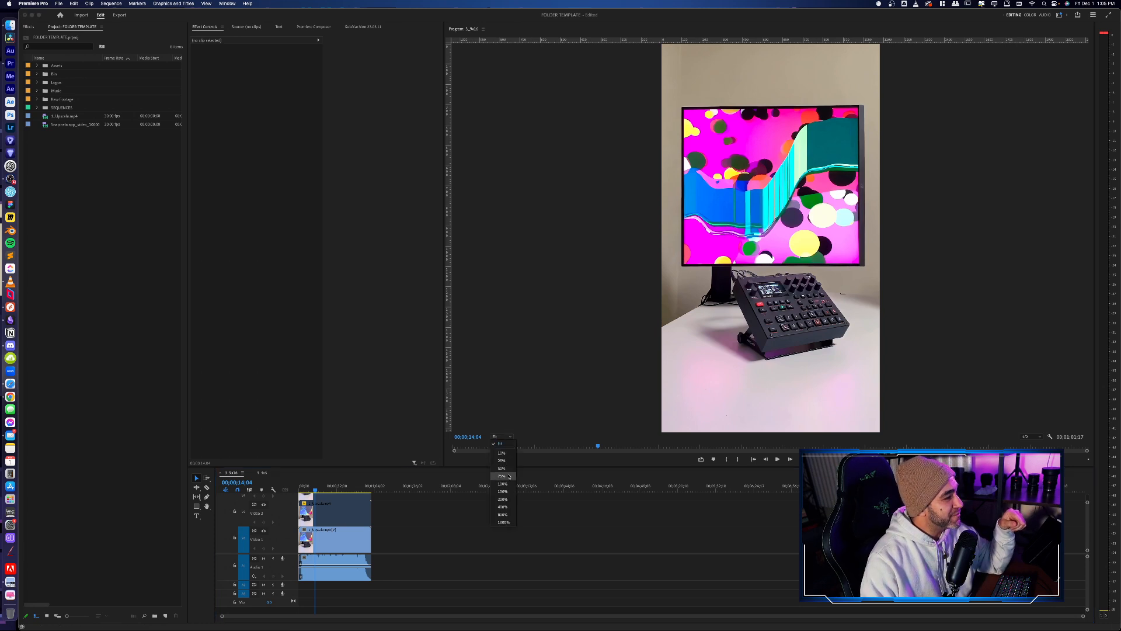
click(503, 499)
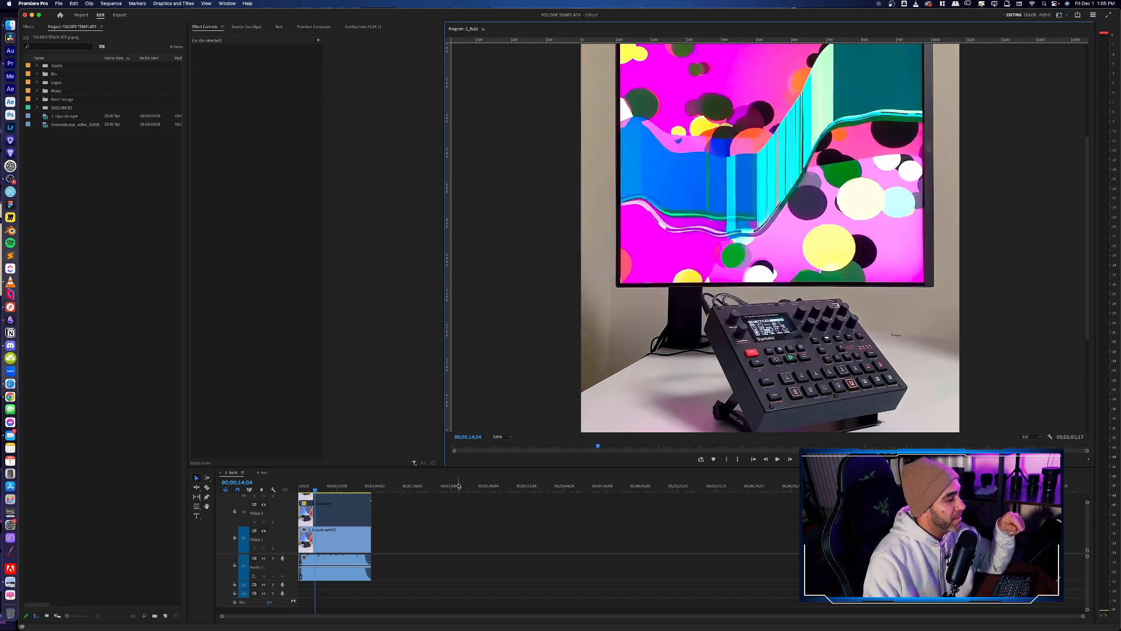
click(501, 437)
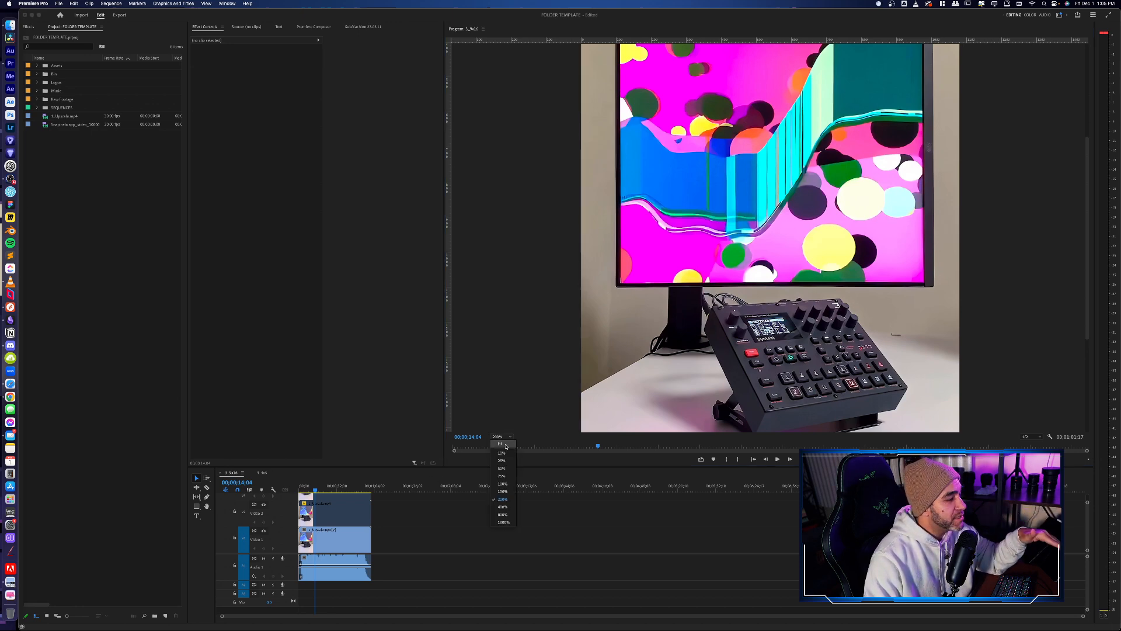
click(506, 446)
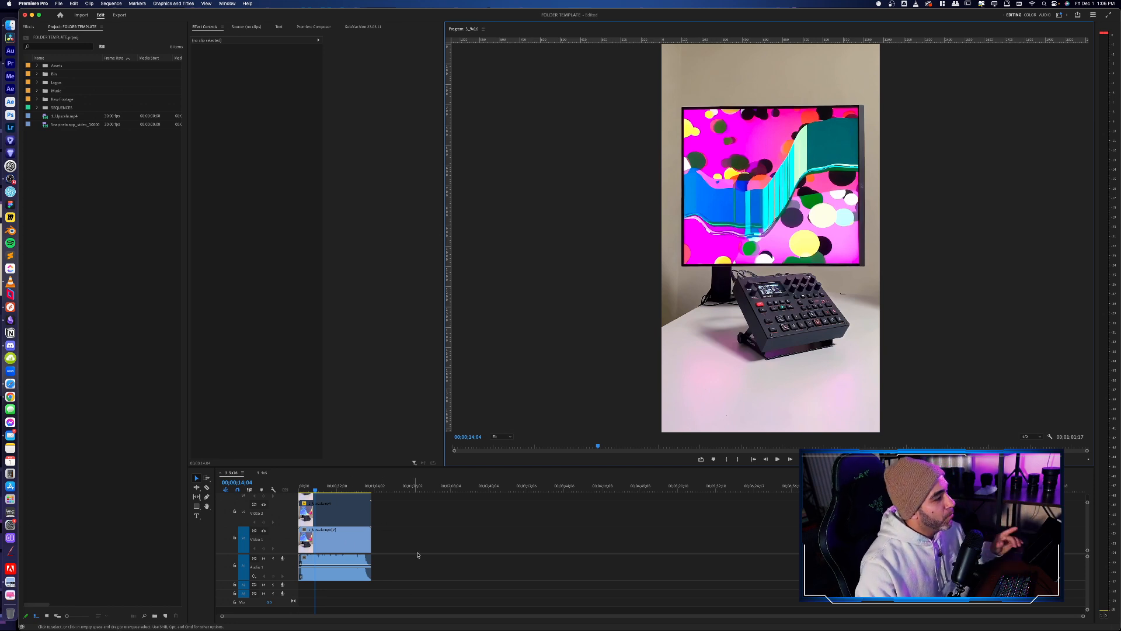
- Enable the disabled clips on tracks Video 2 and Video 3
click(328, 543)
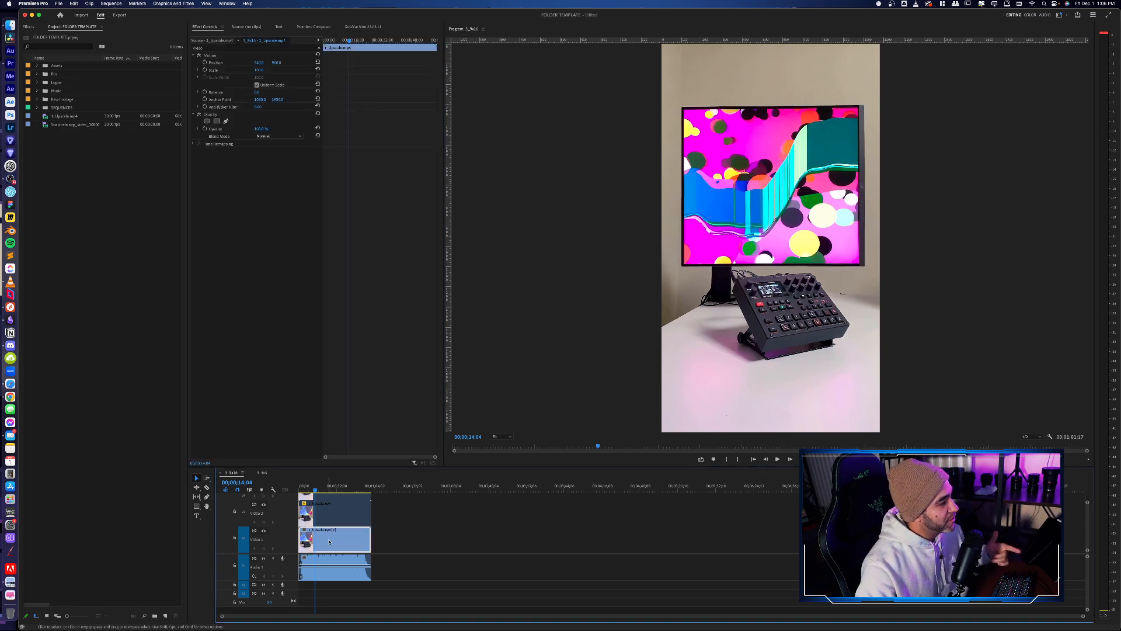
click(338, 514)
key(shift+super+e)
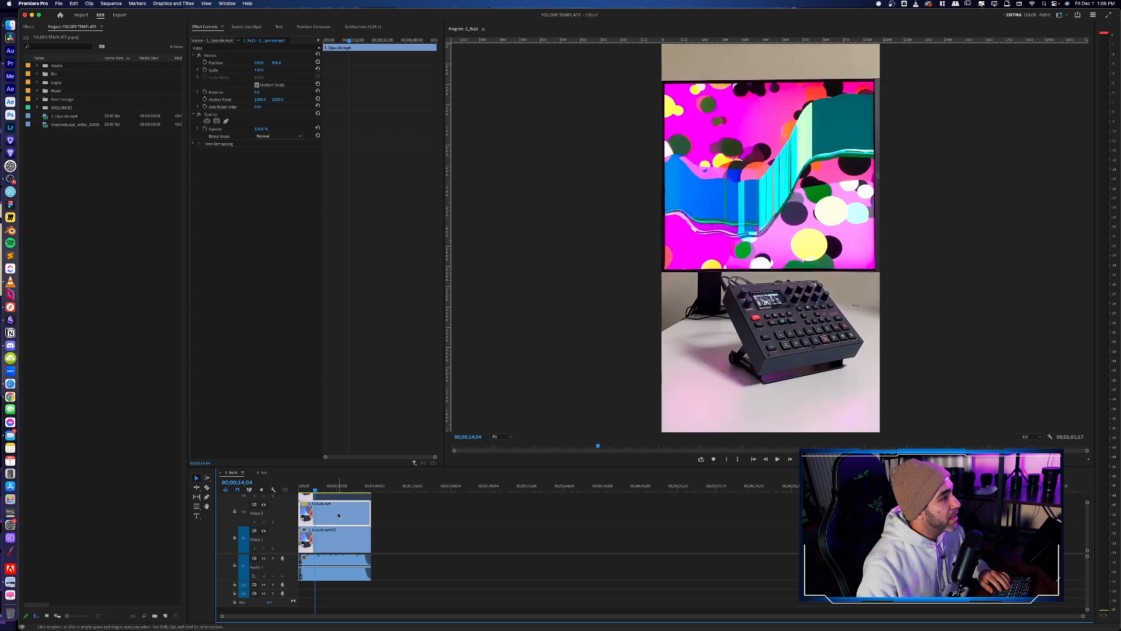
scroll(360, 543, up, 1)
scroll(360, 543, up, 1)
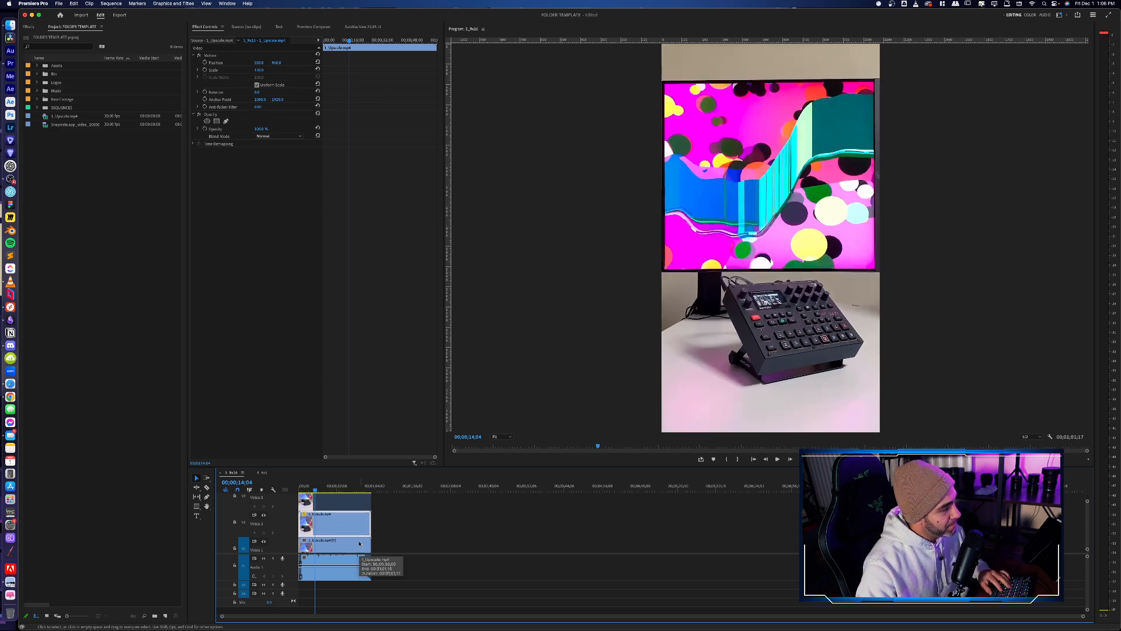
click(336, 506)
key(shift+super+e)
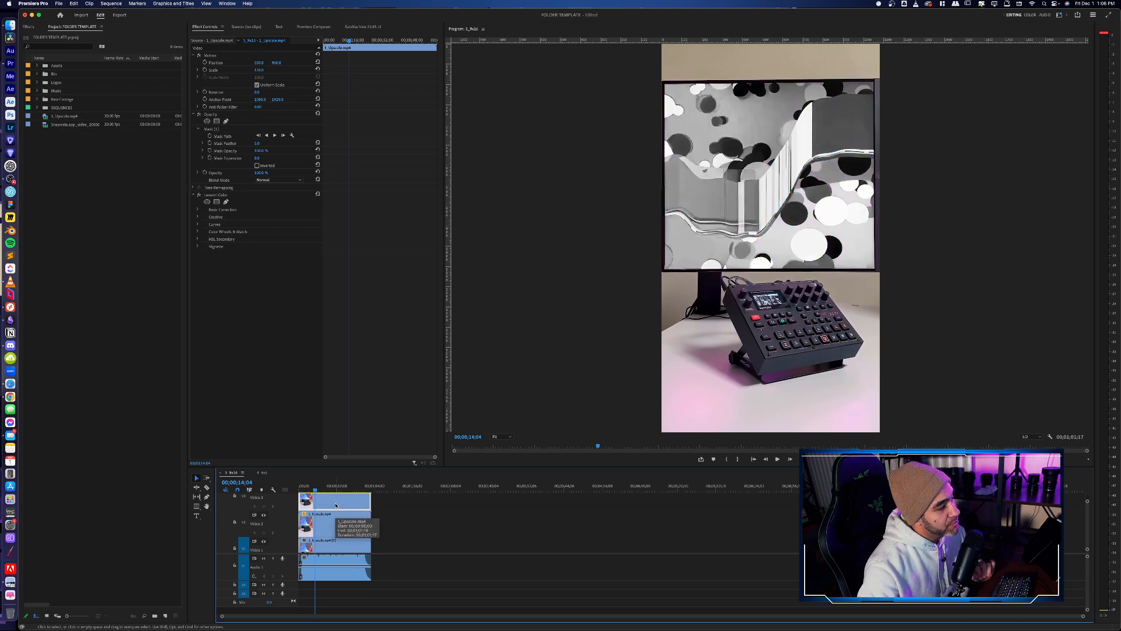
- Disable the clips on Video 2 and Video 1 and the audio clip, leaving only the masked Video 3 clip active
click(356, 529)
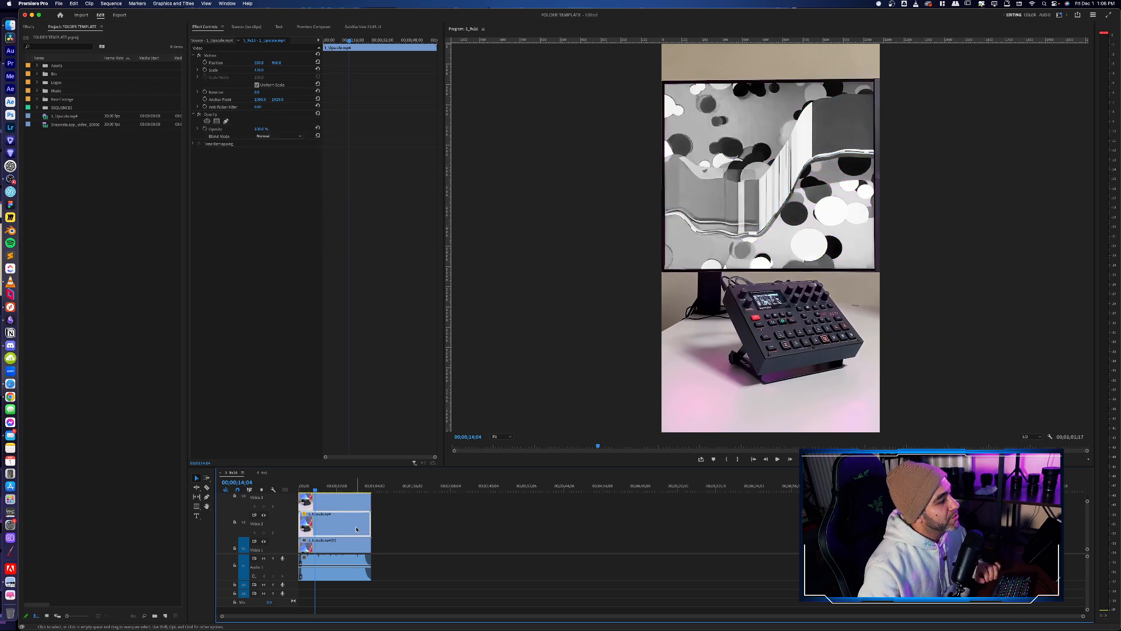
key(shift+super+e)
click(353, 540)
key(shift+super+e)
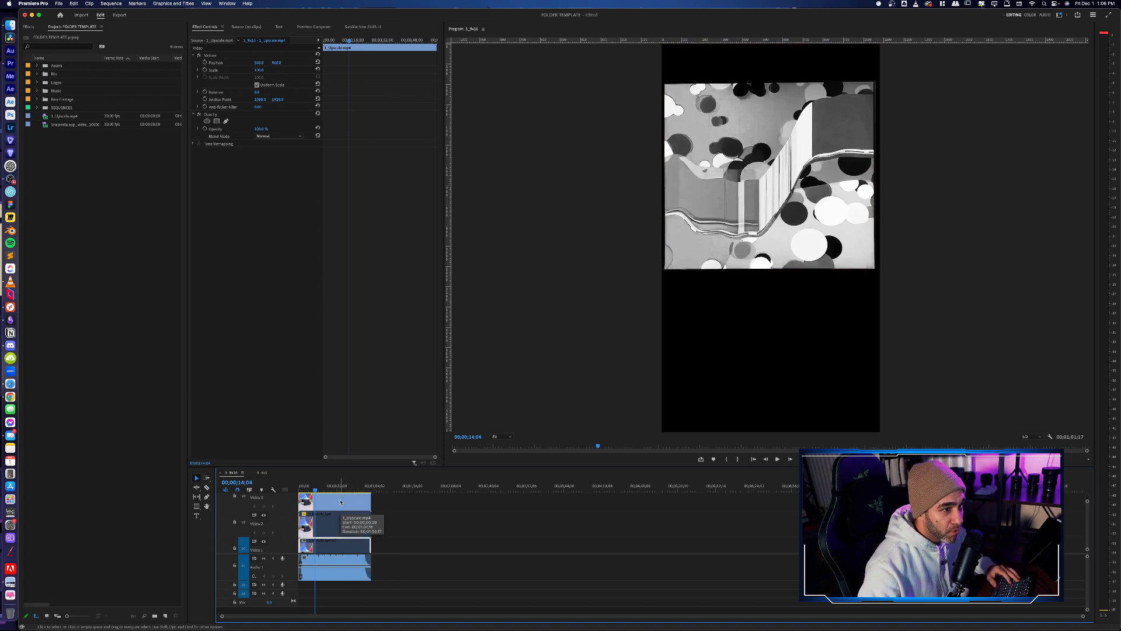
click(325, 563)
- Play the masked Video 3 clip and compare it with its Lumetri Color effect switched off and back on
drag(317, 492, 286, 498)
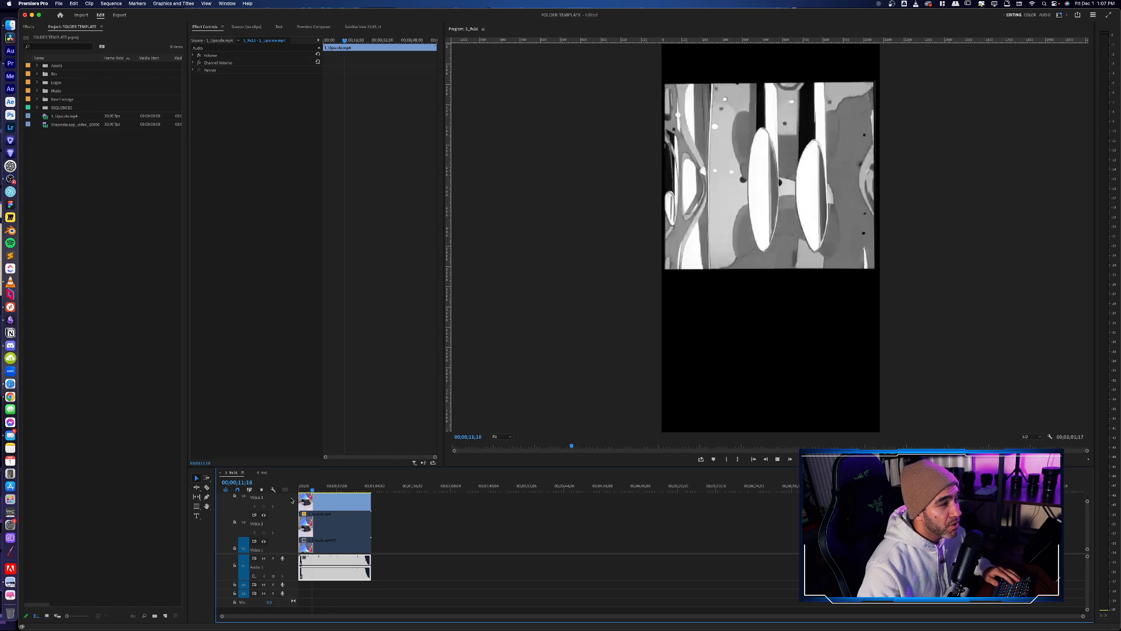
click(301, 508)
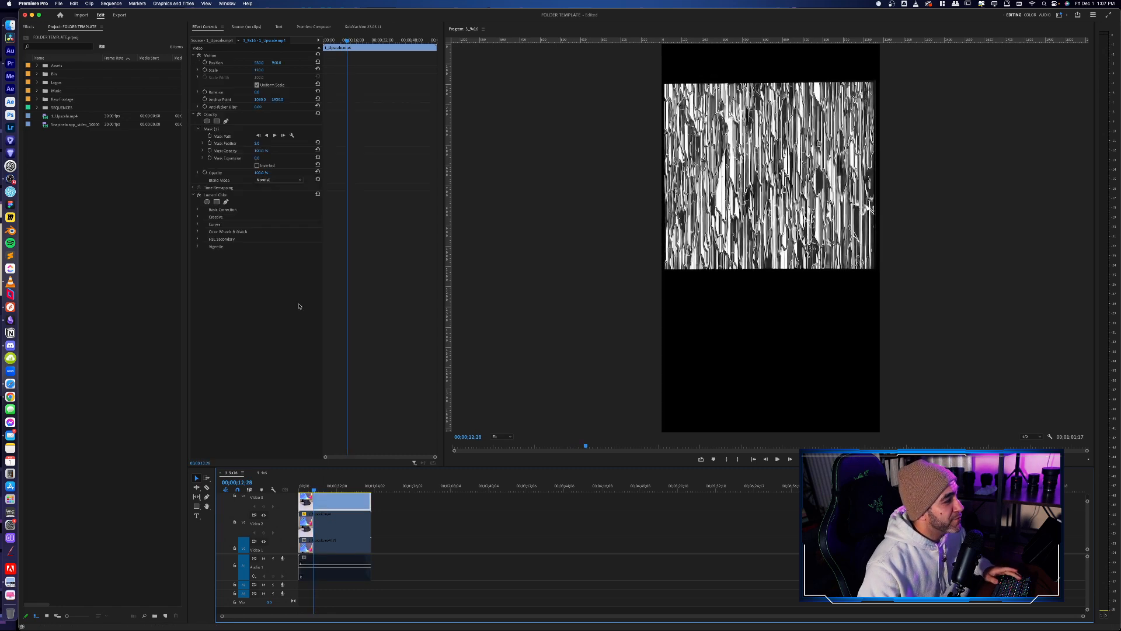
click(199, 195)
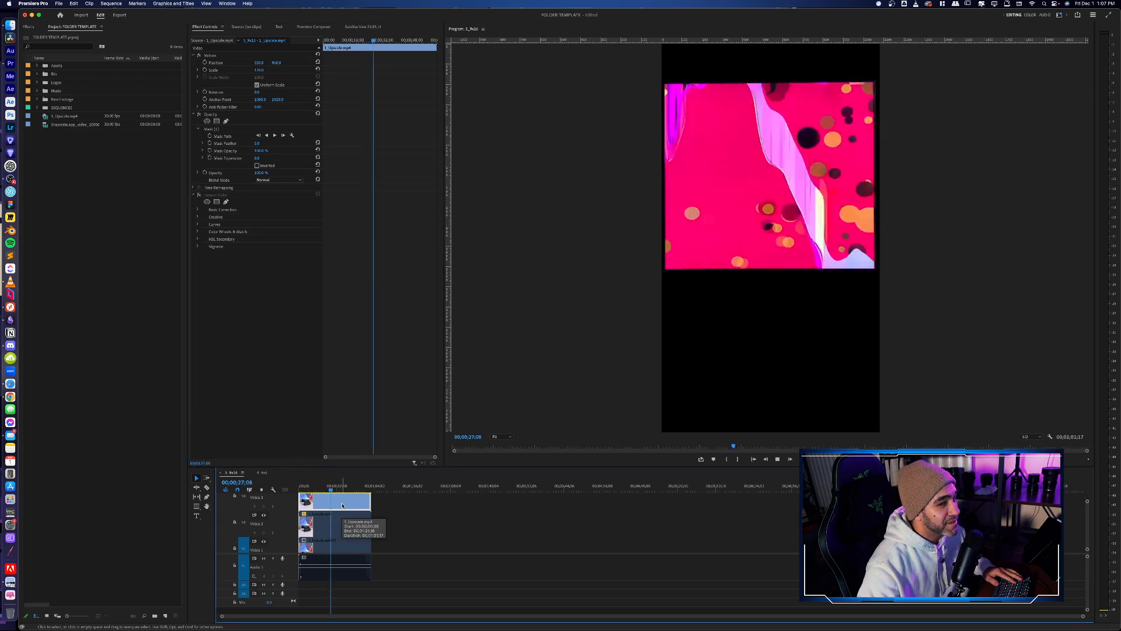
key(space)
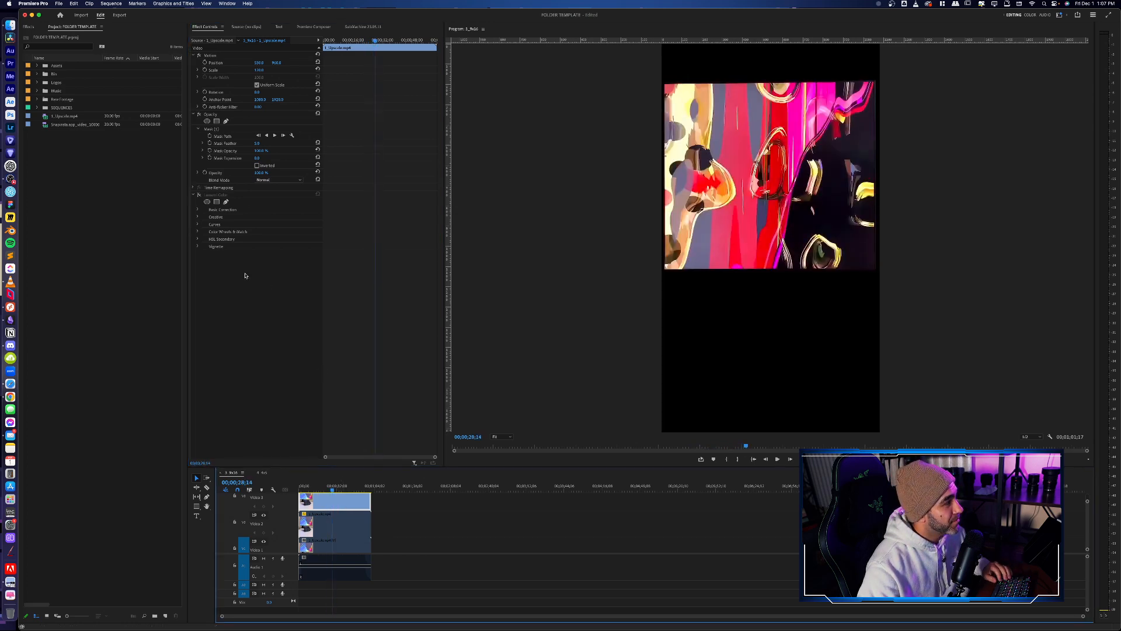
click(200, 194)
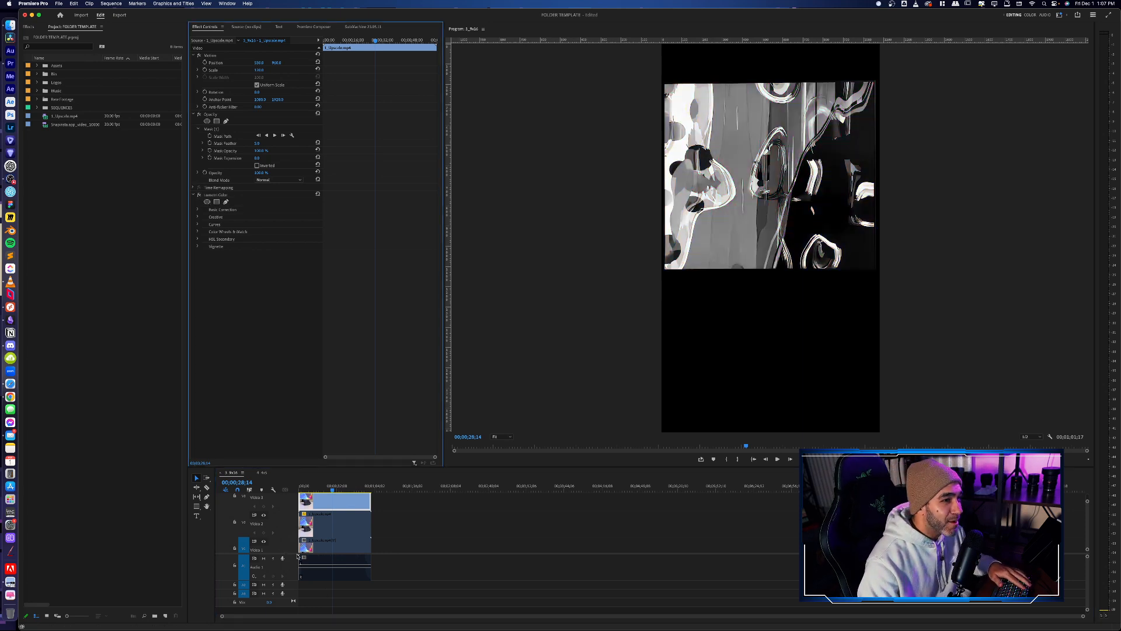
- Switch to the NZXT desktop and close the image-sequence player covering the ComfyUI workflow
key(ctrl+Up)
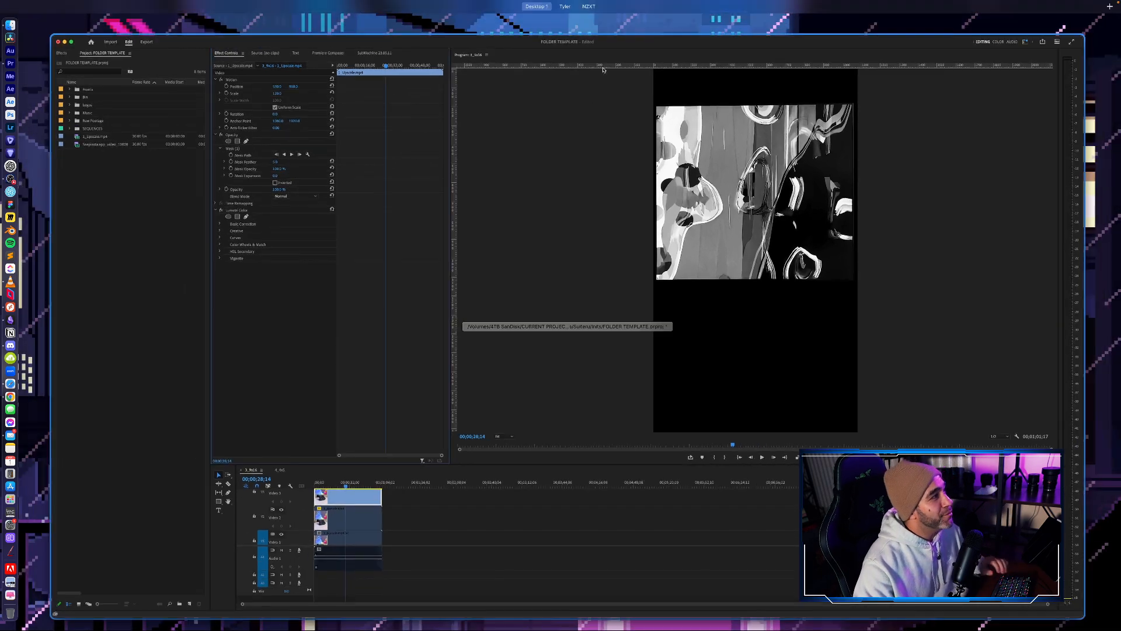
mouse_move(558, 2)
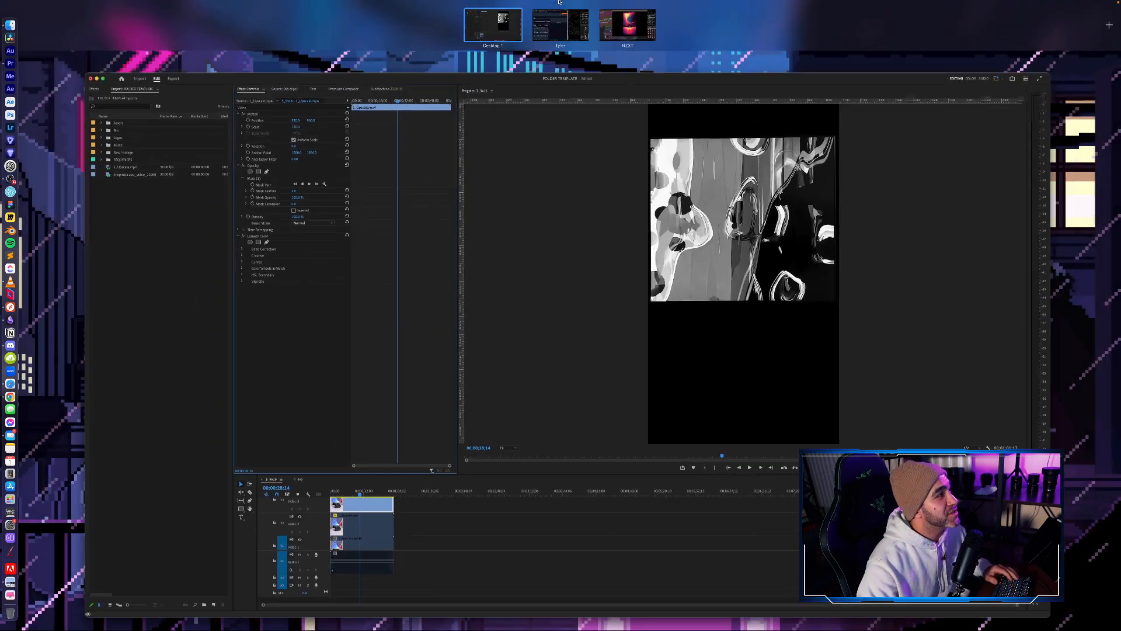
click(620, 22)
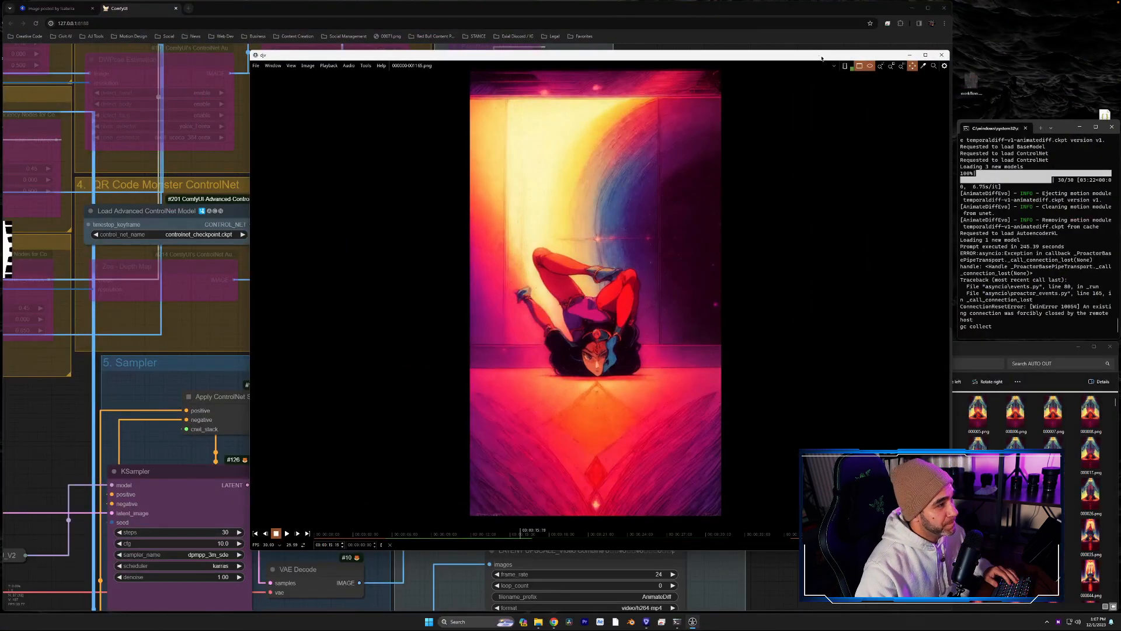
drag(819, 57, 826, 88)
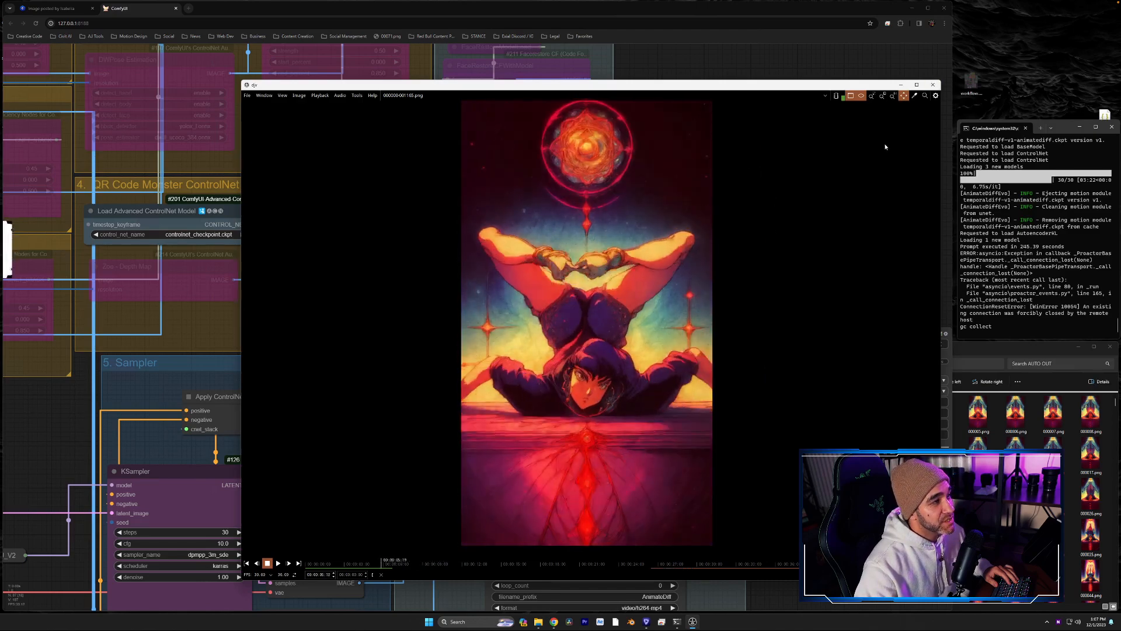
click(933, 85)
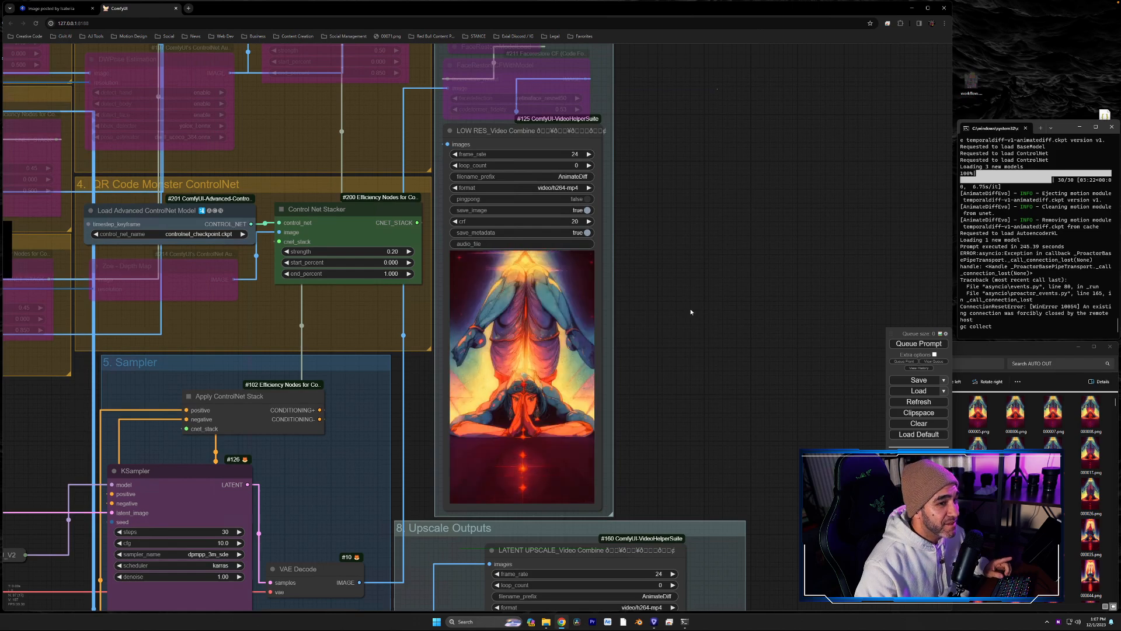
- Examine the ComfyUI workflow from the low-res outputs and ControlNet groups to the Load Video node with the black-and-white mask clip
drag(690, 310, 767, 392)
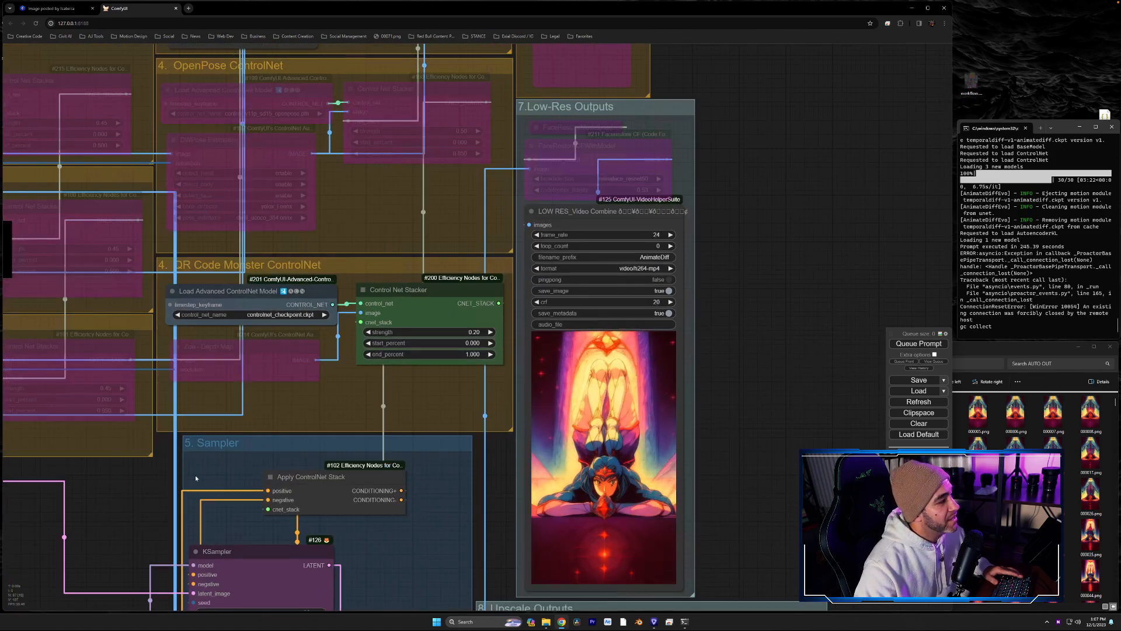
drag(204, 477, 881, 362)
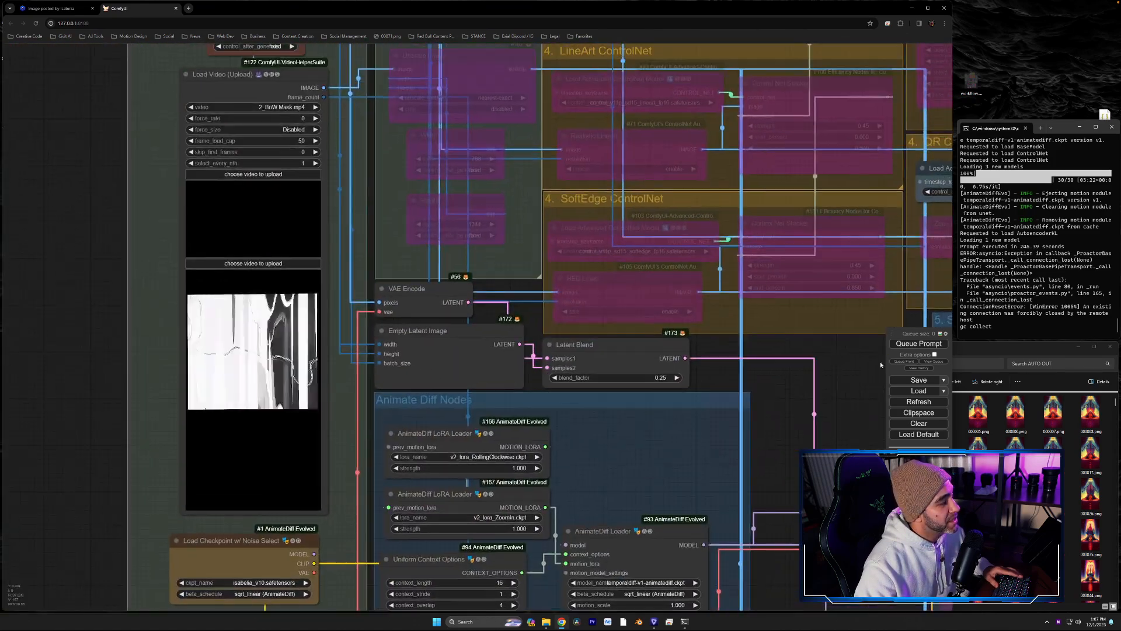
drag(628, 347, 250, 340)
drag(722, 343, 1086, 334)
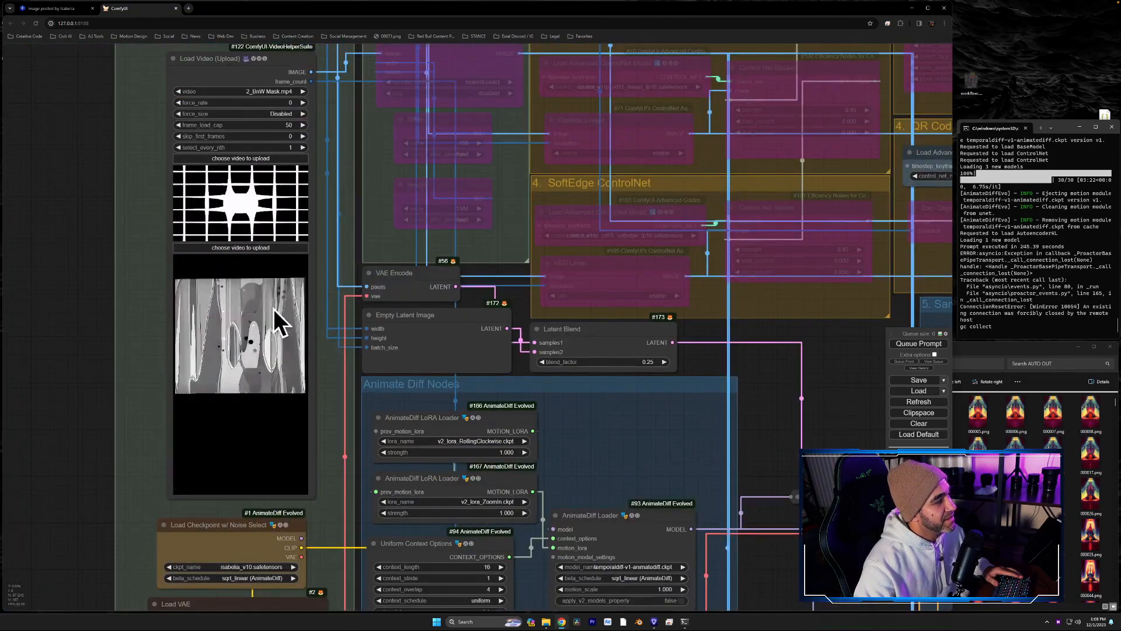
drag(880, 314, 621, 416)
scroll(625, 417, down, 4)
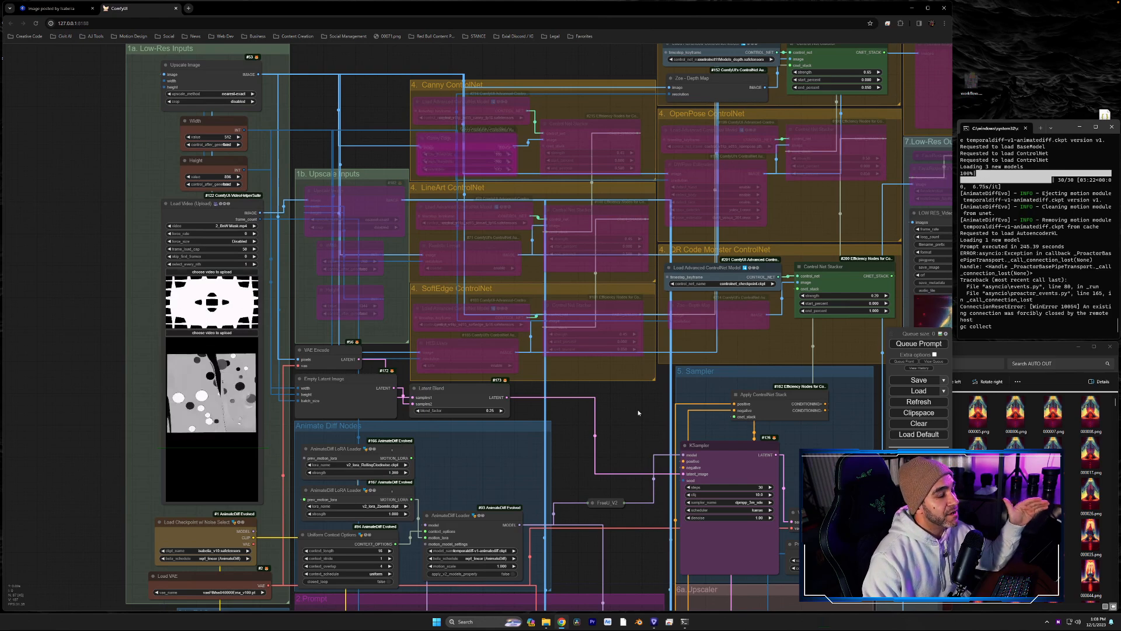
drag(637, 410, 682, 486)
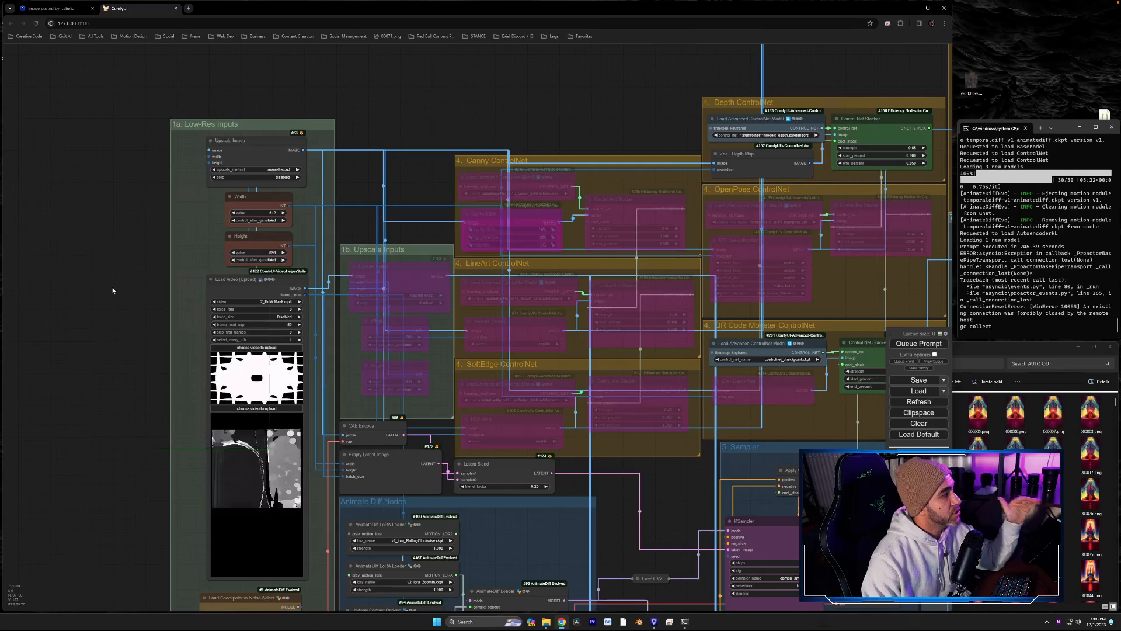
- Load the 3_Color Mask.mp4 video into the Load Video (Upload) node of the Low-Res Inputs group
scroll(113, 290, up, 4)
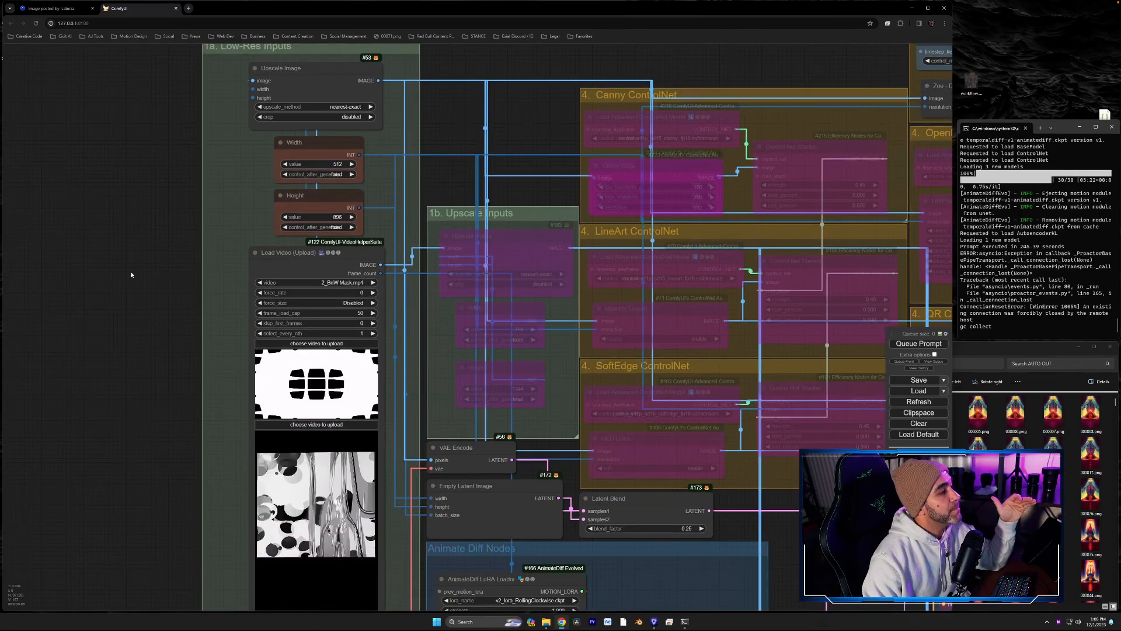
drag(131, 274, 113, 266)
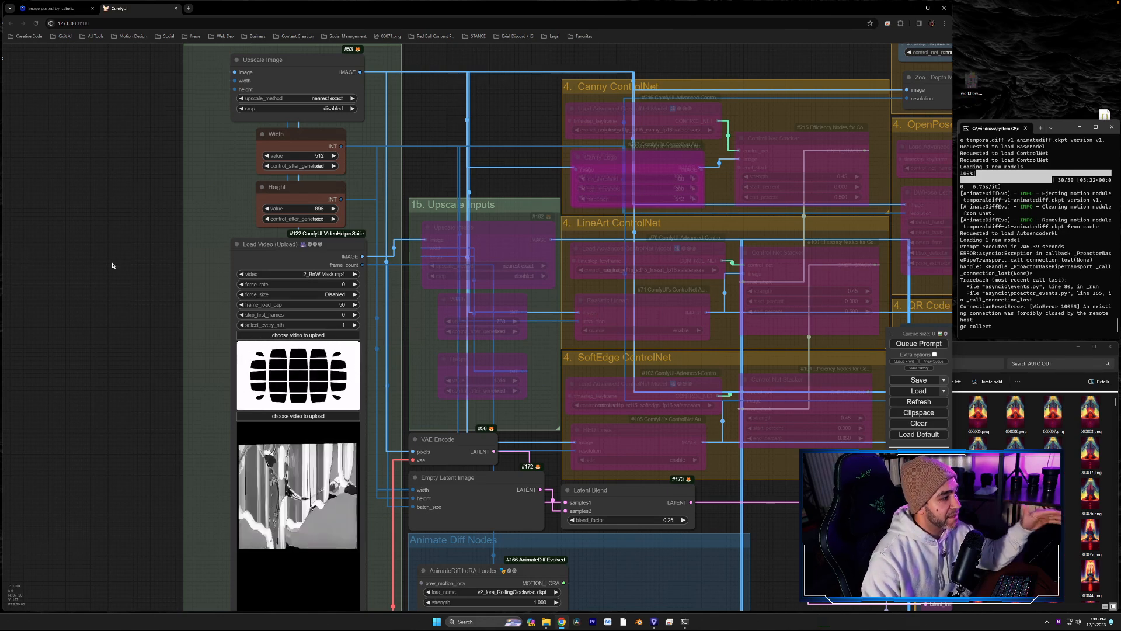
drag(112, 266, 183, 362)
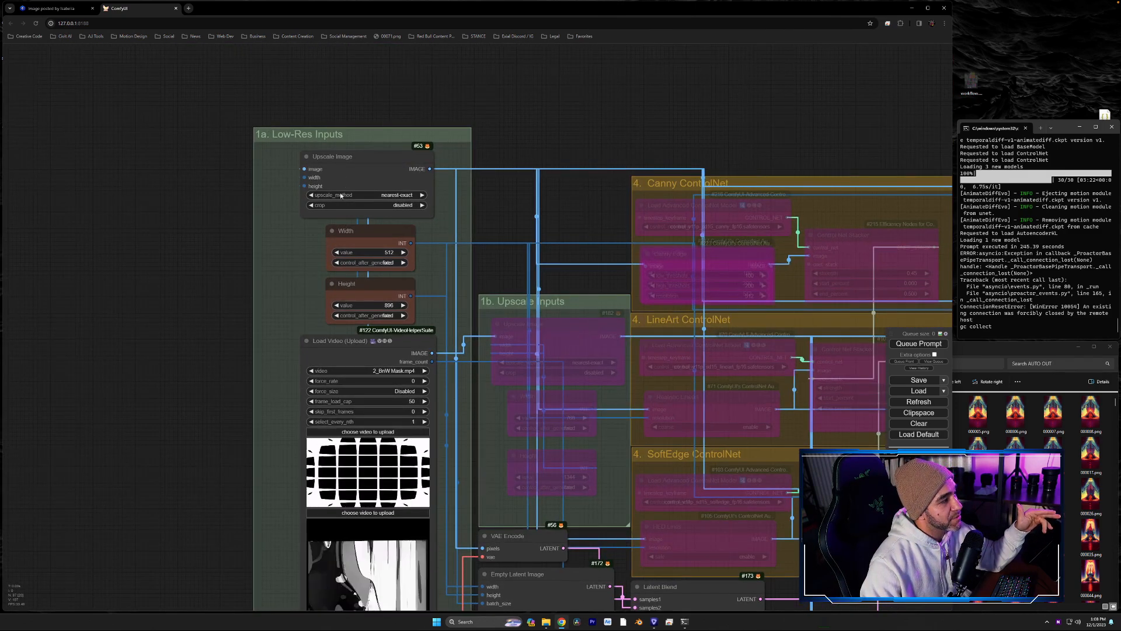
drag(508, 142, 597, 80)
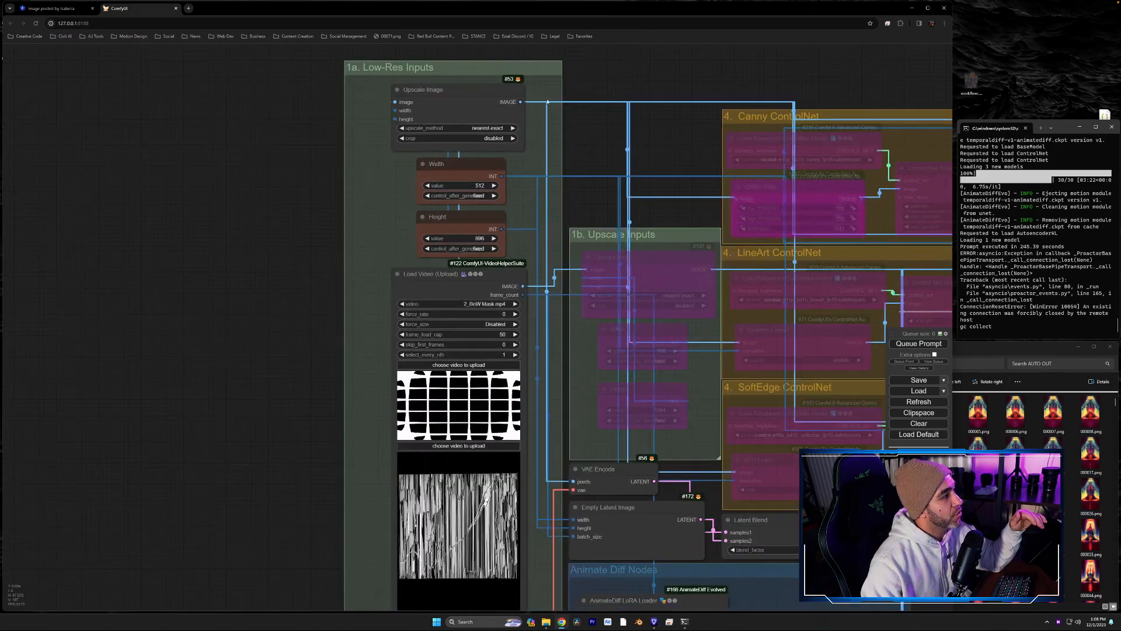
drag(257, 288, 266, 200)
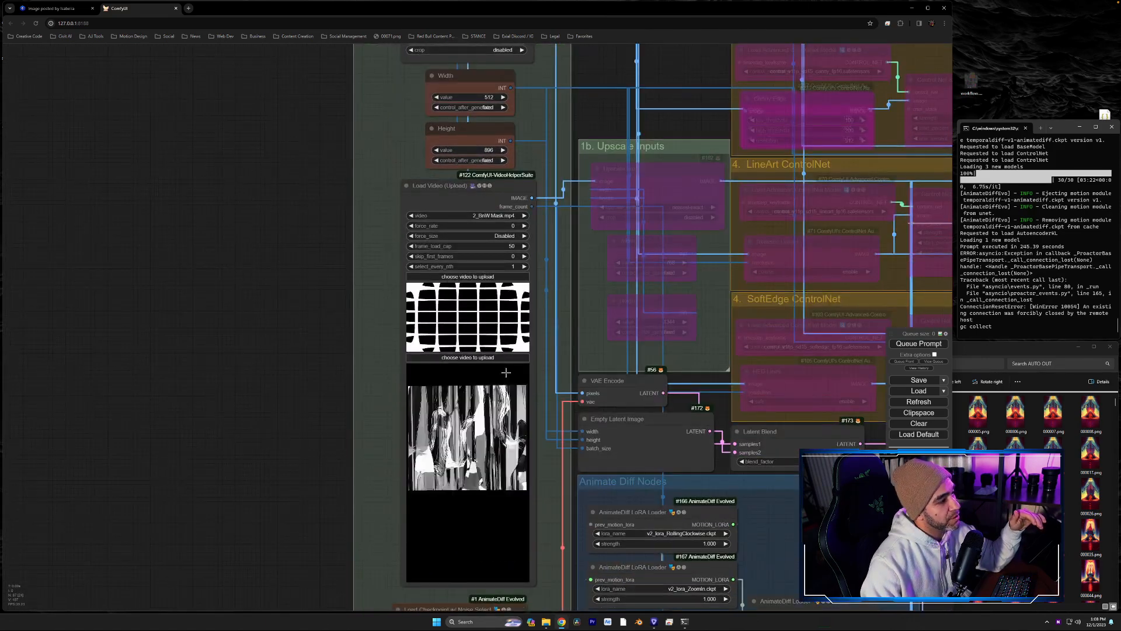
click(474, 359)
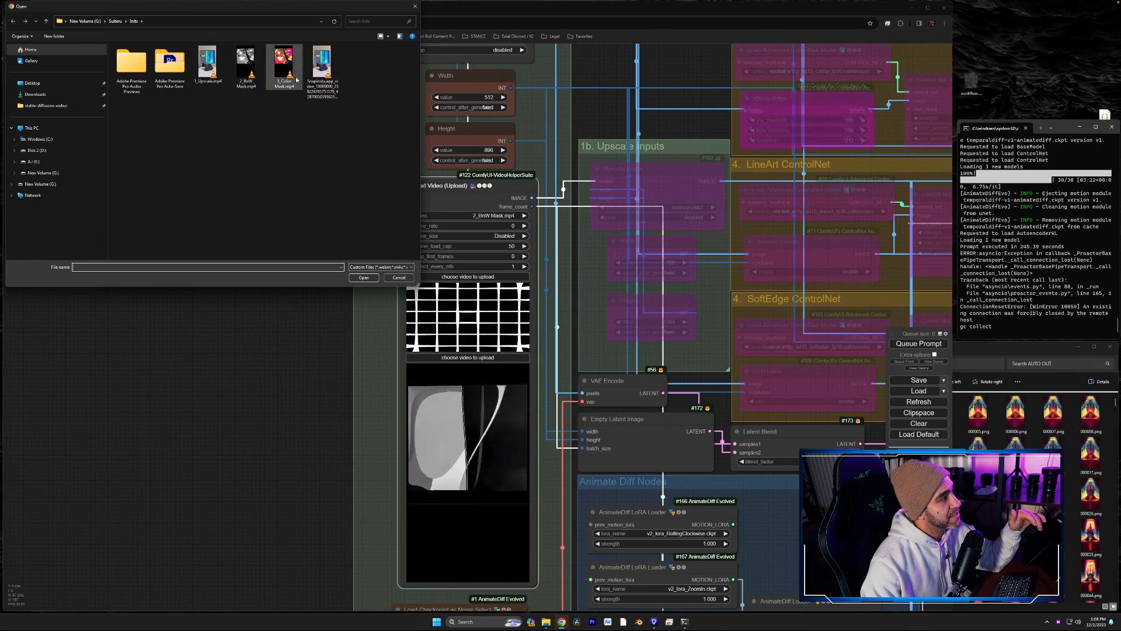
double_click(286, 62)
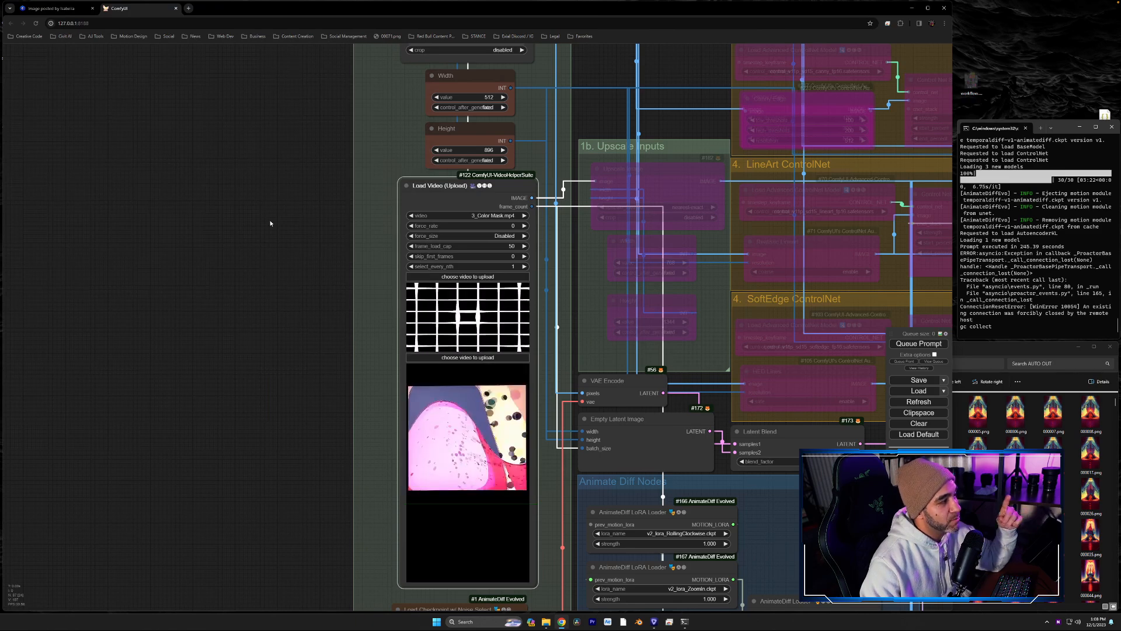
- Examine the Width and Height nodes of the Low-Res Inputs group, the AnimateDiff nodes and the Prompt group
drag(265, 226, 207, 357)
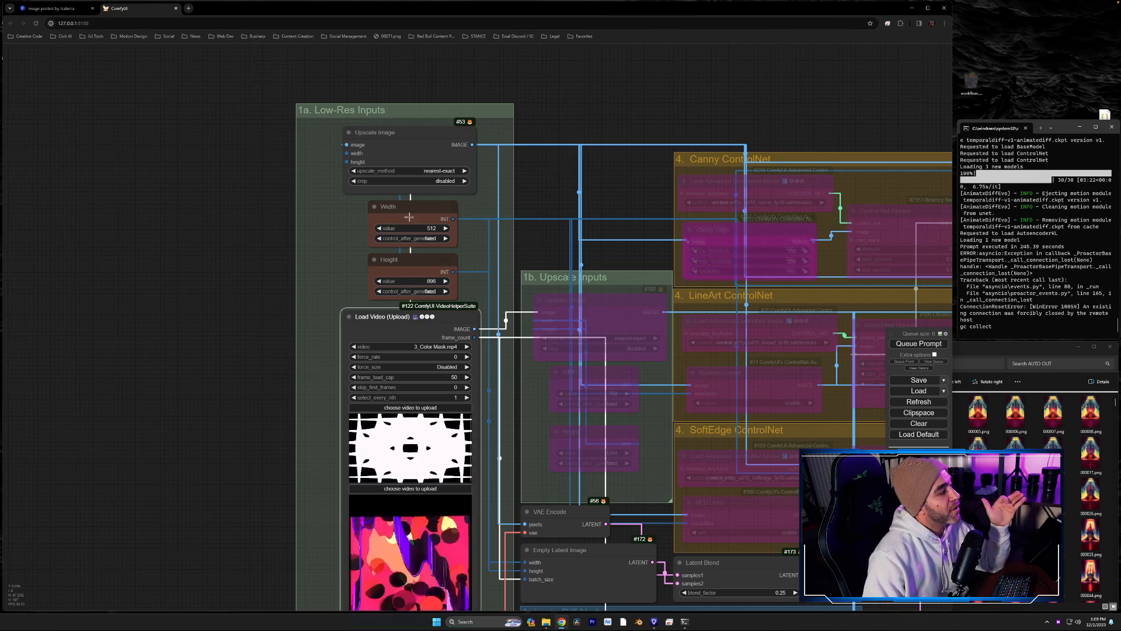
scroll(478, 218, up, 5)
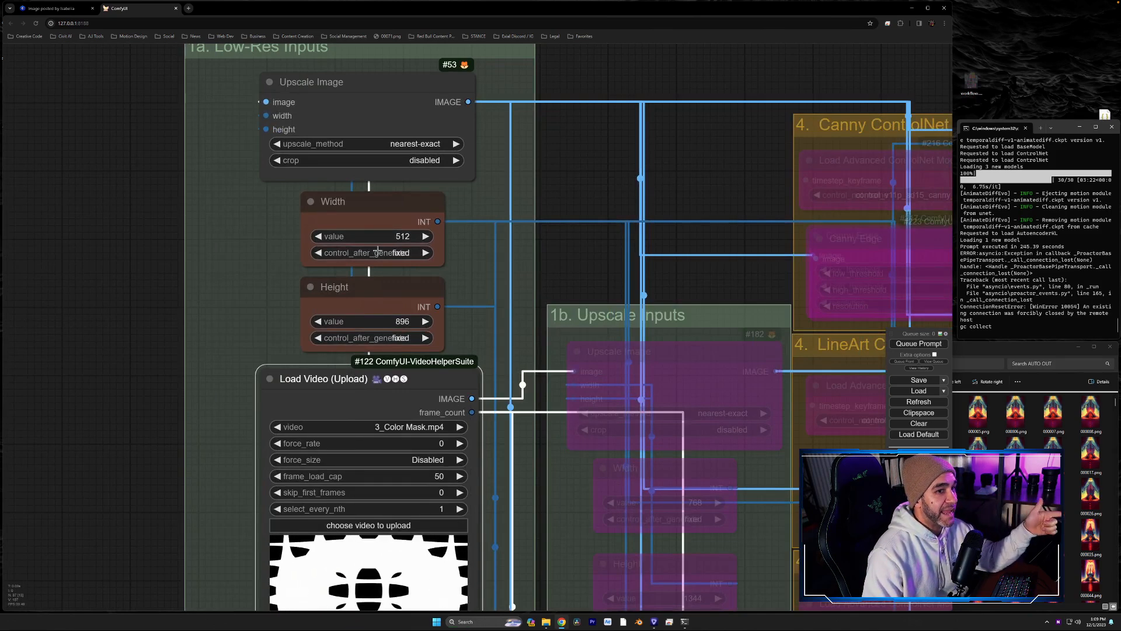
scroll(573, 165, down, 4)
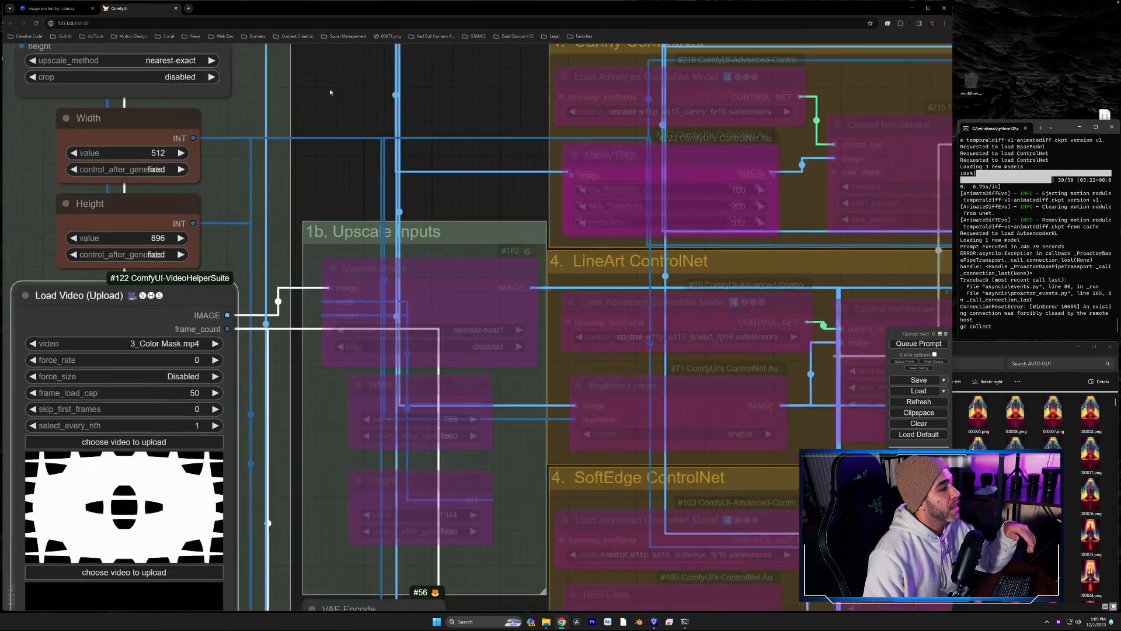
scroll(432, 189, down, 4)
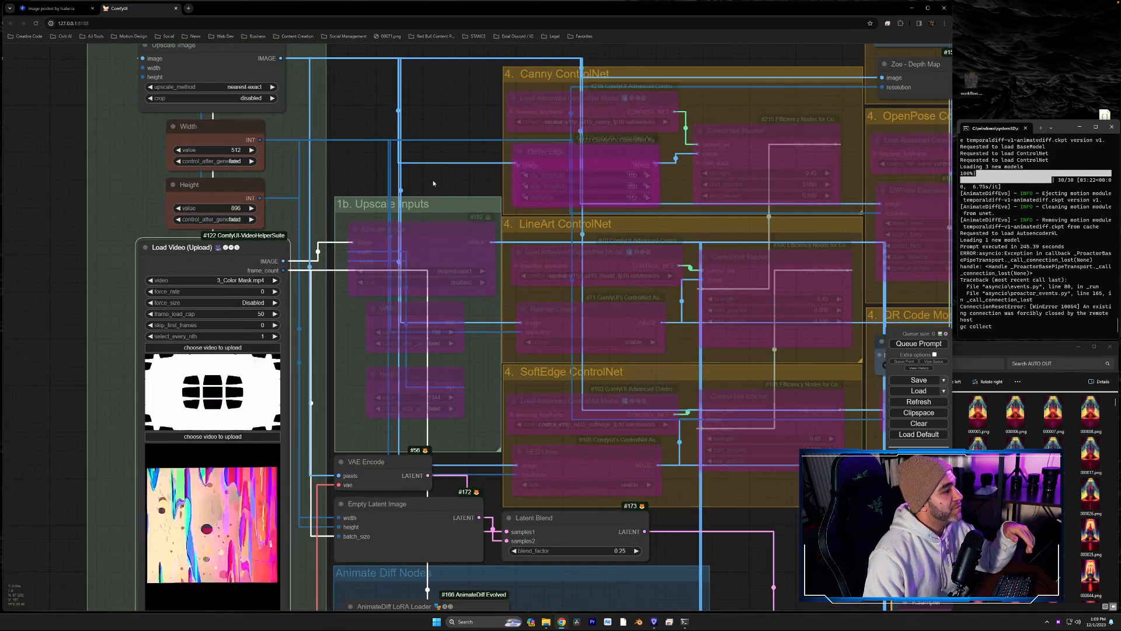
drag(164, 437, 162, 57)
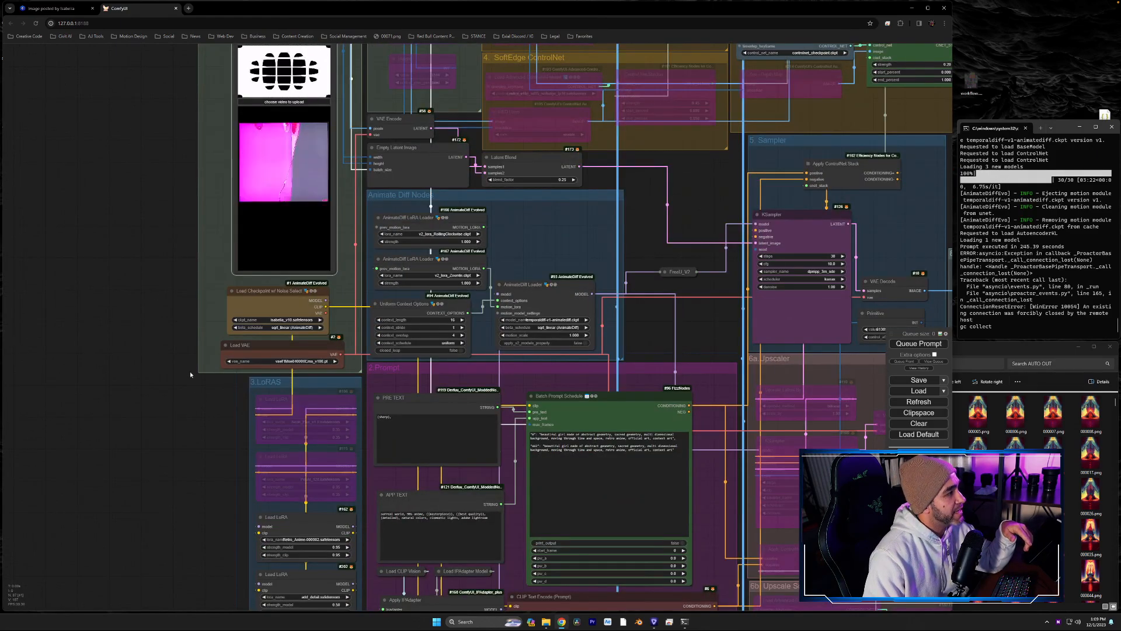
drag(128, 239, 116, 134)
scroll(281, 249, up, 2)
drag(165, 296, 125, 274)
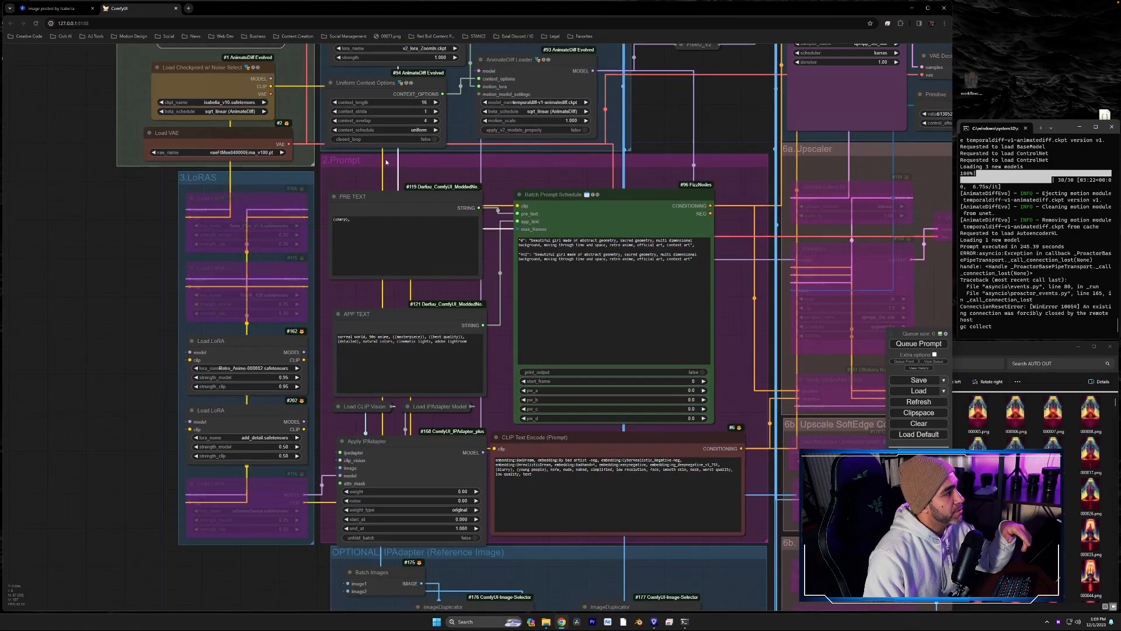
- Read the two frame-keyed prompts in the Batch Prompt Schedule node, including the frame number and text of the second entry
scroll(590, 297, up, 2)
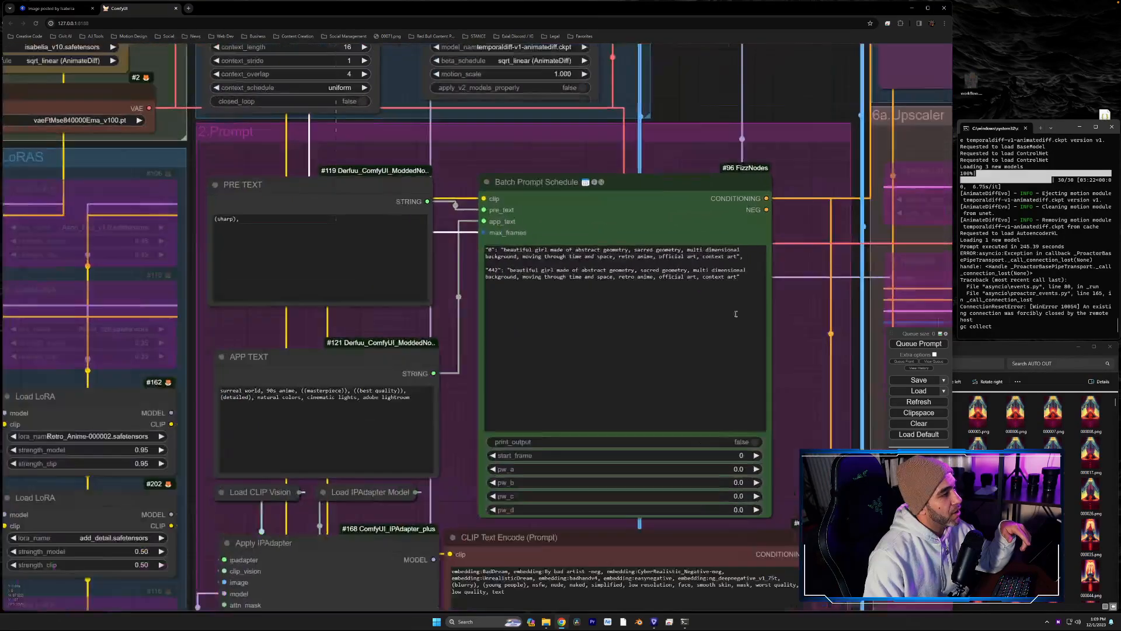
scroll(787, 381, up, 3)
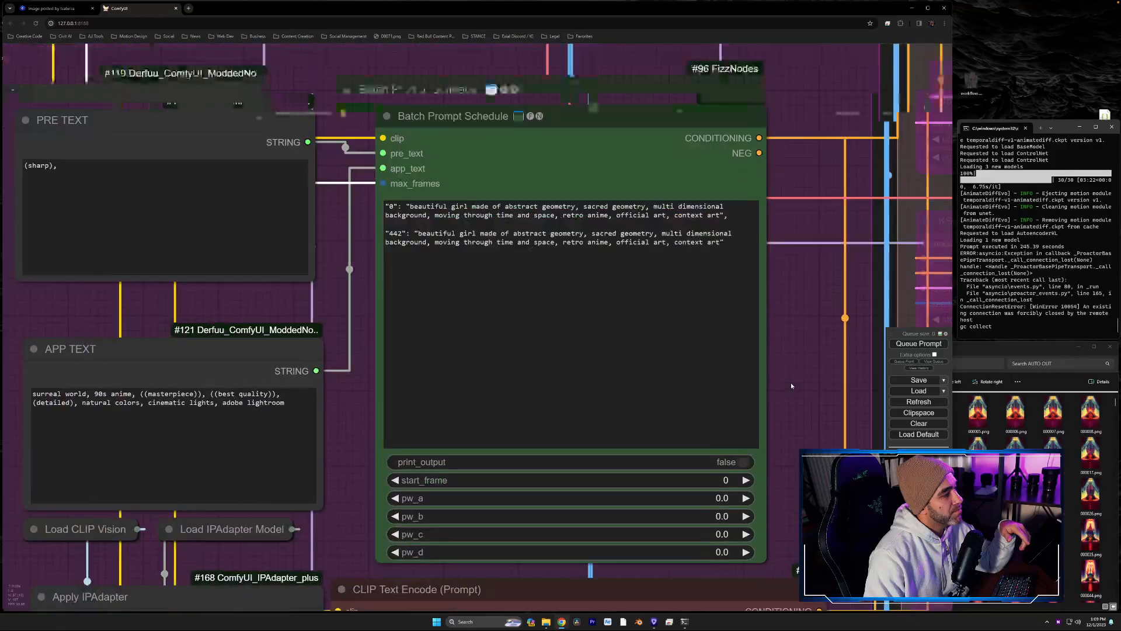
drag(788, 379, 843, 361)
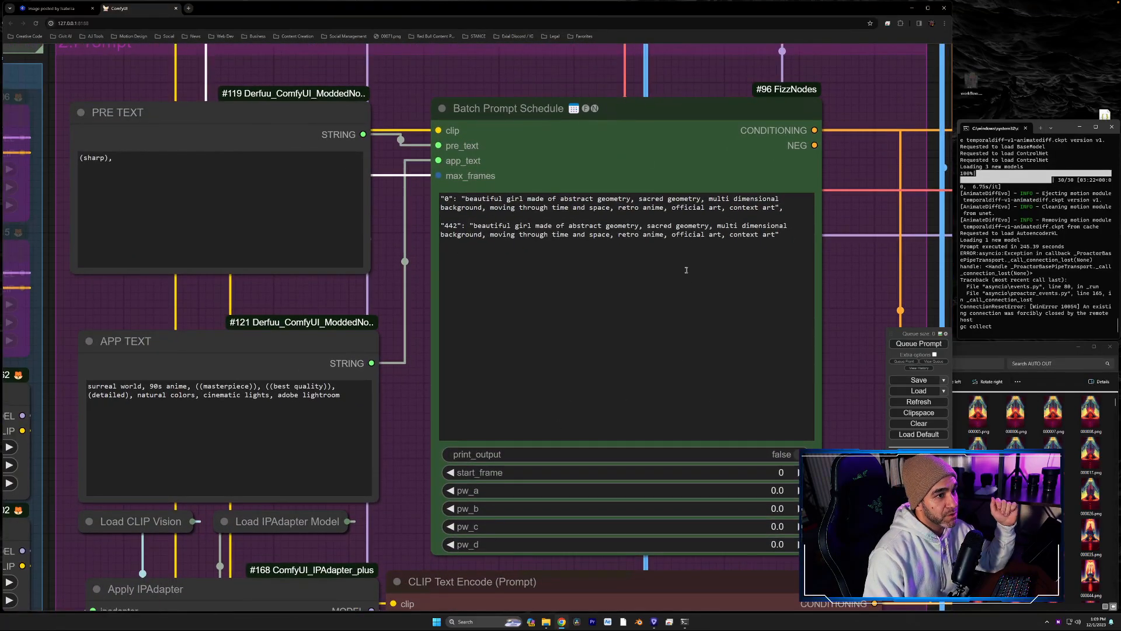
click(790, 233)
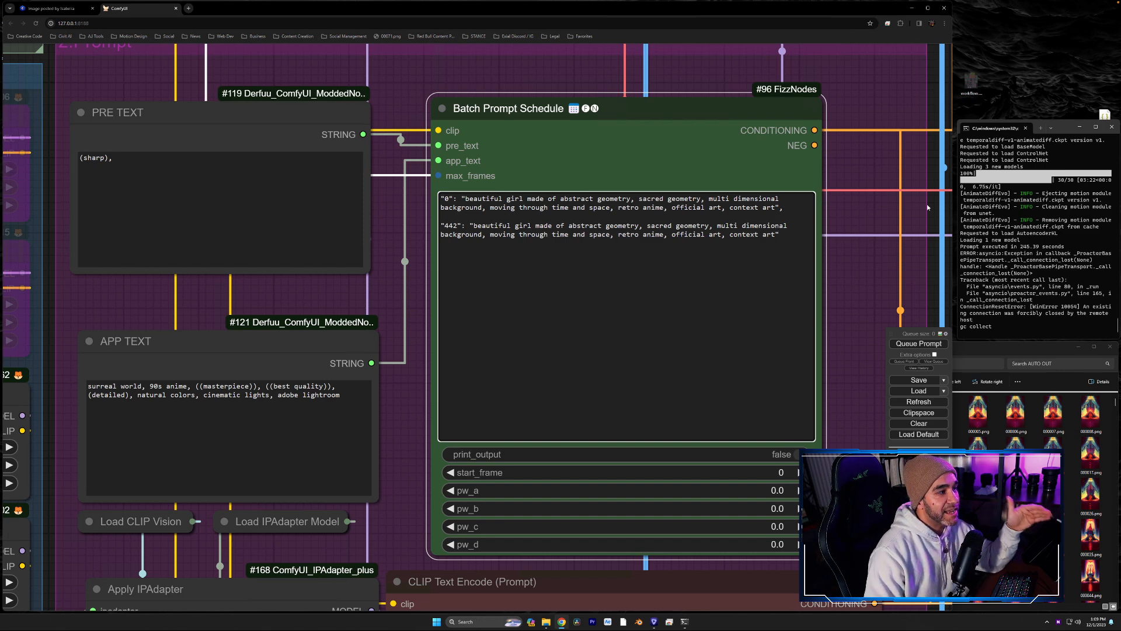
click(798, 230)
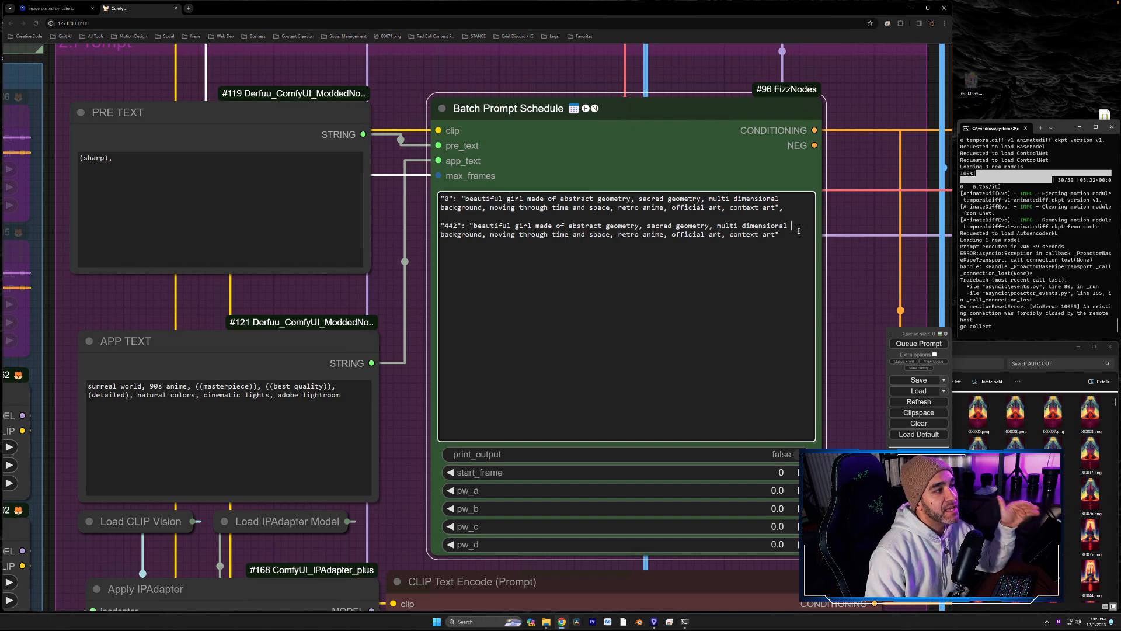
drag(797, 233, 442, 199)
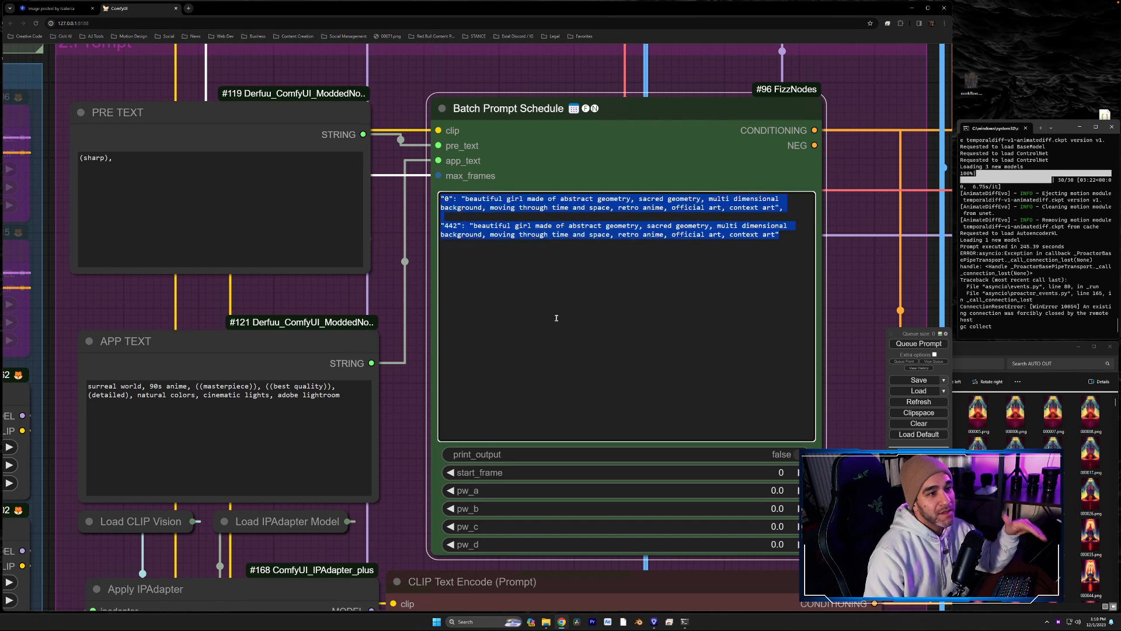
click(612, 292)
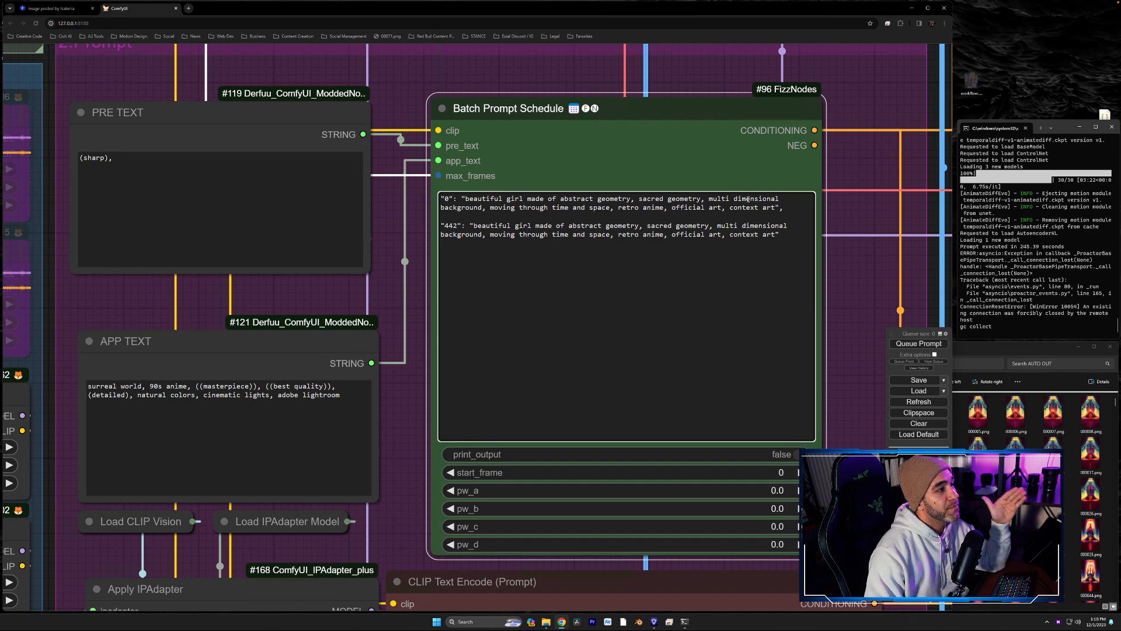
drag(771, 205, 739, 243)
click(456, 226)
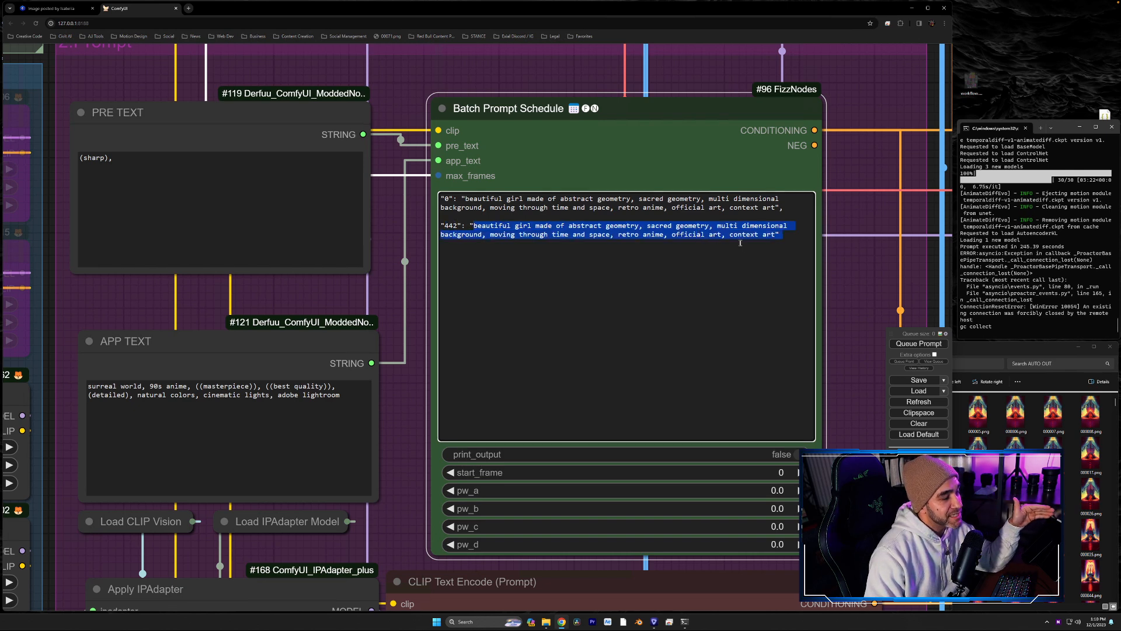
click(568, 225)
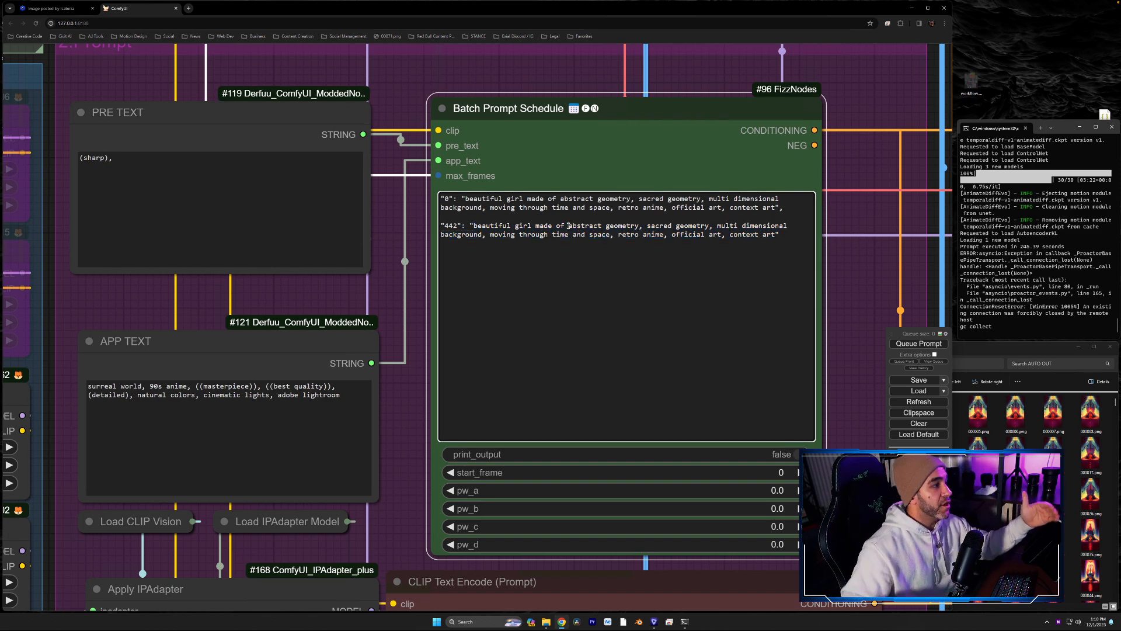
- Set the frame number of the second prompt in the Batch Prompt Schedule to 100
click(458, 226)
key(BackSpace)
key(BackSpace)
key(BackSpace)
text(100)
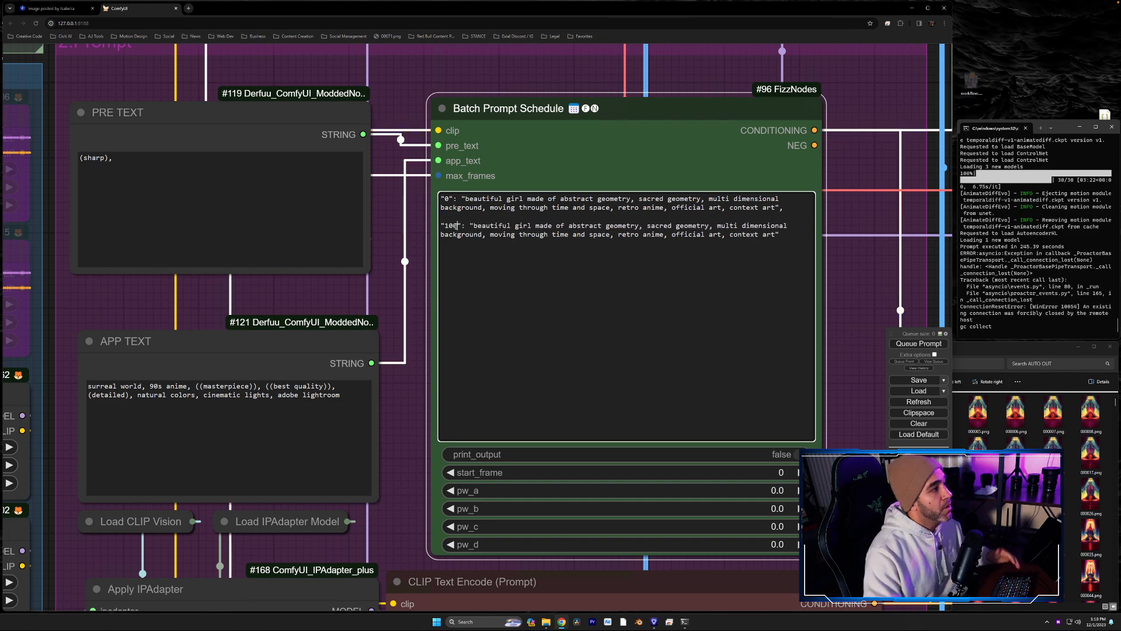
- End the frame-100 prompt with a comma and paste a copy of the entry below it
click(638, 270)
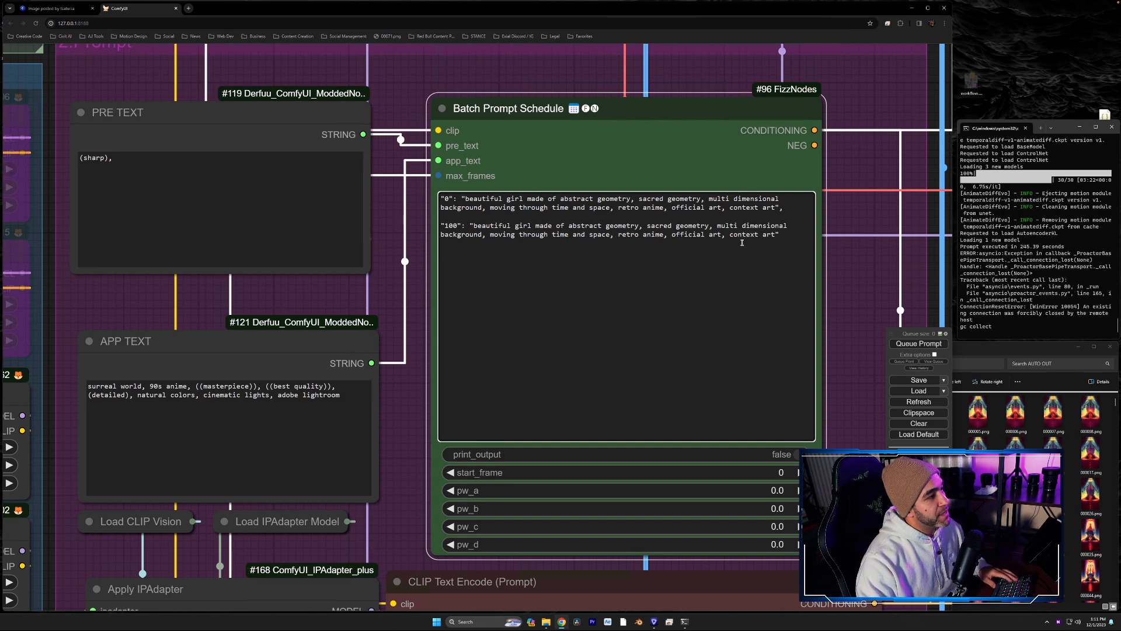
text(,)
drag(789, 233, 441, 226)
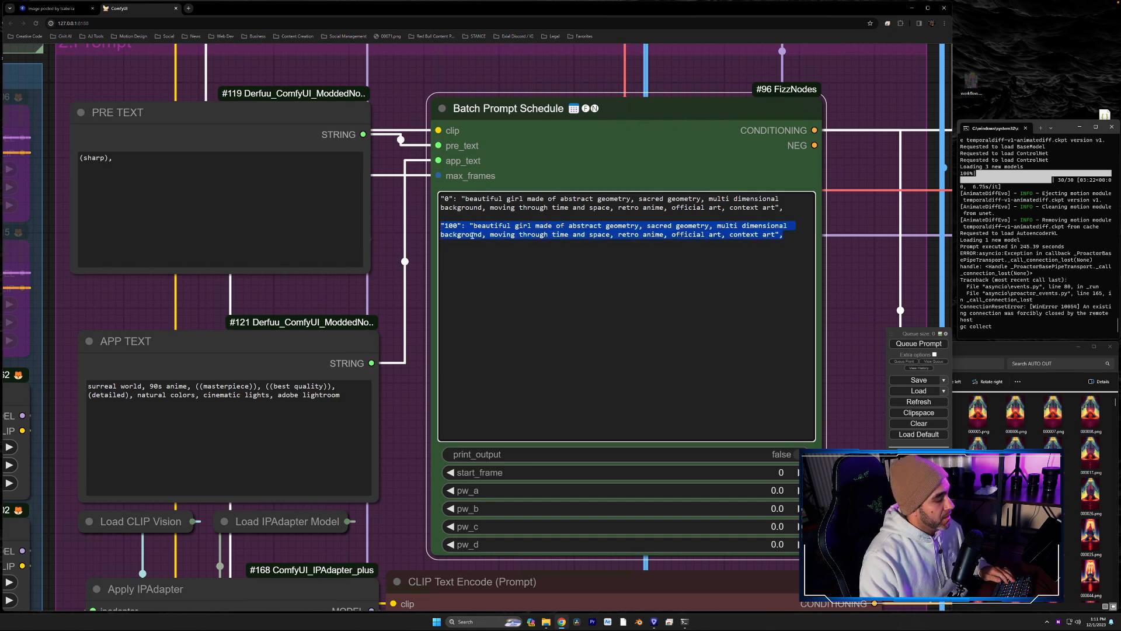
key(ctrl+c)
click(516, 258)
key(ctrl+v)
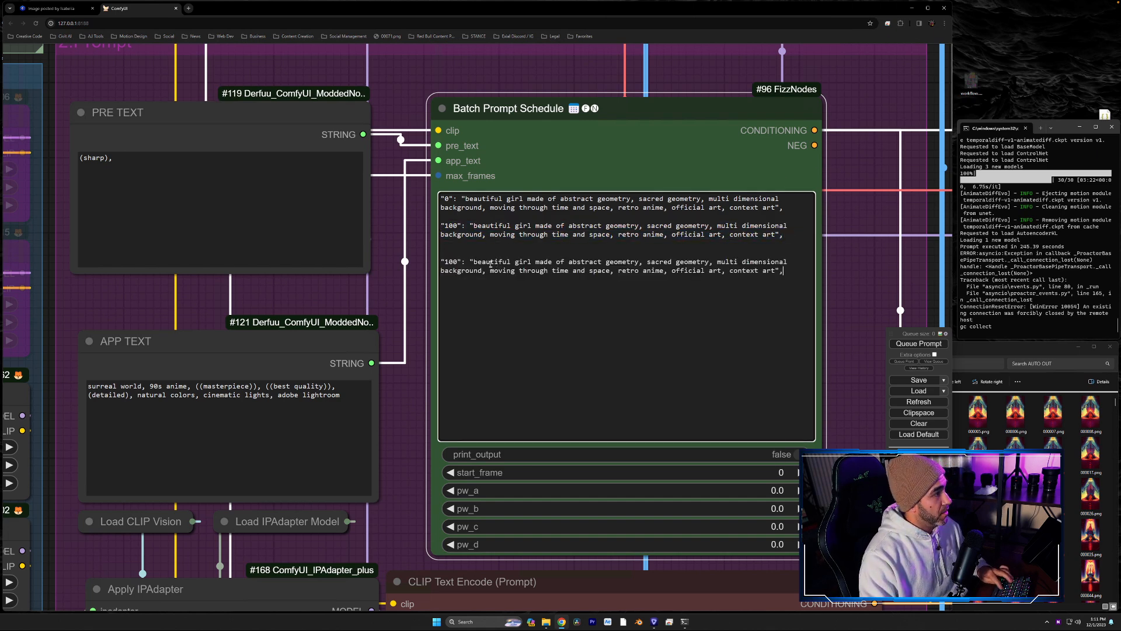
- Change the copied prompt's frame to 101, remove the extra blank line above it, and replace "abstract geometry" with "jelly"
key(BackSpace)
text(1)
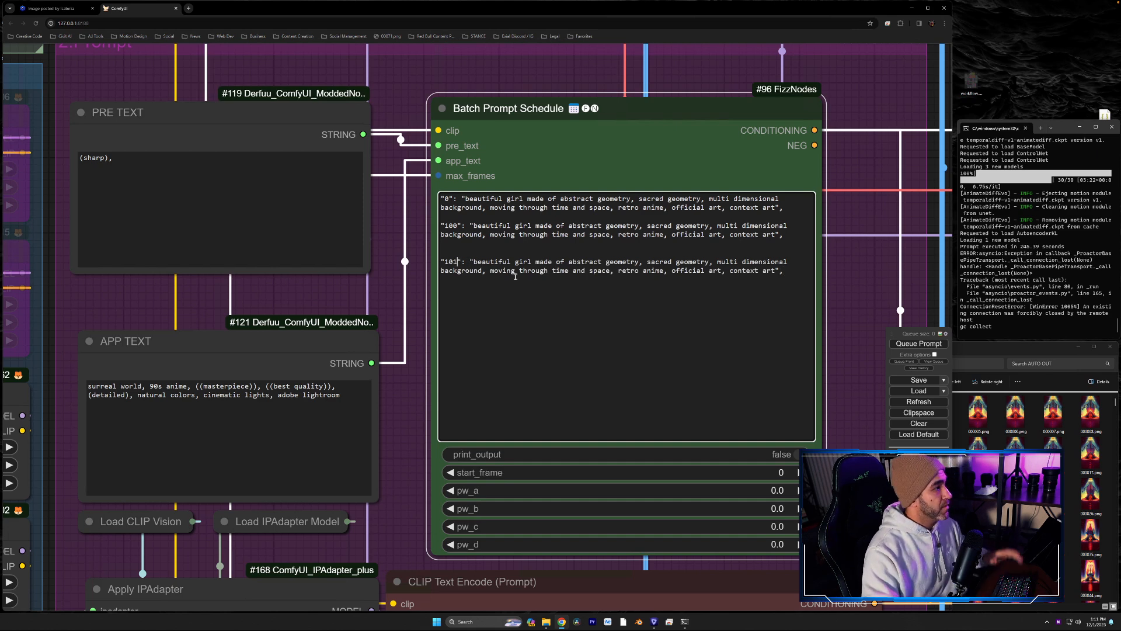
click(442, 261)
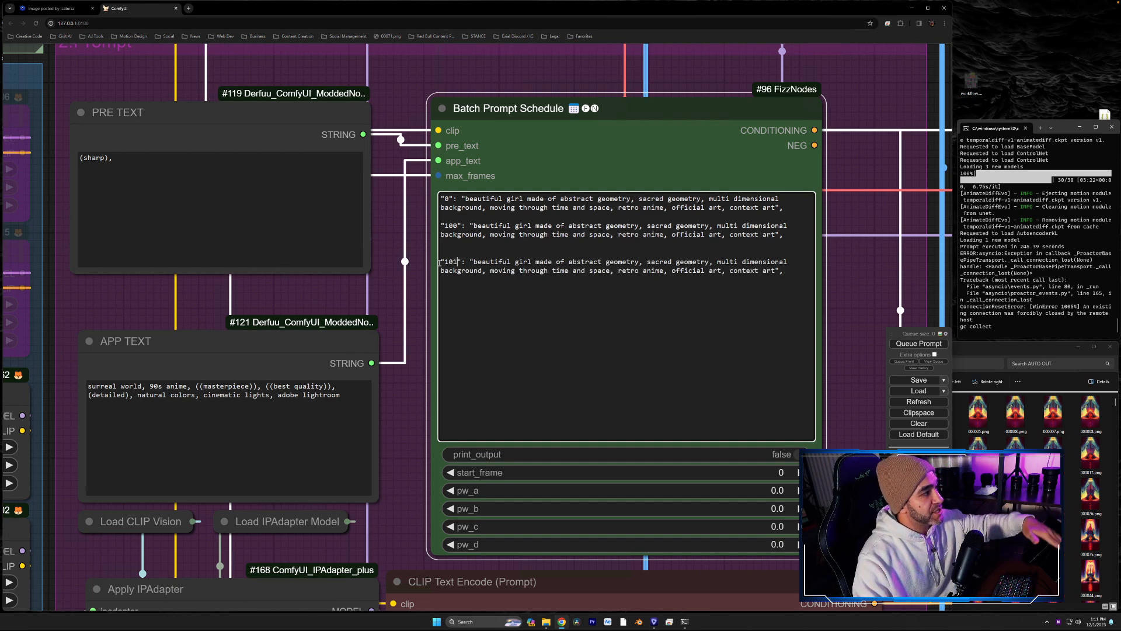
key(BackSpace)
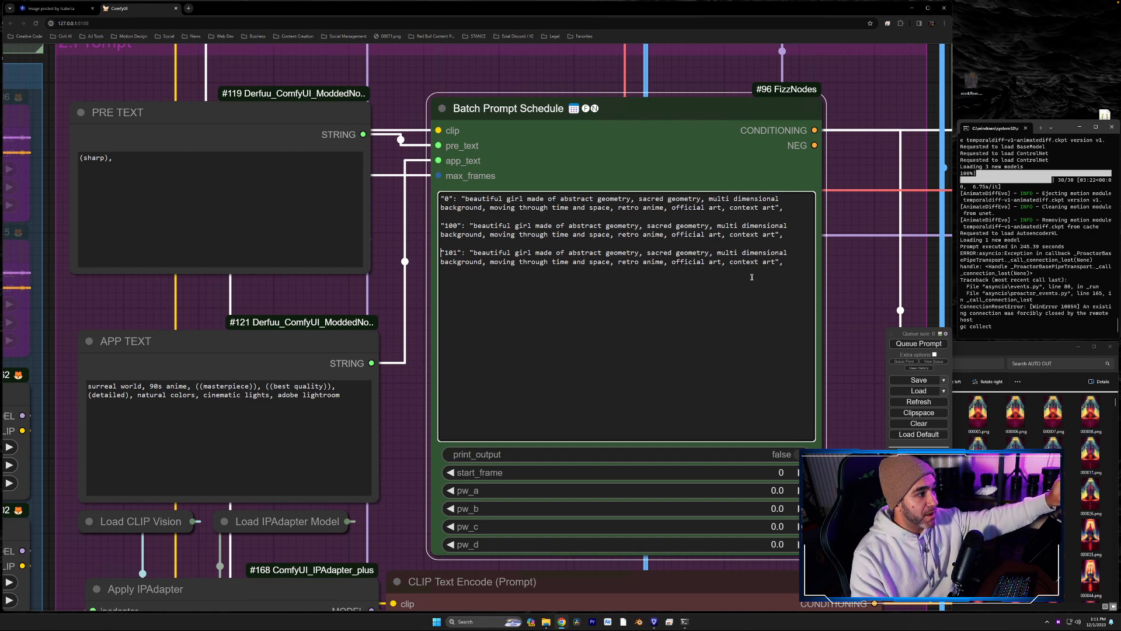
drag(640, 255, 570, 252)
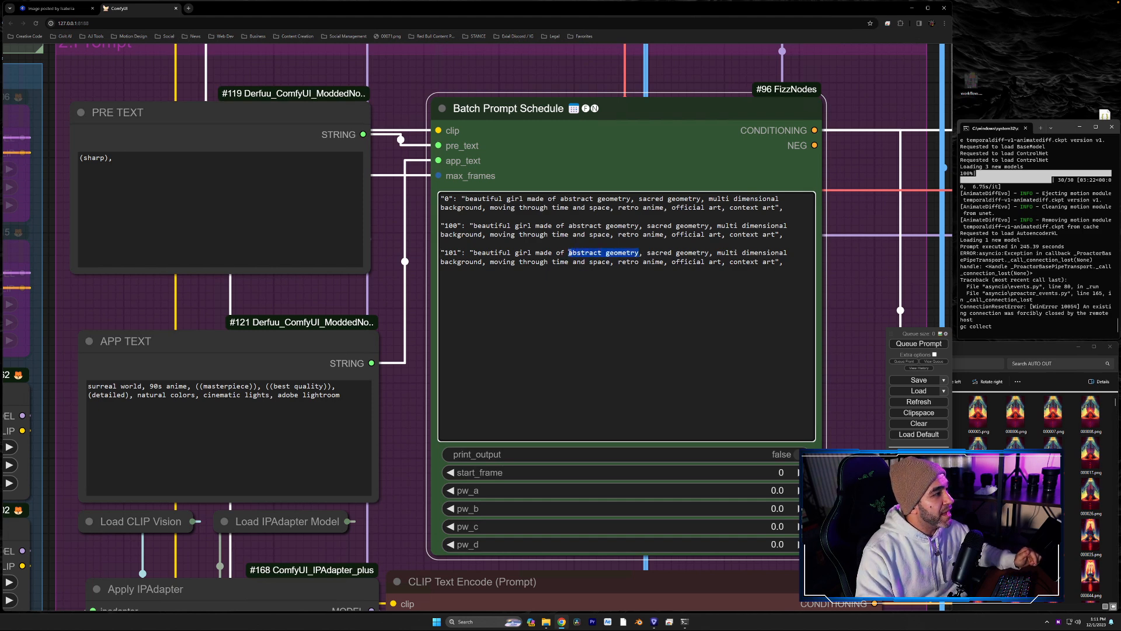
text(jelly)
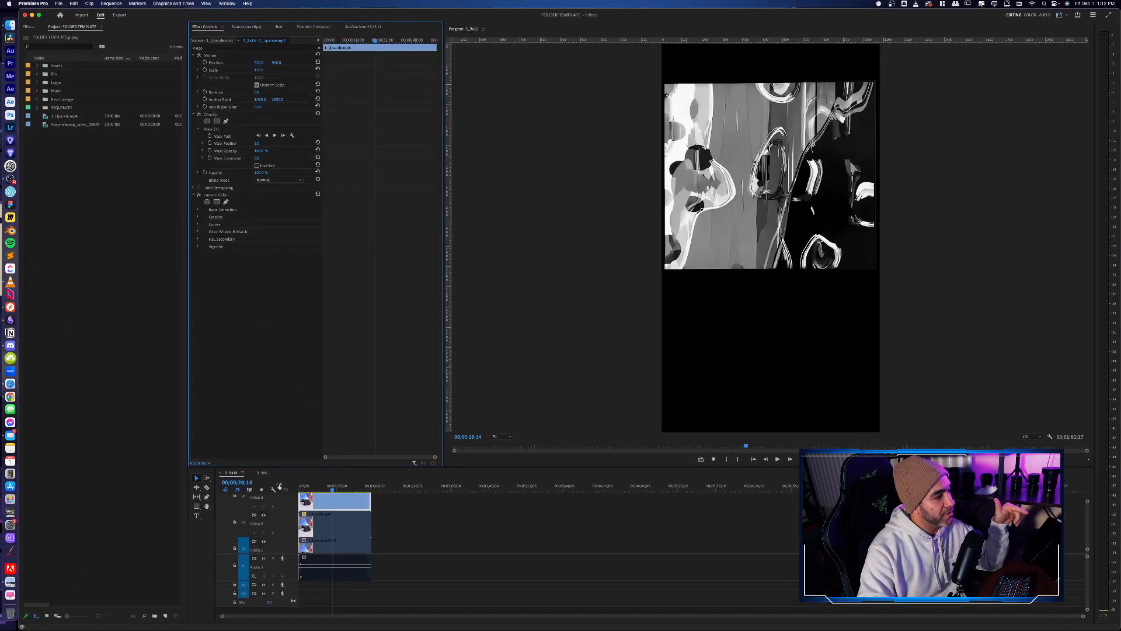
- In Premiere Pro, set the sequence's time display to Frames and play the masked clip
right_click(239, 485)
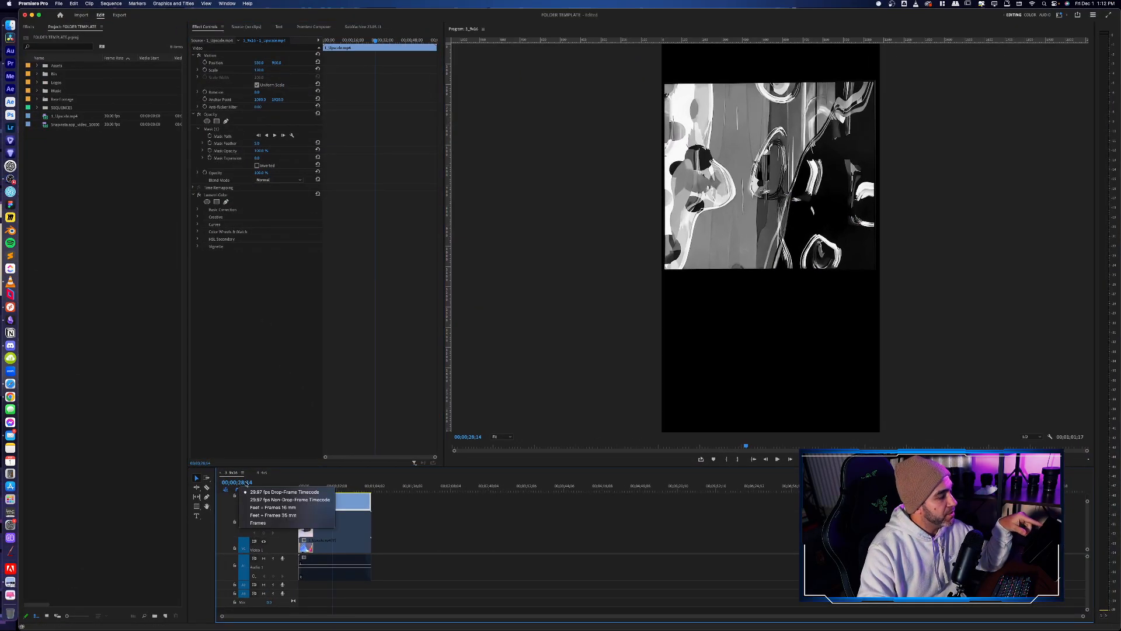
click(280, 523)
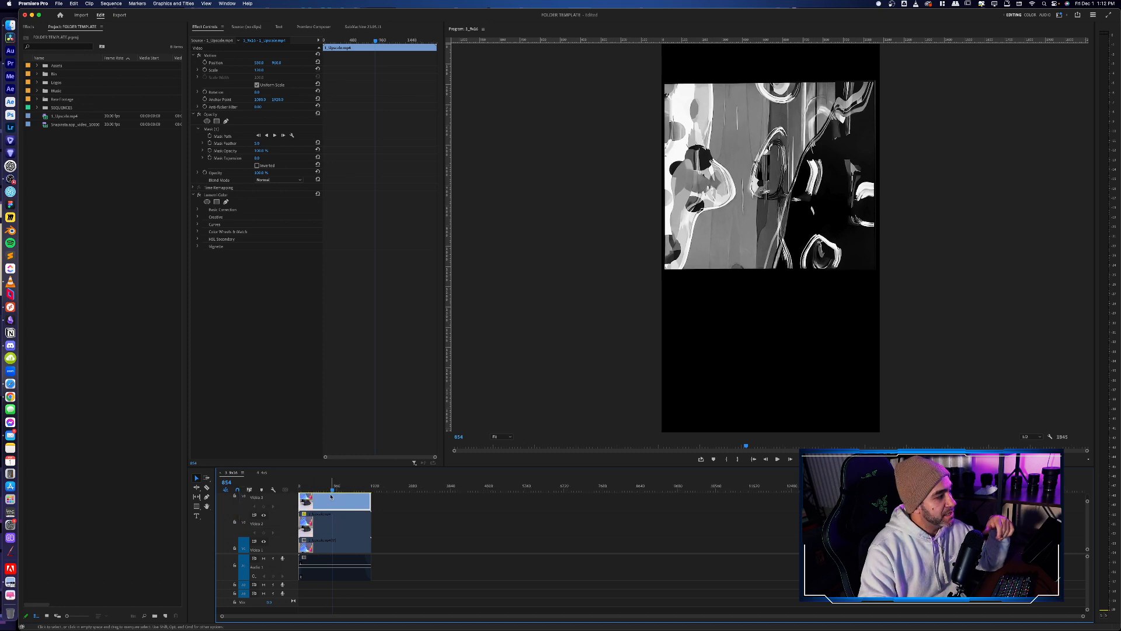
key(space)
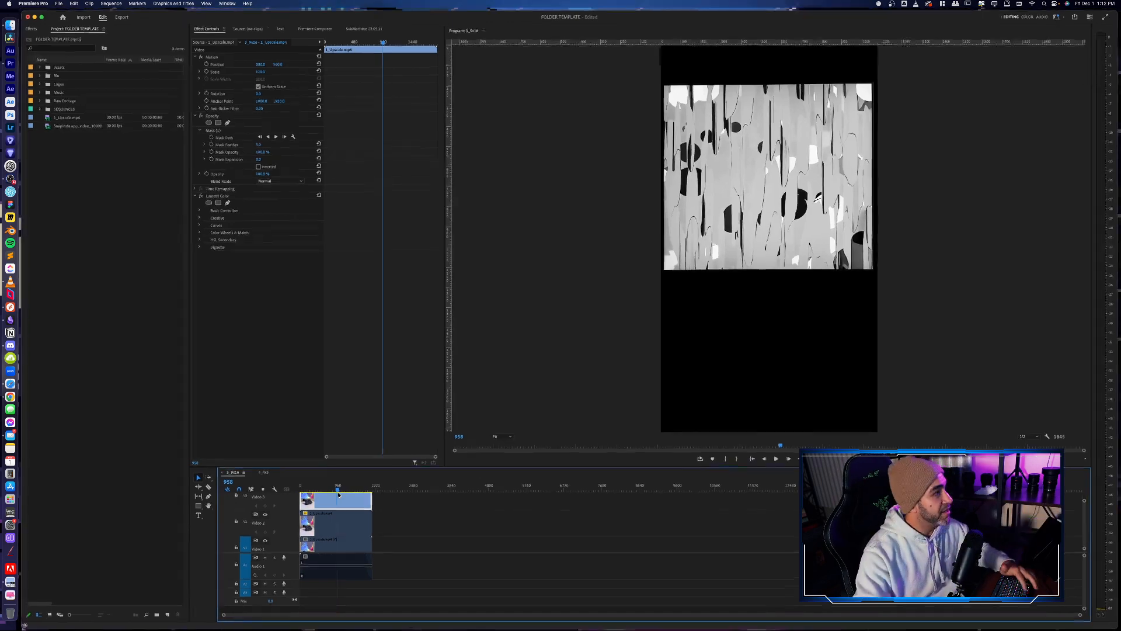
- Switch from Premiere Pro back to ComfyUI and examine the frame numbers in the Batch Prompt Schedule and the PRE TEXT node
key(ctrl+Up)
click(553, 23)
key(ctrl+Up)
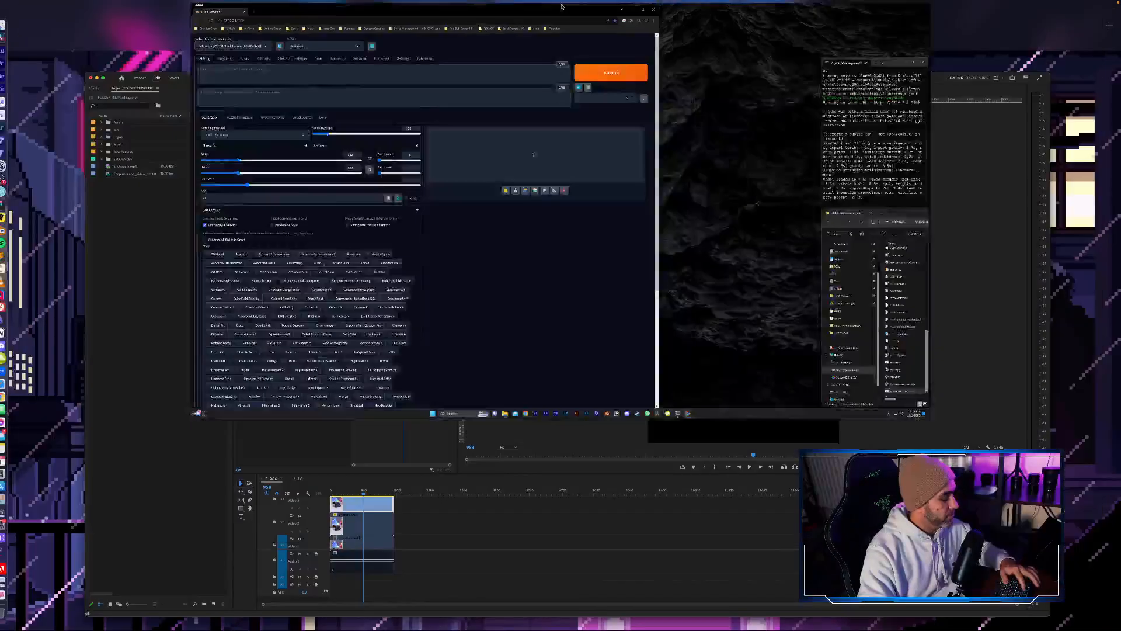
click(626, 24)
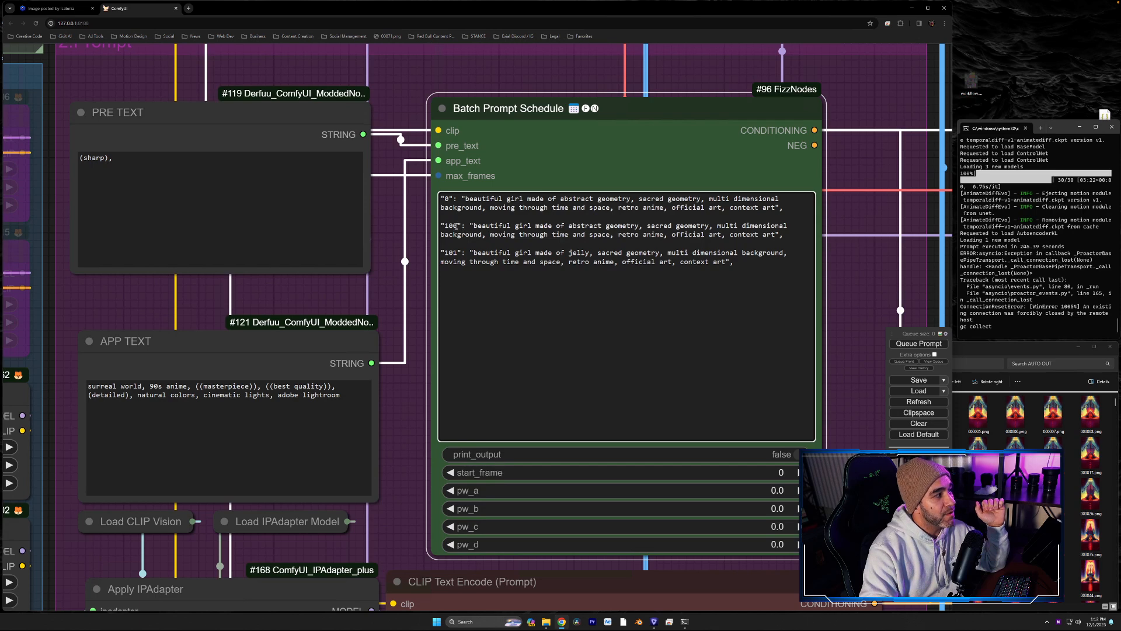
drag(459, 225, 448, 251)
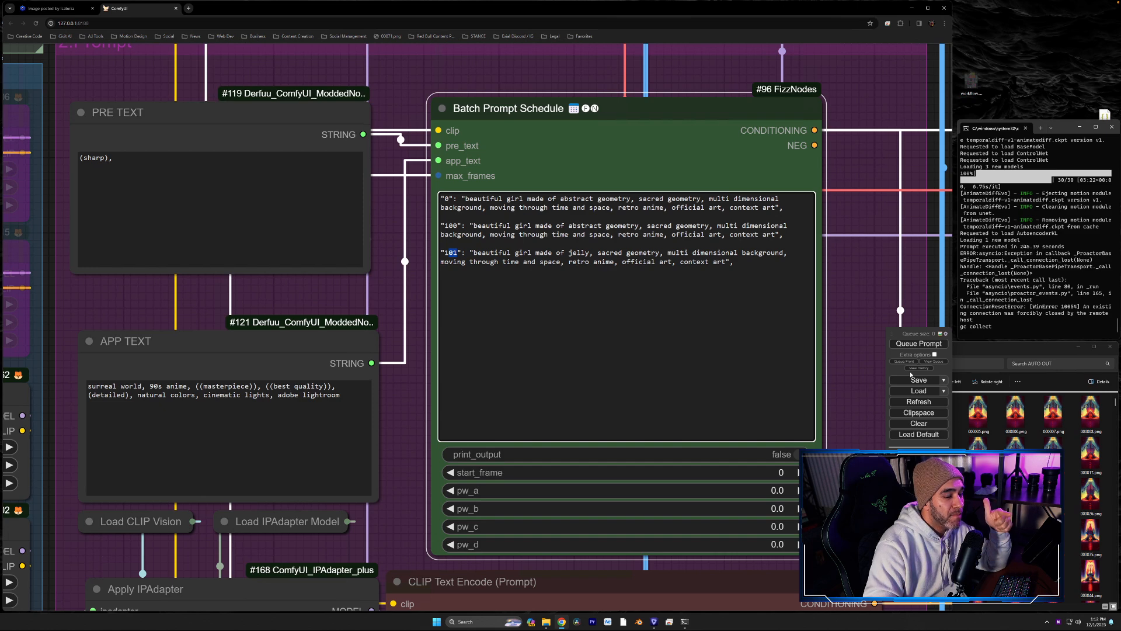
click(774, 273)
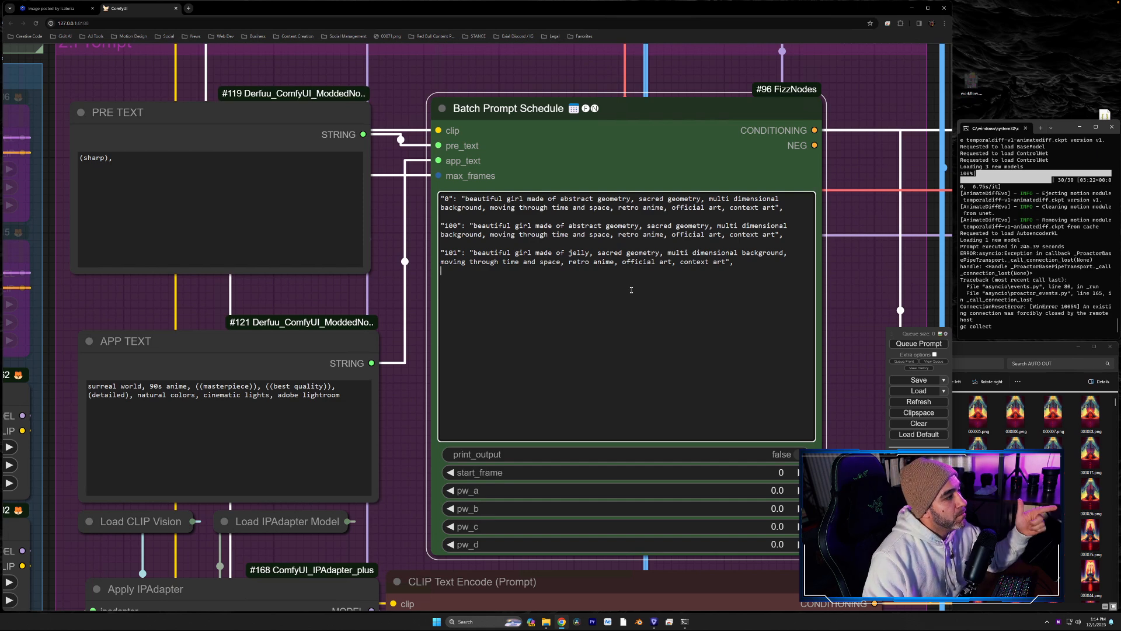
drag(416, 290, 601, 262)
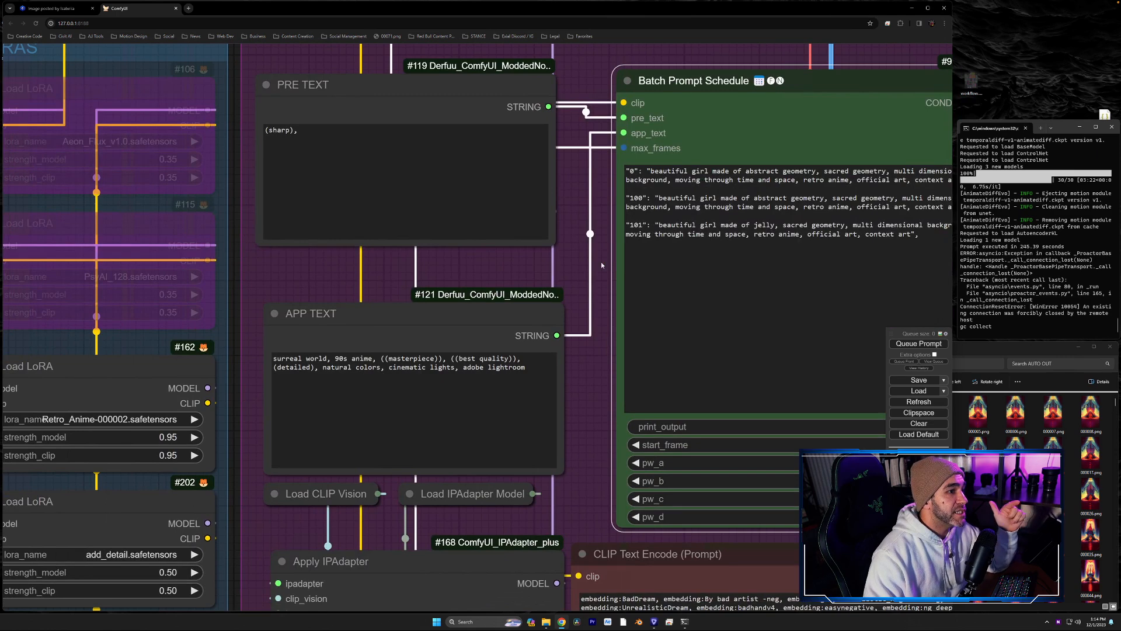
click(398, 161)
key(ctrl+a)
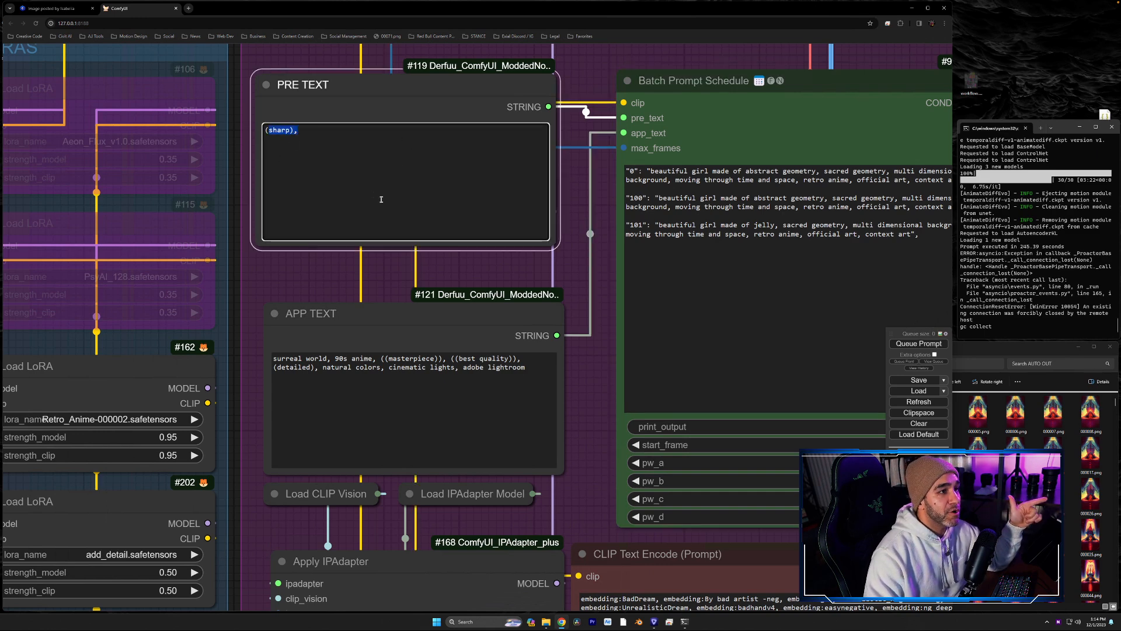
drag(566, 207, 372, 264)
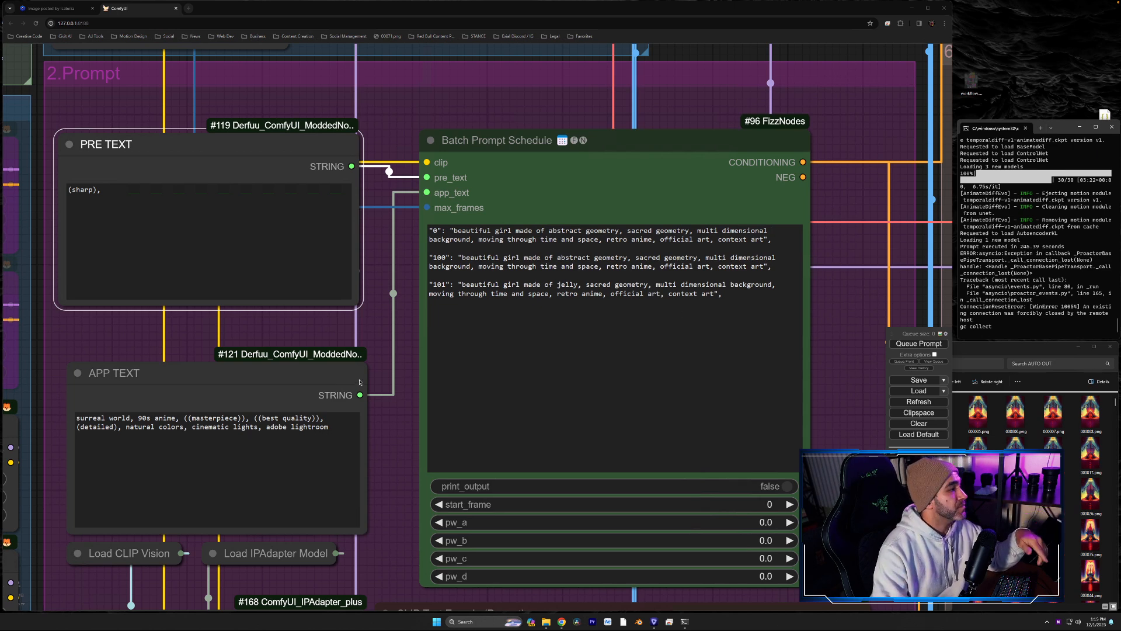
- Delete the frame-101 prompt from the Batch Prompt Schedule and remove the trailing comma after the frame-100 prompt
scroll(355, 374, down, 8)
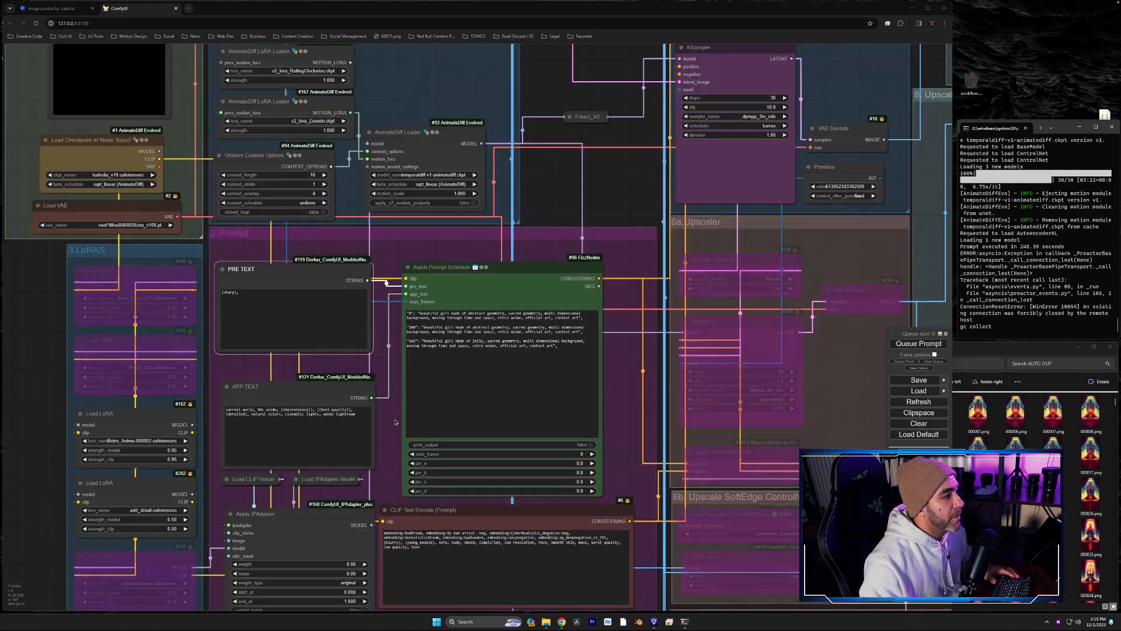
scroll(395, 422, up, 3)
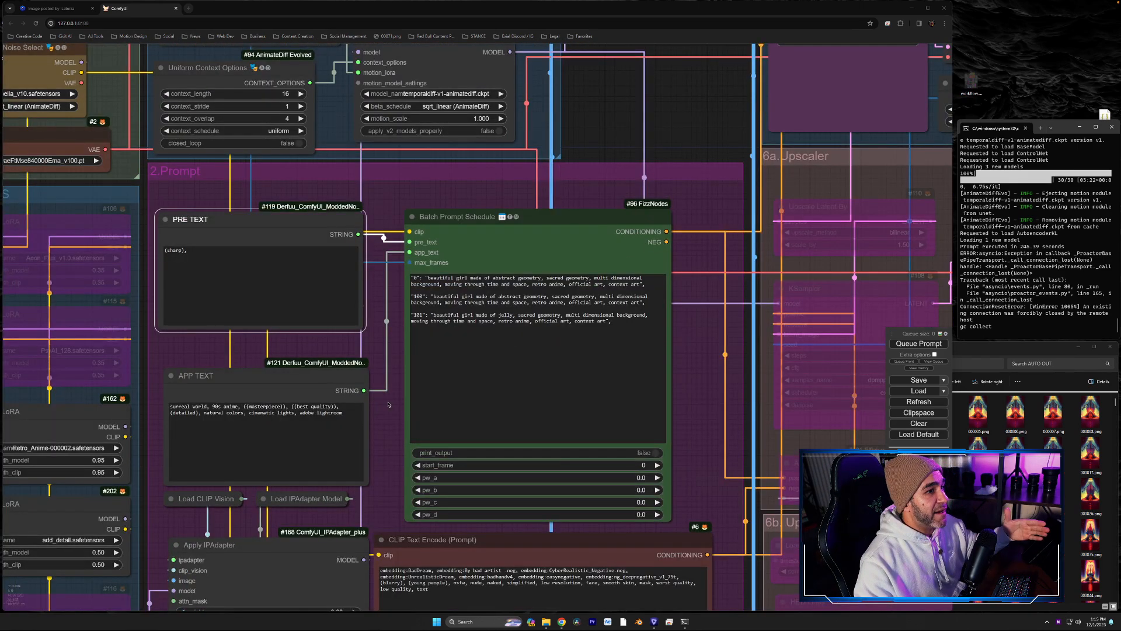
click(598, 322)
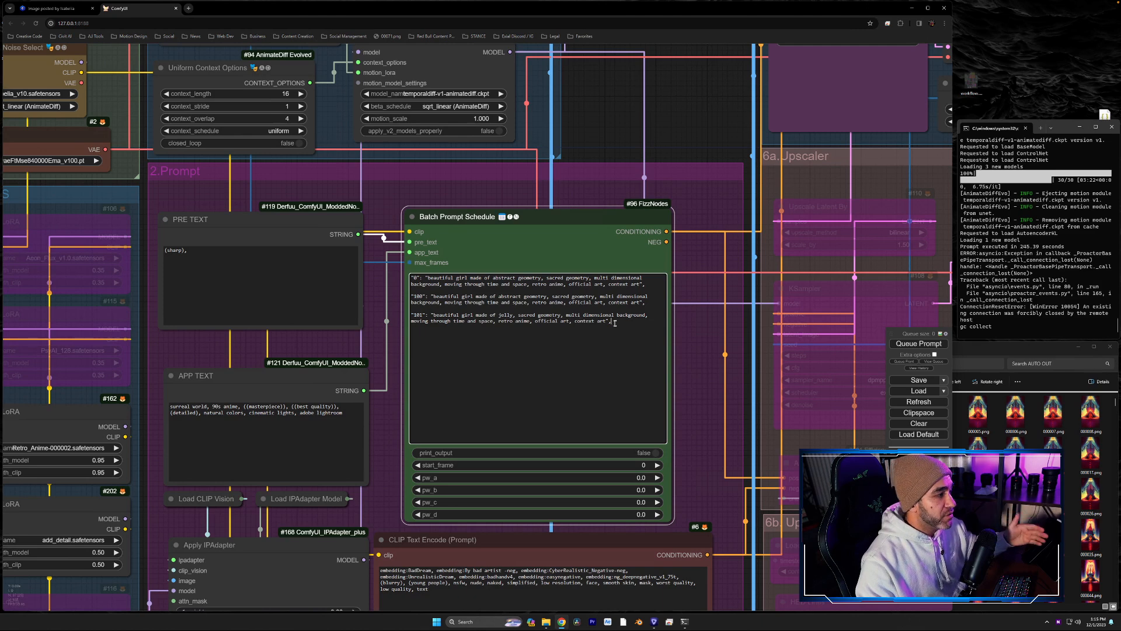
drag(614, 323, 411, 315)
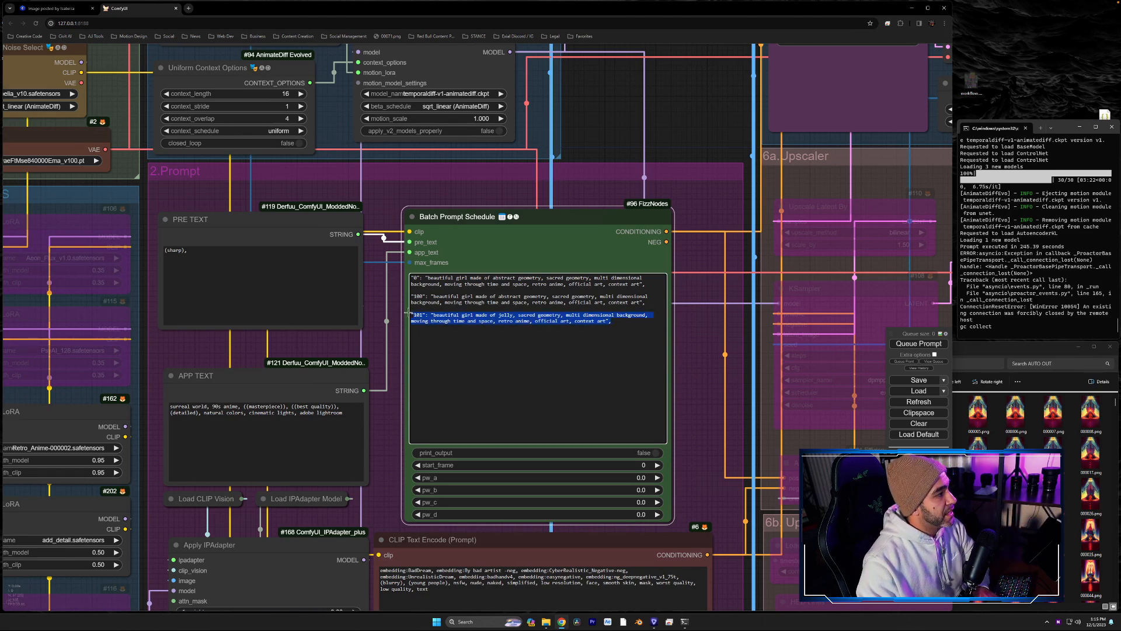
key(BackSpace)
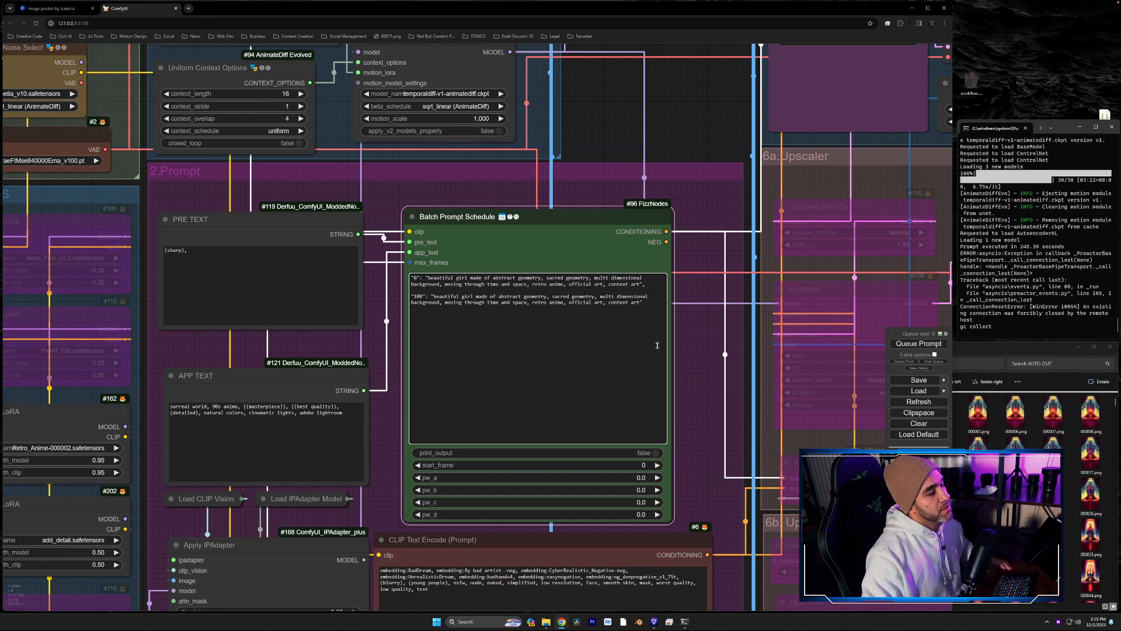
drag(648, 302, 412, 285)
click(572, 310)
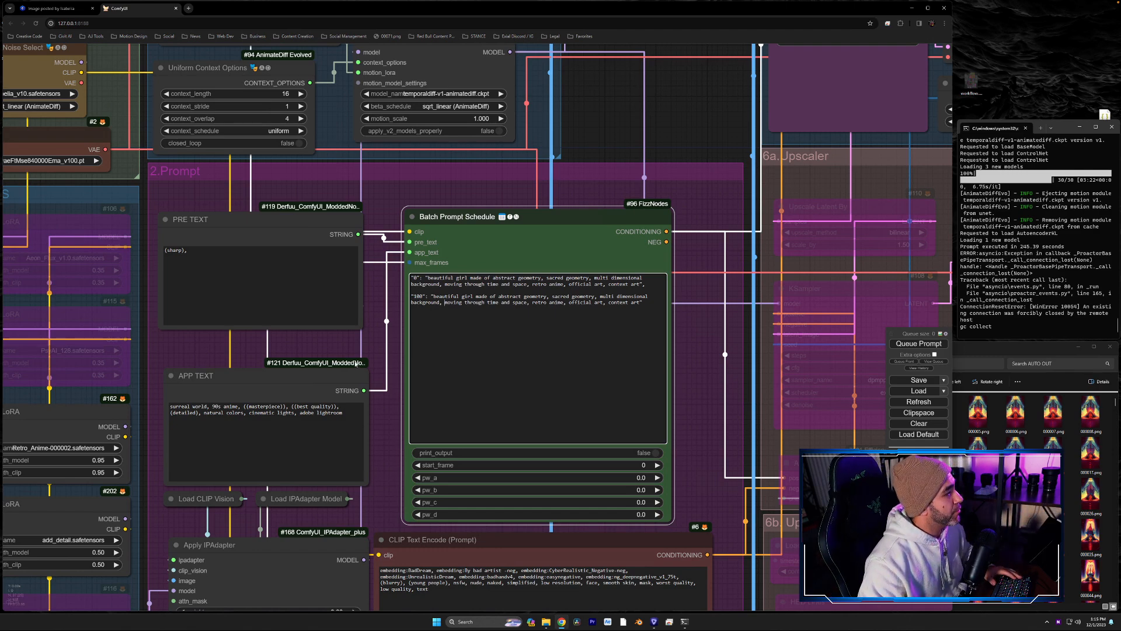
- Examine the LoRAS group, including the list of LoRA files offered by the Retro_Anime loader and the settings of the add_detail loader
drag(310, 342, 510, 281)
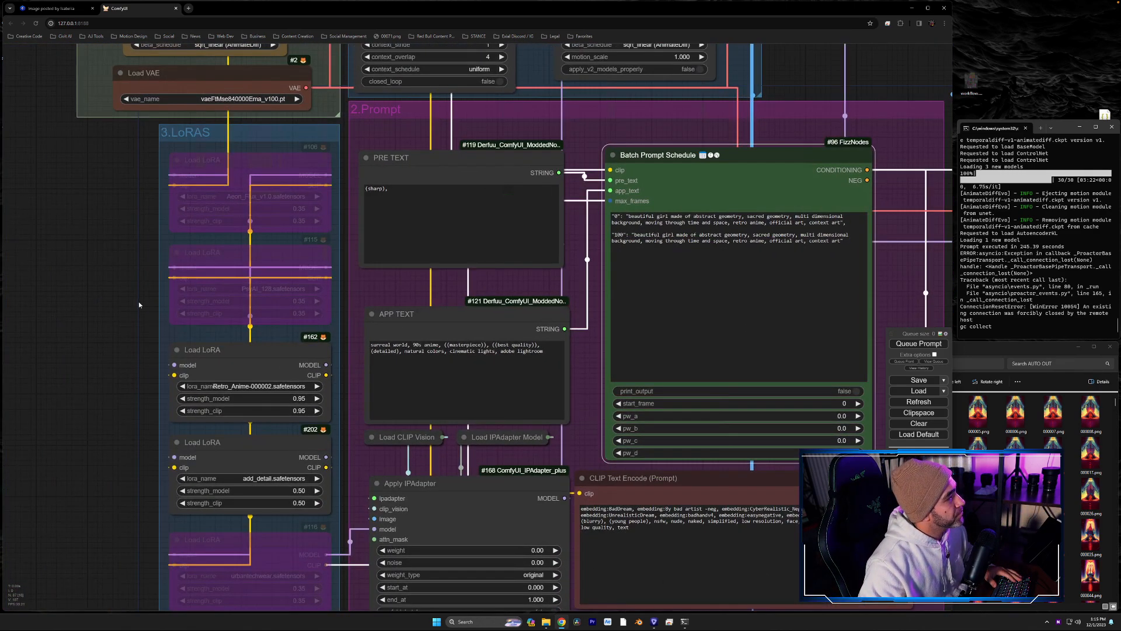
drag(140, 305, 106, 264)
drag(490, 74, 499, 71)
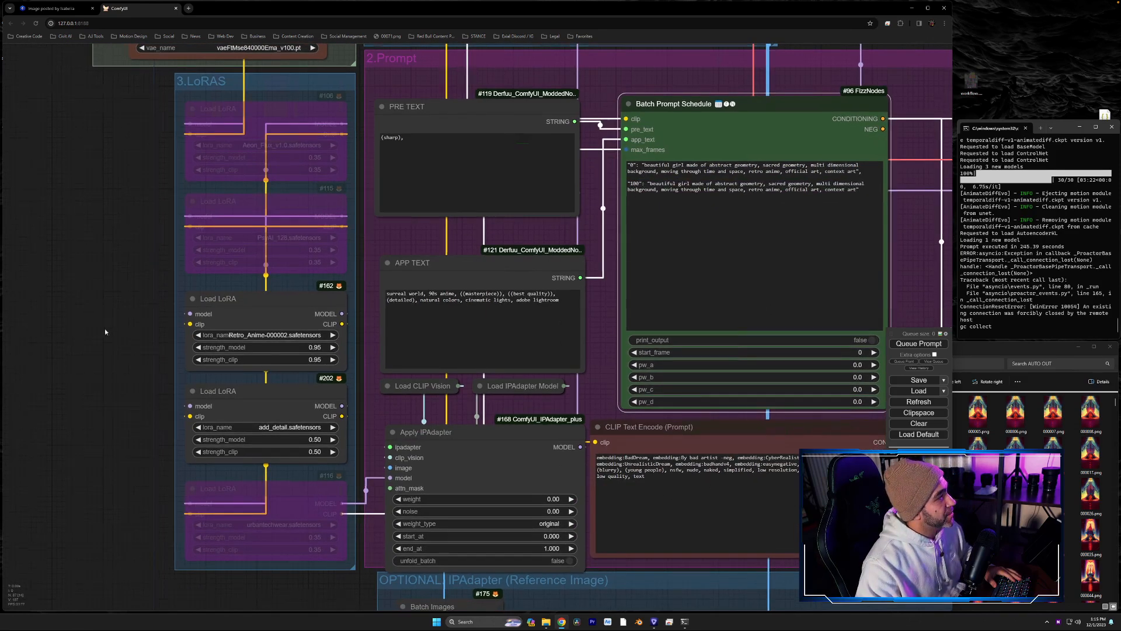
drag(236, 350, 260, 378)
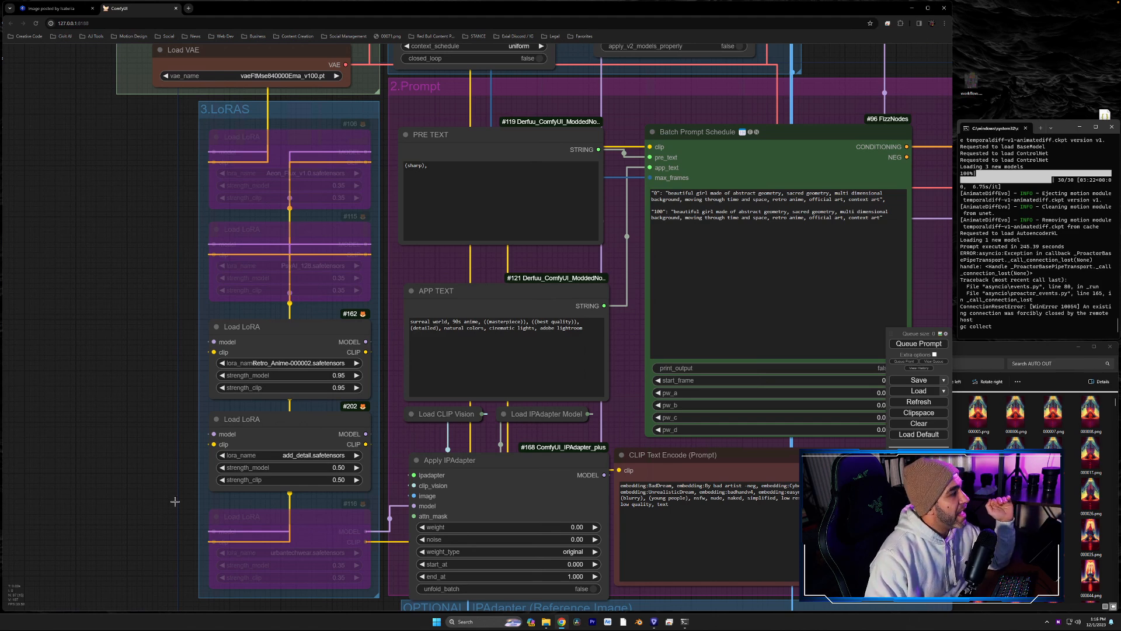
drag(134, 477, 45, 352)
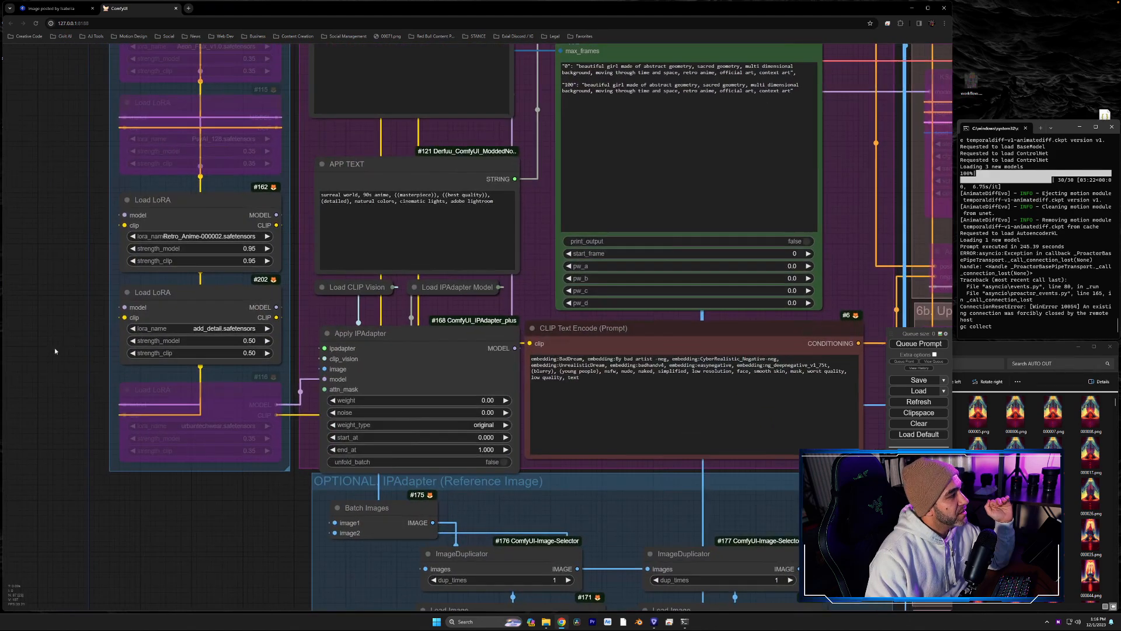
click(201, 239)
scroll(252, 368, down, 5)
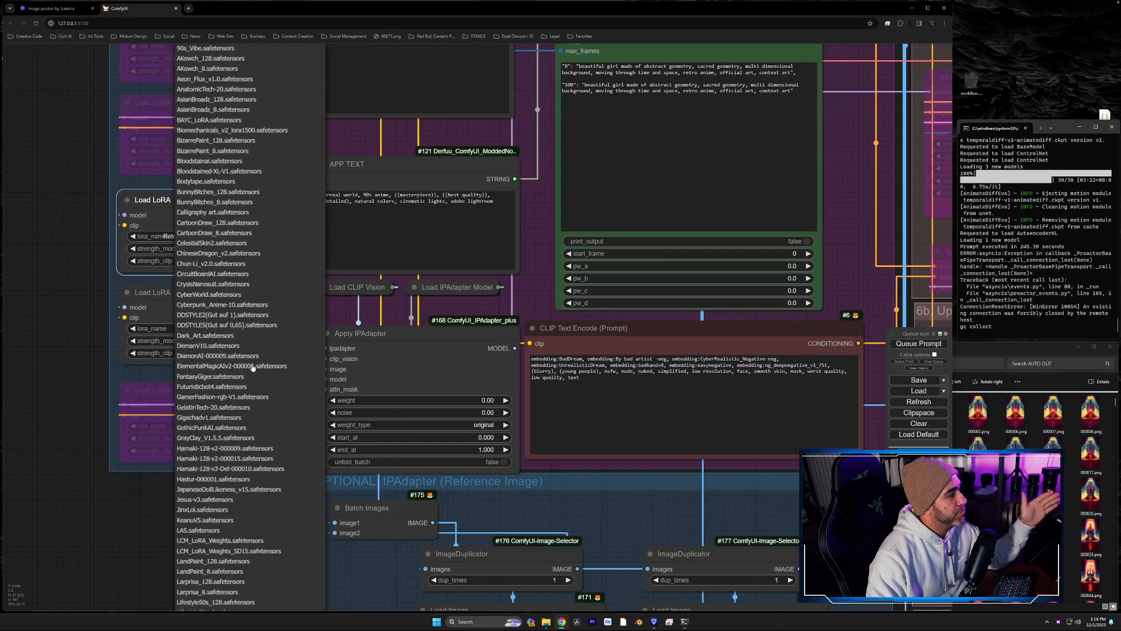
scroll(253, 367, down, 5)
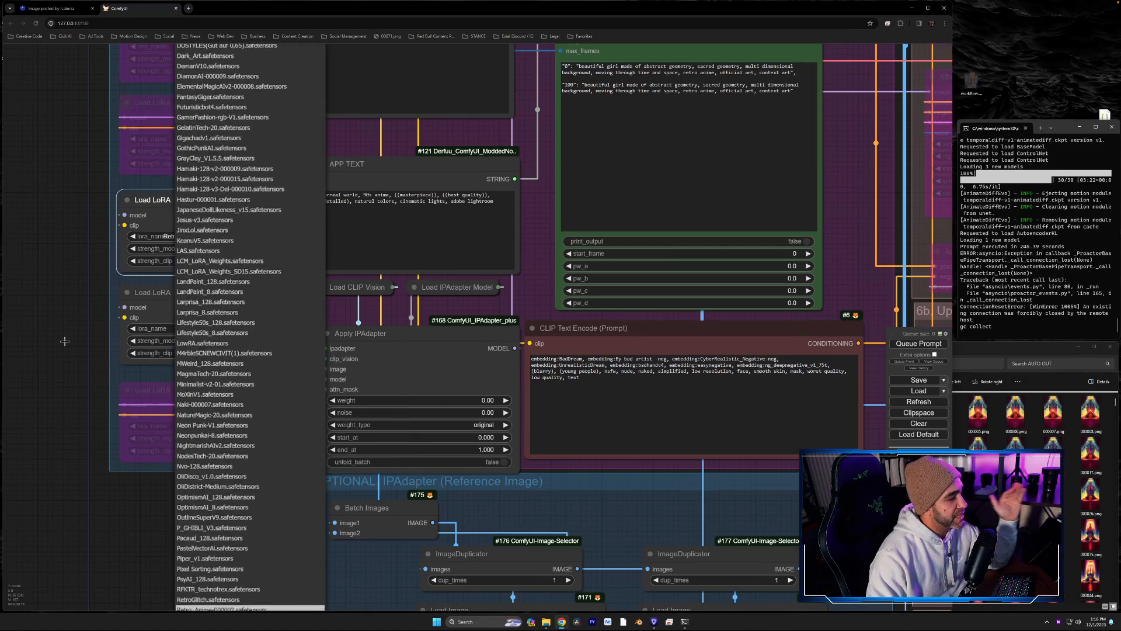
scroll(44, 330, up, 10)
scroll(121, 326, down, 10)
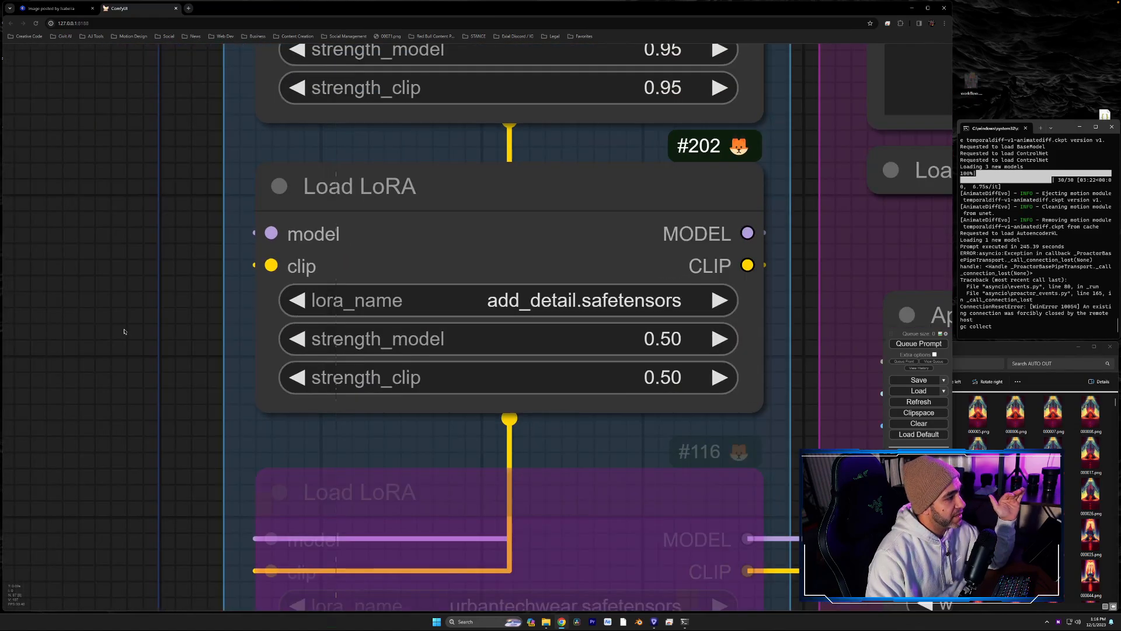
scroll(124, 331, up, 5)
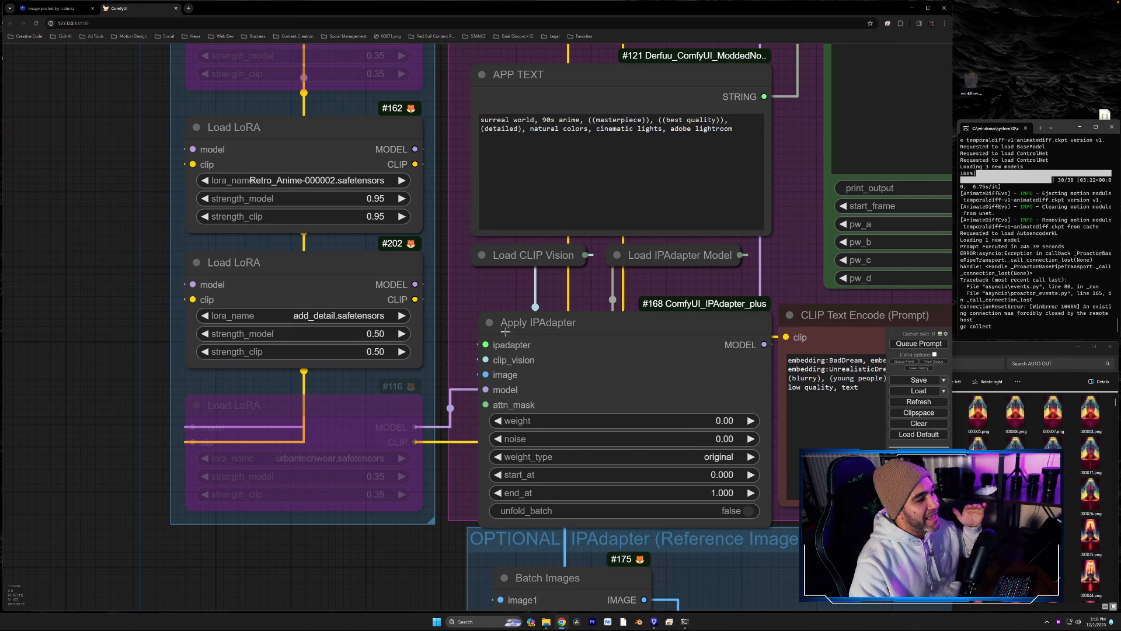
- Move the Apply IPAdapter node slightly up and to the left within the Prompt group
drag(584, 326, 570, 307)
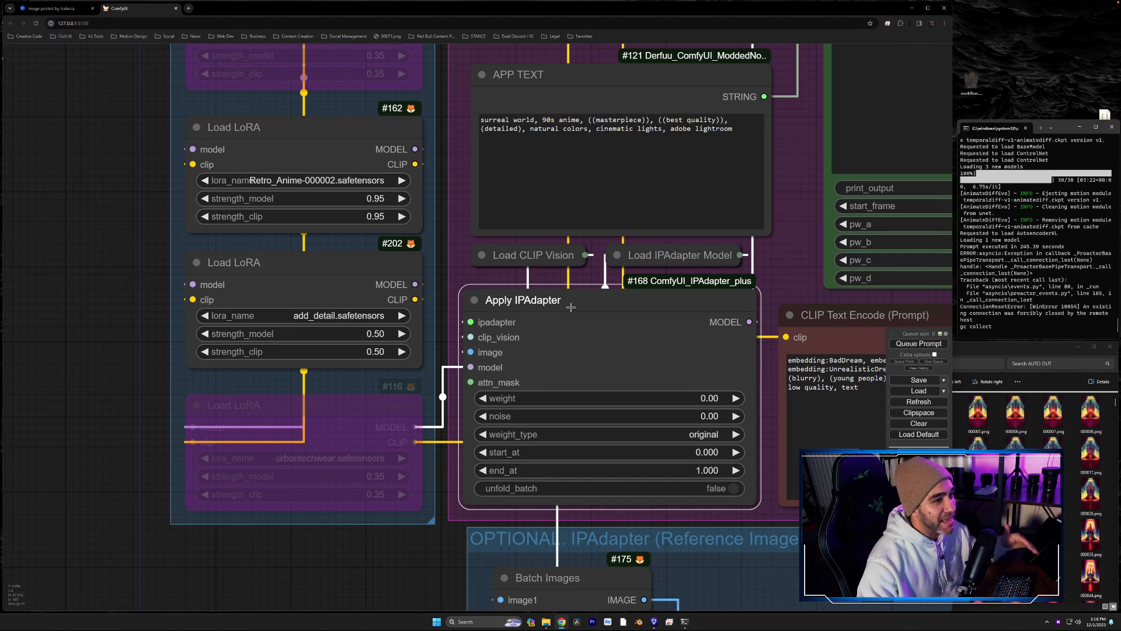
drag(781, 271, 590, 171)
scroll(234, 432, up, 3)
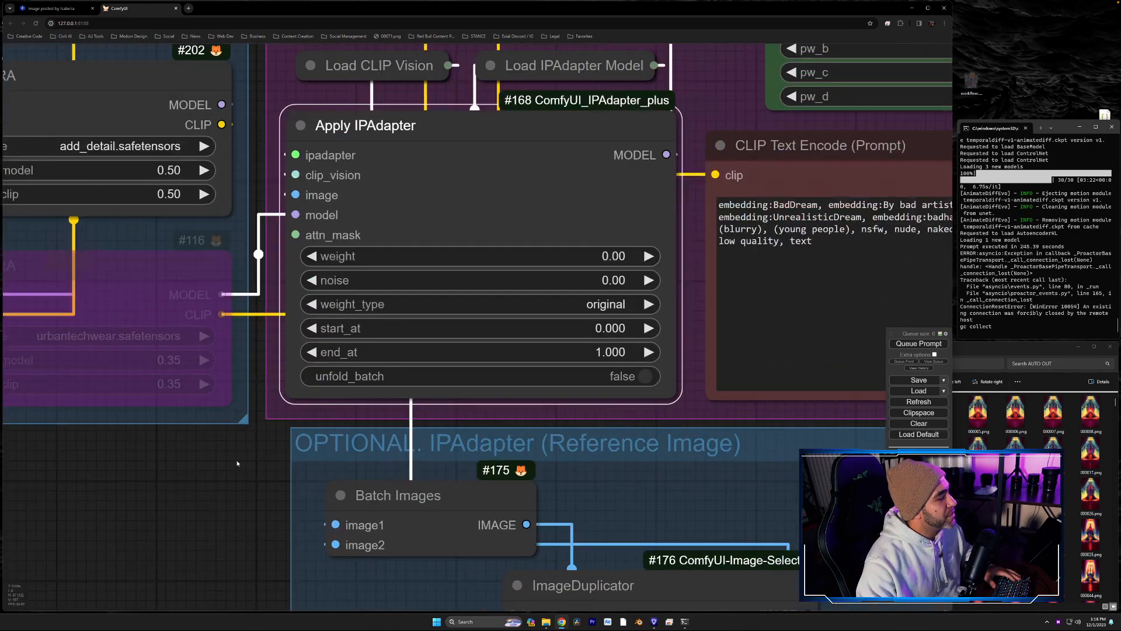
- Examine the optional IPAdapter reference image group, with its Load Image and ImageDuplicator nodes, and how it feeds the Apply IPAdapter node
scroll(237, 467, down, 4)
drag(237, 473, 156, 300)
scroll(132, 401, down, 4)
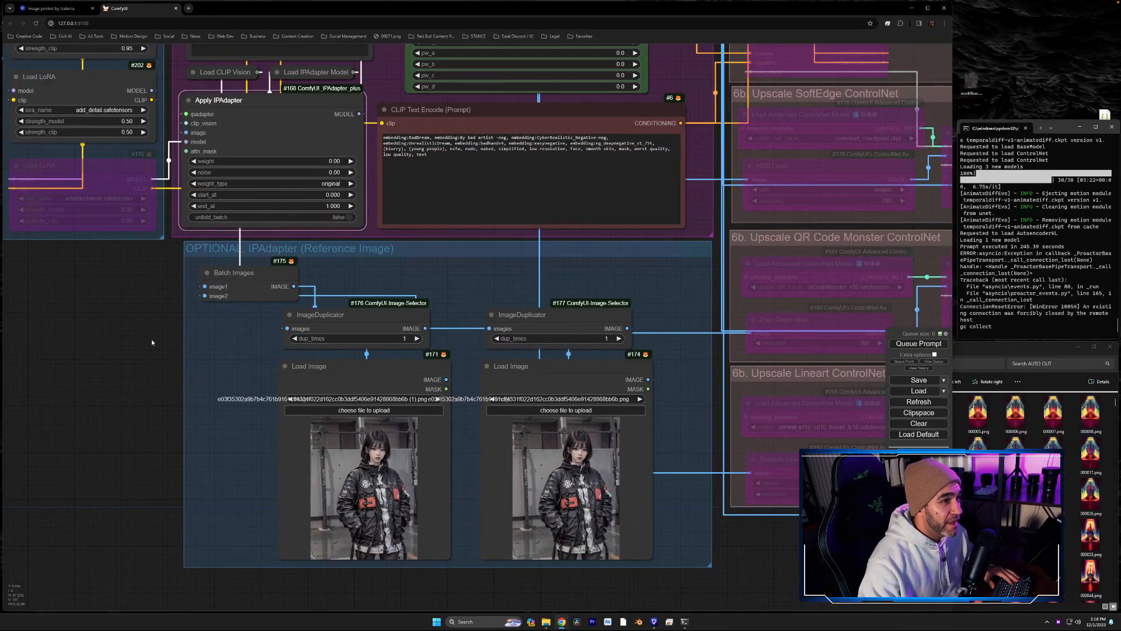
scroll(108, 360, up, 2)
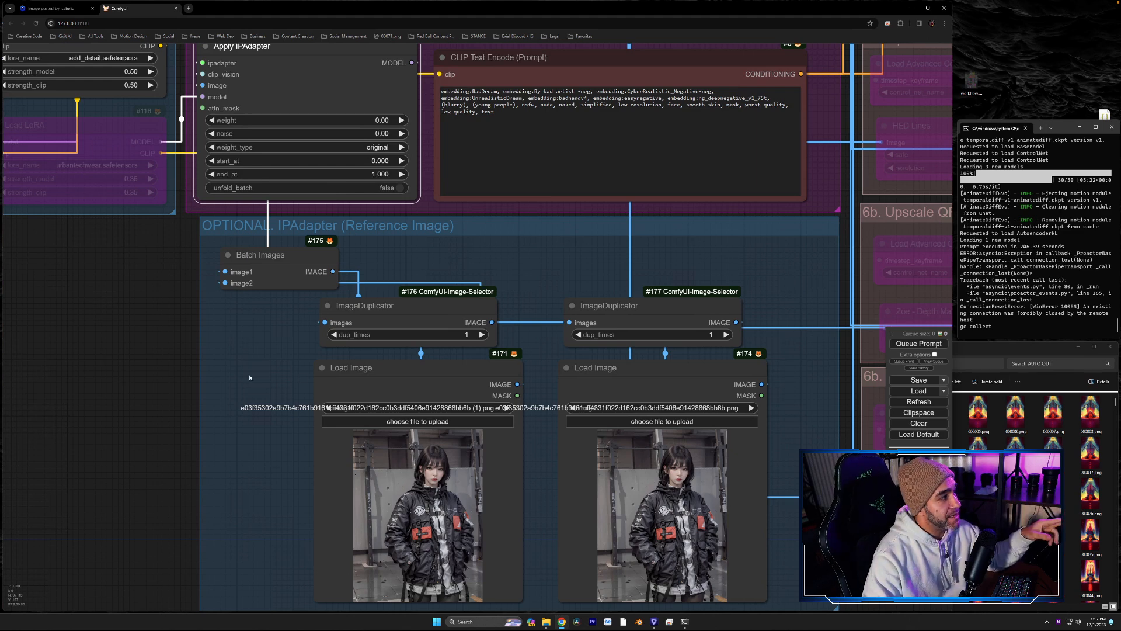
drag(278, 344, 271, 328)
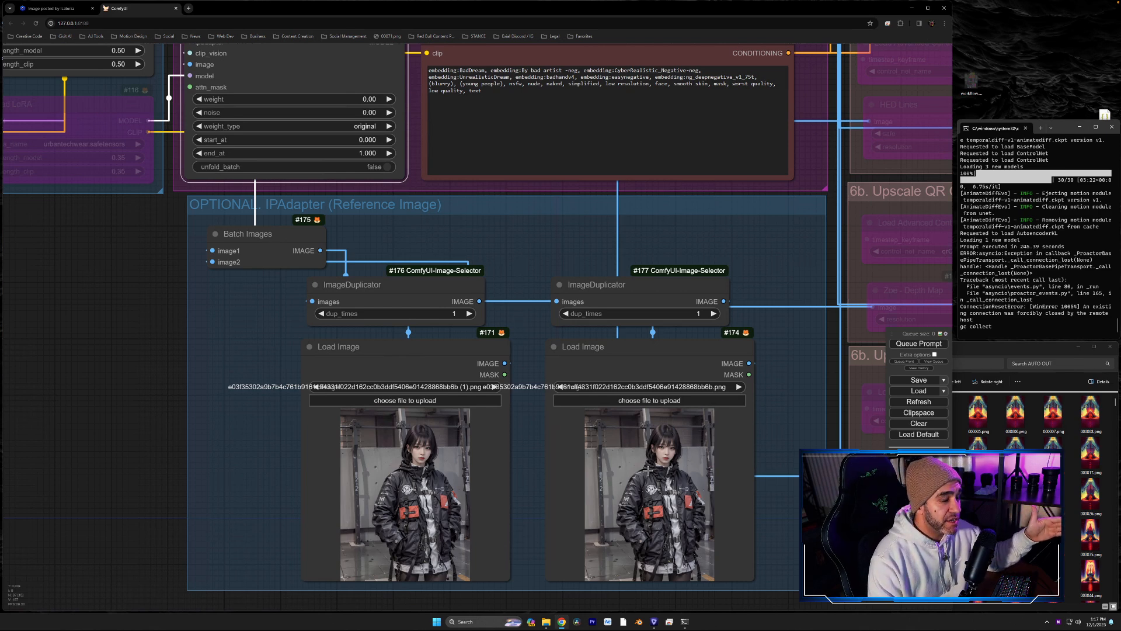
drag(526, 293, 543, 369)
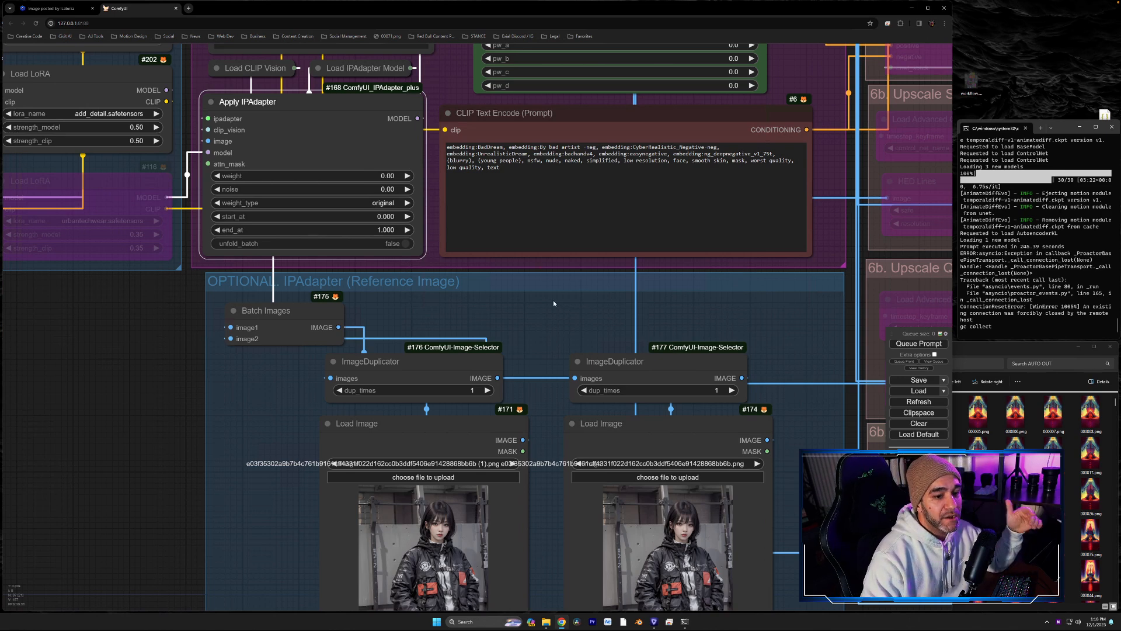
drag(548, 341, 527, 300)
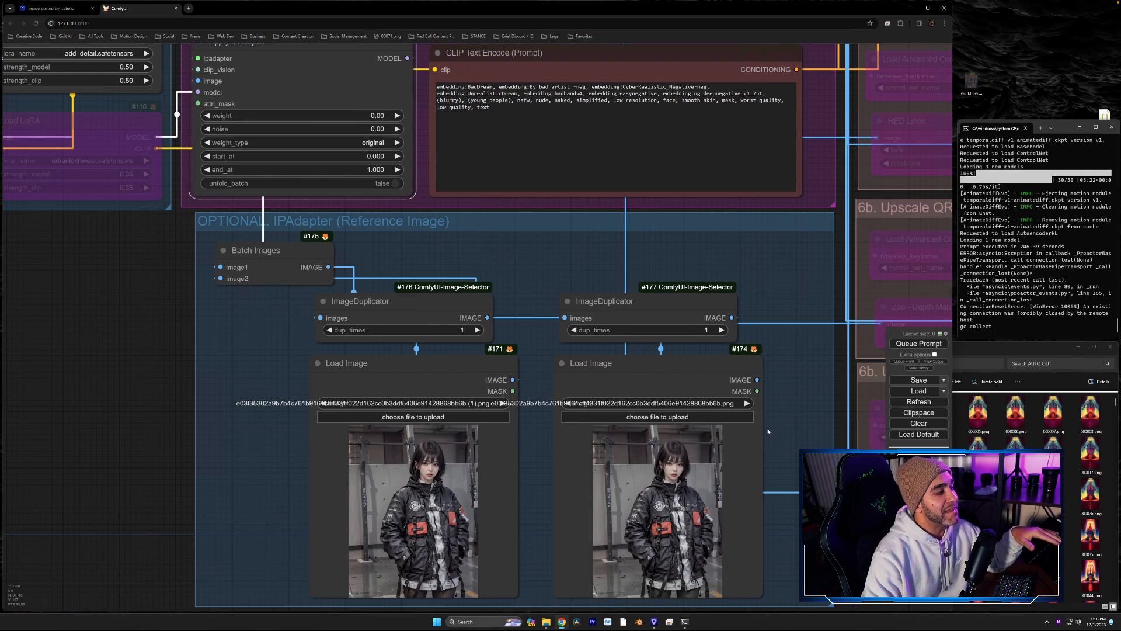
drag(570, 280, 696, 368)
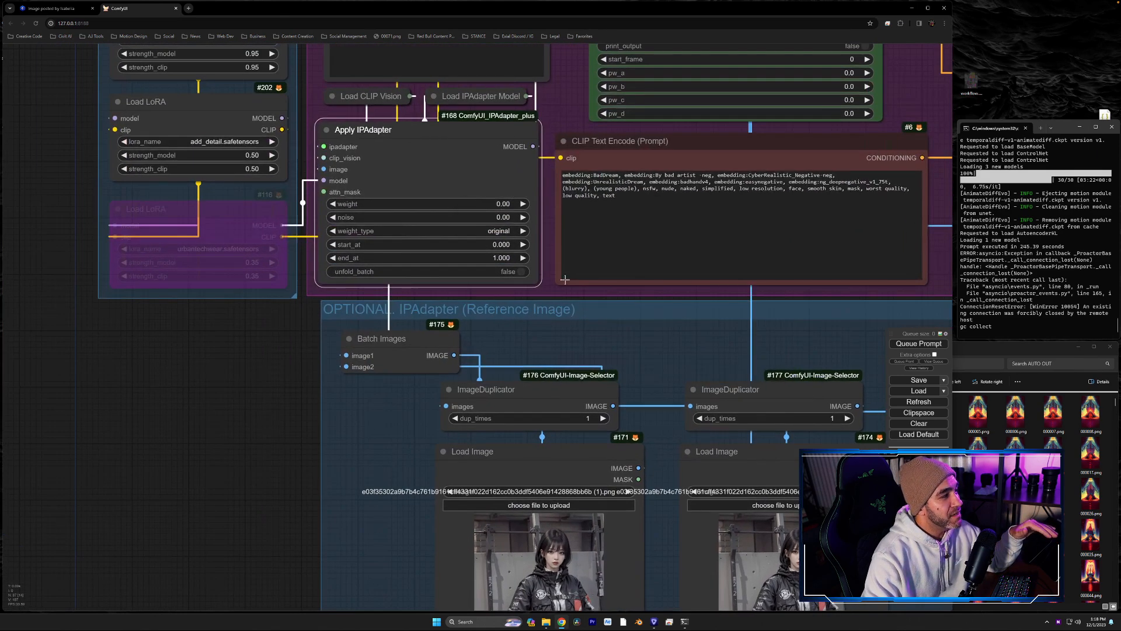
click(506, 208)
click(652, 343)
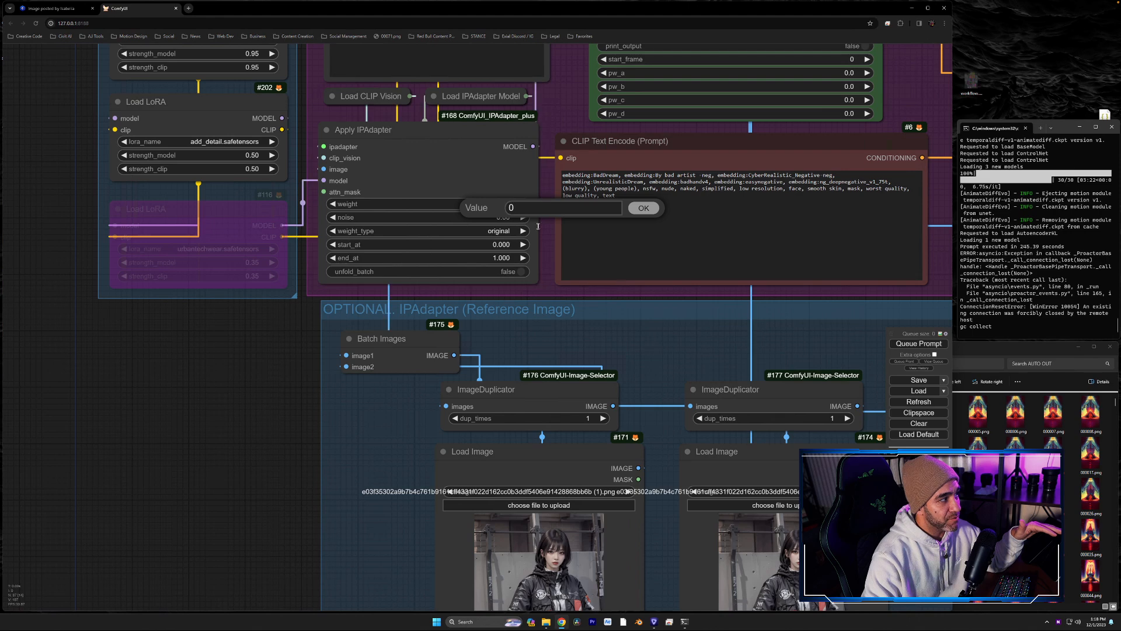
click(642, 210)
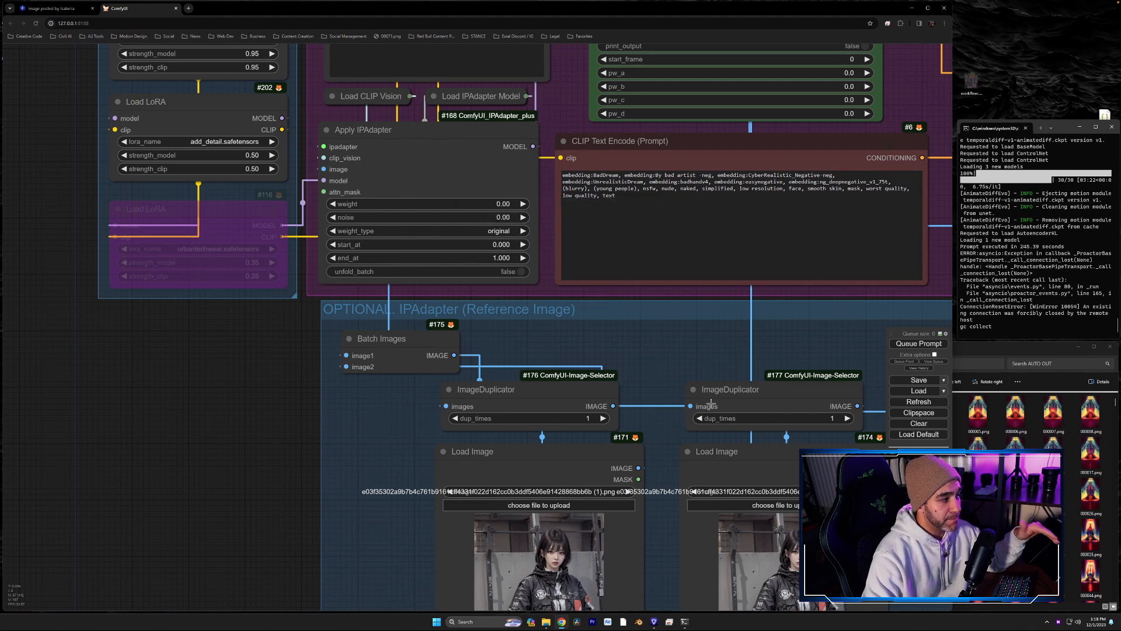
- Set dup_times to 2 on the second ImageDuplicator node (#177) in the optional IPAdapter group
drag(678, 365, 525, 267)
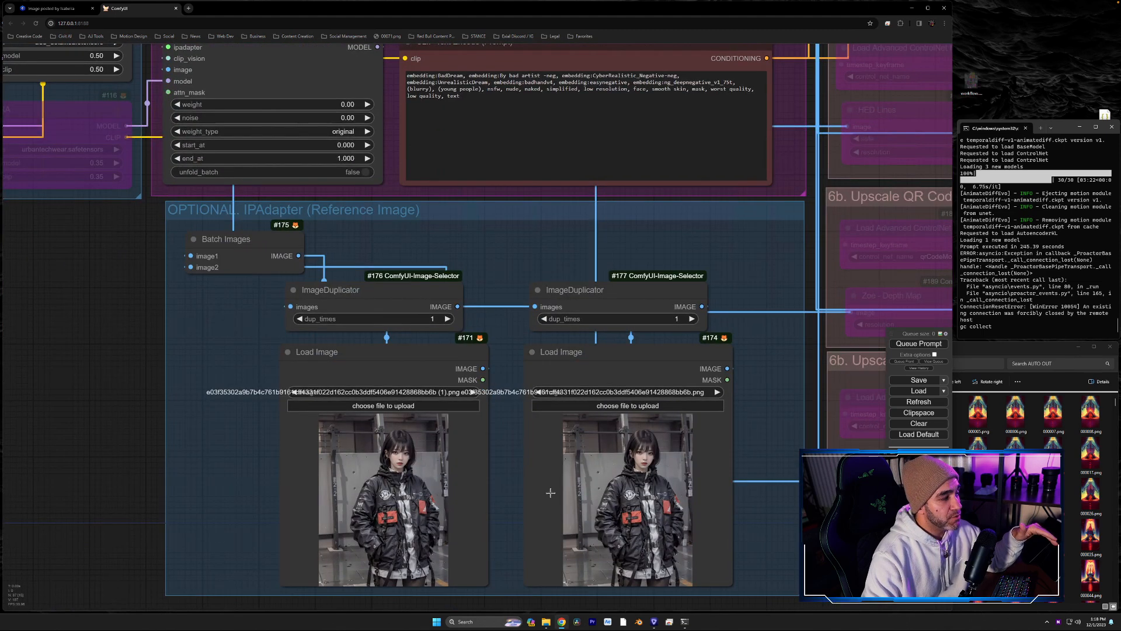
click(679, 319)
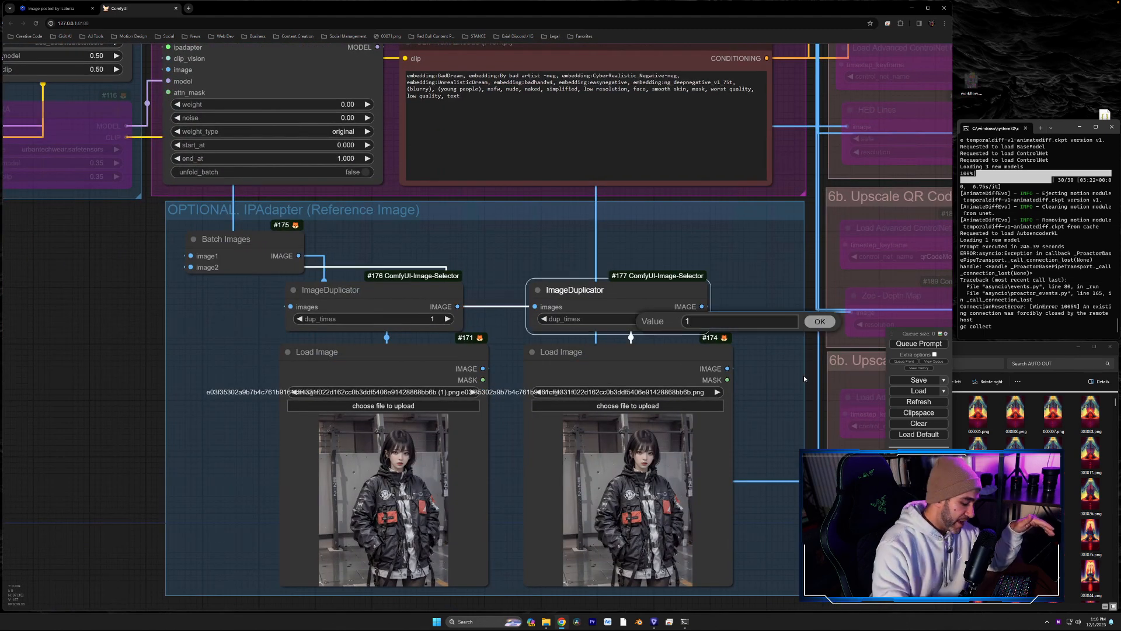
key(Return)
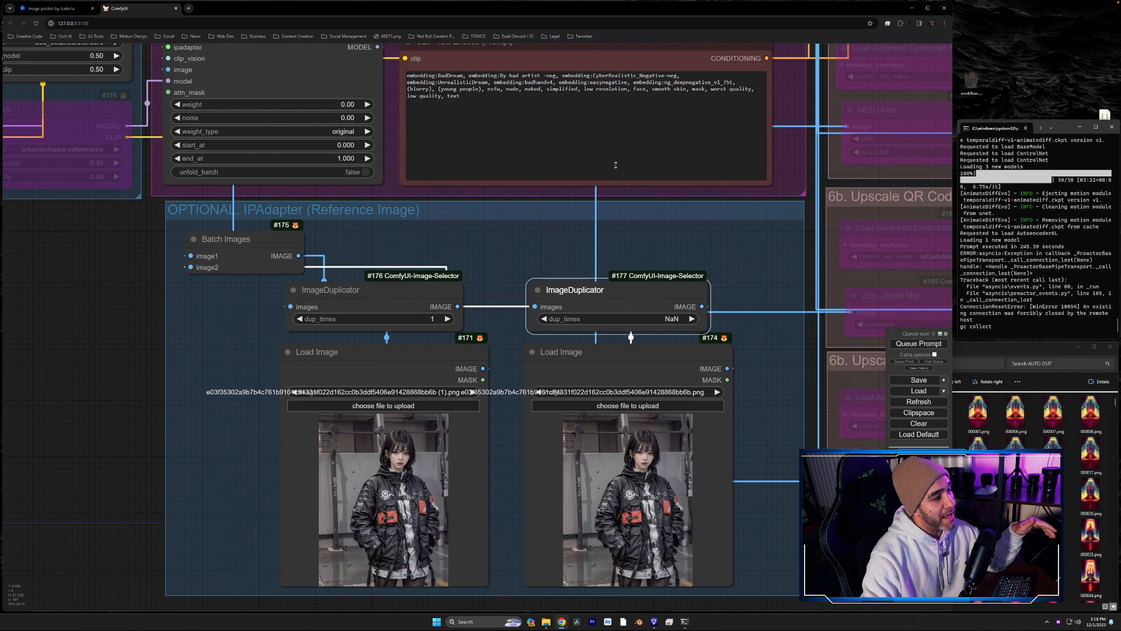
click(688, 319)
double_click(708, 316)
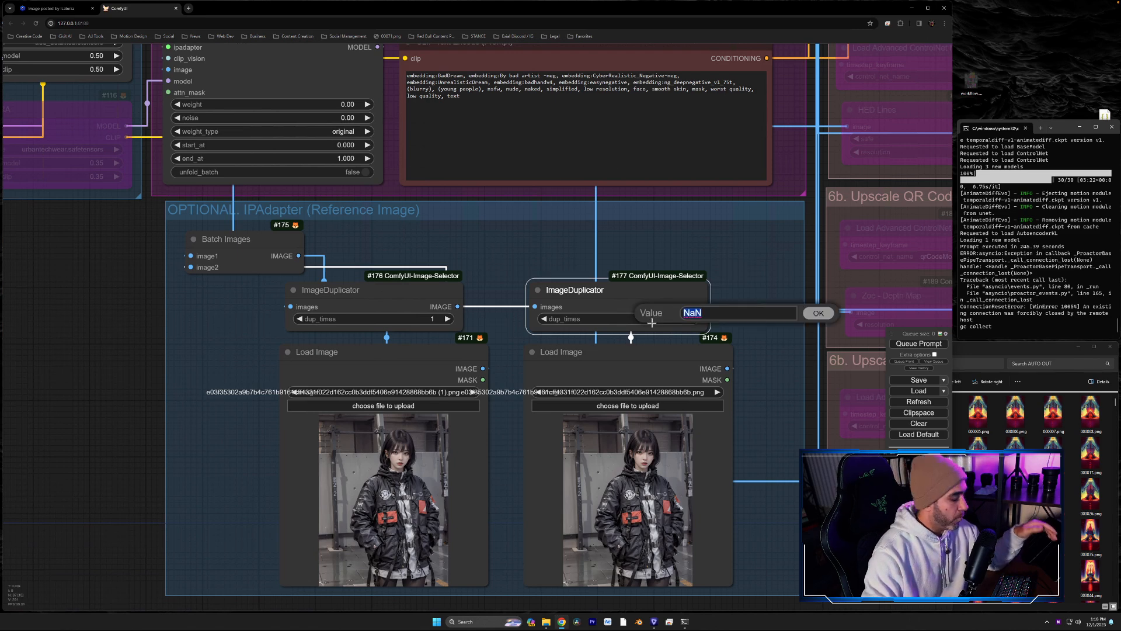
text(2)
key(Return)
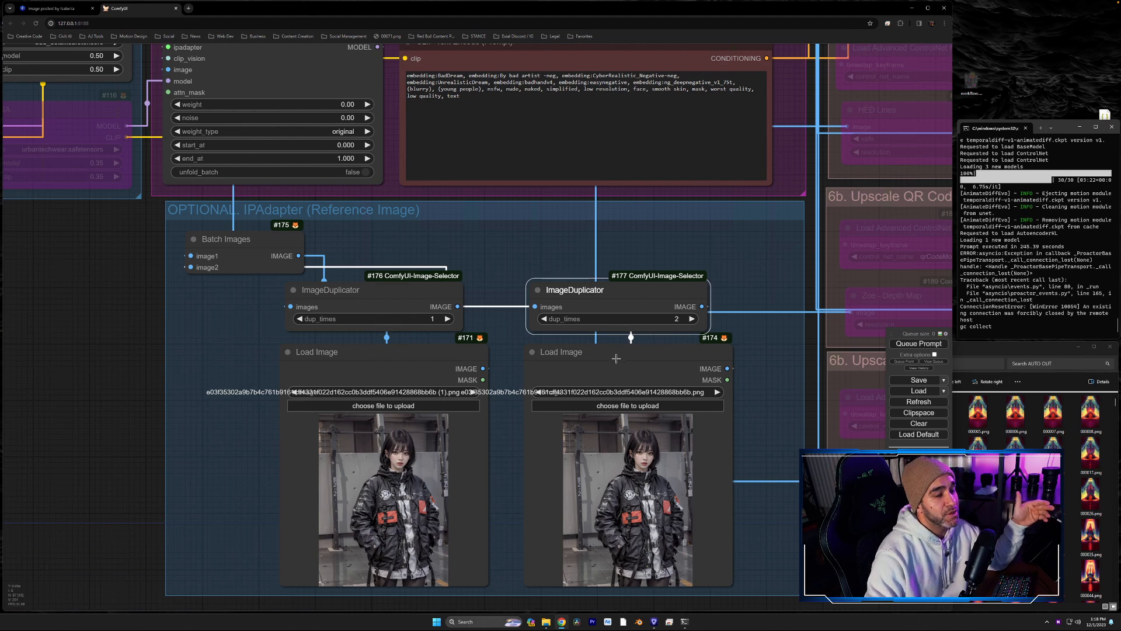
- Set dup_times of the second ImageDuplicator (#177) to 1 and confirm a weight of 0 in the Apply IPAdapter node
click(669, 319)
text(1)
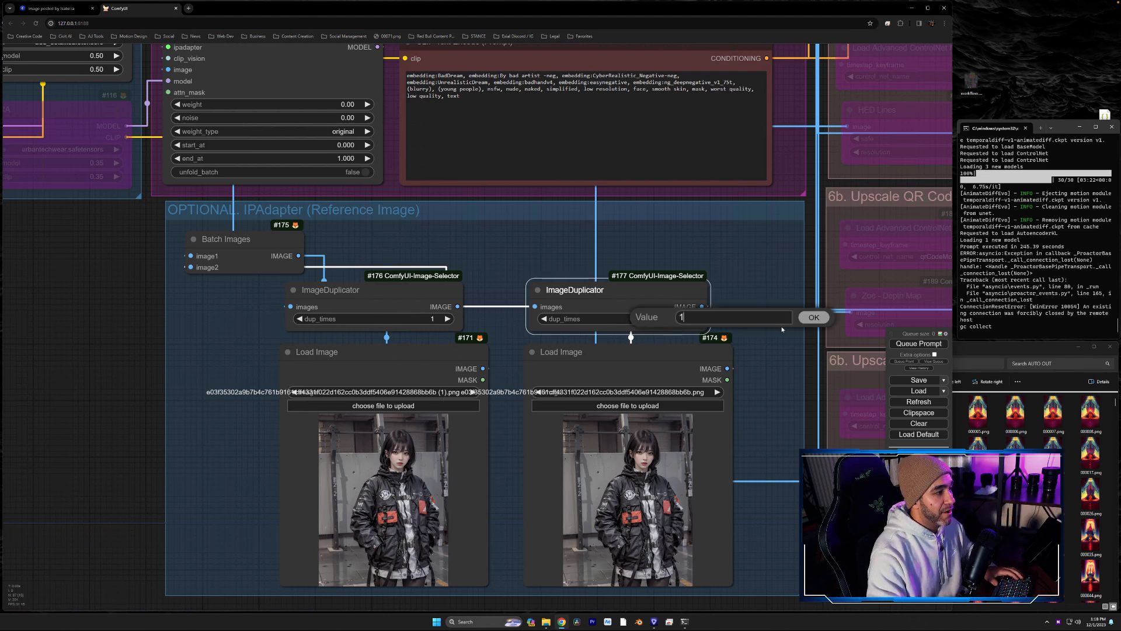
key(Return)
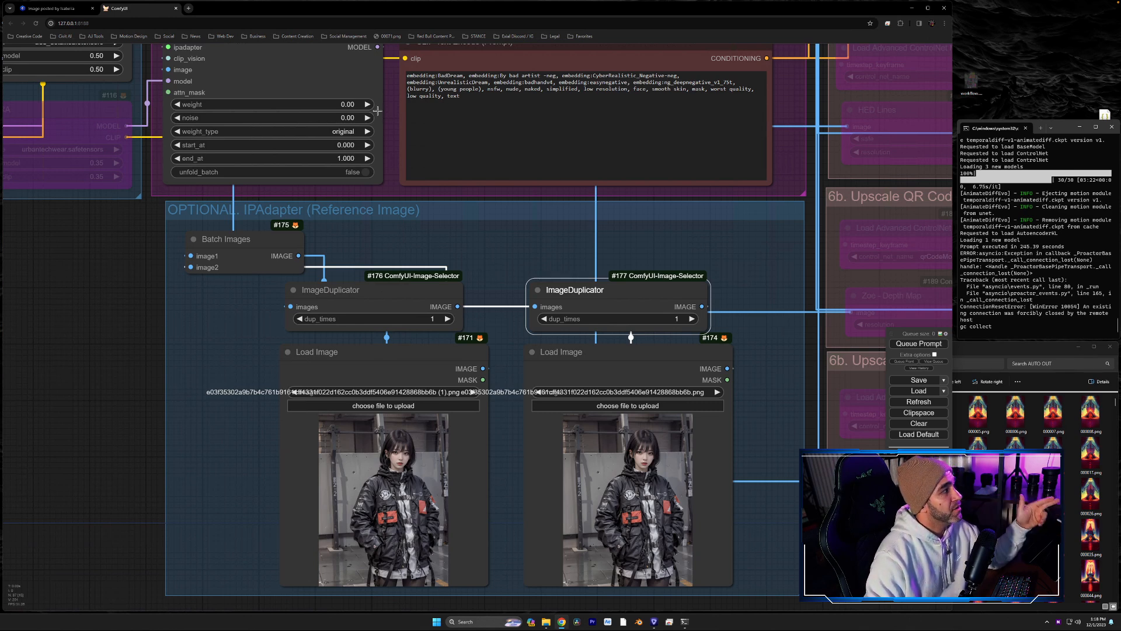
click(355, 102)
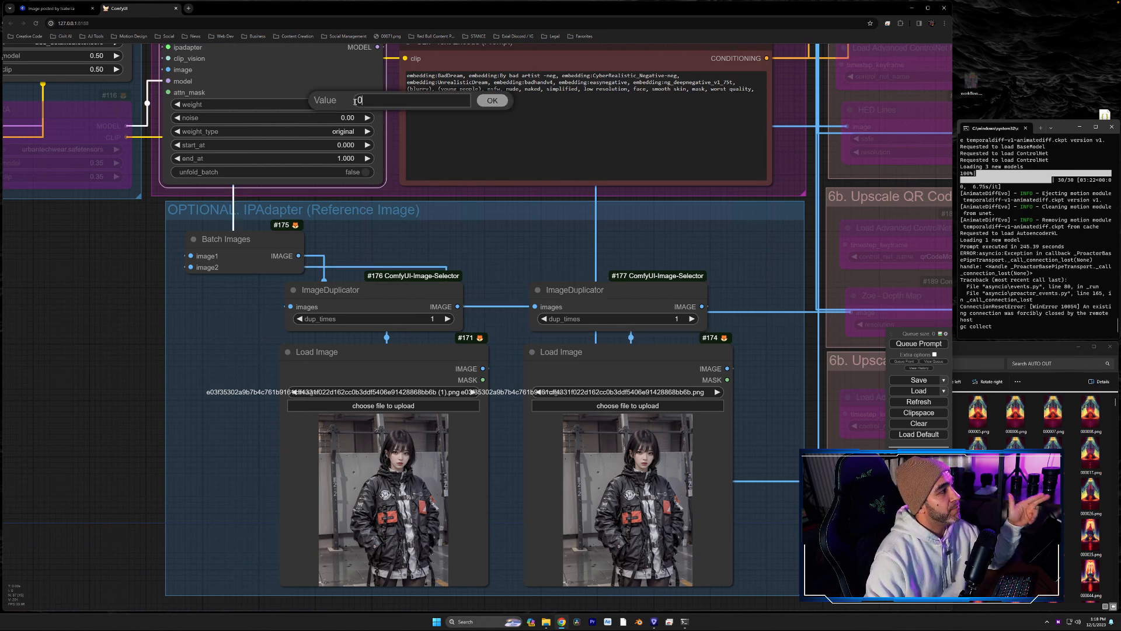
click(500, 103)
- Examine the negative prompt in the CLIP Text Encode node, especially the embeddings listed at its start
drag(519, 244, 512, 473)
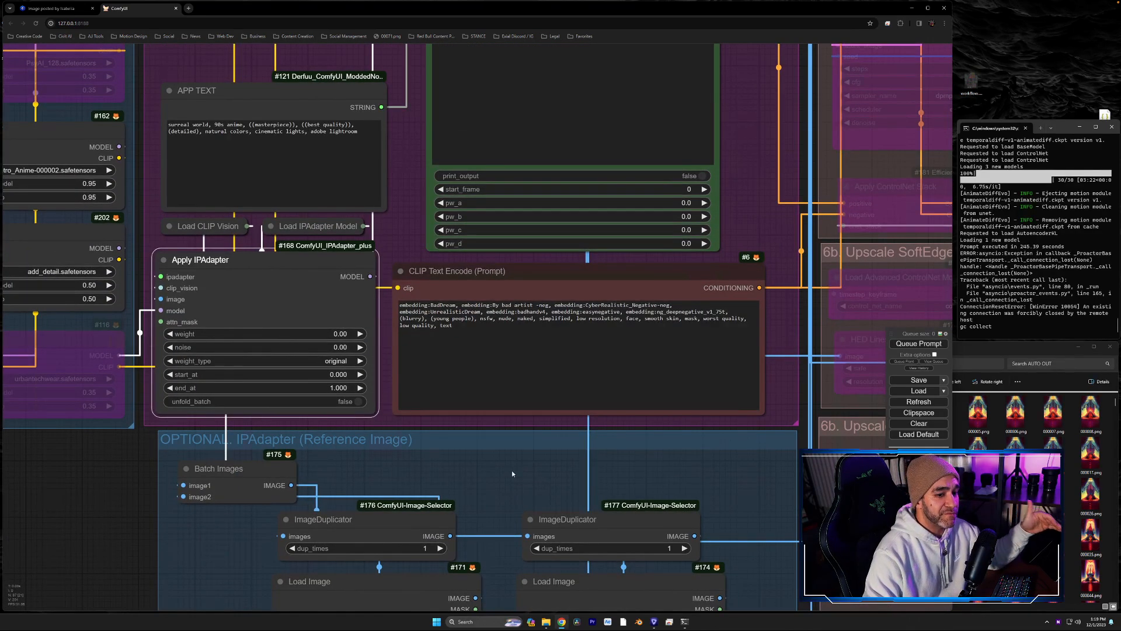
drag(512, 471, 497, 502)
drag(759, 181, 769, 307)
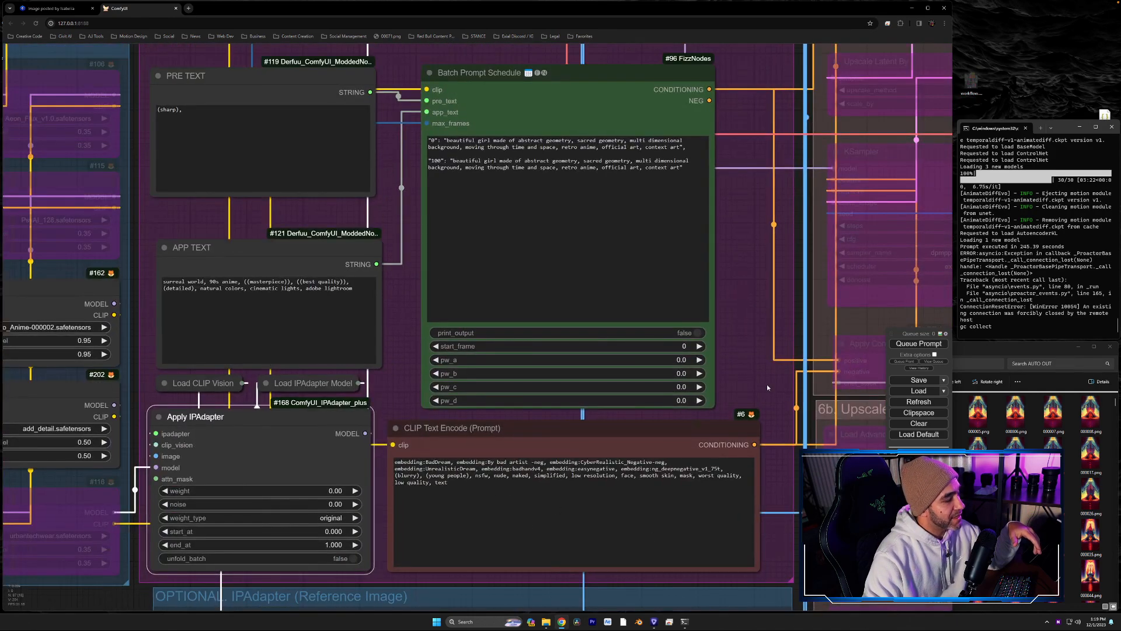
drag(767, 387, 746, 340)
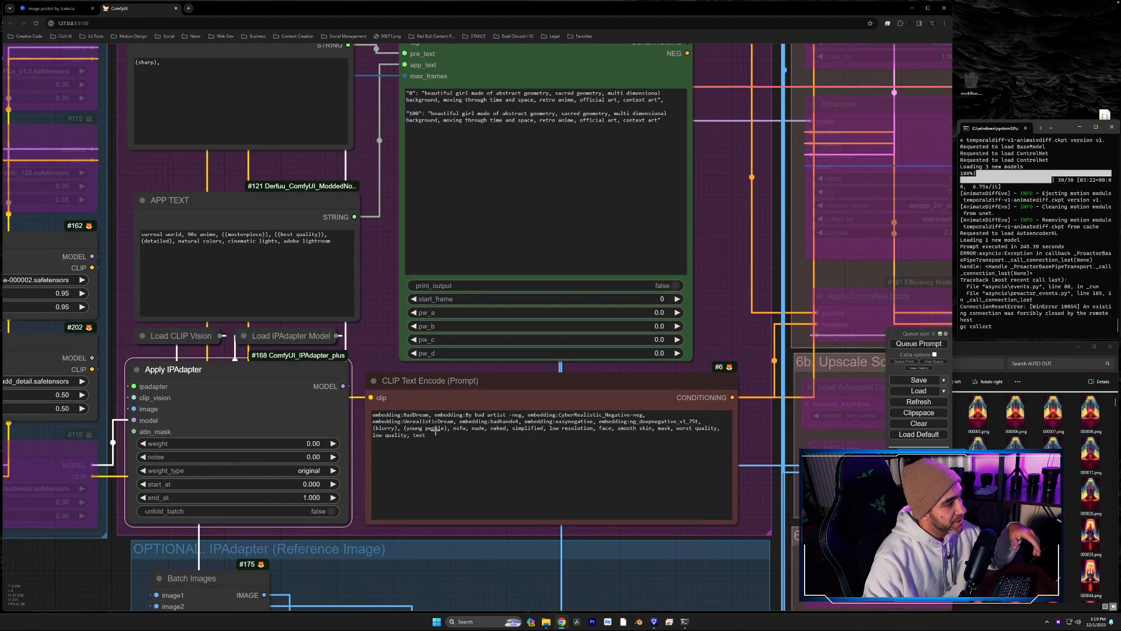
mouse_move(514, 437)
mouse_down()
mouse_move(428, 428)
mouse_move(502, 426)
mouse_up()
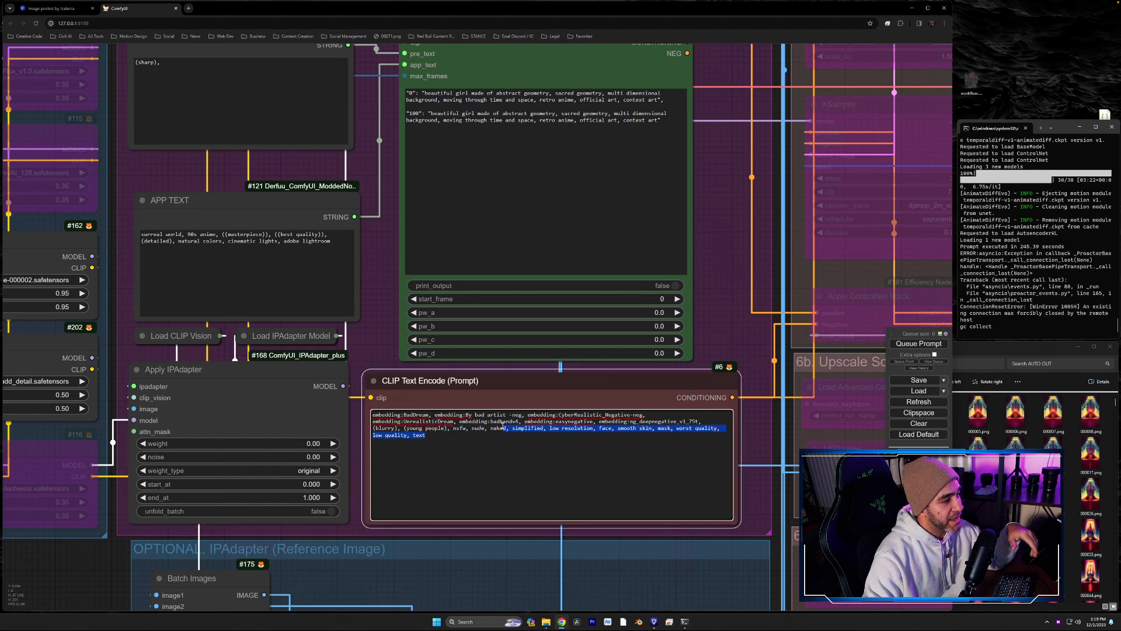
click(477, 435)
drag(707, 422, 373, 417)
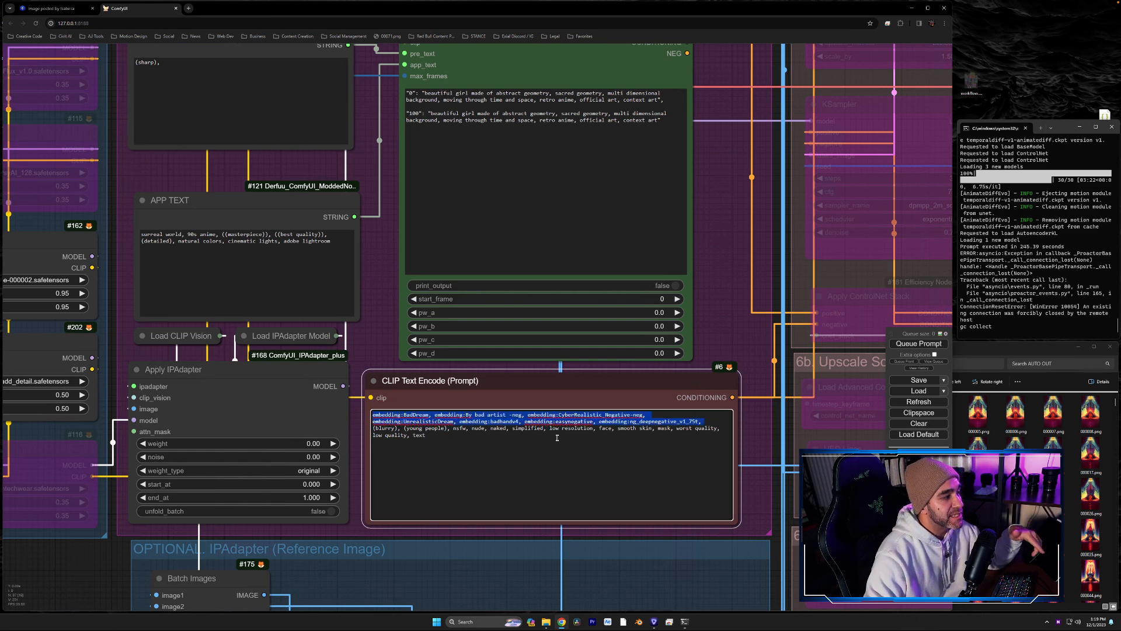
click(651, 415)
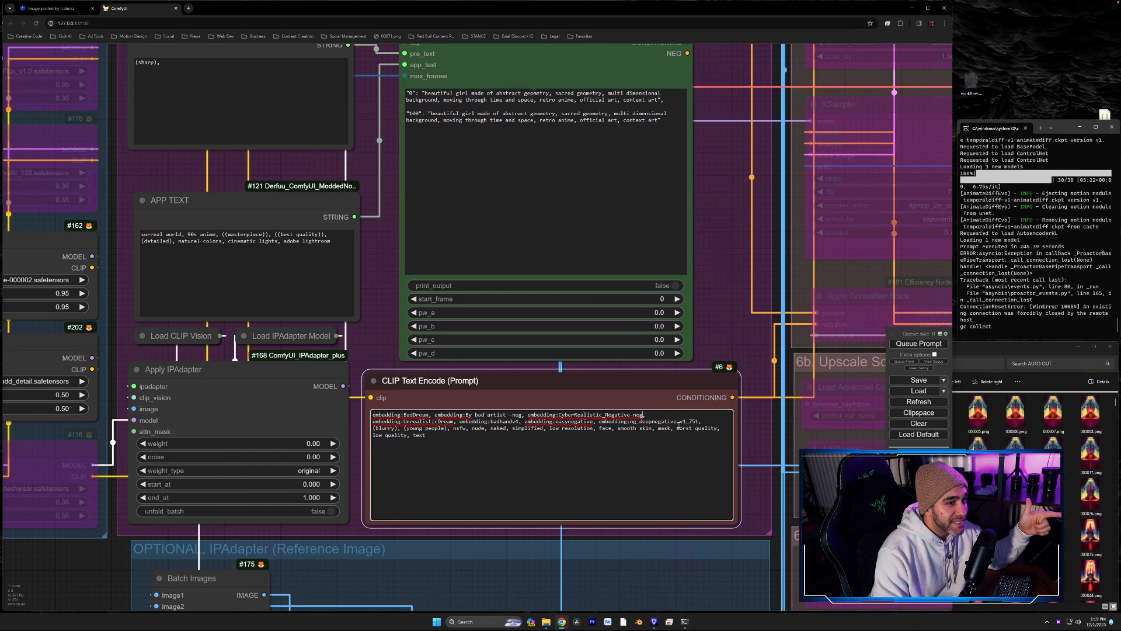
- Bring up the embedding suggestions on a new line of the negative prompt and remove the trial entry
click(567, 452)
key(Return)
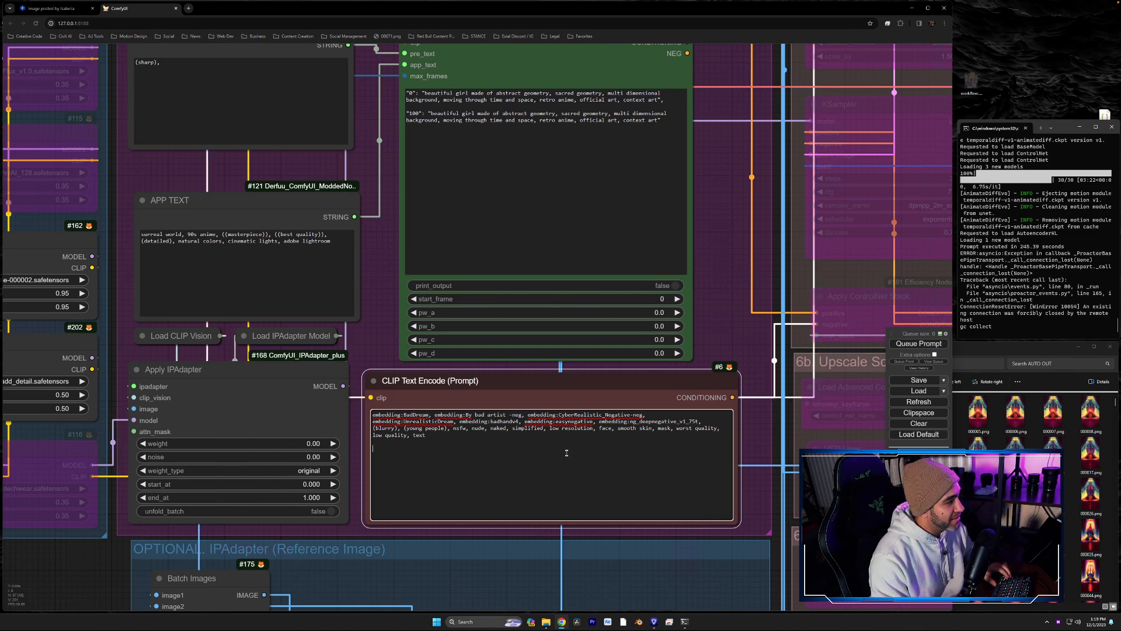
text(e)
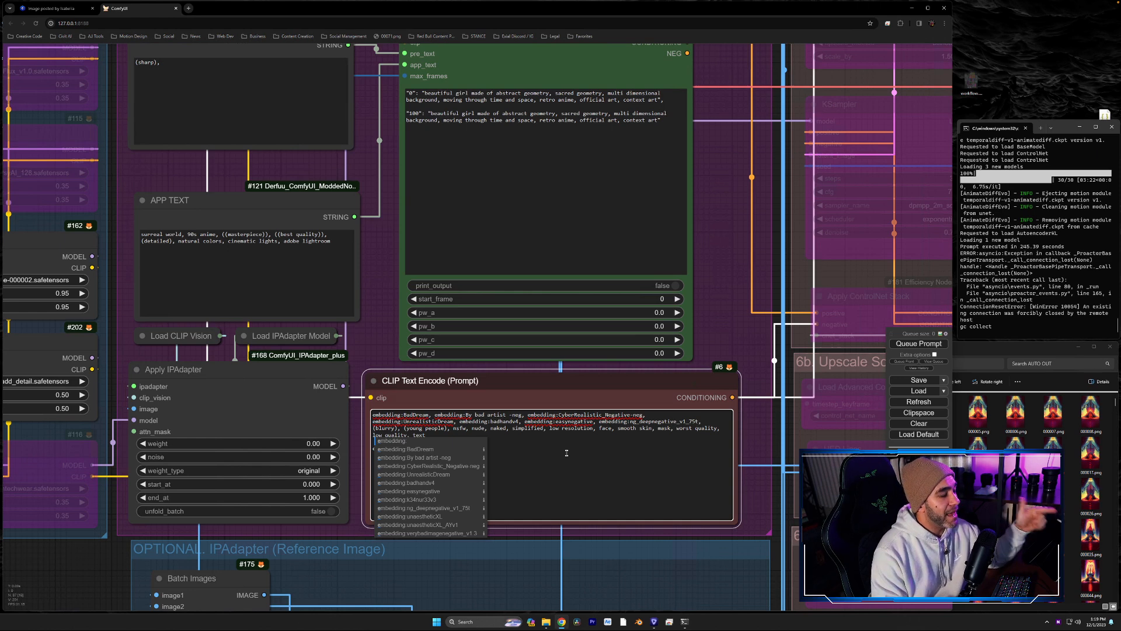
click(566, 453)
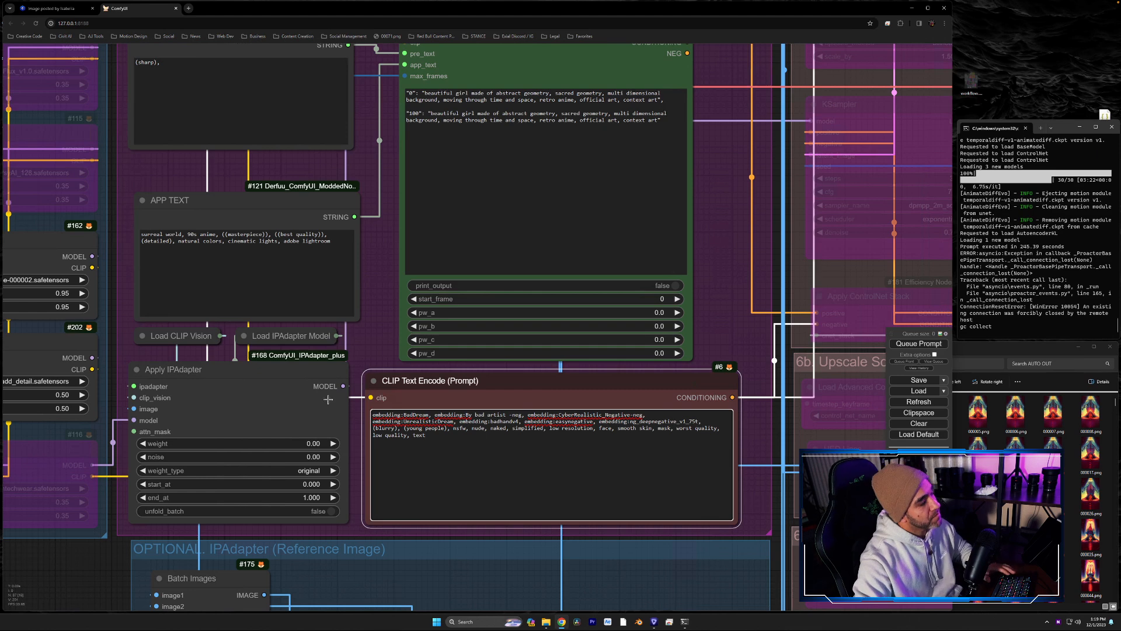
- Nudge the Apply IPAdapter and CLIP Text Encode nodes and move APP TEXT, Load IPAdapter Model and Load CLIP Vision up within the Prompt group
drag(268, 368, 262, 374)
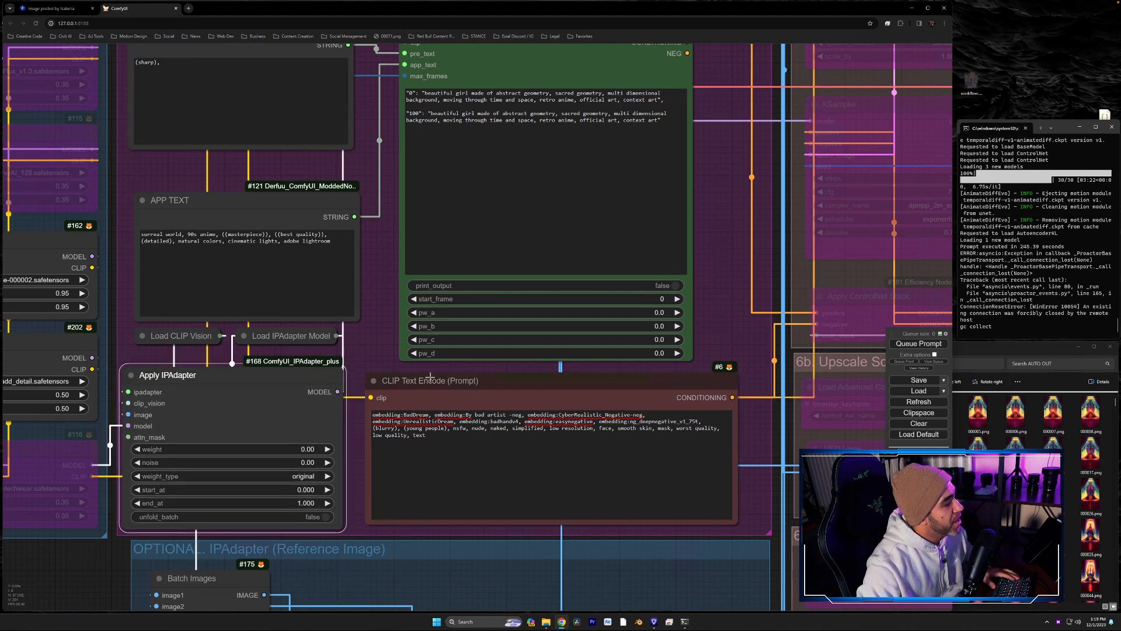
drag(528, 382, 532, 386)
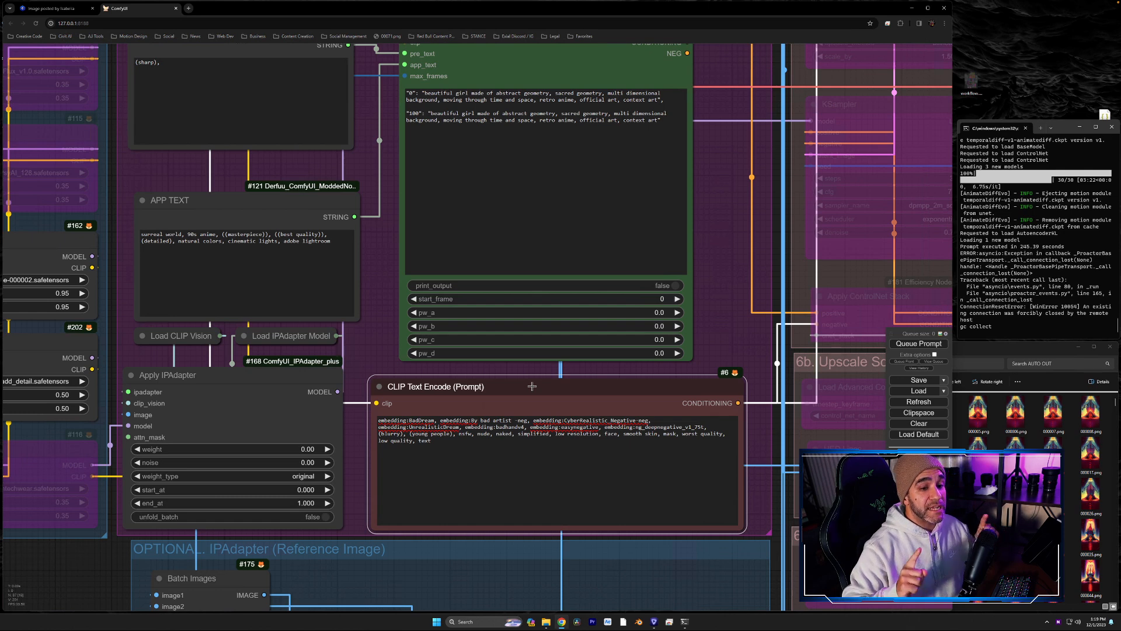
drag(226, 202, 220, 175)
drag(263, 336, 297, 307)
drag(191, 334, 191, 305)
- Expand the Load IPAdapter Model and Load CLIP Vision nodes and examine their models, including the available ipadapter_file options
click(278, 306)
click(278, 306)
click(141, 307)
drag(196, 308, 140, 307)
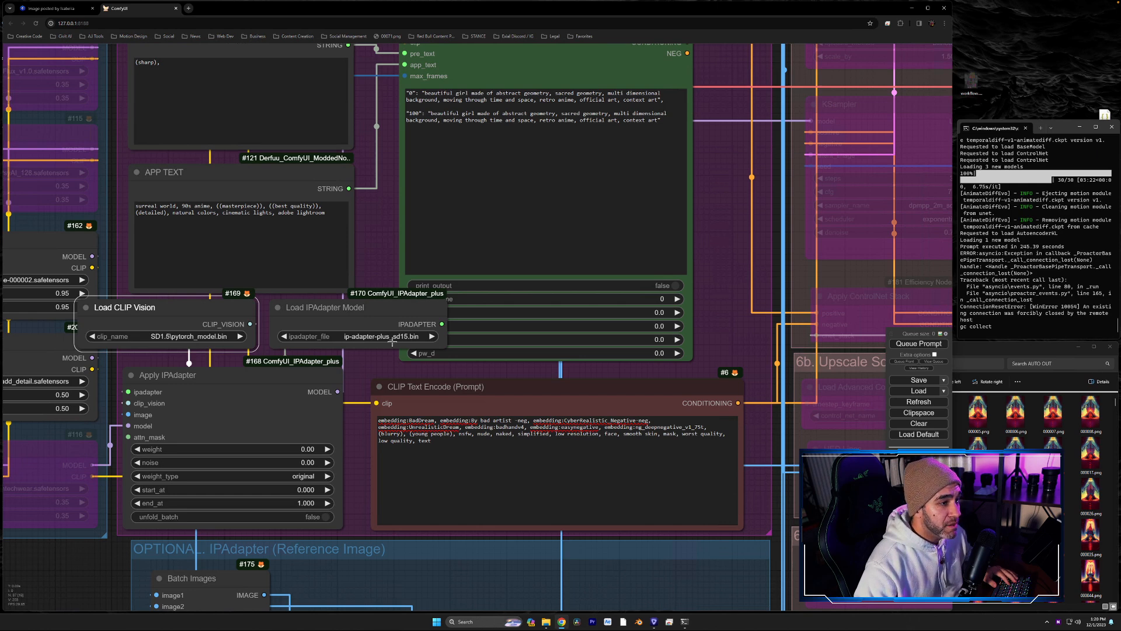
click(361, 335)
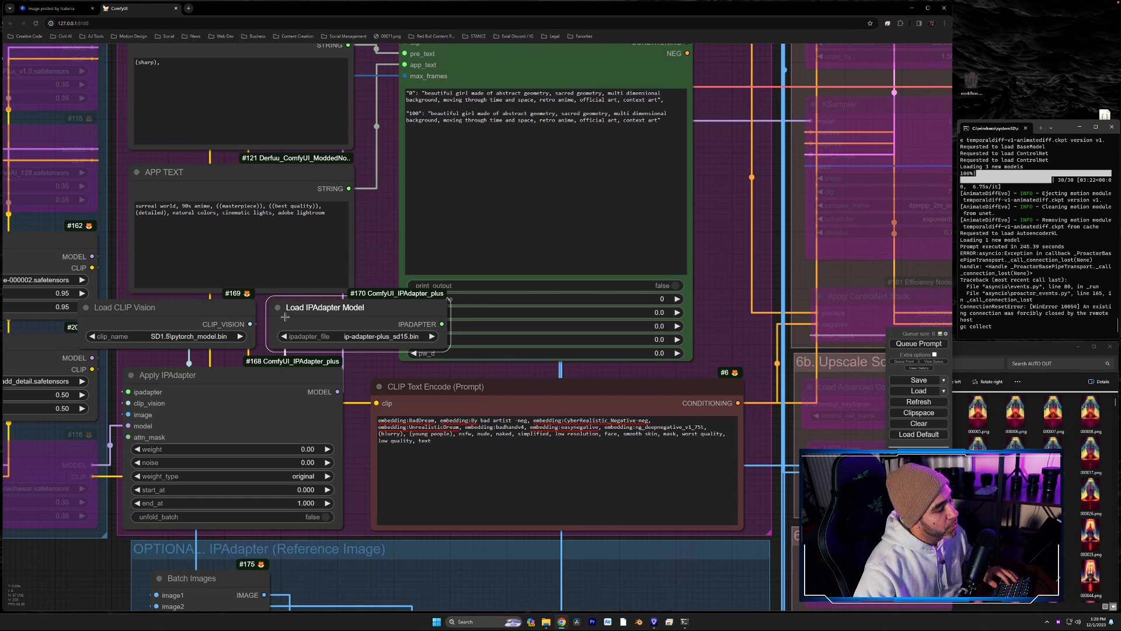
click(357, 337)
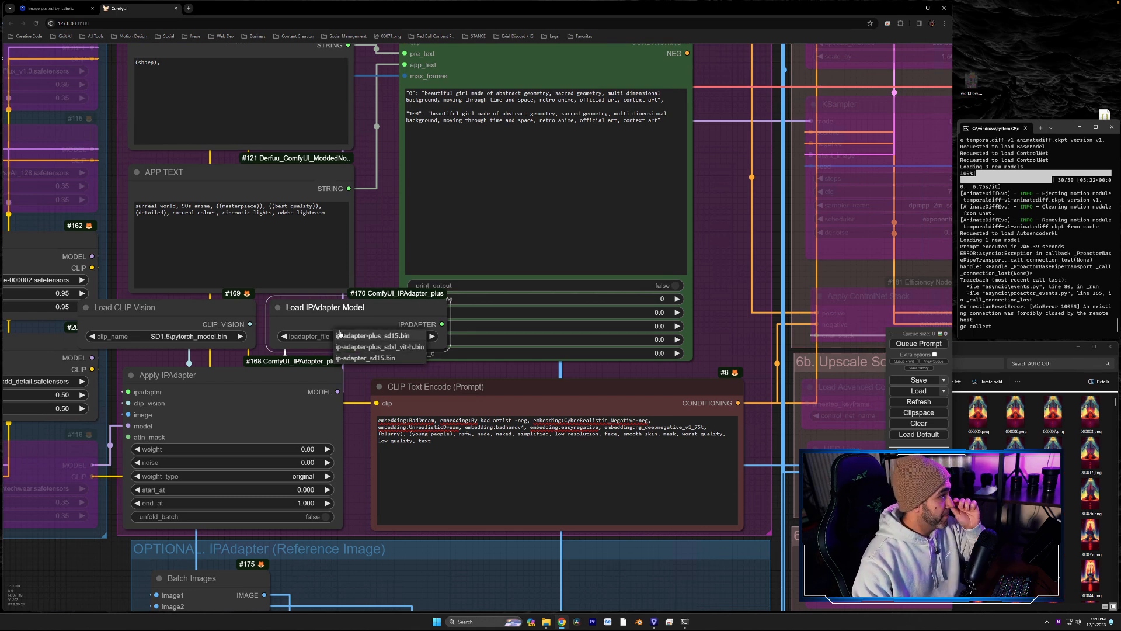
- Collapse the Load IPAdapter Model and Load CLIP Vision nodes and place them side by side between APP TEXT and Apply IPAdapter
click(275, 307)
drag(304, 310, 315, 322)
drag(188, 310, 222, 310)
click(224, 339)
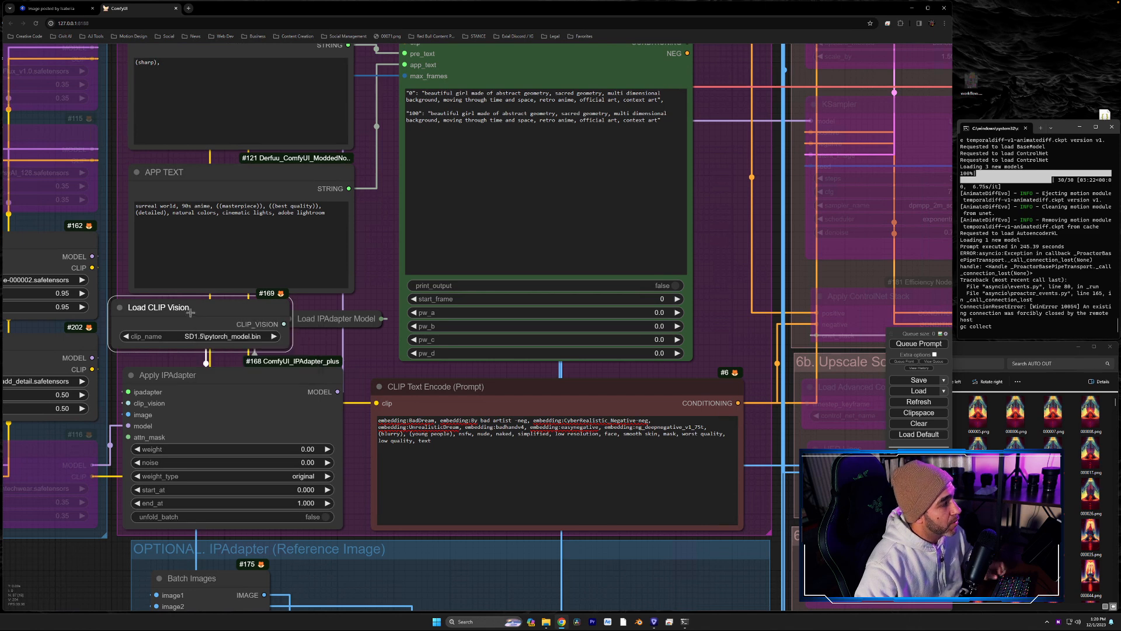
click(121, 306)
drag(146, 308, 160, 326)
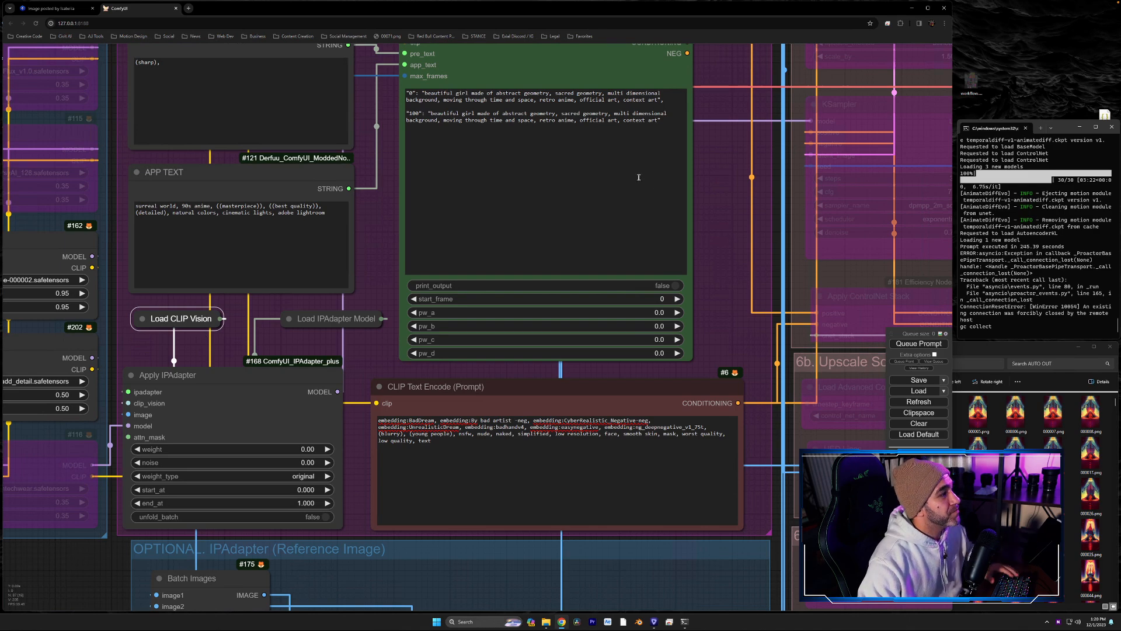
- Examine the wider workflow from the Prompt group through Animate Diff Nodes, Sampler and Low-Res Inputs to the ControlNet groups
scroll(668, 301, down, 6)
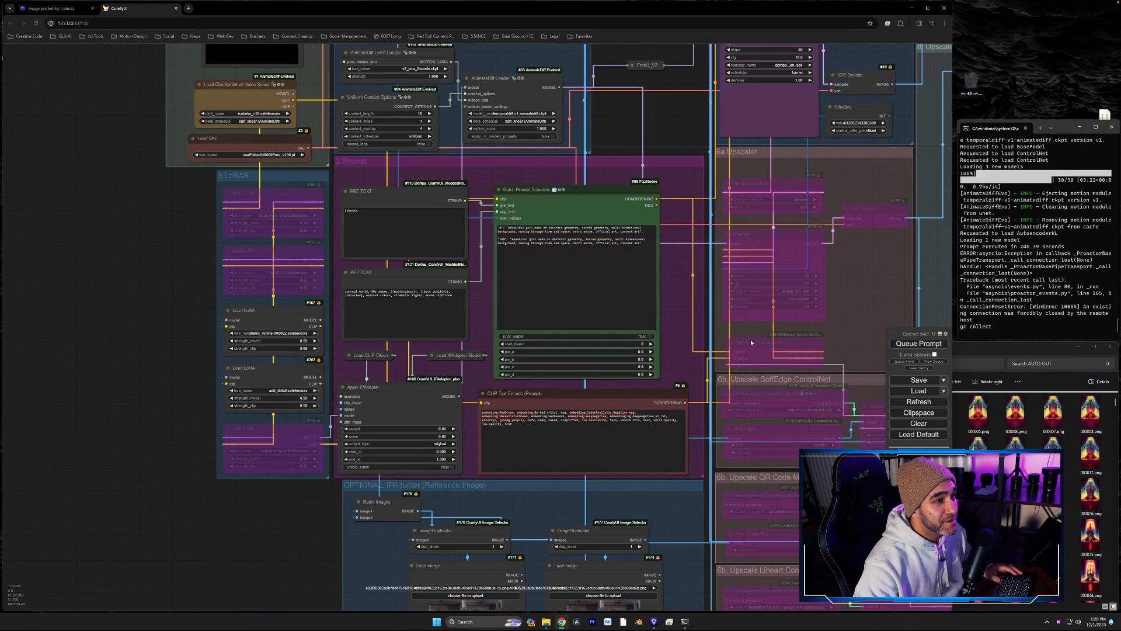
drag(680, 280, 671, 398)
drag(672, 252, 692, 419)
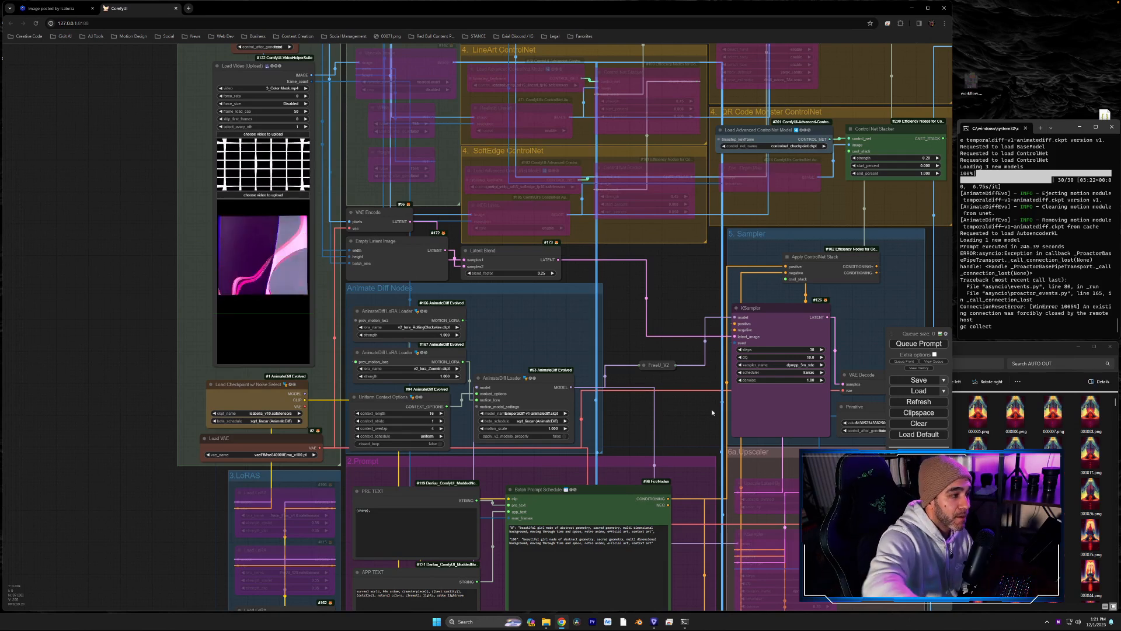
drag(659, 349, 612, 298)
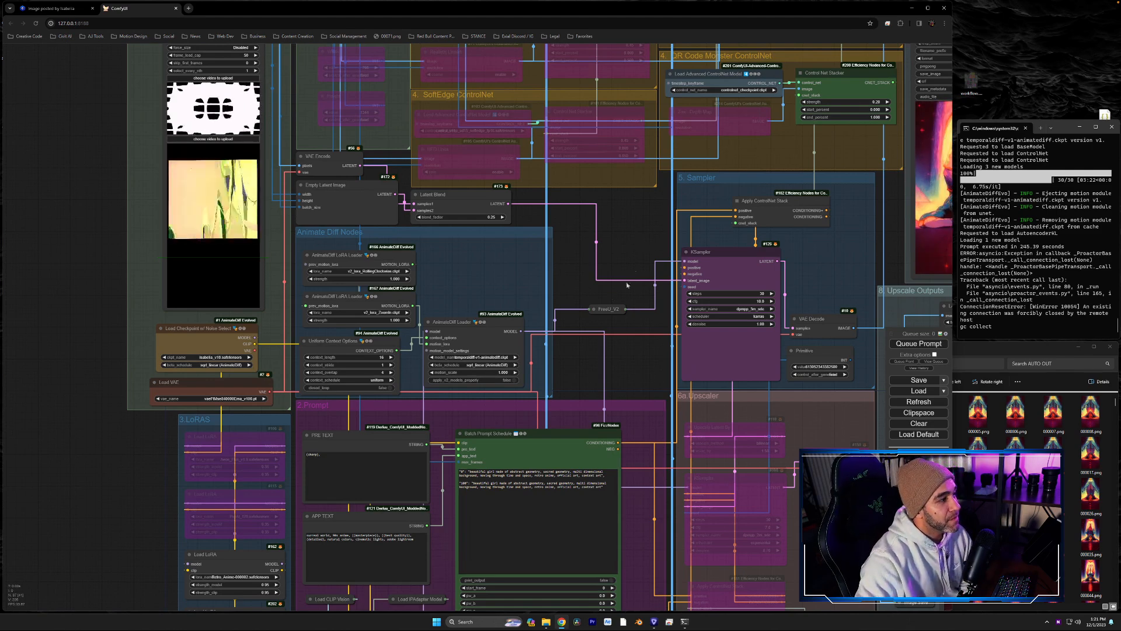
drag(633, 270, 612, 310)
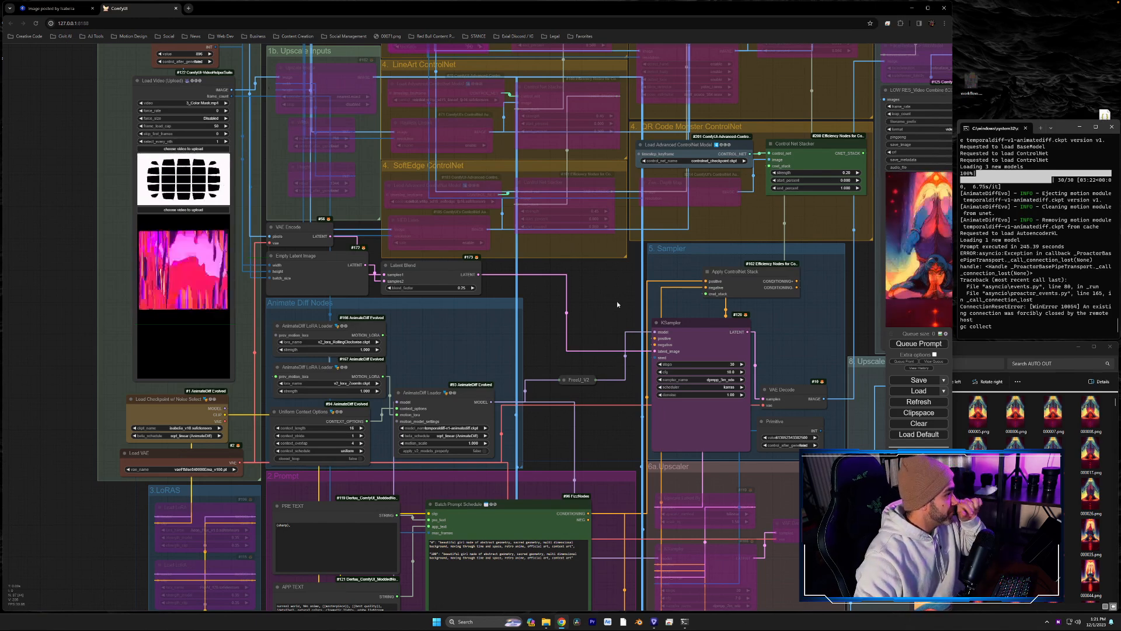
drag(607, 308, 548, 445)
drag(304, 144, 280, 230)
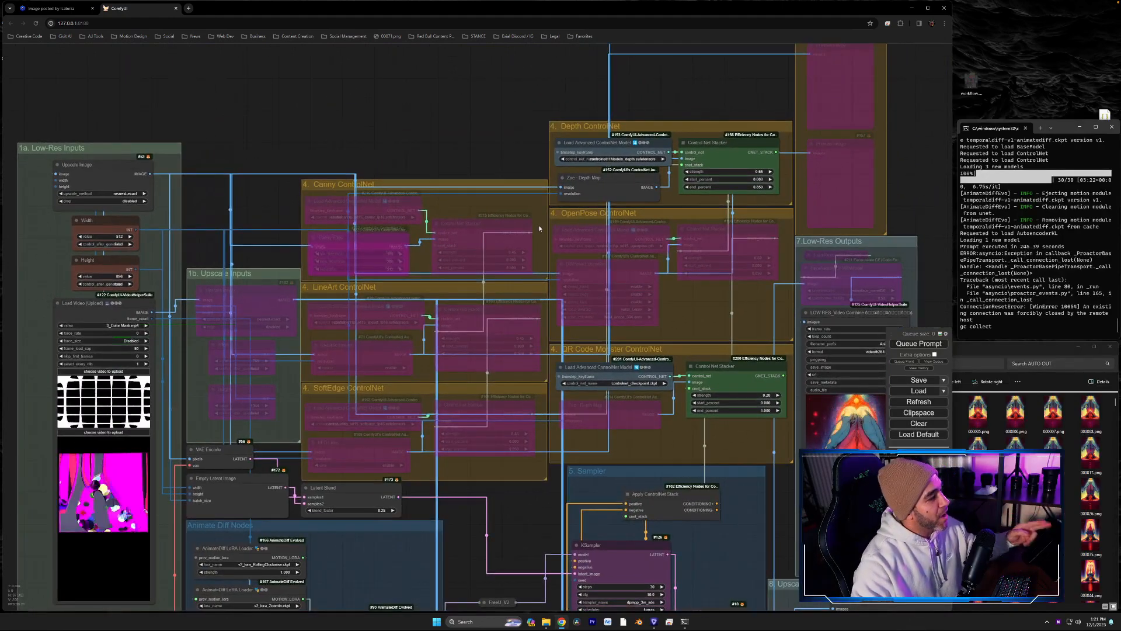
scroll(490, 187, up, 3)
drag(467, 118, 396, 110)
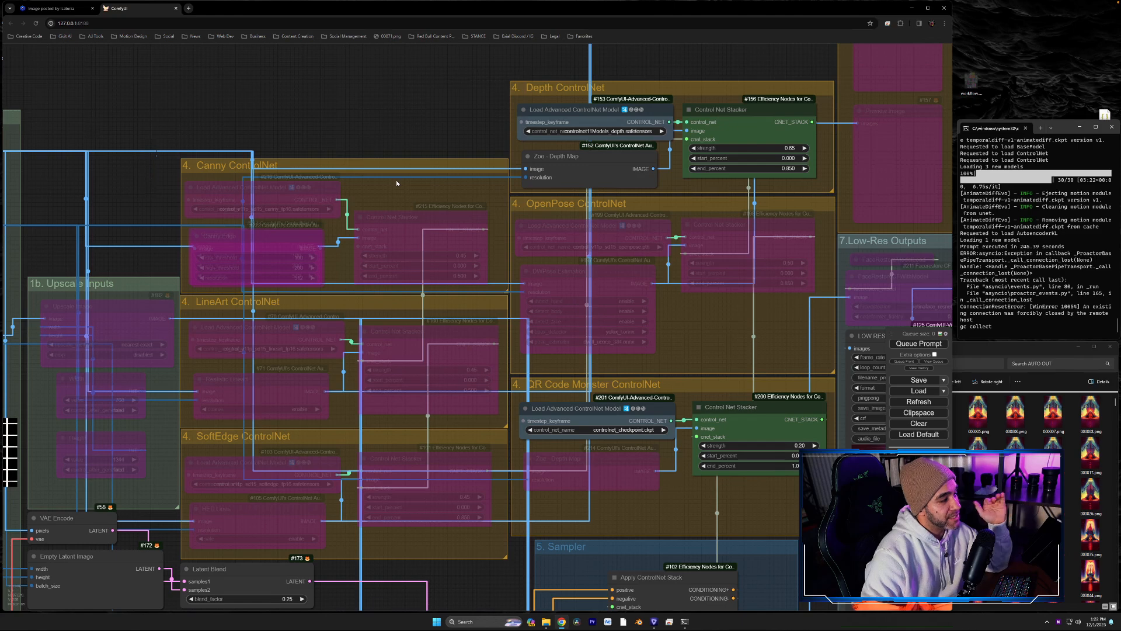
- Set the Canny ControlNet group's nodes to Always and bypass the whole group again
click(604, 457)
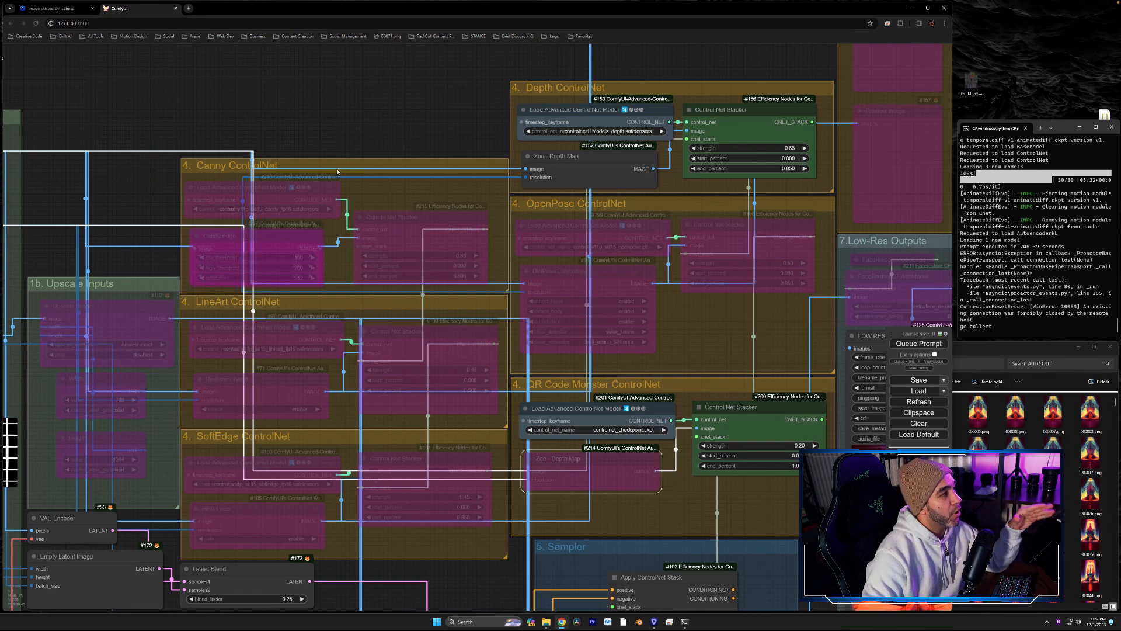
right_click(560, 90)
click(395, 157)
right_click(395, 156)
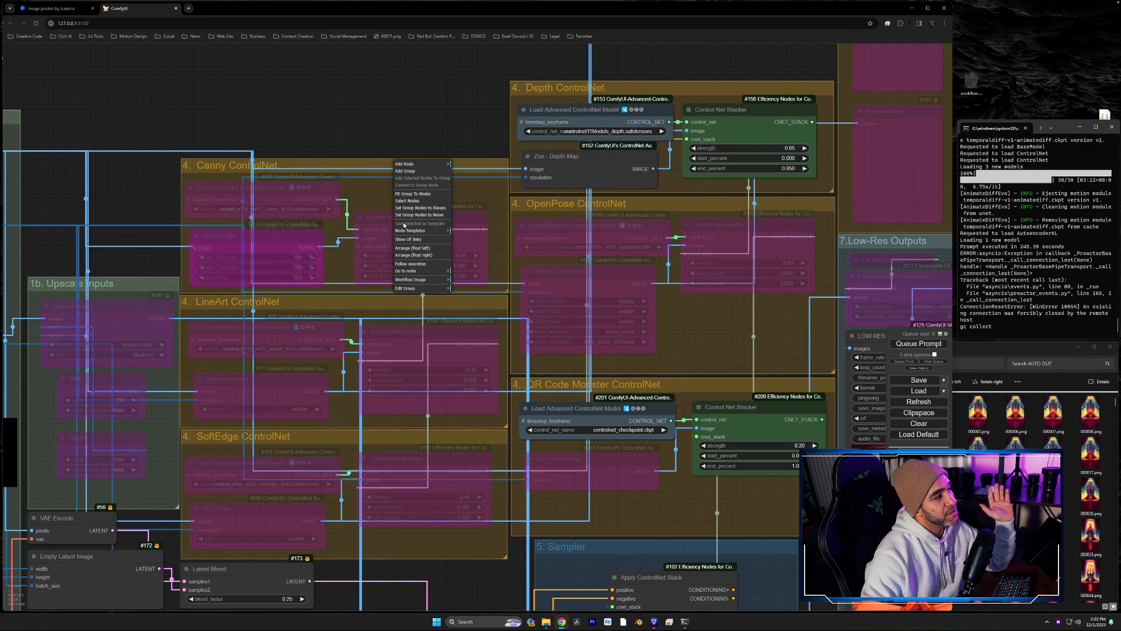
click(434, 208)
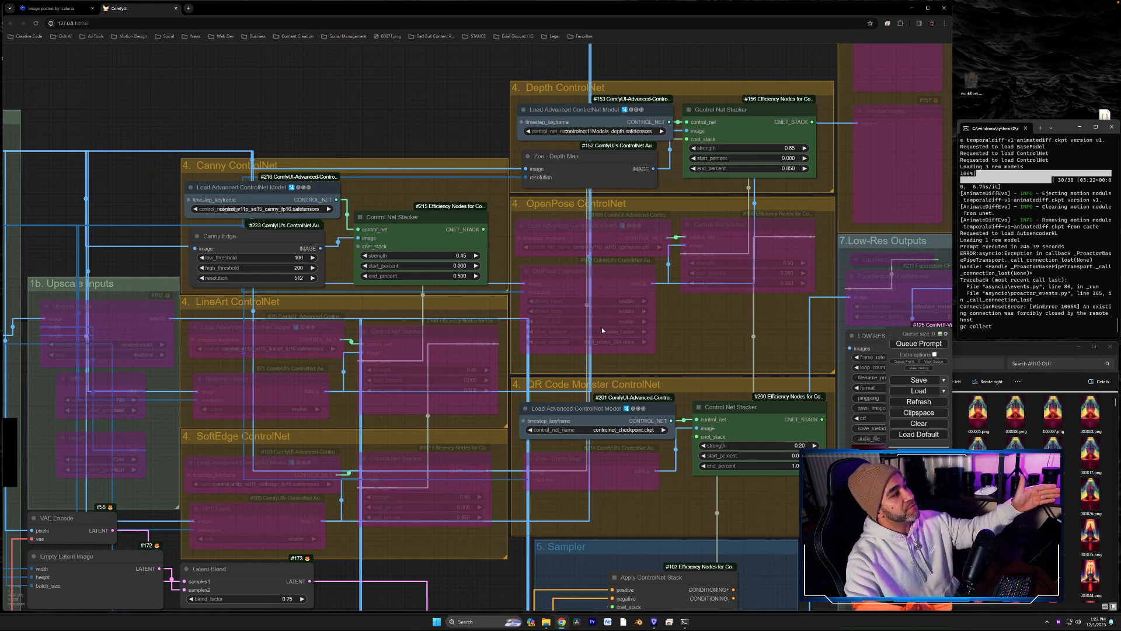
right_click(362, 159)
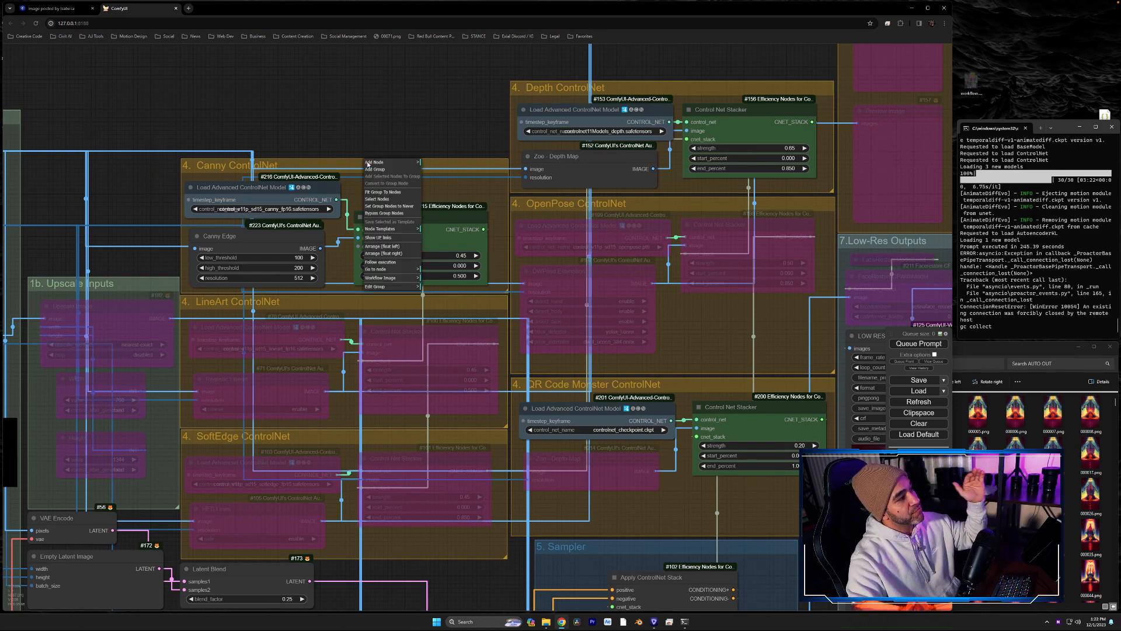
click(384, 213)
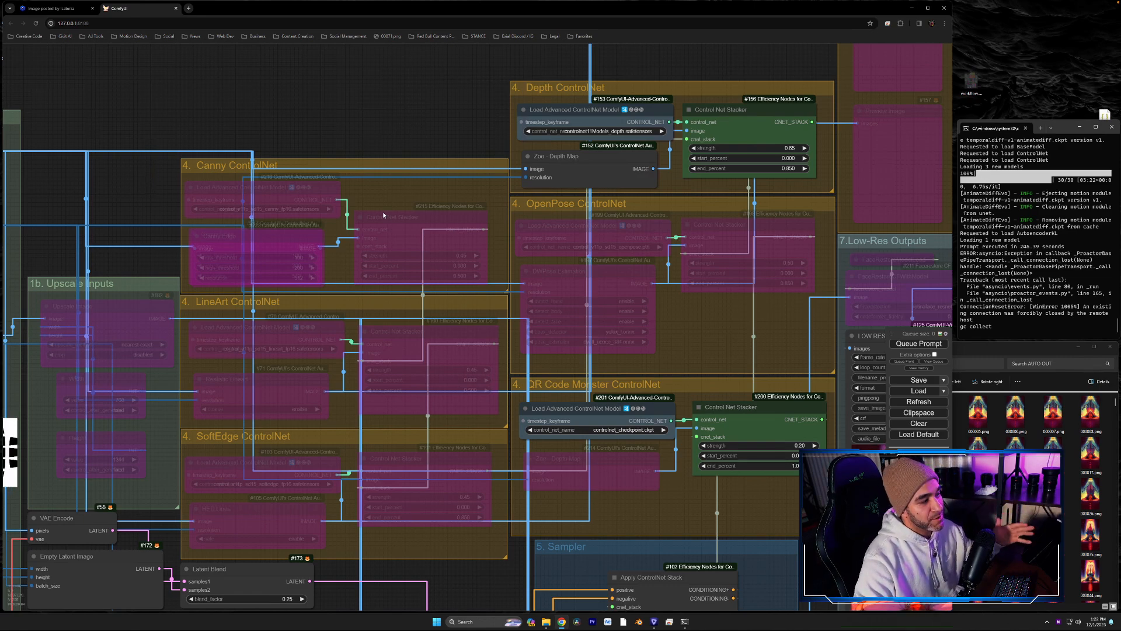
- Examine the Latent Blend node, the ControlNet groups, the Low-Res Outputs and the Sampler group
drag(463, 576, 600, 266)
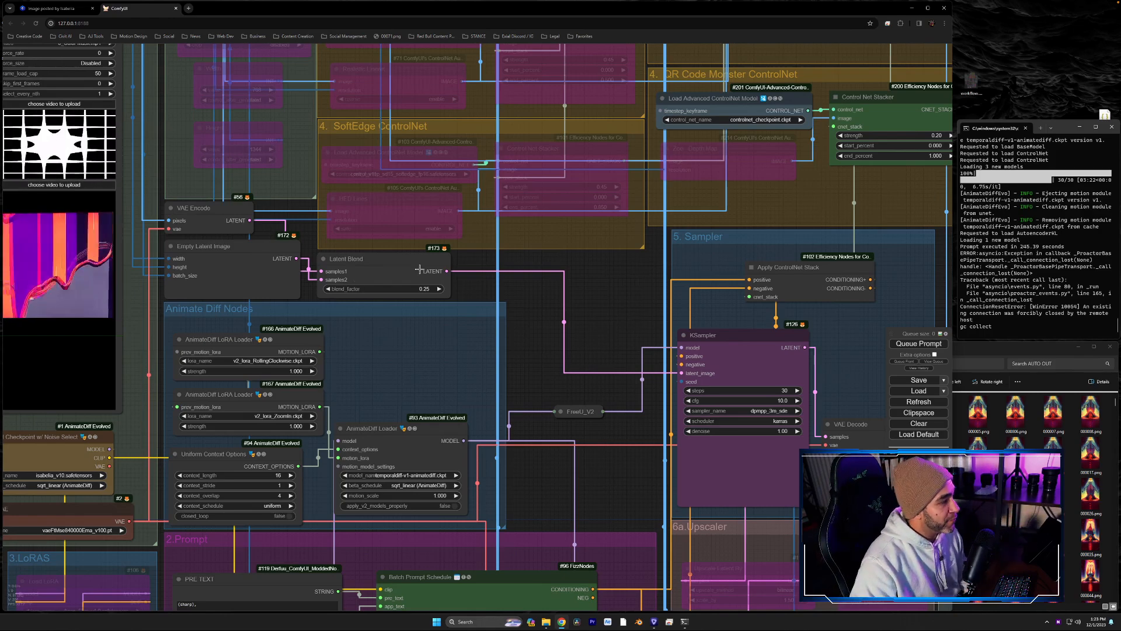
drag(411, 260, 411, 260)
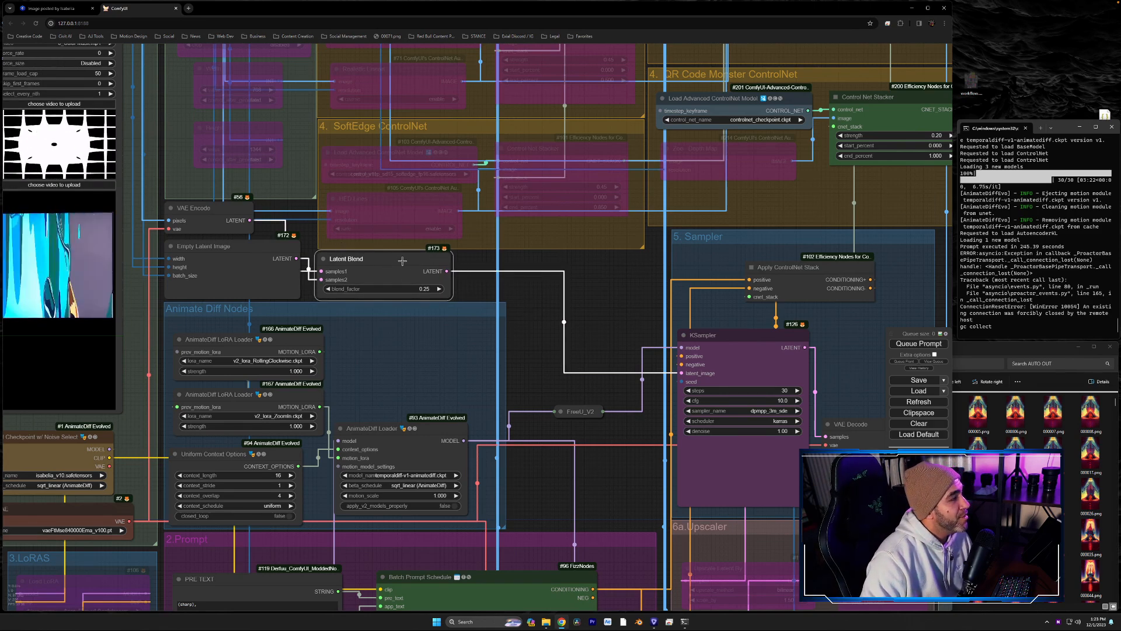
click(480, 280)
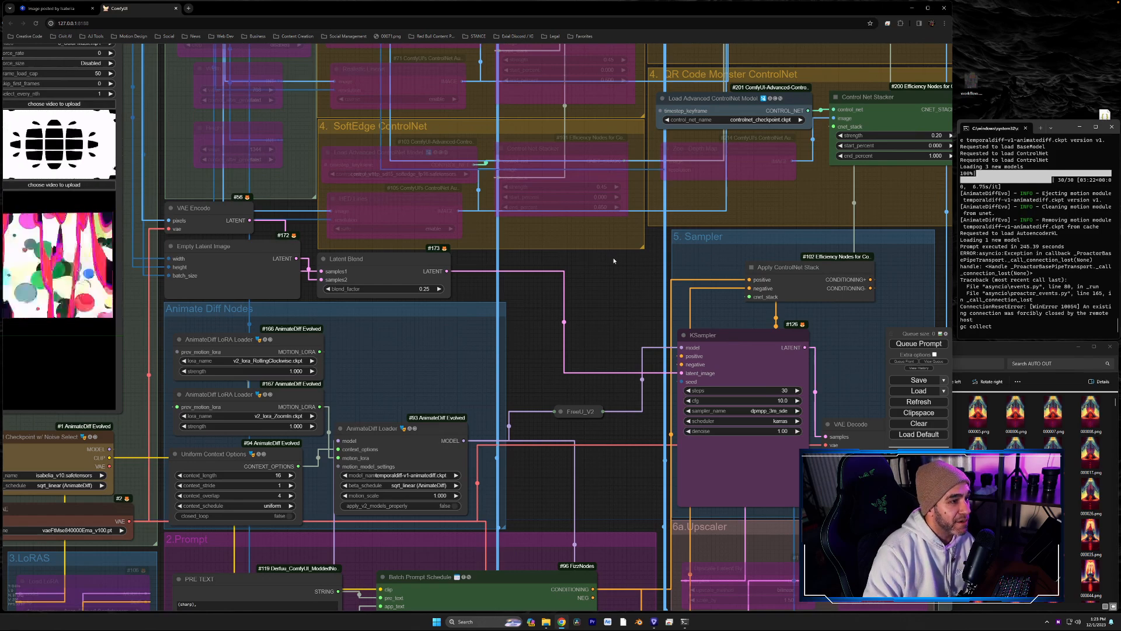
drag(576, 264, 487, 295)
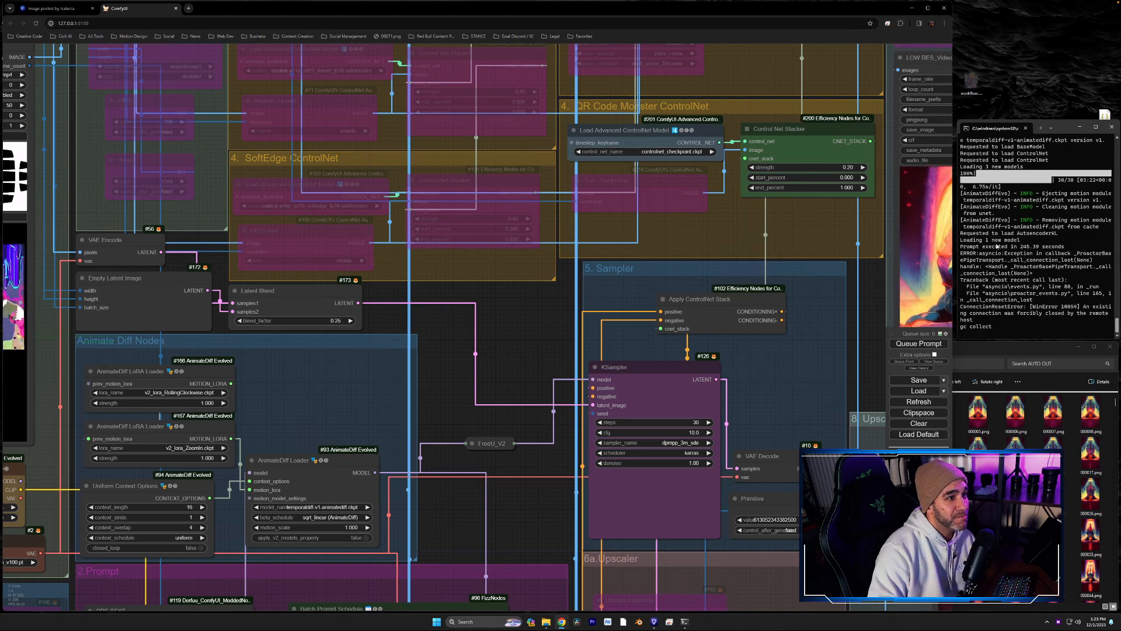
drag(475, 325, 334, 527)
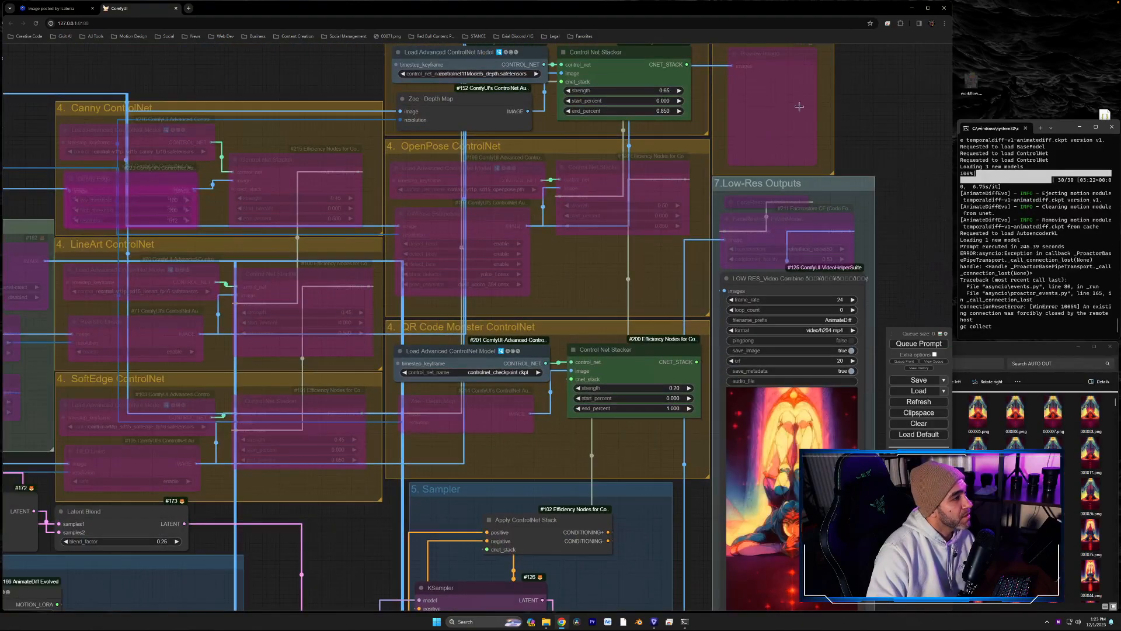
drag(875, 78, 873, 118)
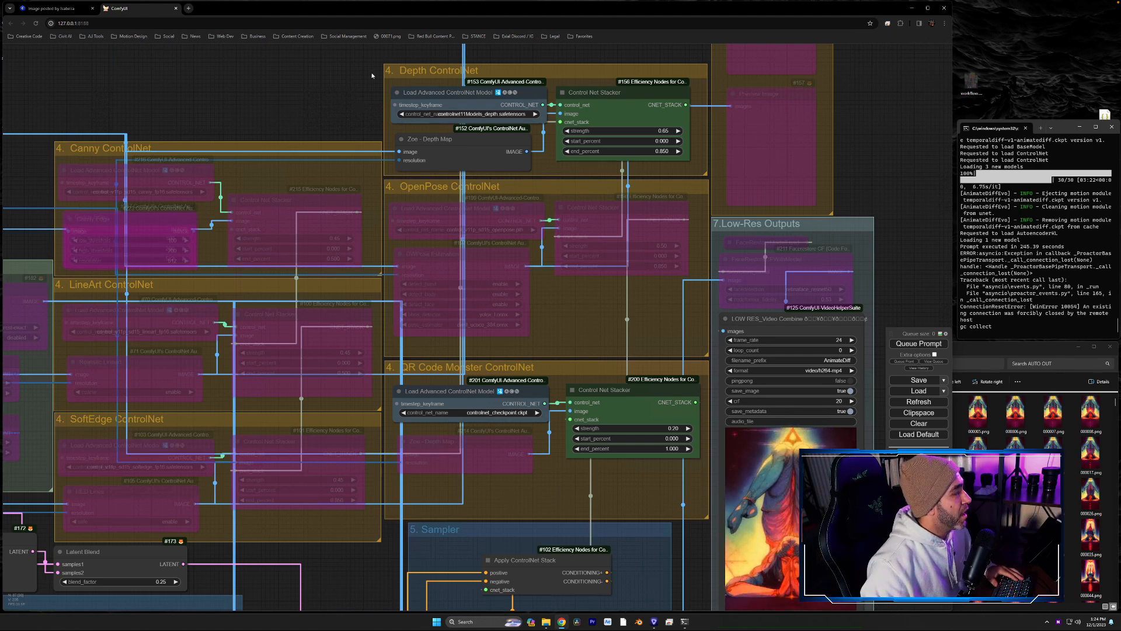
drag(362, 102, 371, 76)
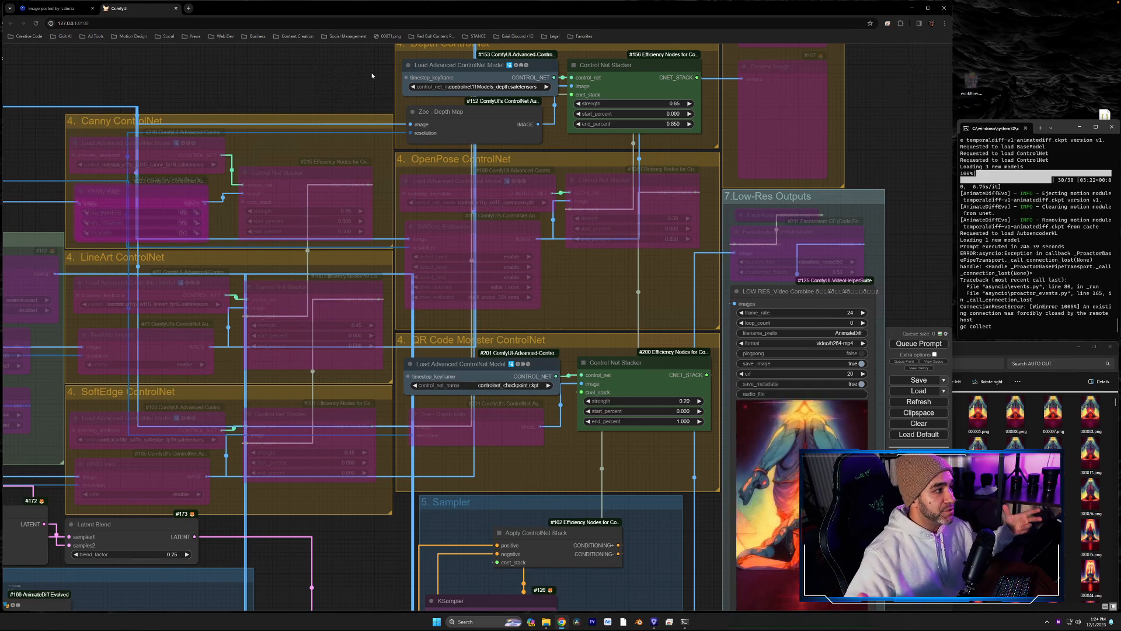
drag(889, 86, 880, 117)
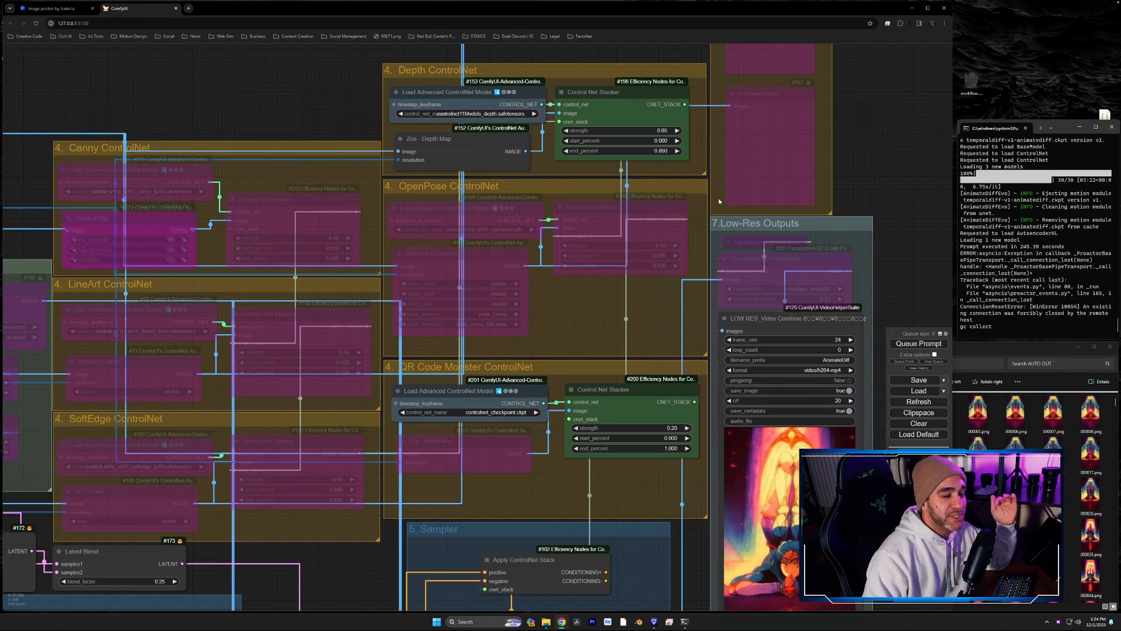
drag(932, 270, 905, 88)
drag(856, 327, 821, 176)
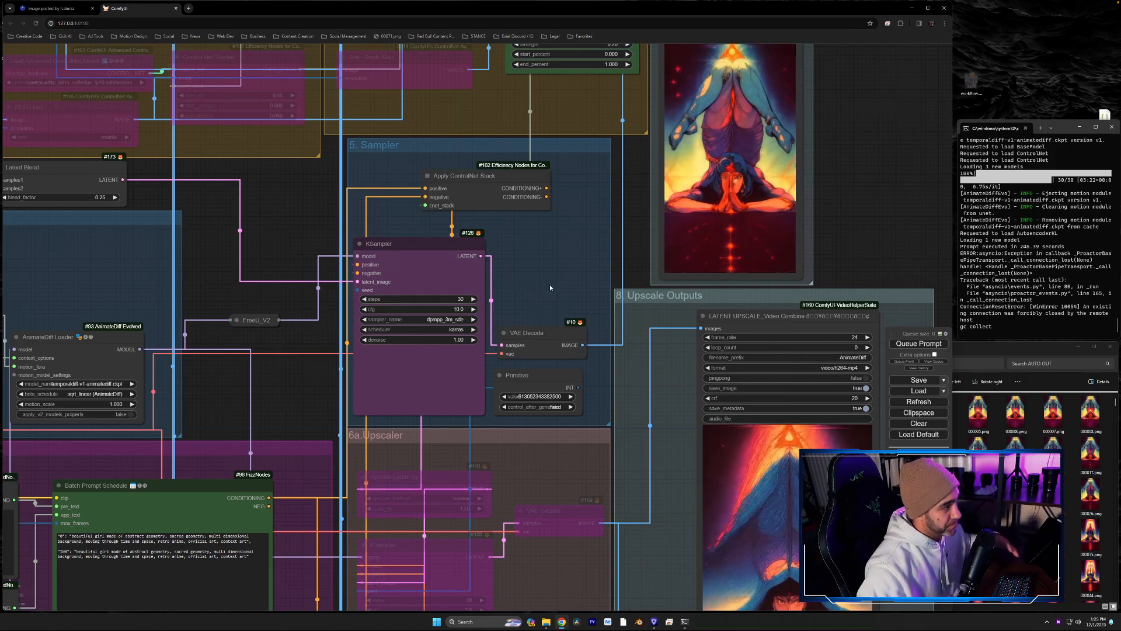
- Examine the Upscaler and Upscale Outputs groups, and review the input video previews beside the AnimateDiff nodes
scroll(545, 284, down, 5)
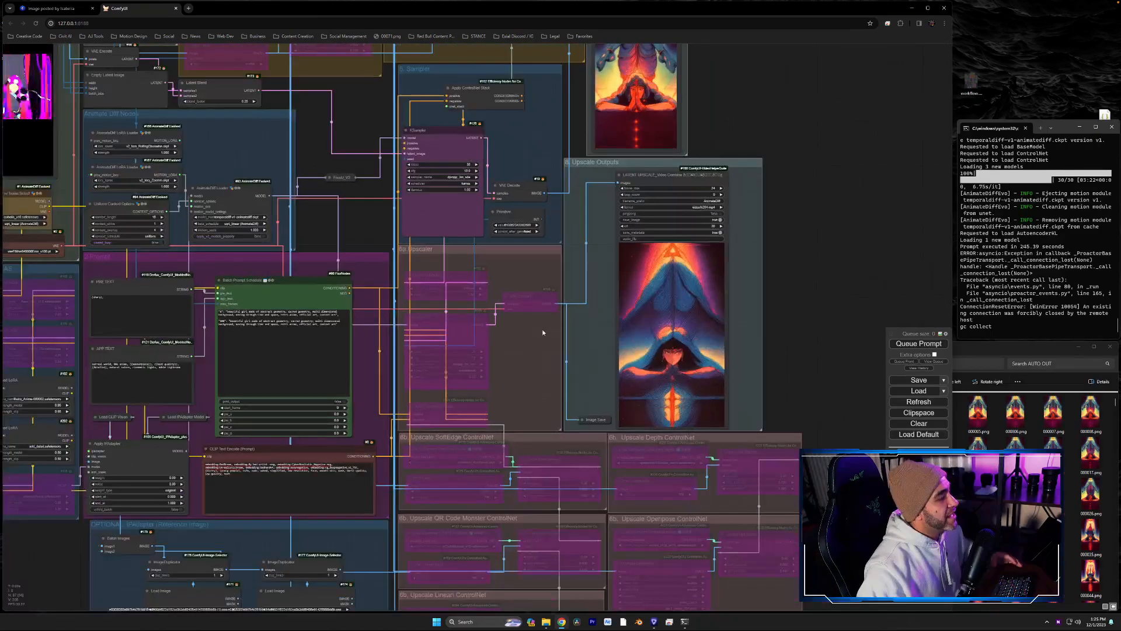
drag(527, 342, 529, 286)
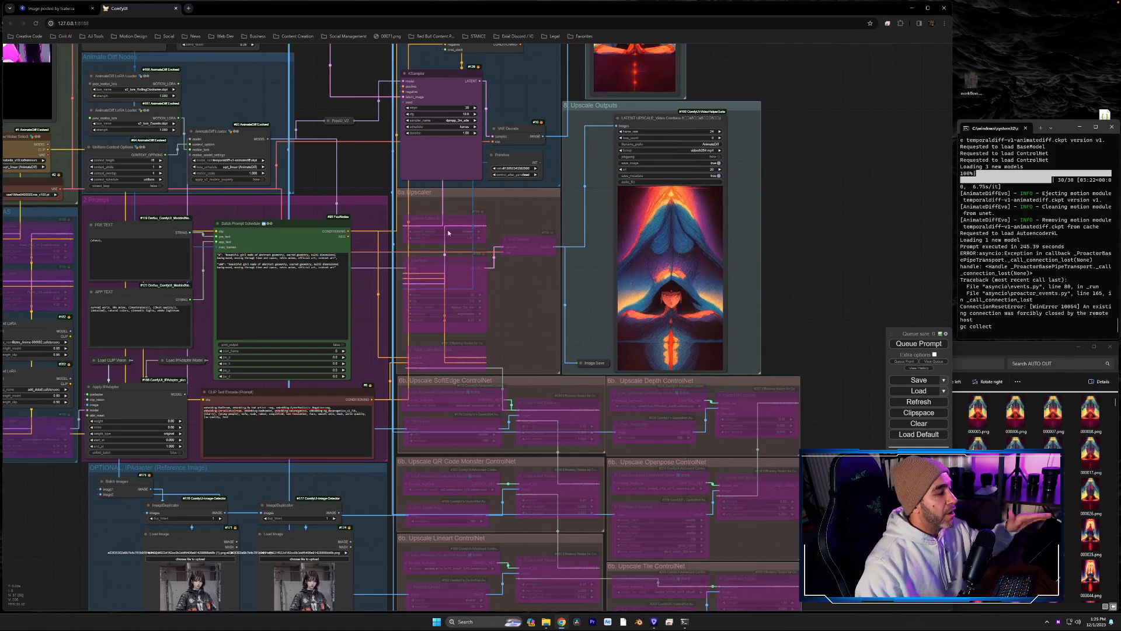
drag(366, 160, 390, 199)
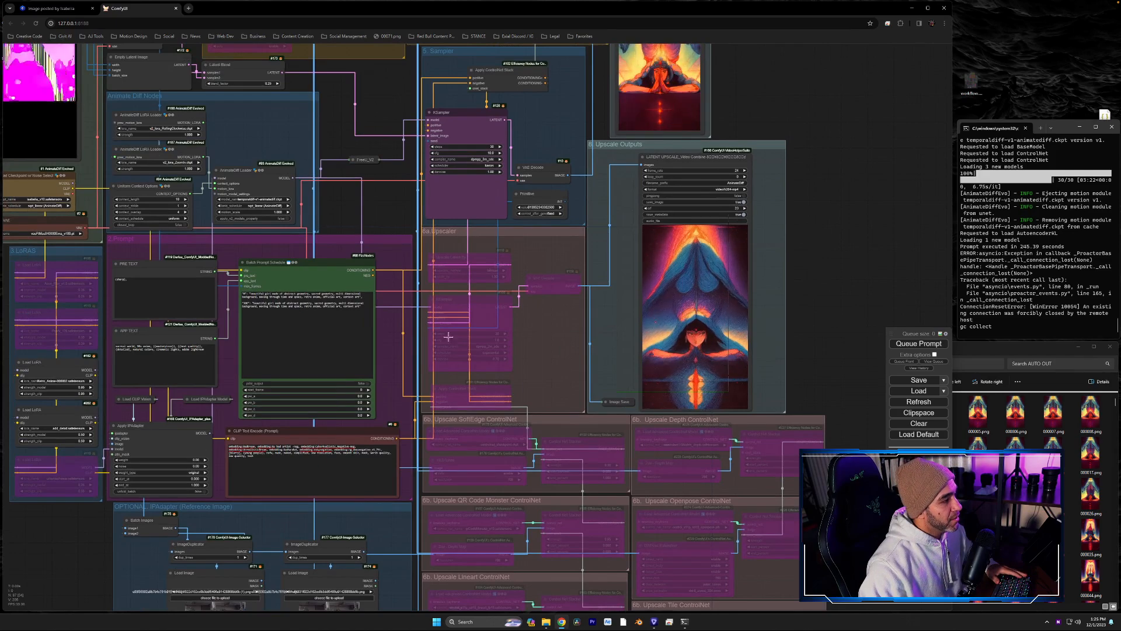
drag(404, 225, 752, 474)
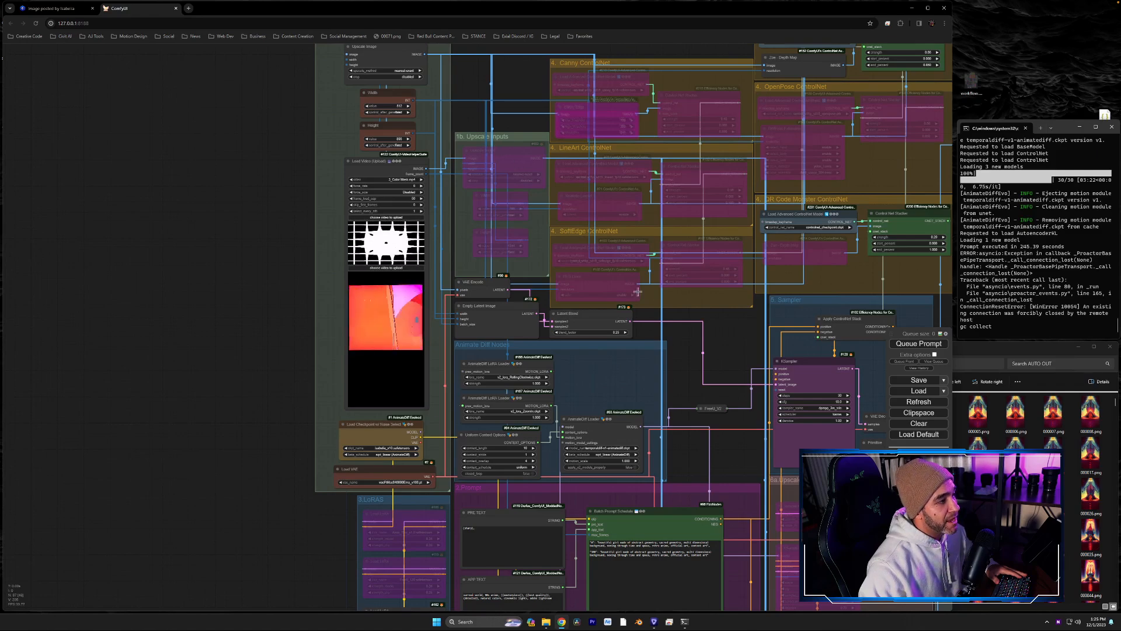
drag(728, 328, 666, 282)
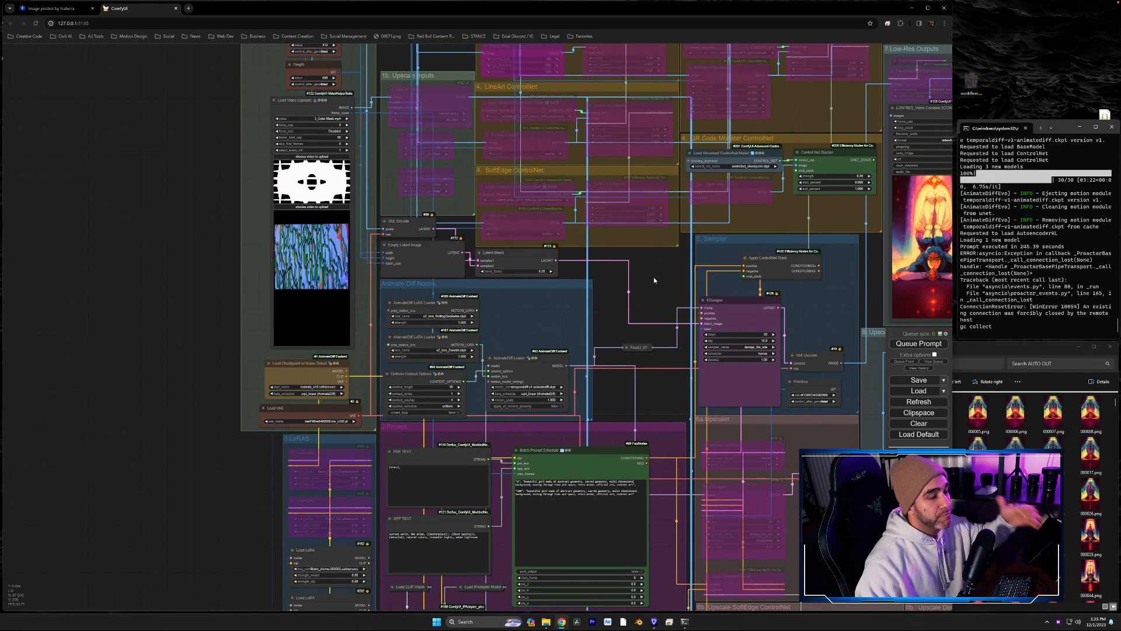
drag(653, 277, 560, 180)
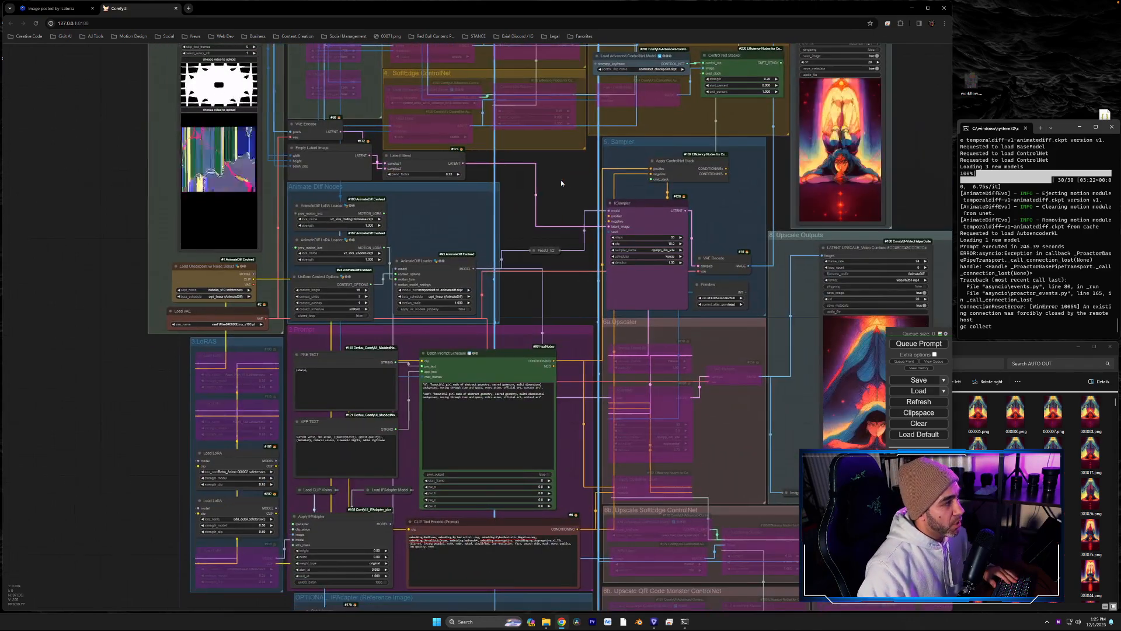
scroll(475, 169, down, 5)
scroll(455, 152, up, 10)
drag(454, 152, 799, 348)
scroll(185, 292, up, 4)
scroll(185, 293, down, 2)
scroll(205, 318, up, 3)
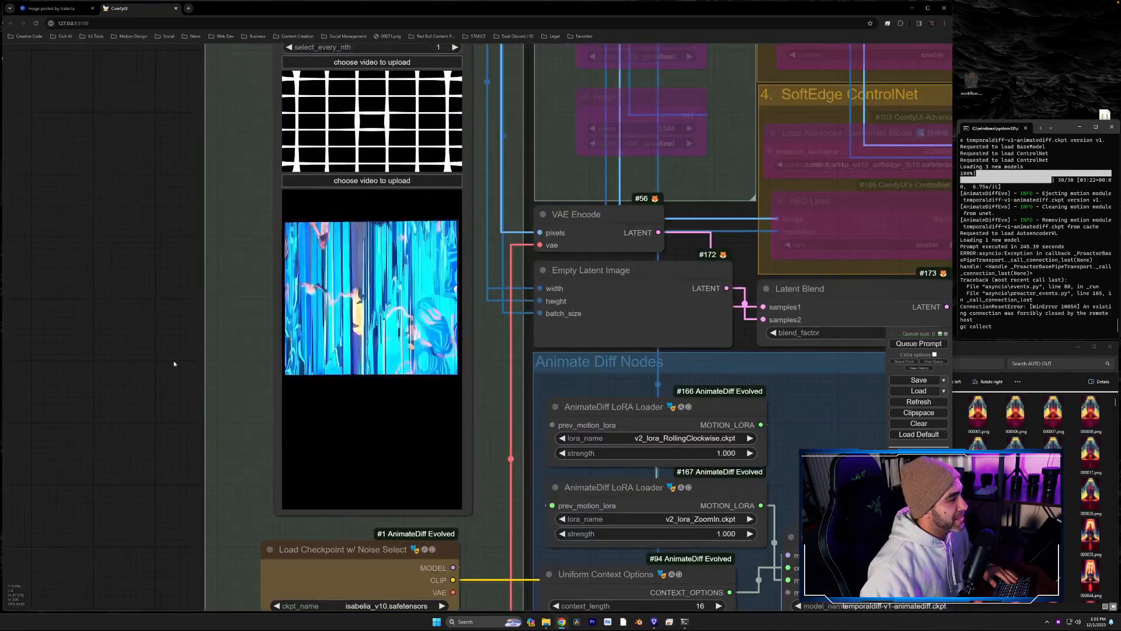
drag(158, 355, 174, 362)
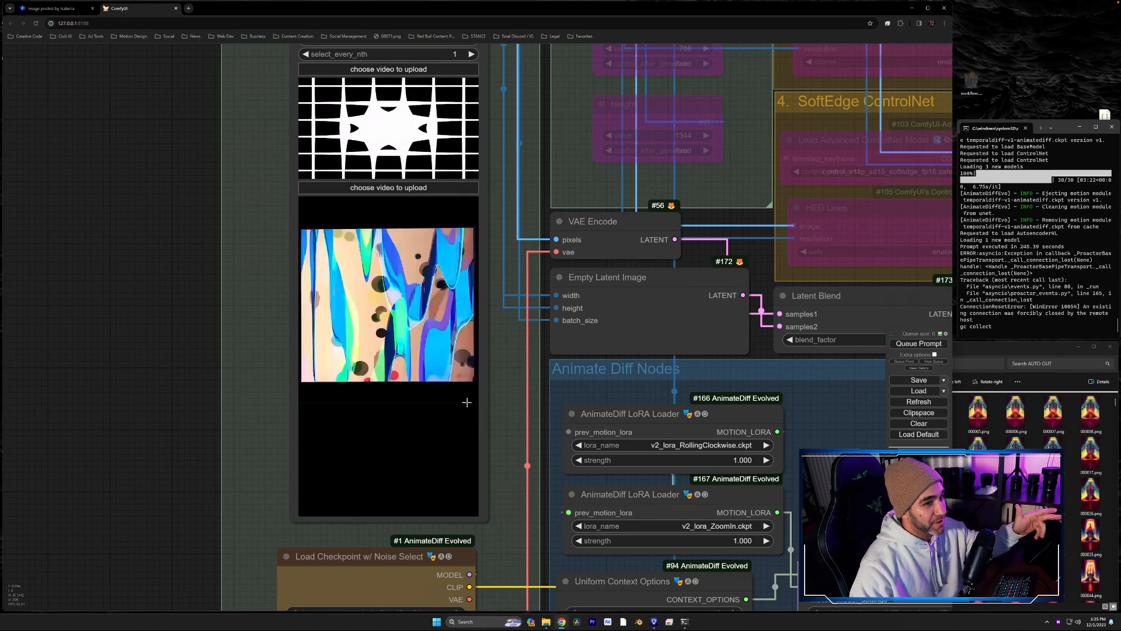
- Replace the frame "0" prompt text in Batch Prompt Schedule with "delicious bowls of ramen"
drag(511, 466, 322, 2)
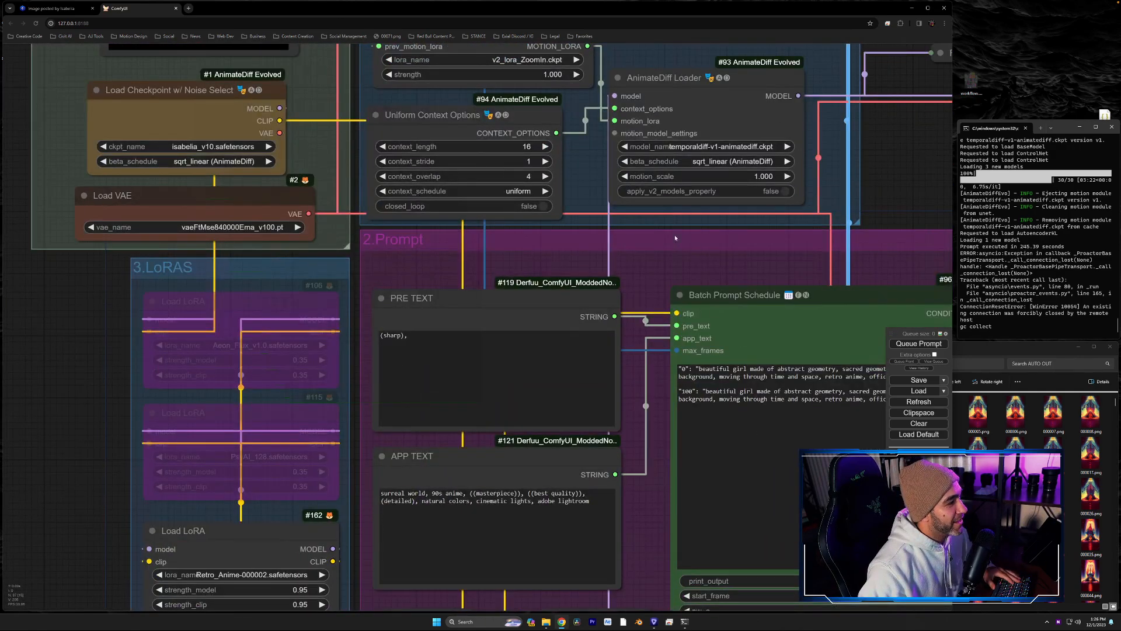
drag(695, 249, 528, 153)
click(762, 285)
drag(789, 281, 530, 272)
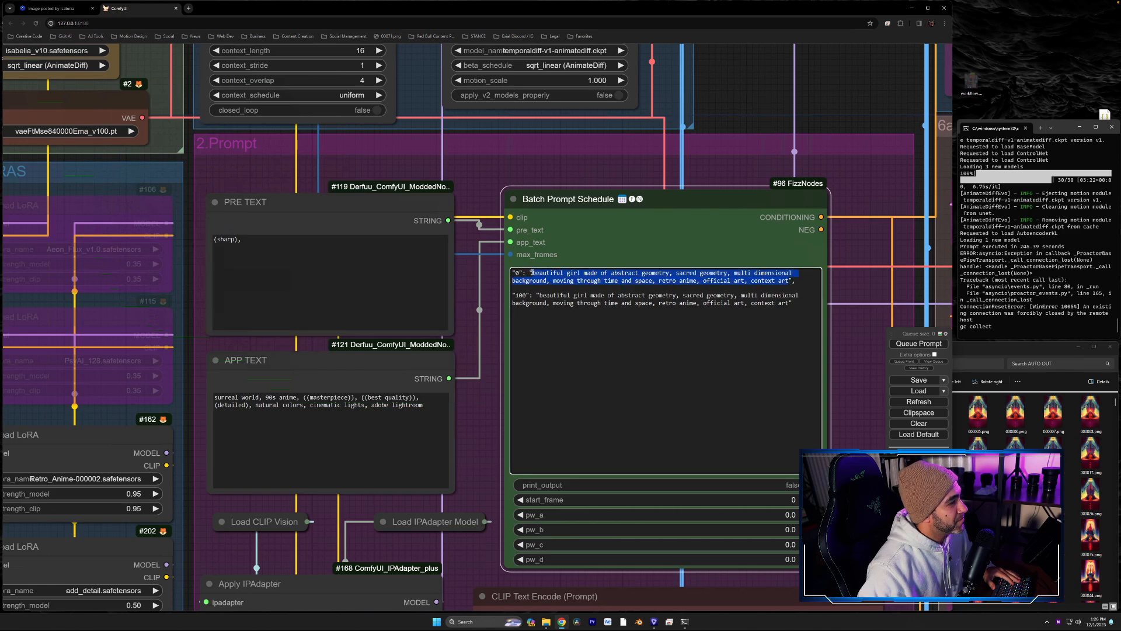
text(delicious )
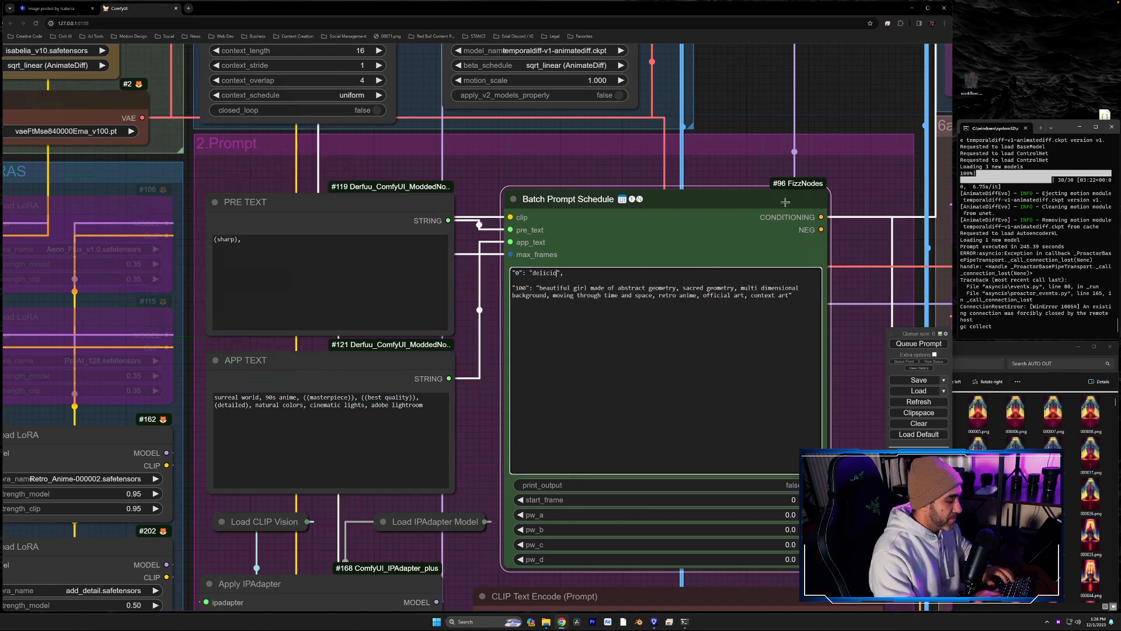
text(bowls o)
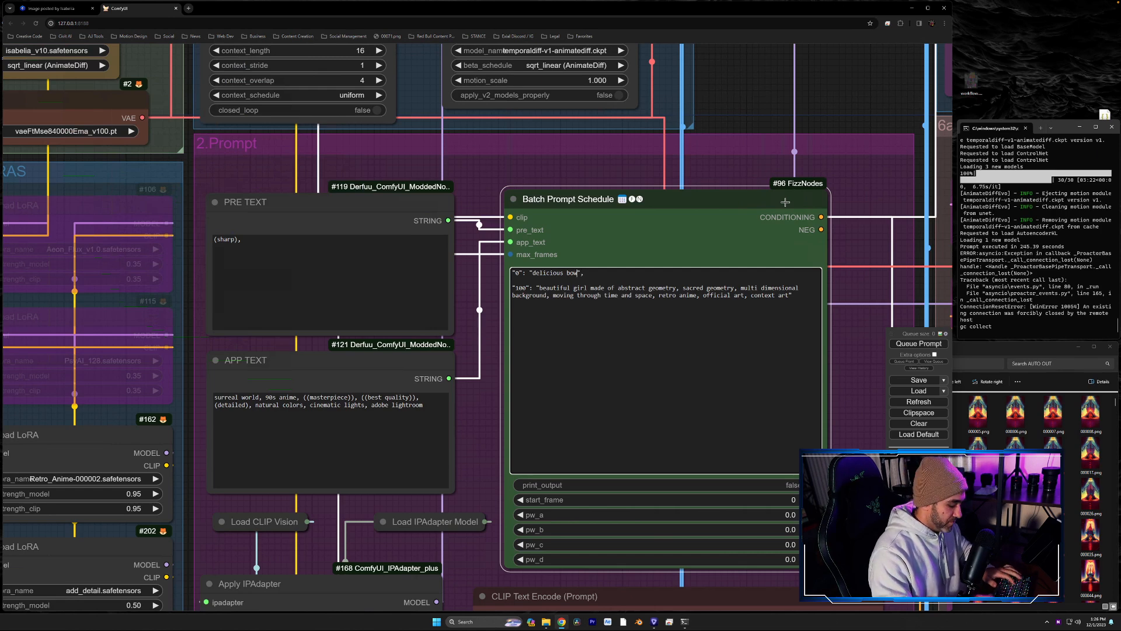
text(f ramen)
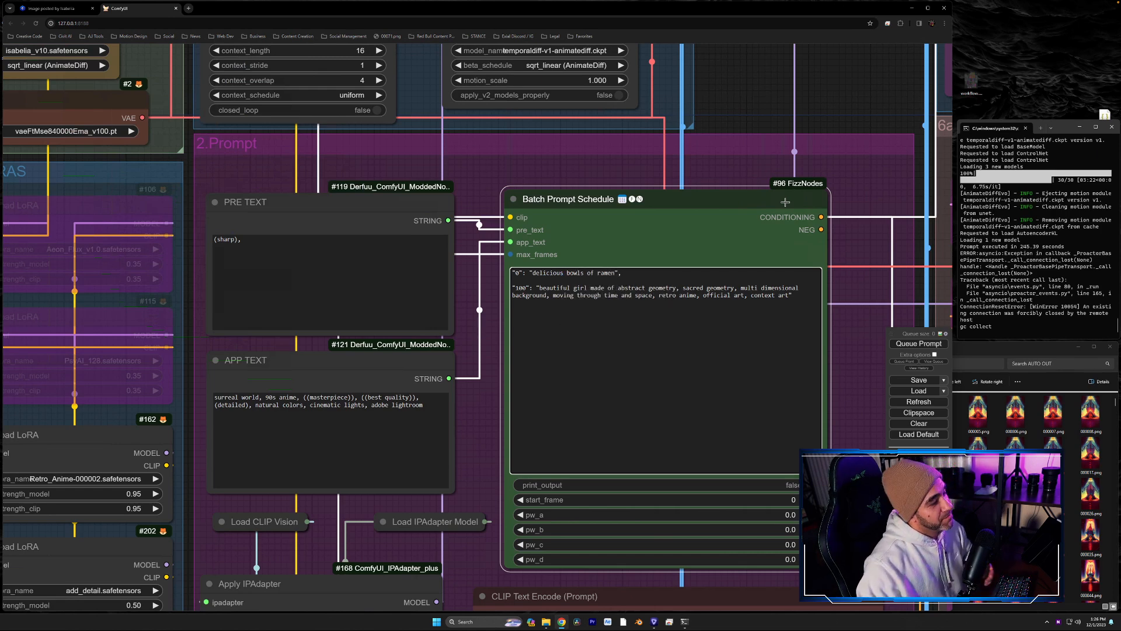
text(,)
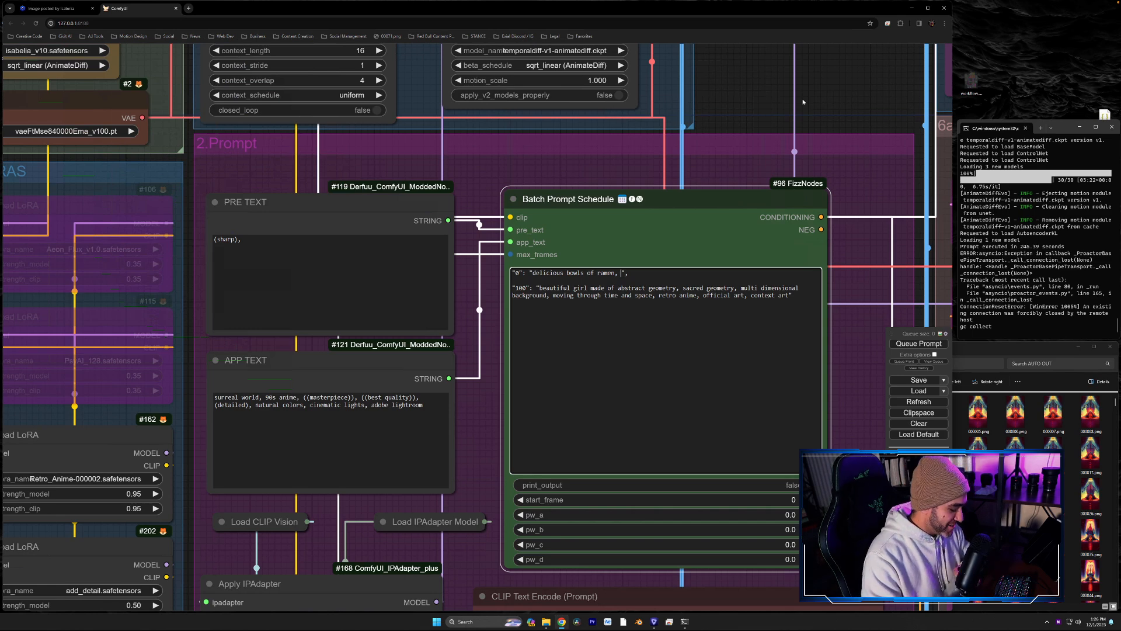
- Extend the frame "0" prompt with ", Sushi, Ketchup and Mustard eveywhere"
text(Sush)
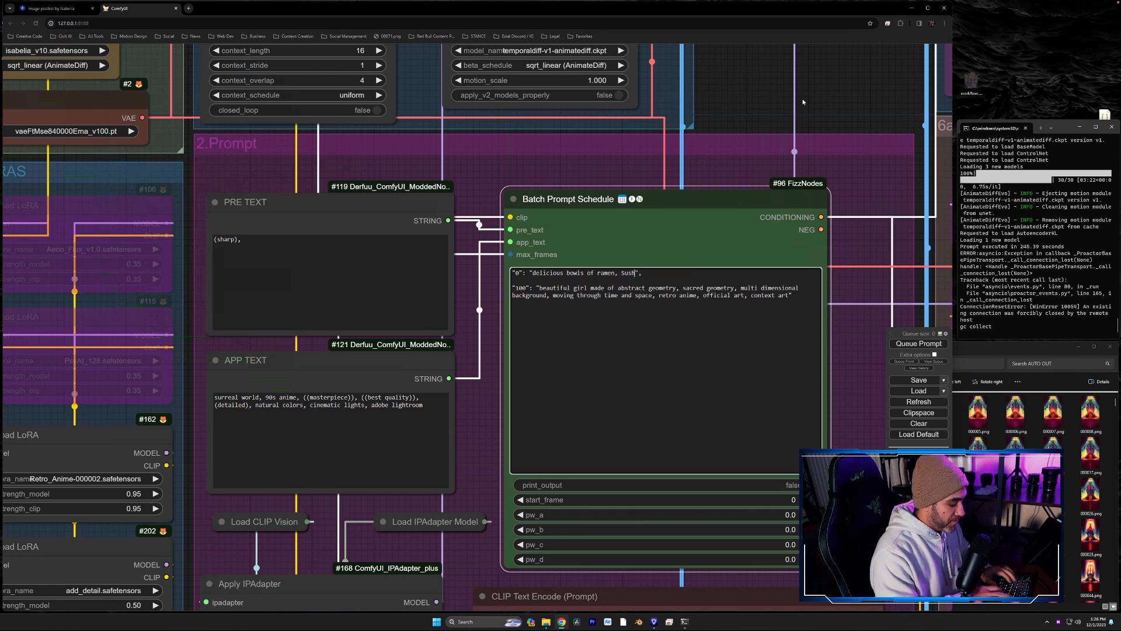
text(i, Keto)
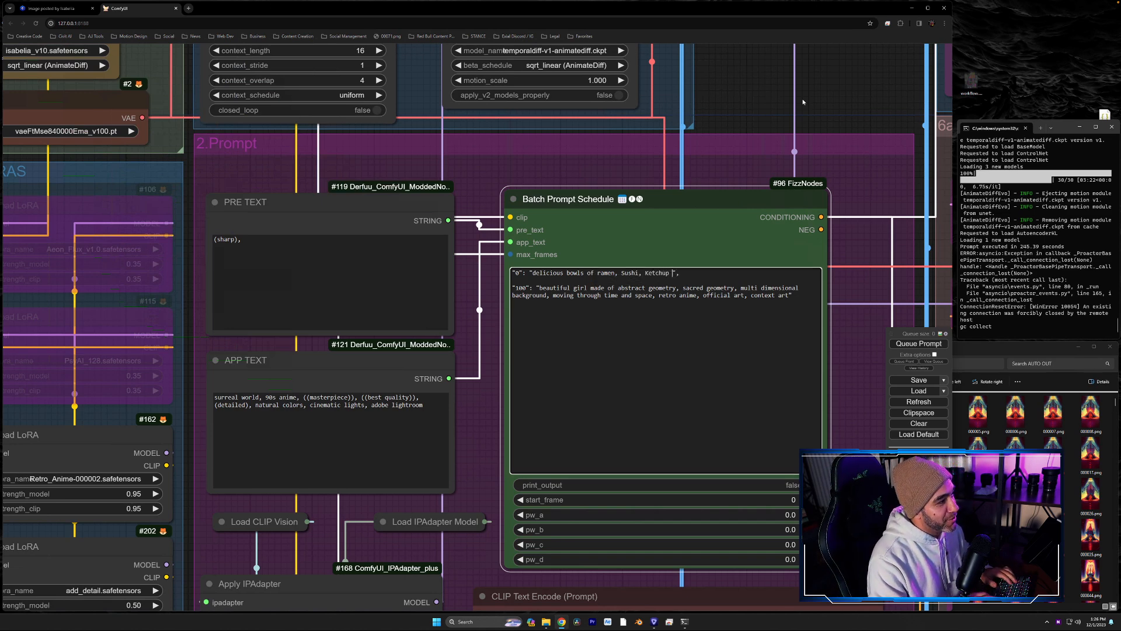
text(hup )
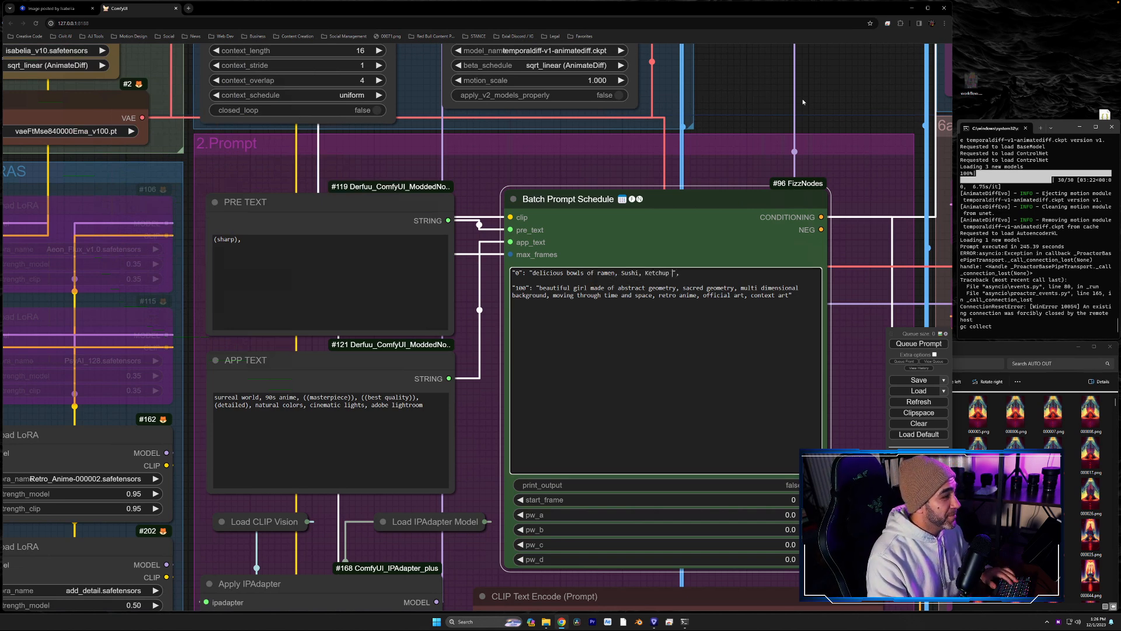
text(and Mustard ever)
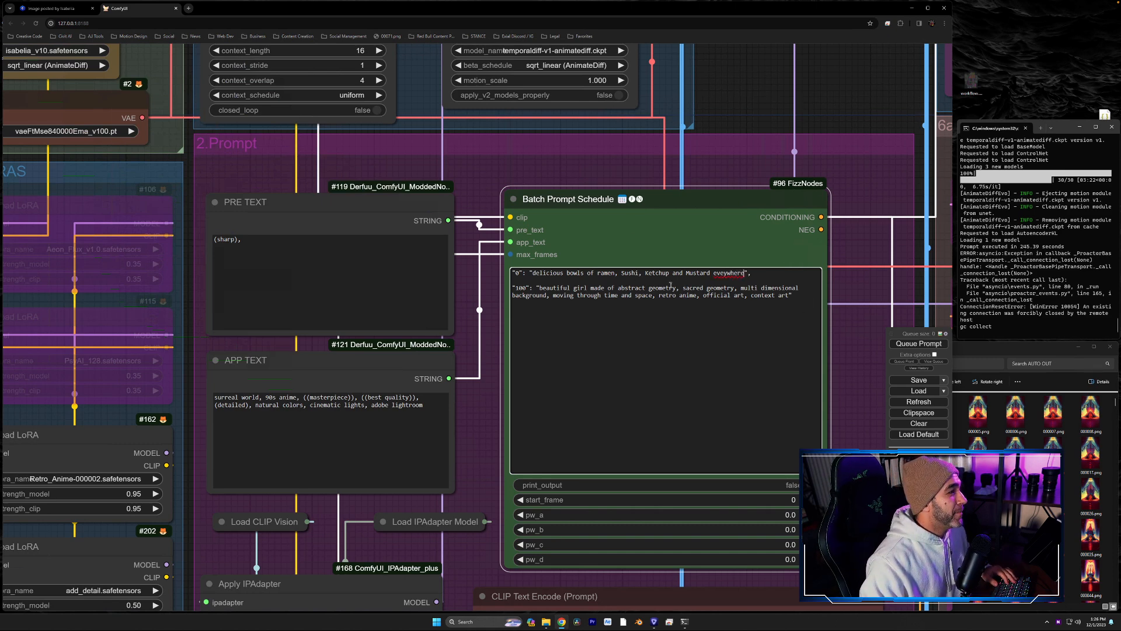
- Replace "Ketchup" with "Siracha" in the frame "0" prompt and correct the last word's spelling to "everywhere"
key(BackSpace)
key(BackSpace)
key(BackSpace)
key(BackSpace)
key(BackSpace)
key(BackSpace)
key(BackSpace)
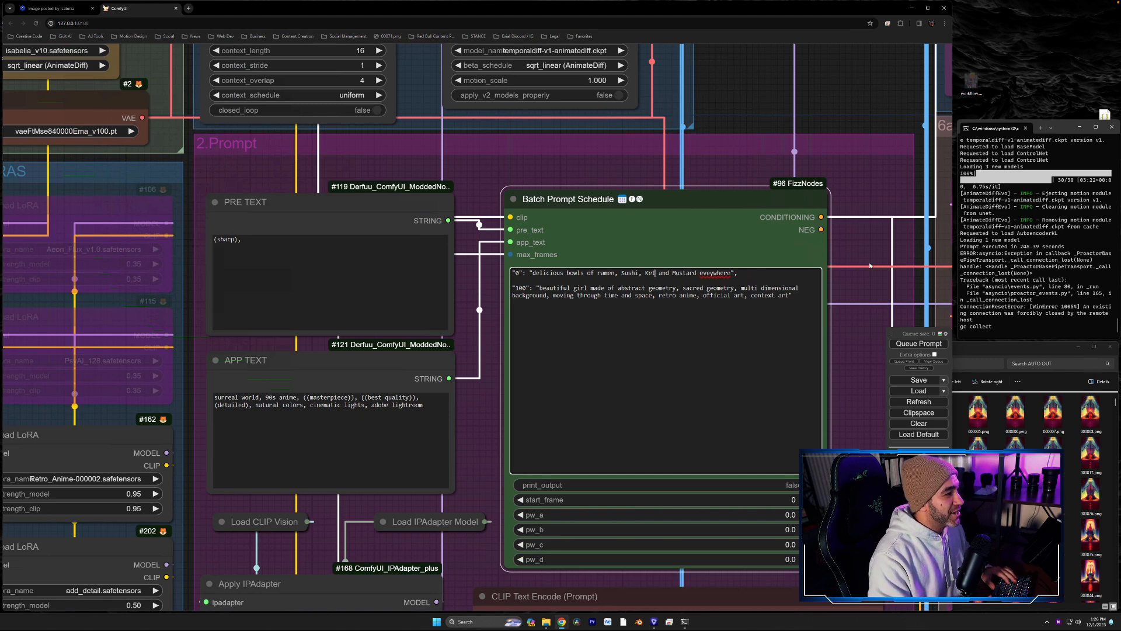
text(Siracha)
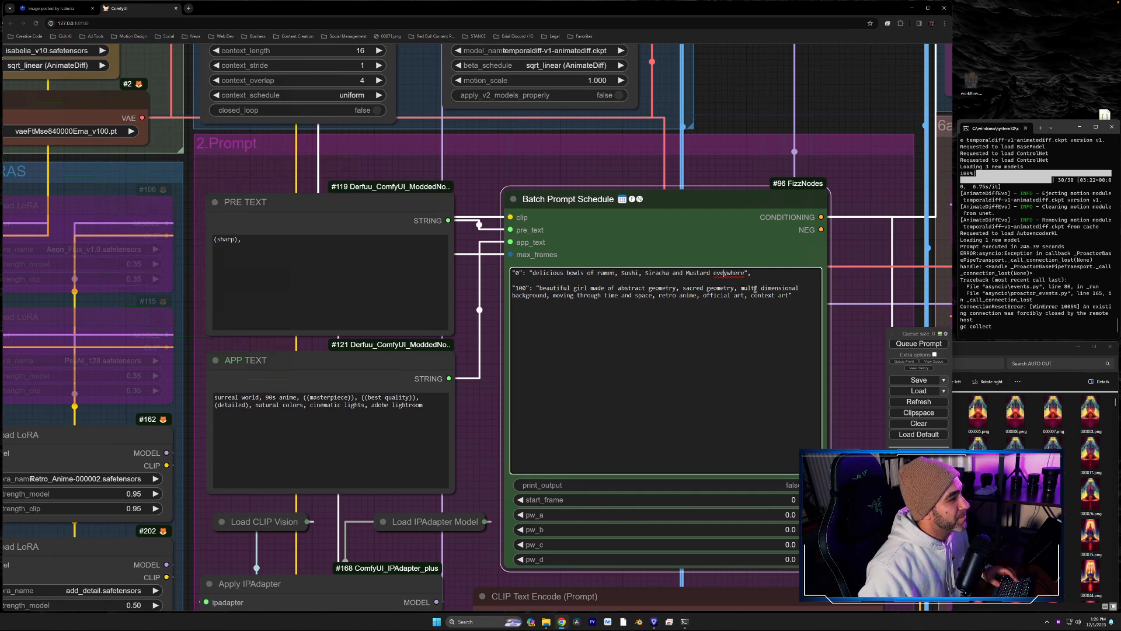
text(ry)
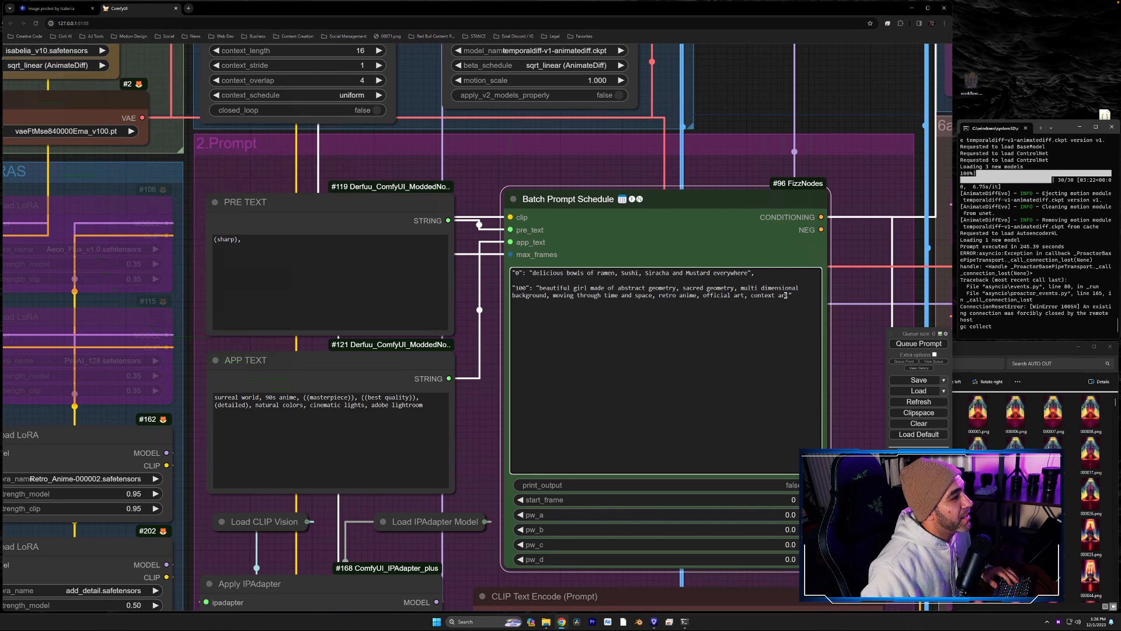
- Append ", Ramen Egg" to the end of the frame "0" prompt
drag(791, 295, 516, 282)
click(750, 278)
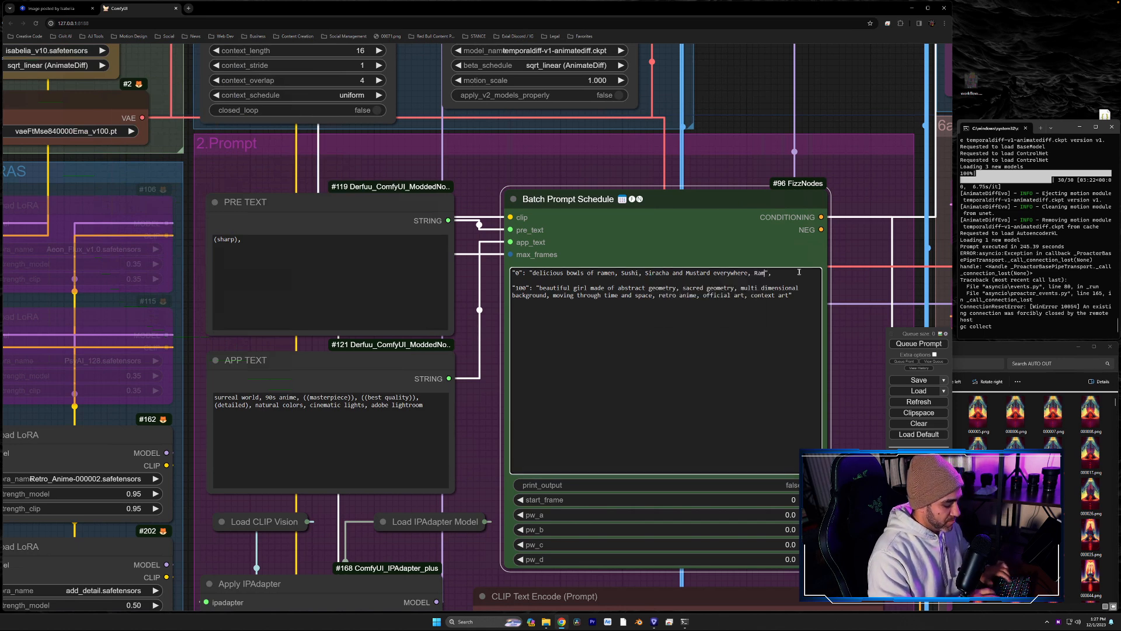
text(Egg)
click(795, 283)
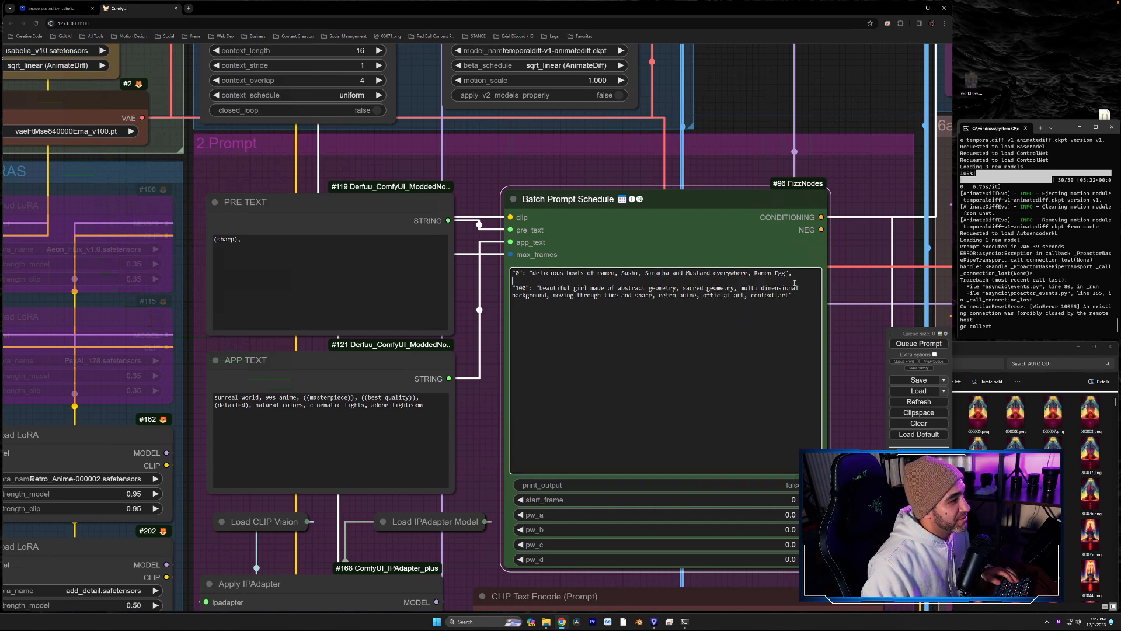
- Copy the frame "0" prompt text and paste it over the frame "100" prompt text
drag(786, 273, 531, 272)
key(ctrl+c)
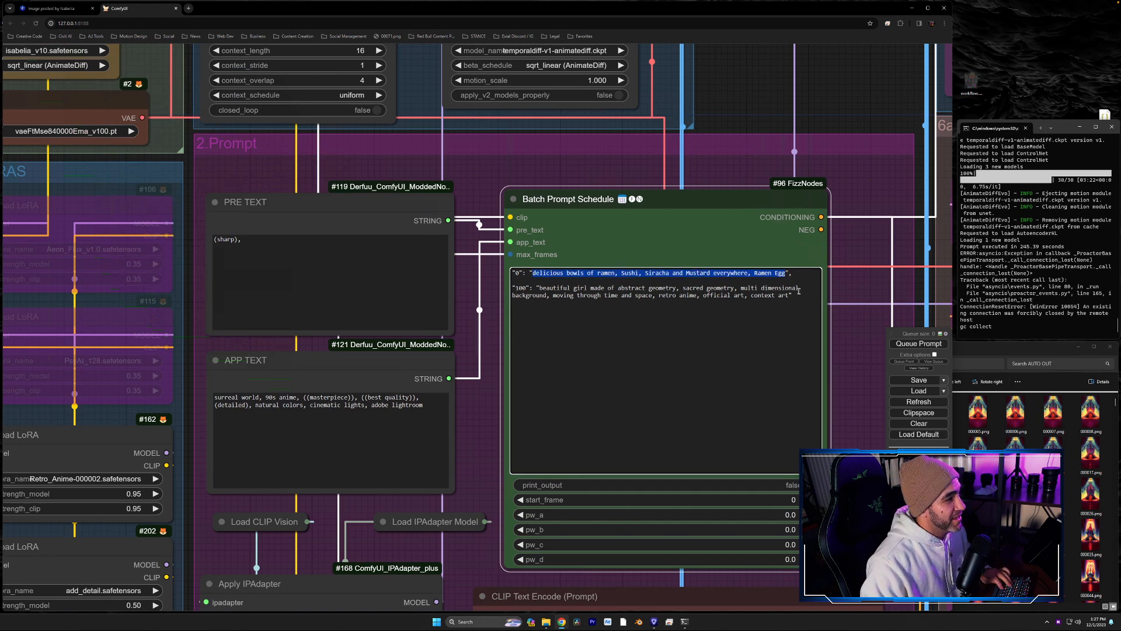
drag(789, 295, 541, 287)
key(ctrl+v)
- Review the checkpoint, AnimateDiff, sampler and low-res output nodes, and view the skeleton sample image on Civitai
drag(488, 349, 654, 233)
drag(134, 220, 248, 380)
drag(158, 231, 134, 272)
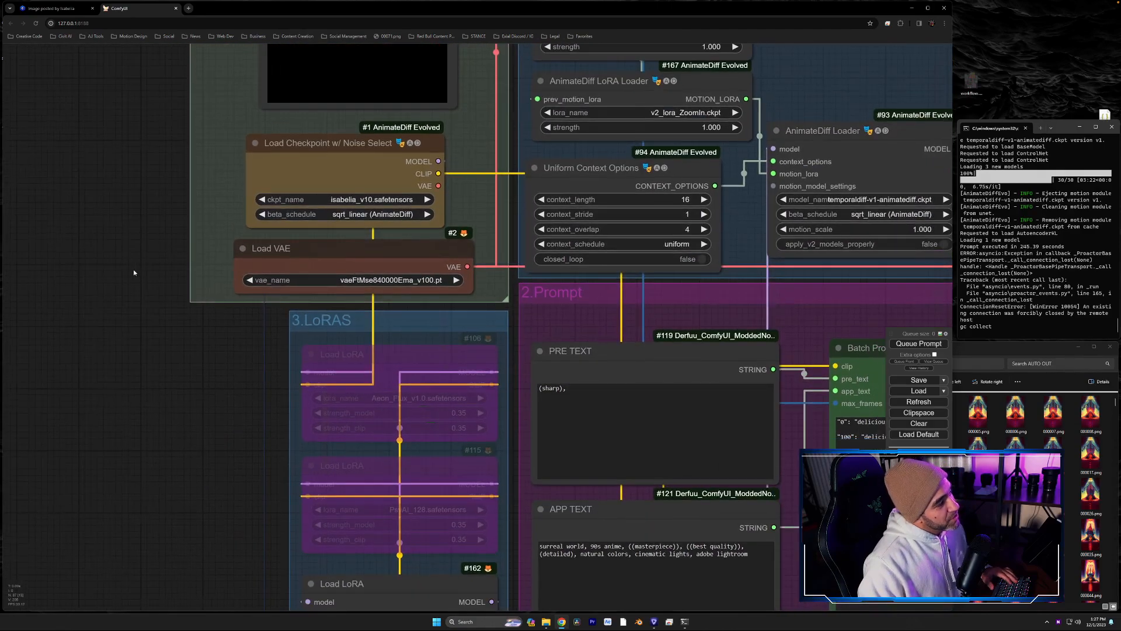
scroll(759, 318, down, 4)
drag(759, 321, 113, 381)
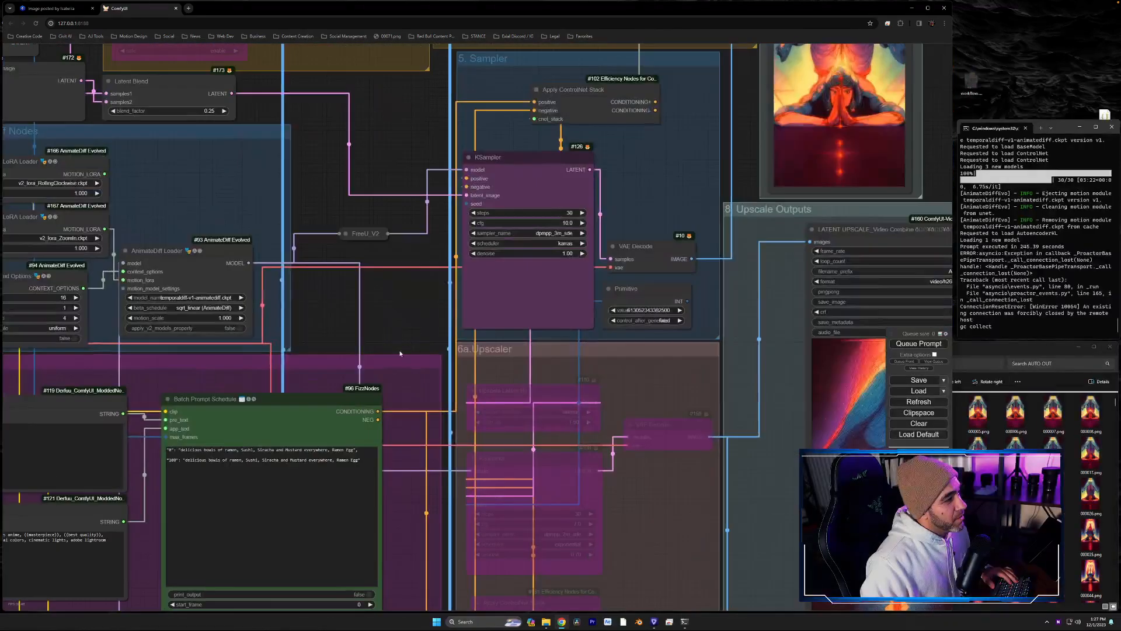
drag(778, 329, 462, 454)
drag(664, 248, 723, 334)
scroll(709, 288, up, 5)
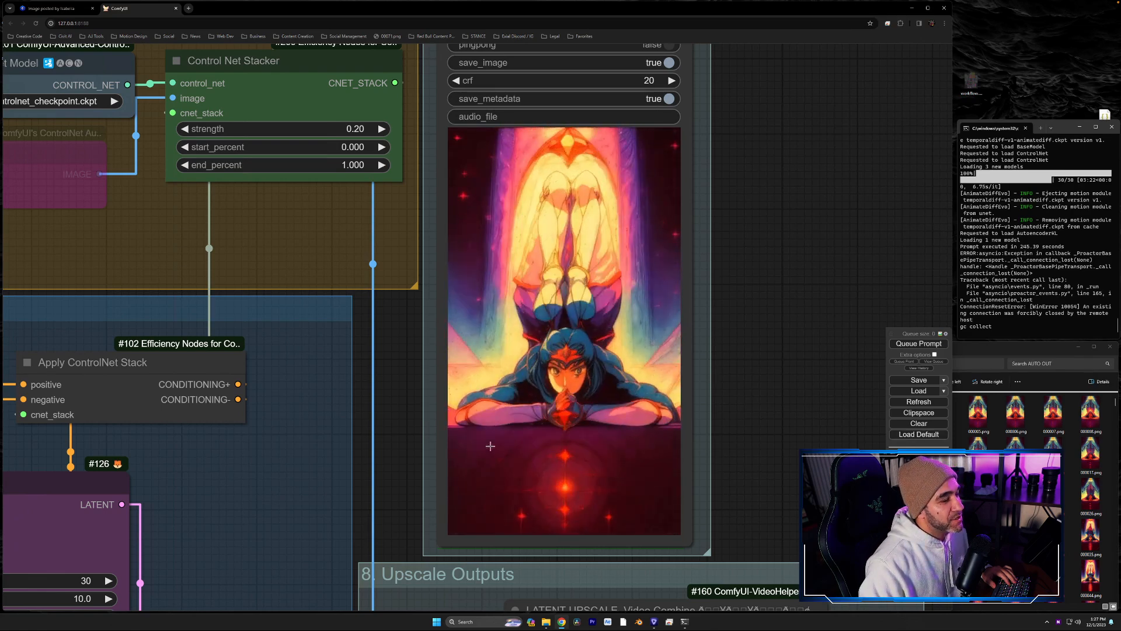
drag(409, 480, 924, 80)
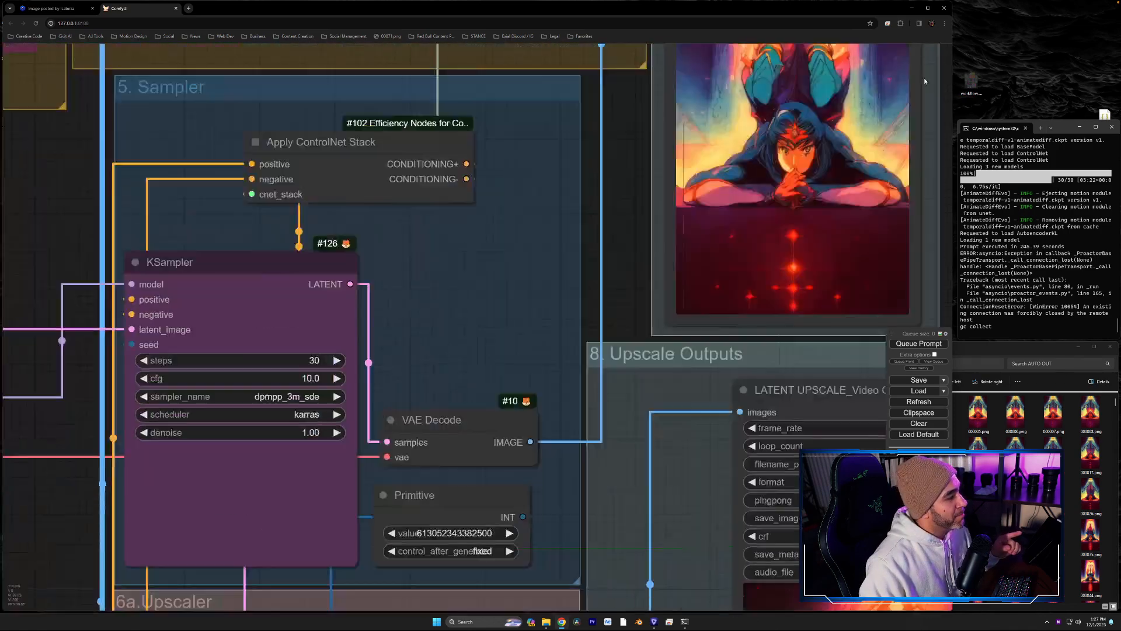
drag(308, 328, 767, 307)
drag(608, 321, 865, 372)
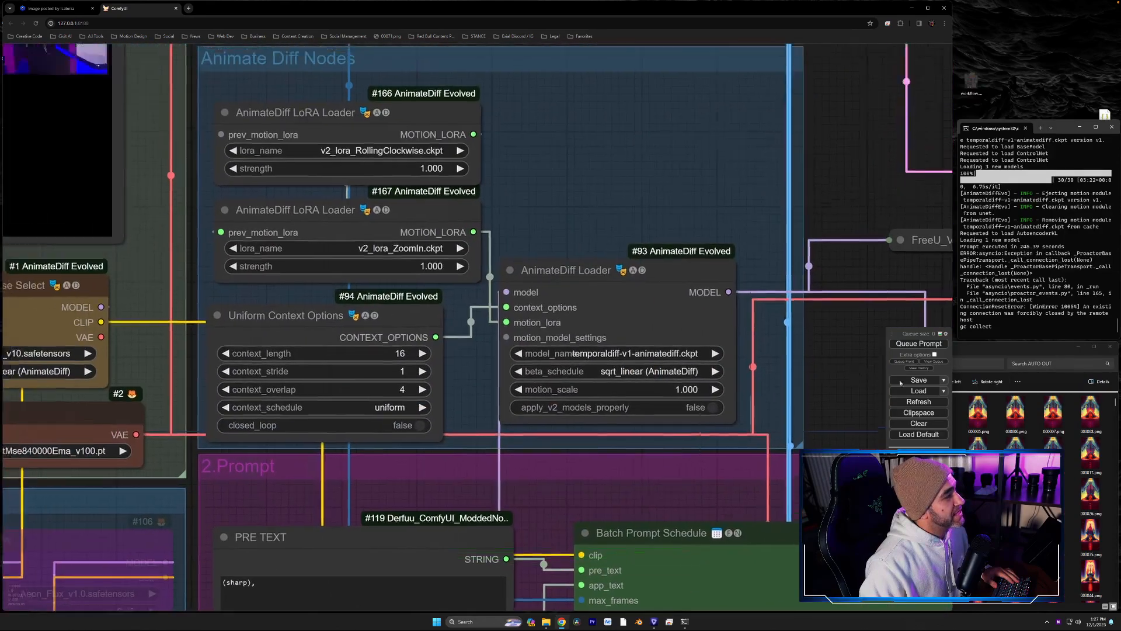
drag(584, 252, 712, 266)
click(55, 8)
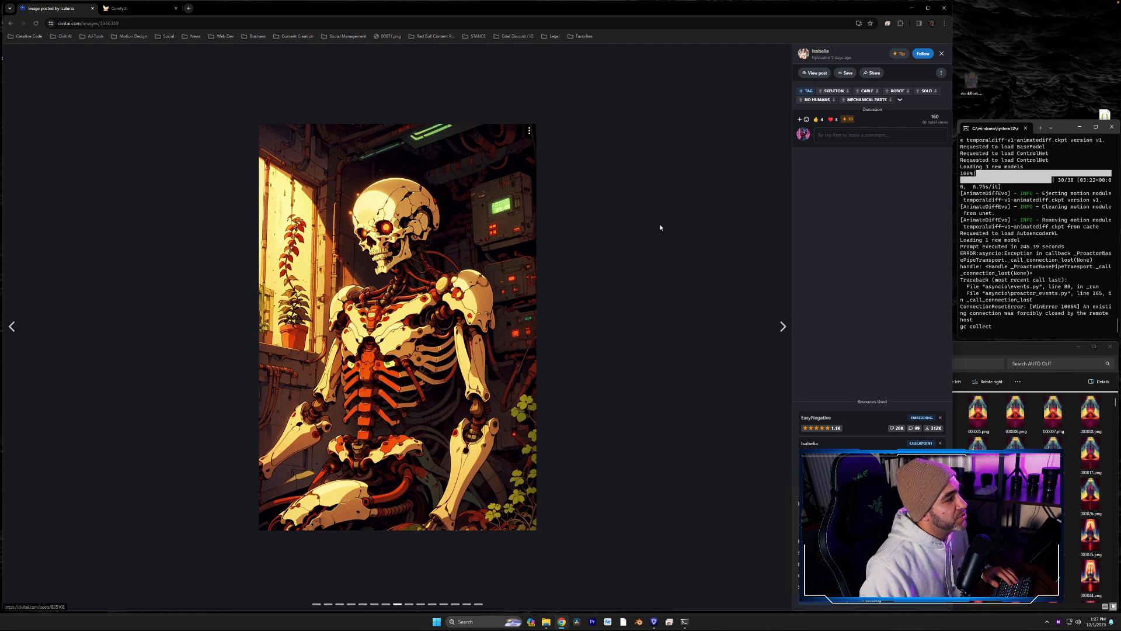
click(137, 10)
- Browse the available LoRA files for the Load LoRA node that uses Retro_Anime-000002.safetensors
drag(54, 523, 204, 118)
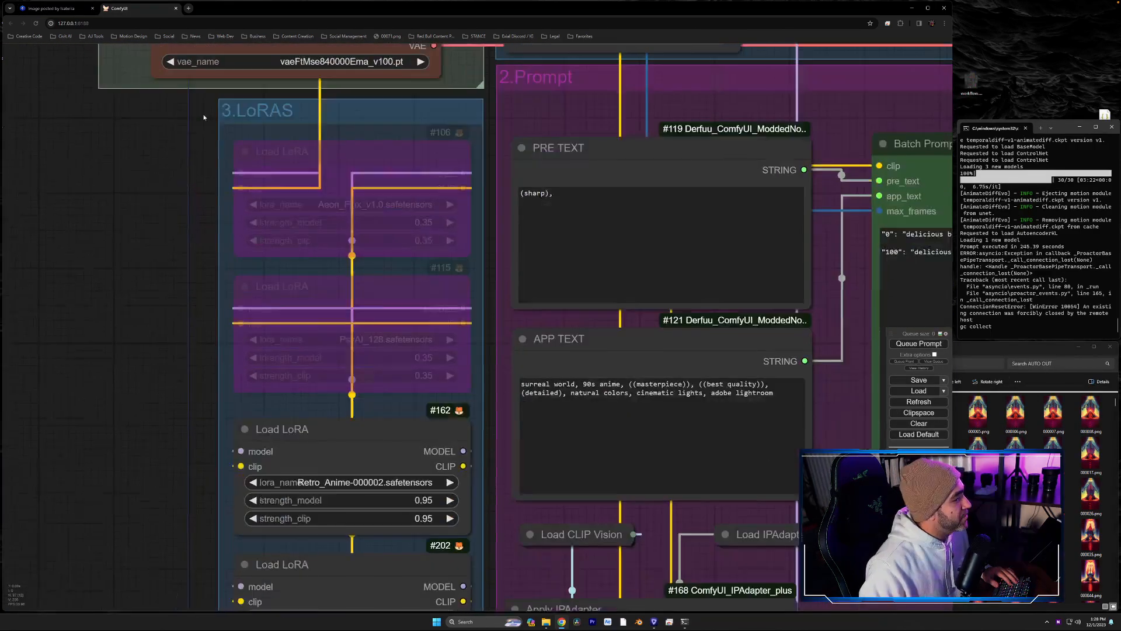
drag(181, 339, 191, 195)
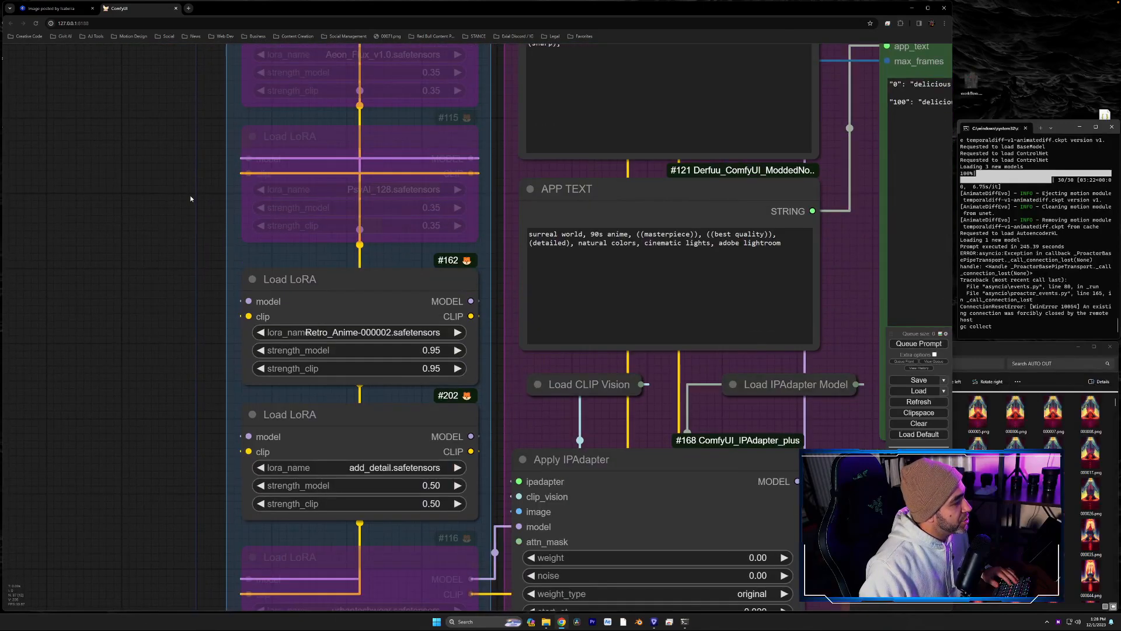
click(348, 337)
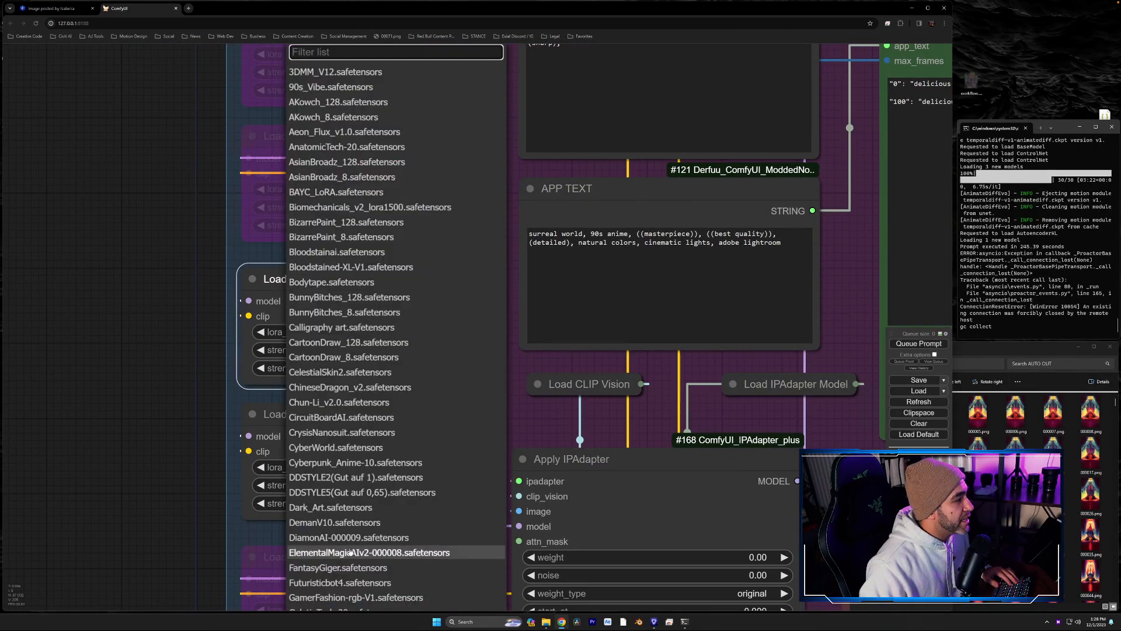
click(178, 405)
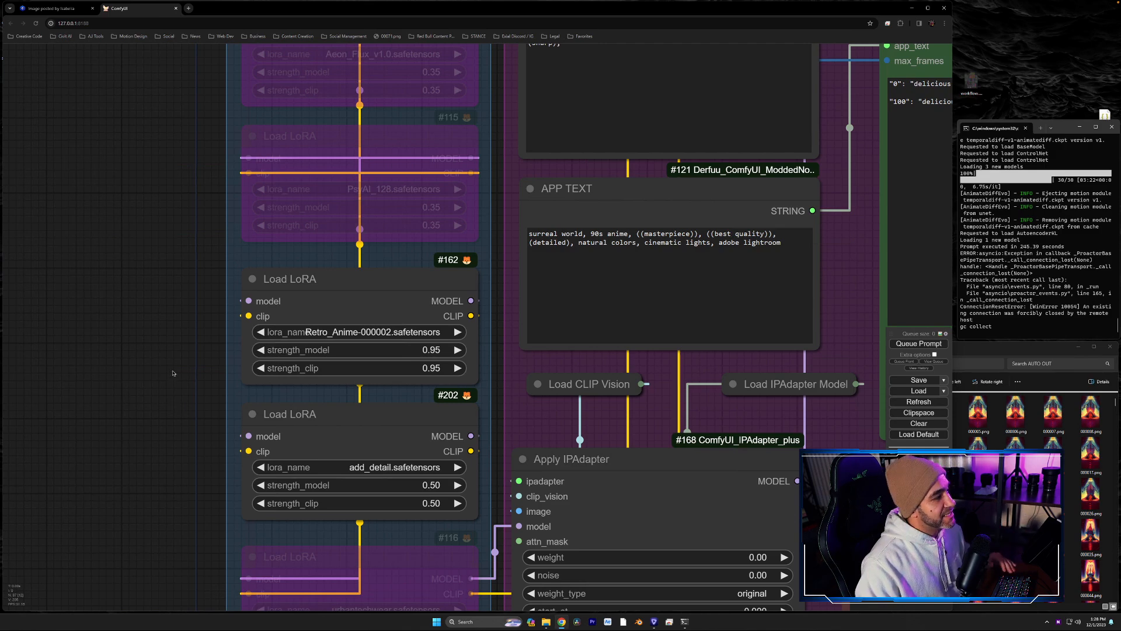
- Set the checkpoint in the Load Checkpoint w/ Noise Select node to lyriel_v15.safetensors
scroll(164, 343, down, 3)
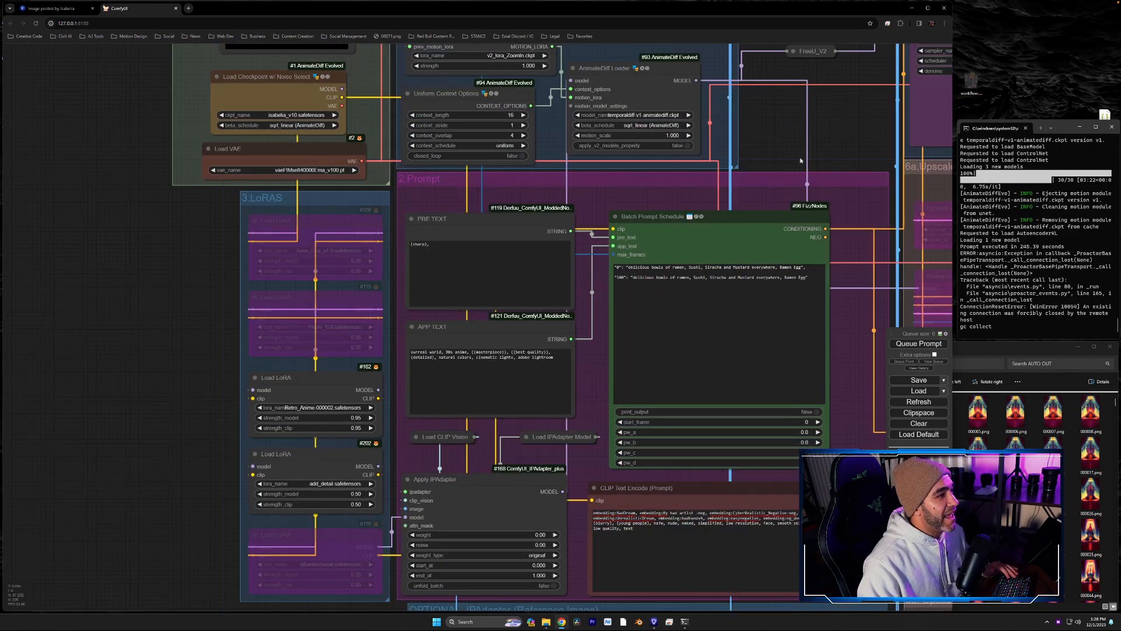
drag(838, 133, 313, 360)
drag(873, 155, 851, 260)
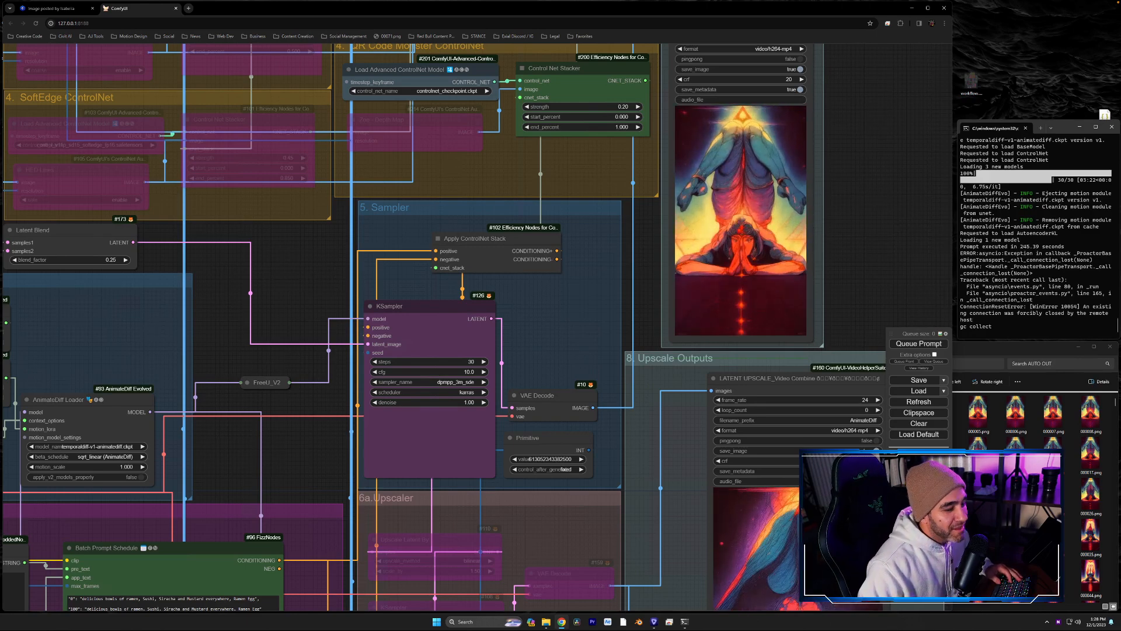
drag(305, 440, 685, 334)
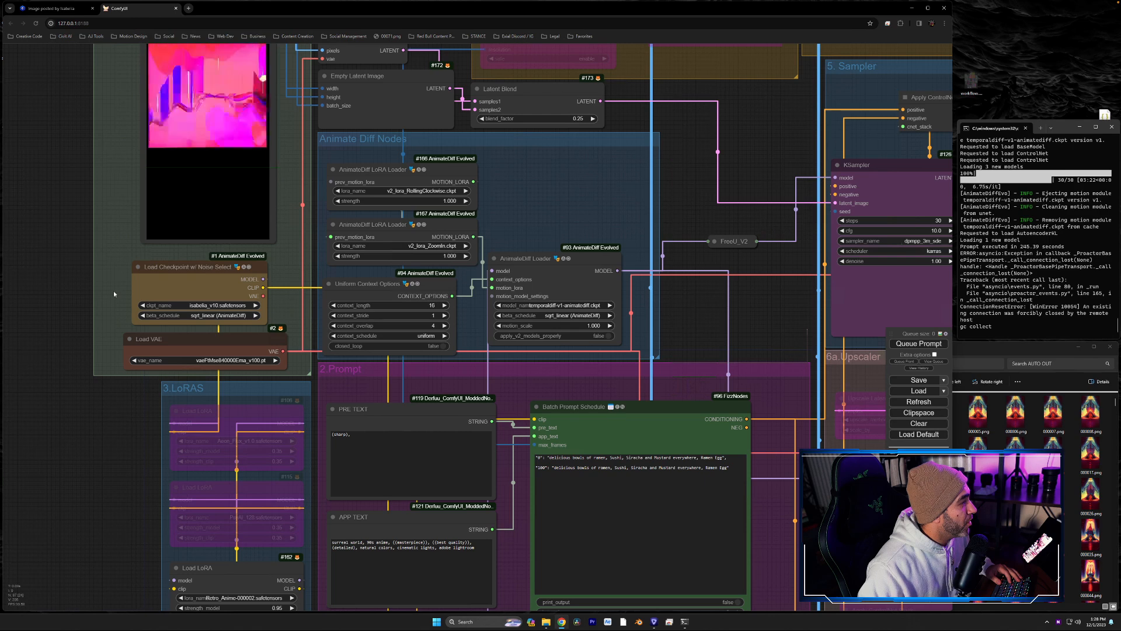
drag(114, 293, 200, 319)
click(234, 344)
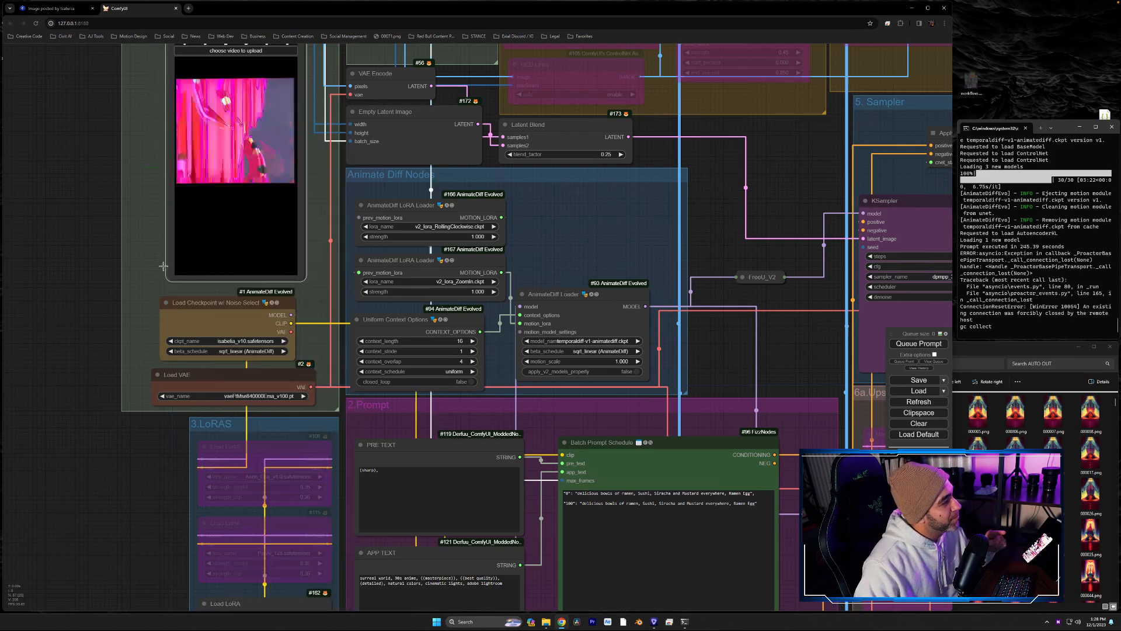
click(236, 341)
scroll(290, 382, down, 2)
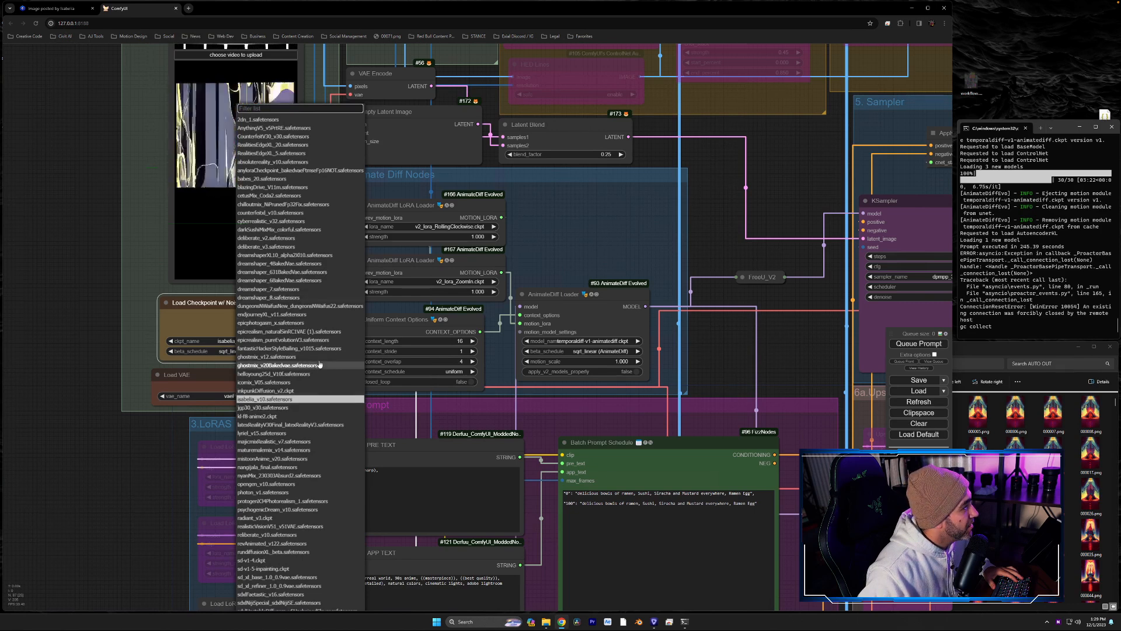
click(275, 433)
- Bypass the Load LoRA node that uses Retro_Anime-000002.safetensors in the LoRAS group
drag(157, 475, 152, 396)
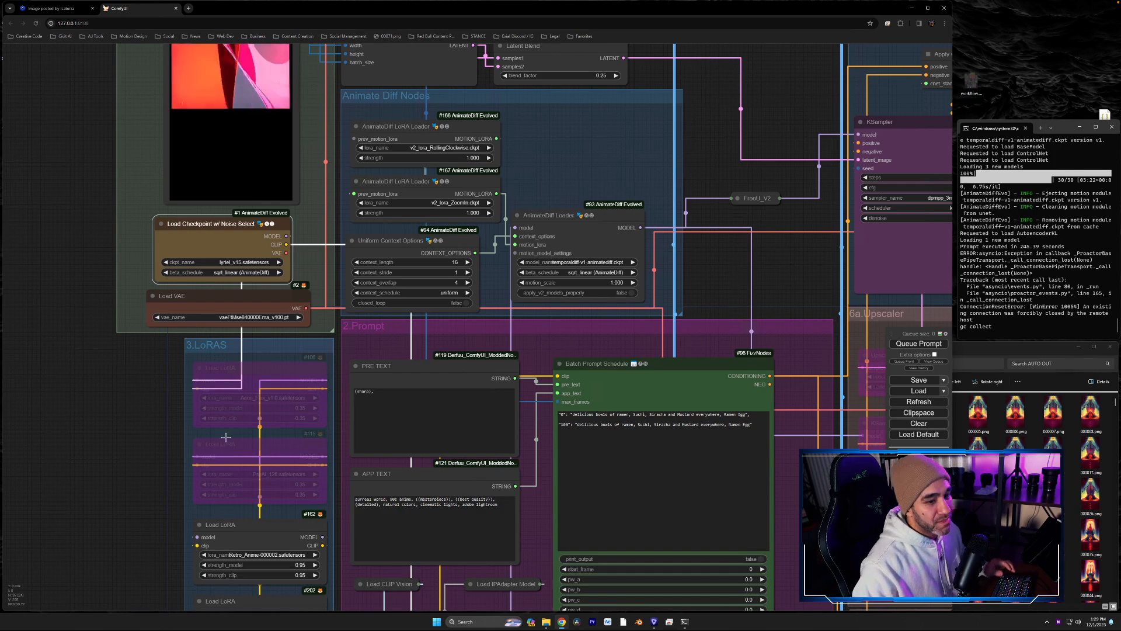
drag(128, 404, 121, 254)
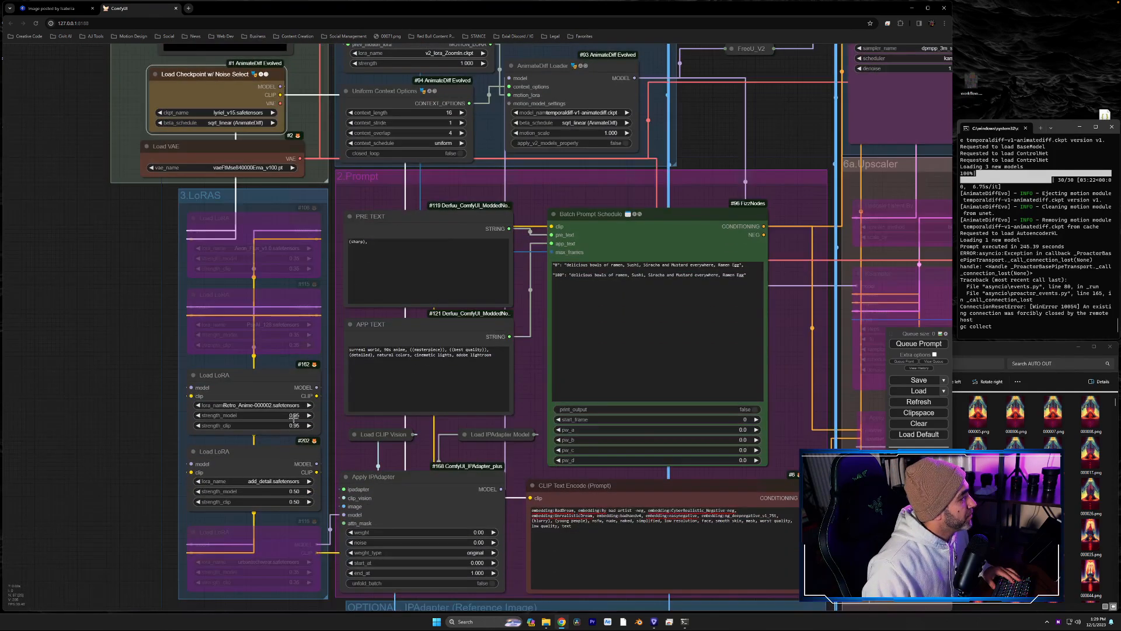
right_click(220, 378)
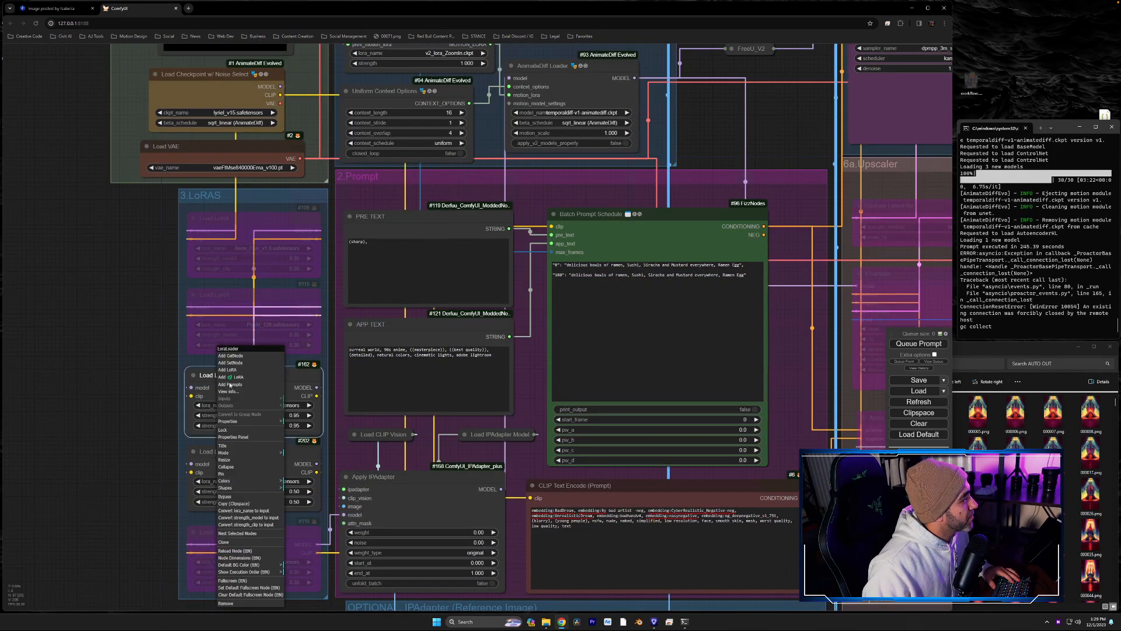
click(235, 497)
right_click(219, 452)
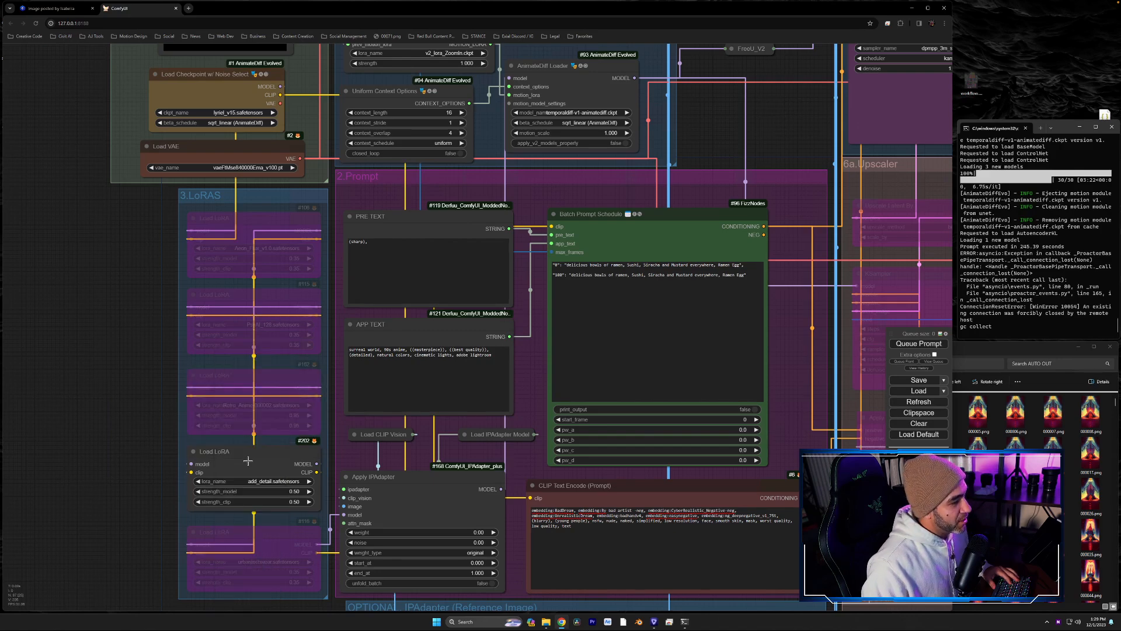
- Check the input videos and ControlNet groups, and queue the prompt to generate a new low-res render
drag(803, 309, 512, 602)
drag(707, 300, 594, 416)
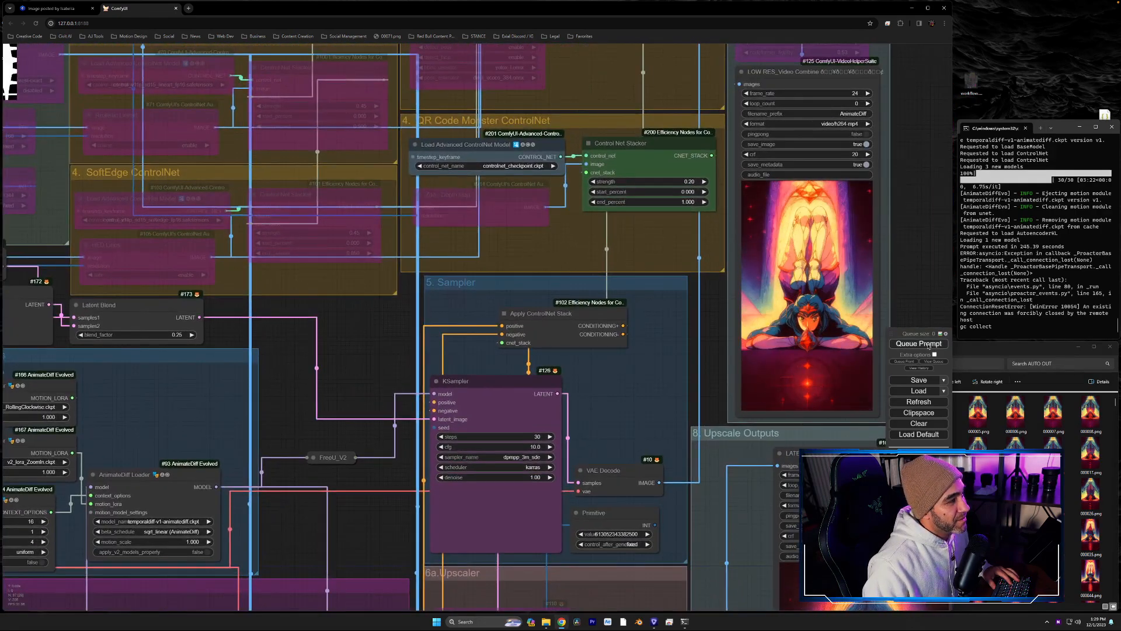
drag(645, 462, 644, 491)
drag(608, 251, 908, 178)
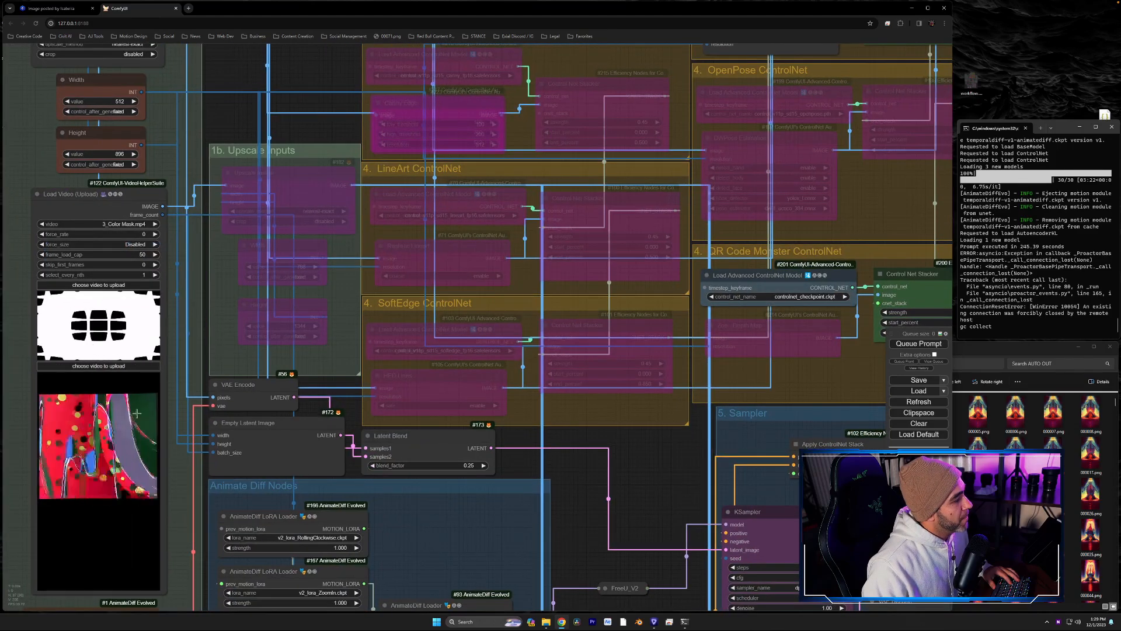
drag(810, 367, 583, 458)
drag(636, 305, 604, 345)
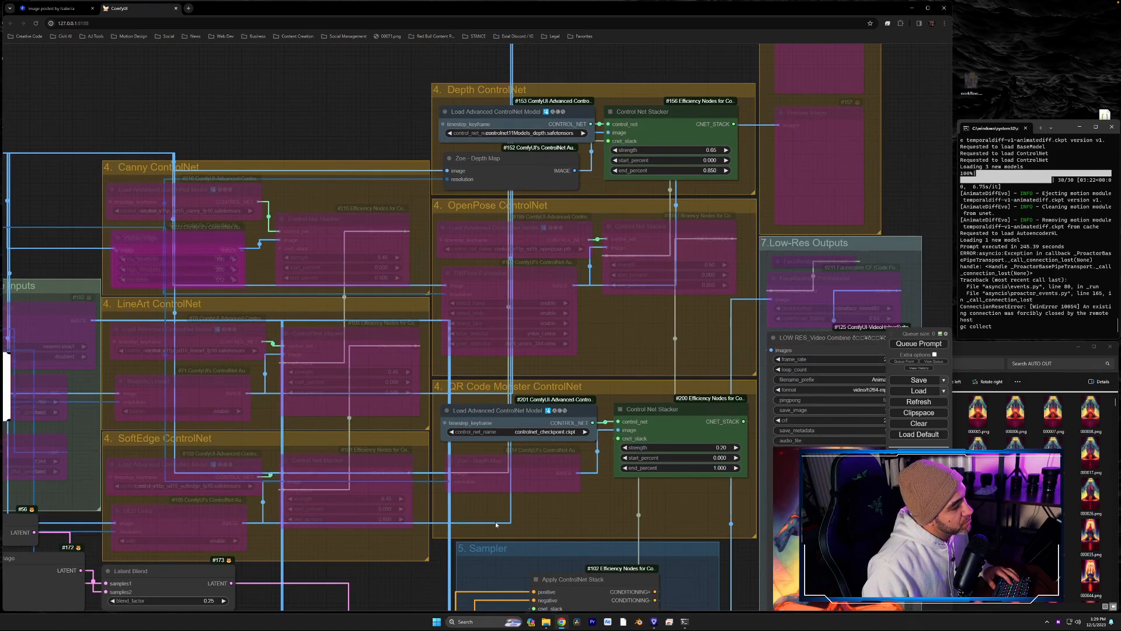
drag(208, 498, 276, 474)
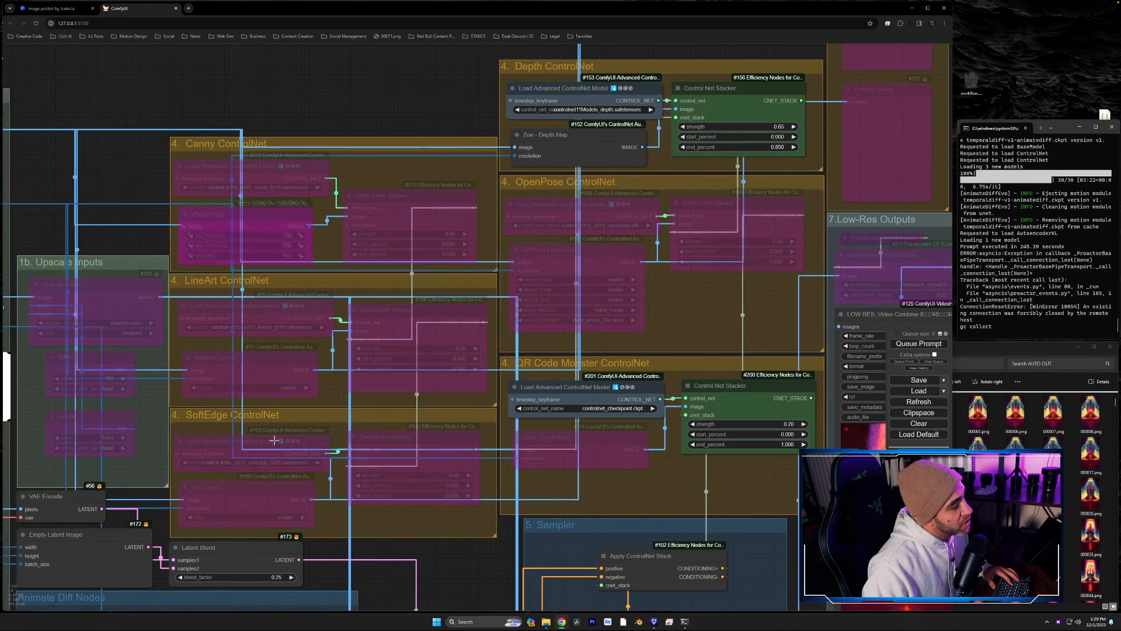
drag(442, 565, 438, 450)
drag(312, 500, 232, 525)
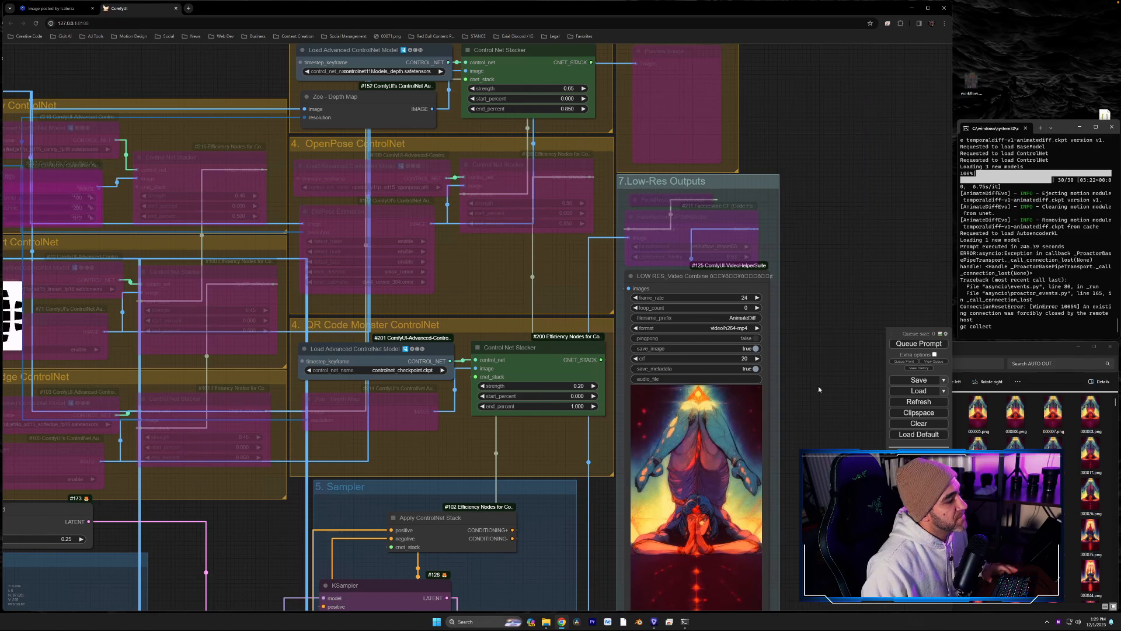
click(926, 342)
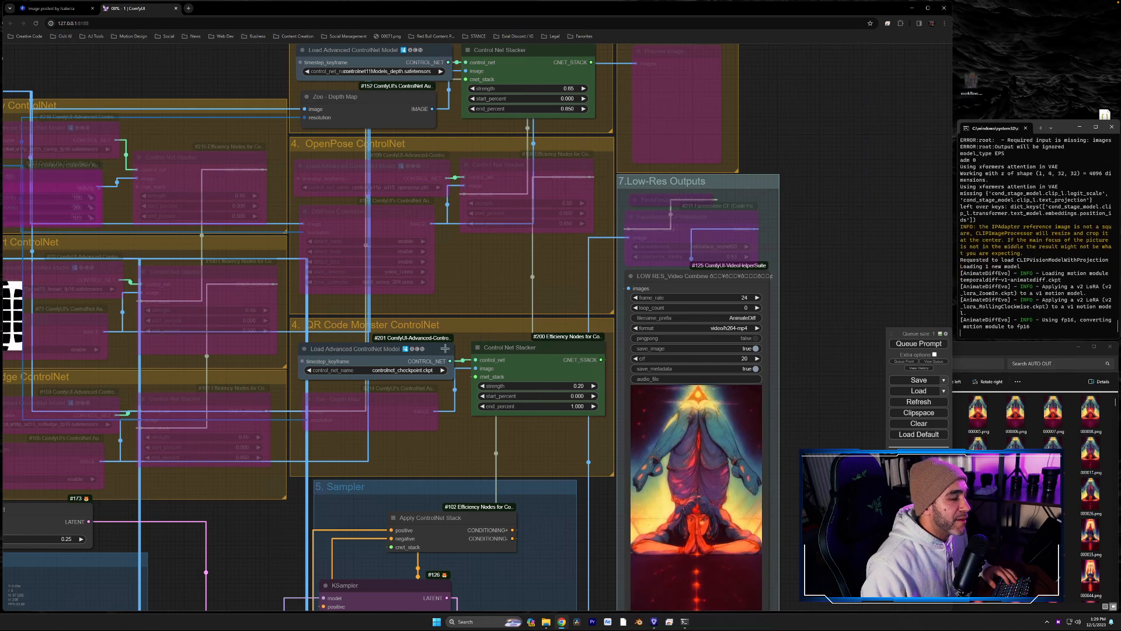
- Examine the QR Code Monster ControlNet settings and the low-res output preview while the render runs
scroll(456, 406, up, 4)
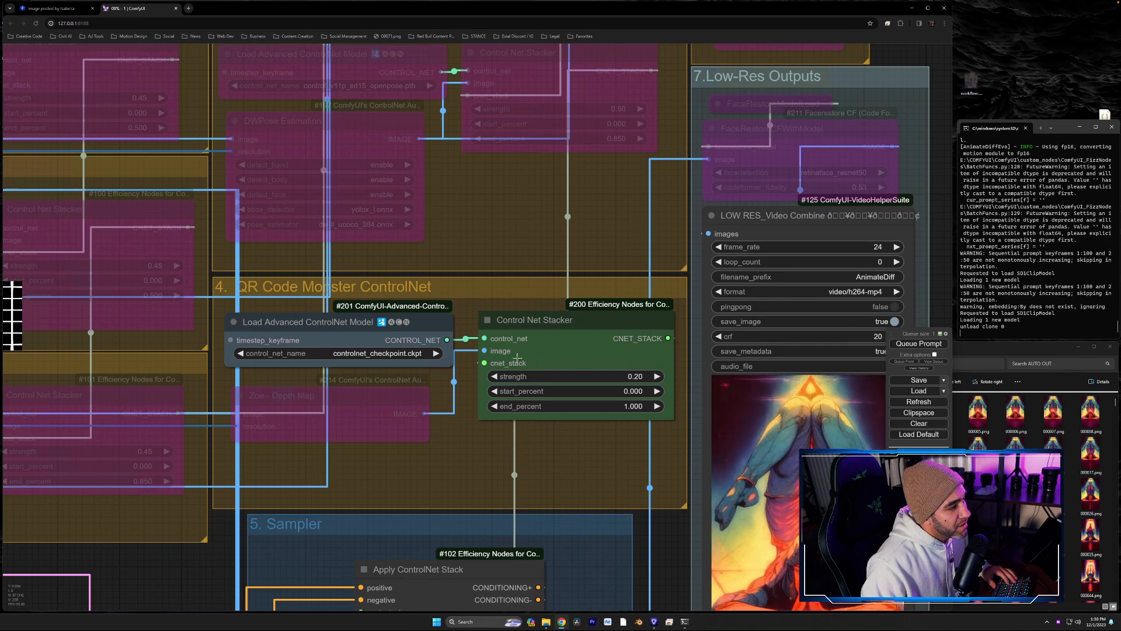
drag(555, 428, 434, 359)
drag(841, 411, 806, 294)
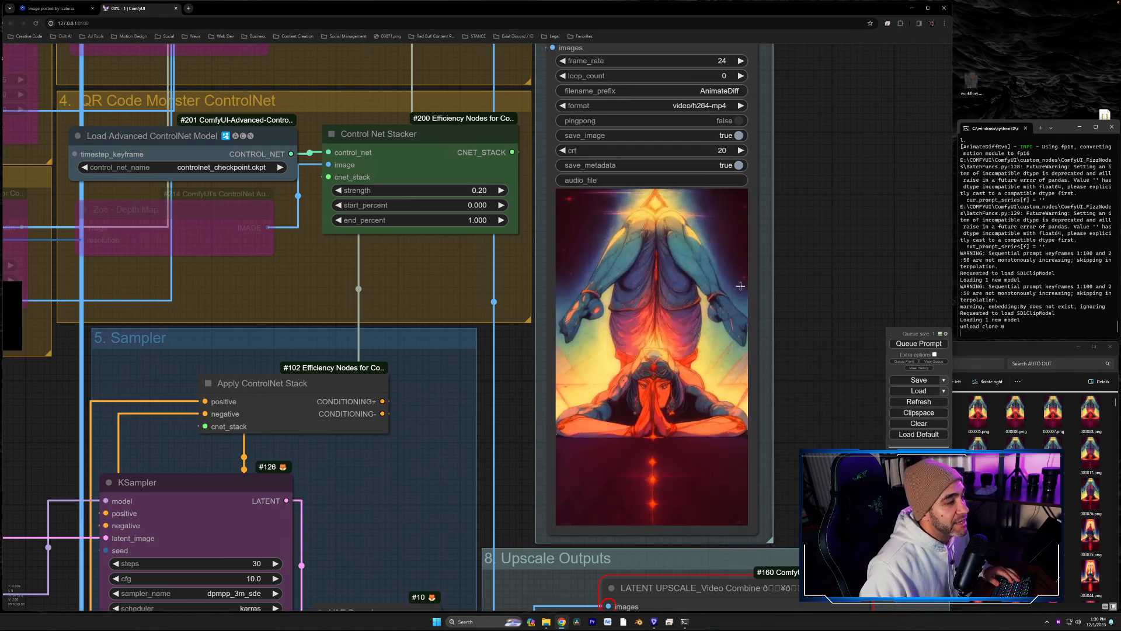
scroll(756, 287, down, 3)
scroll(756, 287, down, 1)
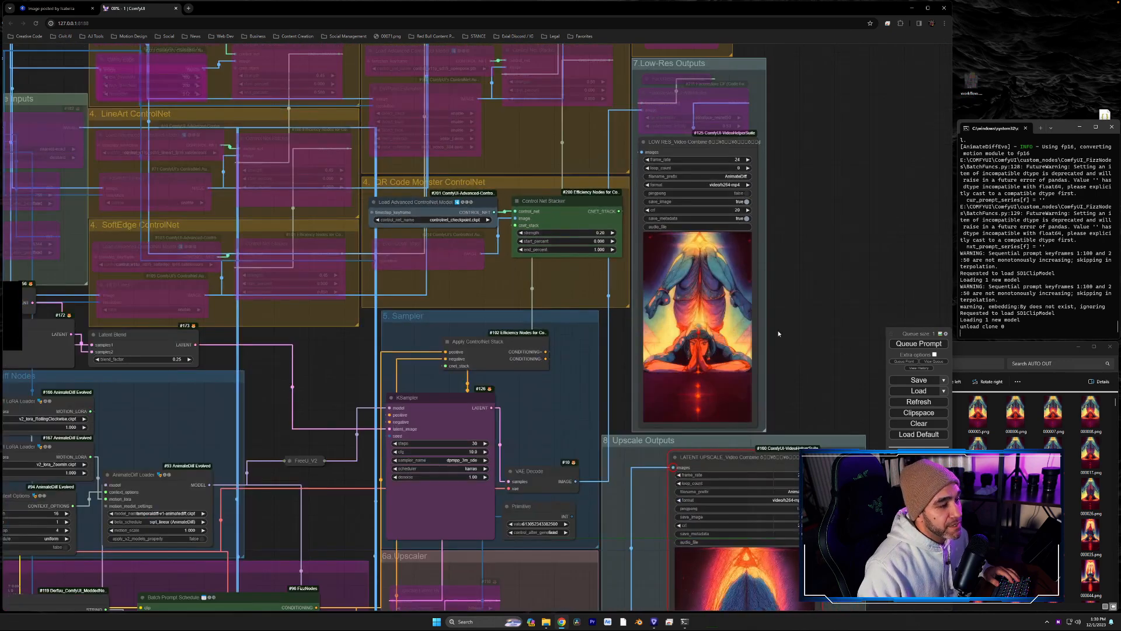
scroll(770, 333, down, 1)
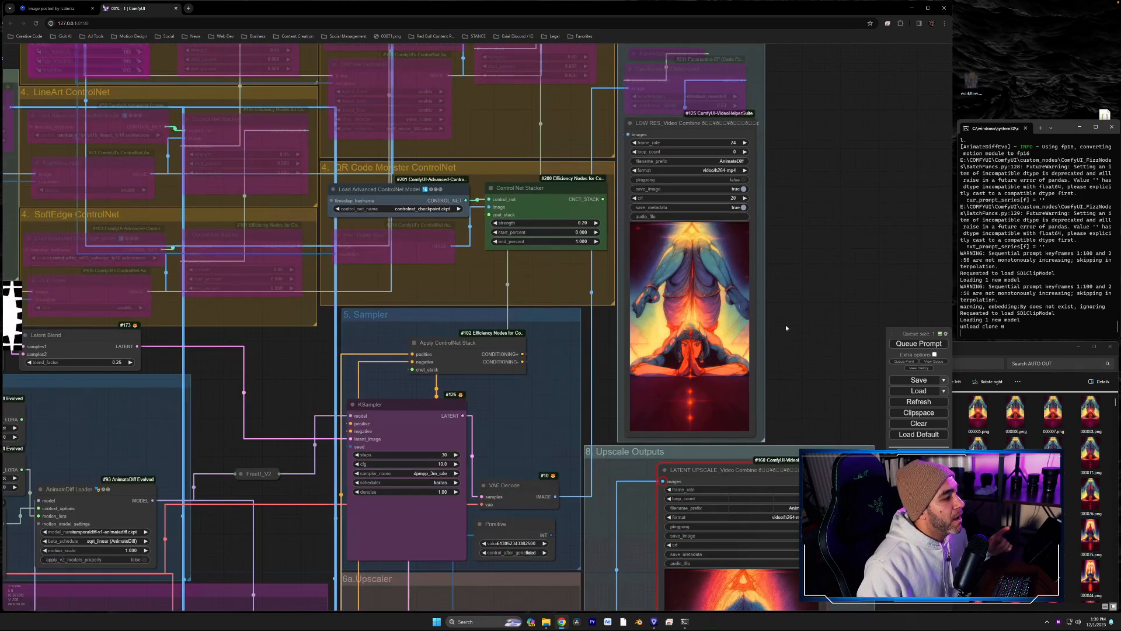
drag(791, 356, 819, 445)
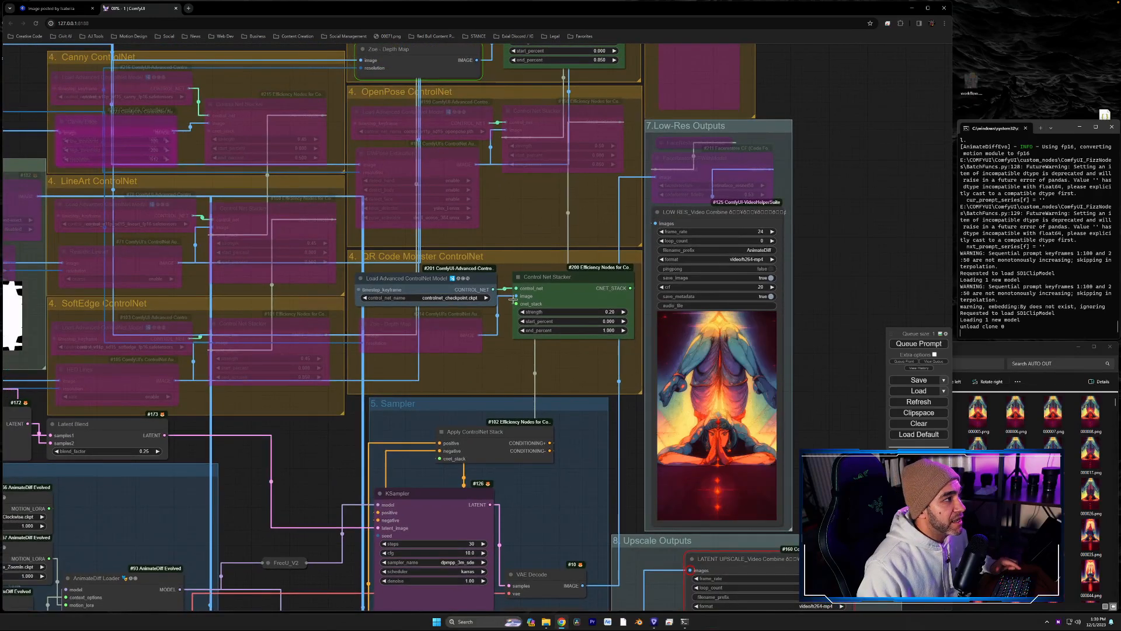
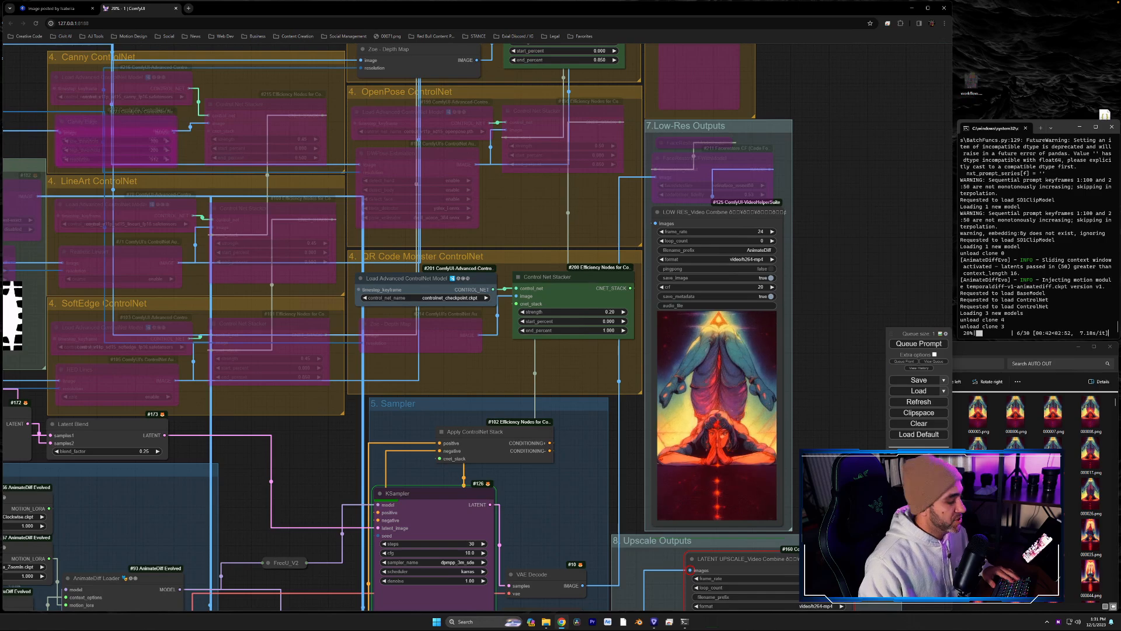
- Switch desktops to view the controlGIF repository page on GitHub, and return to the ComfyUI workflow
key(ctrl+Up)
click(921, 317)
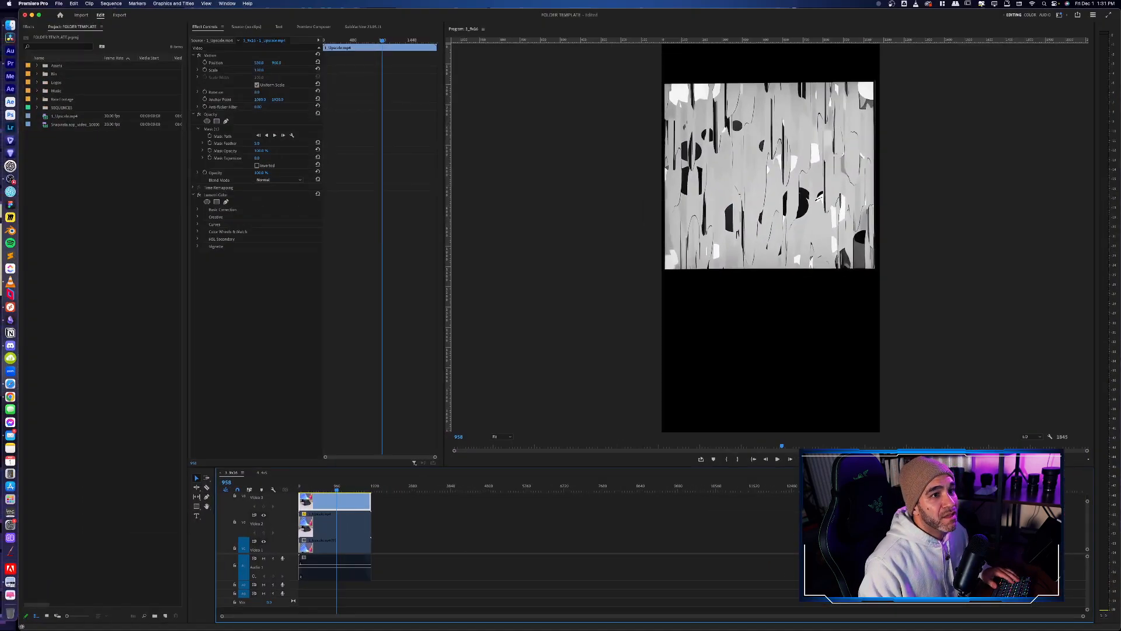
drag(1120, 137, 815, 21)
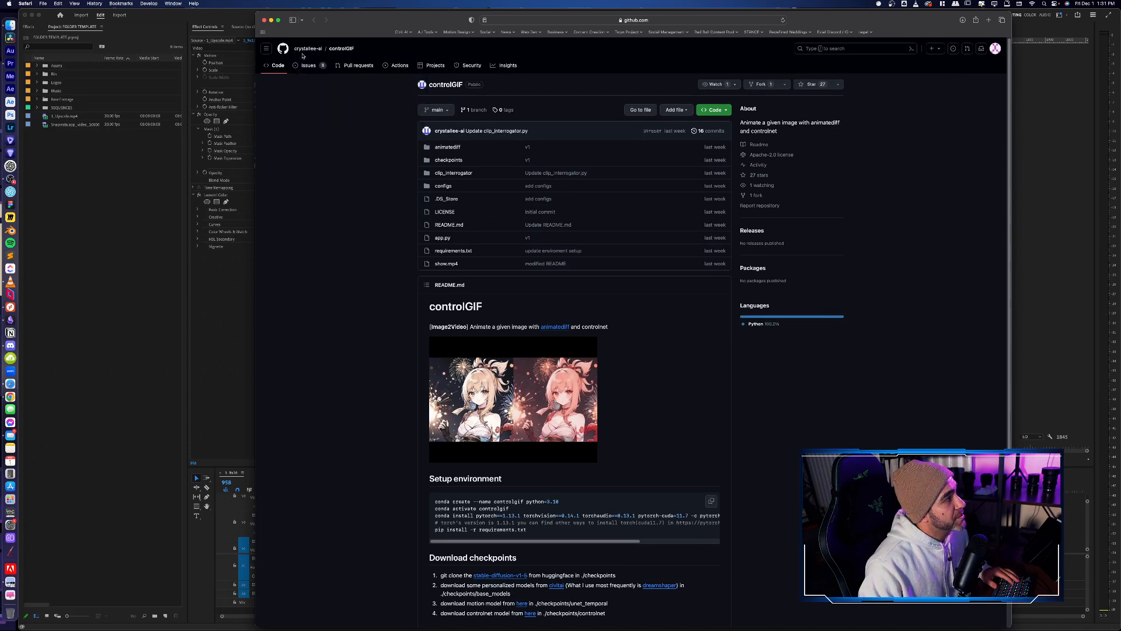
mouse_move(304, 54)
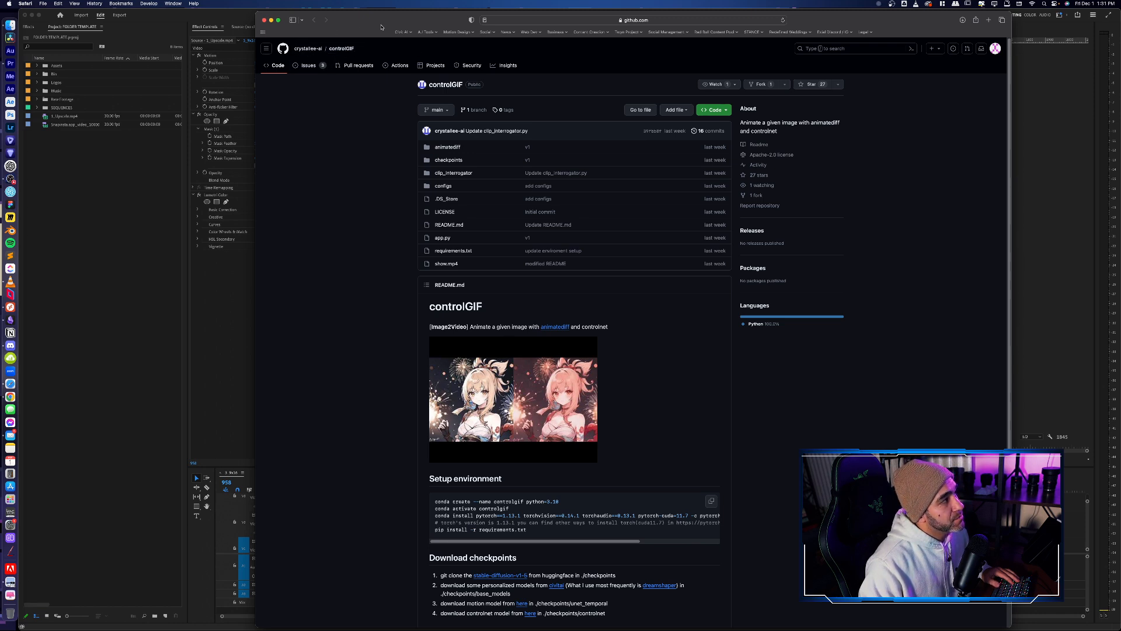
drag(362, 29, 1120, 24)
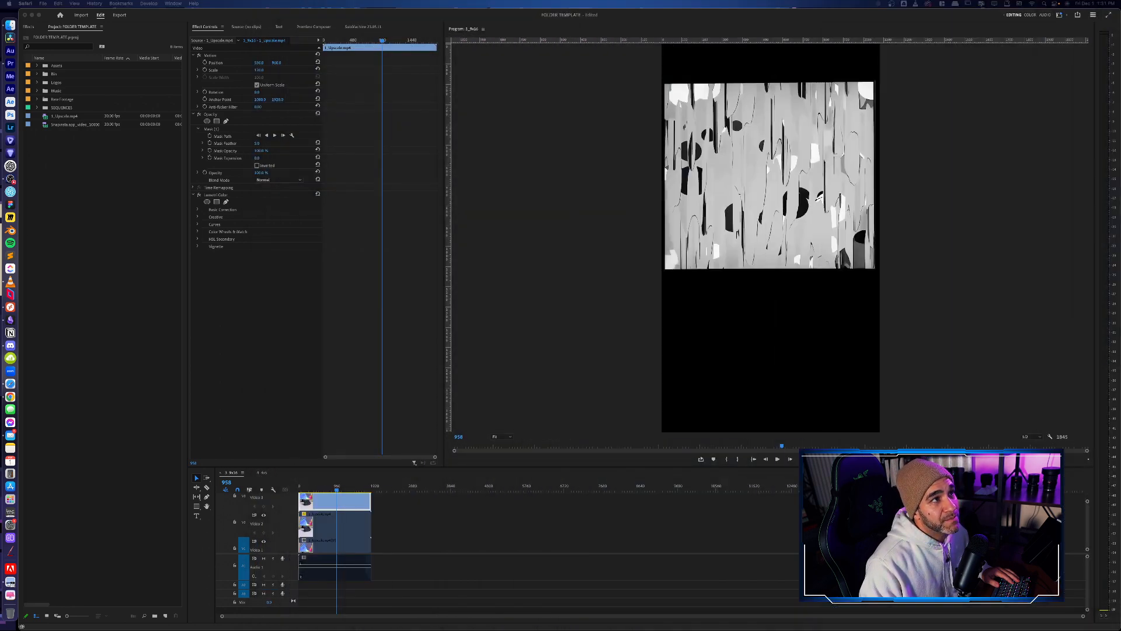
key(ctrl+Up)
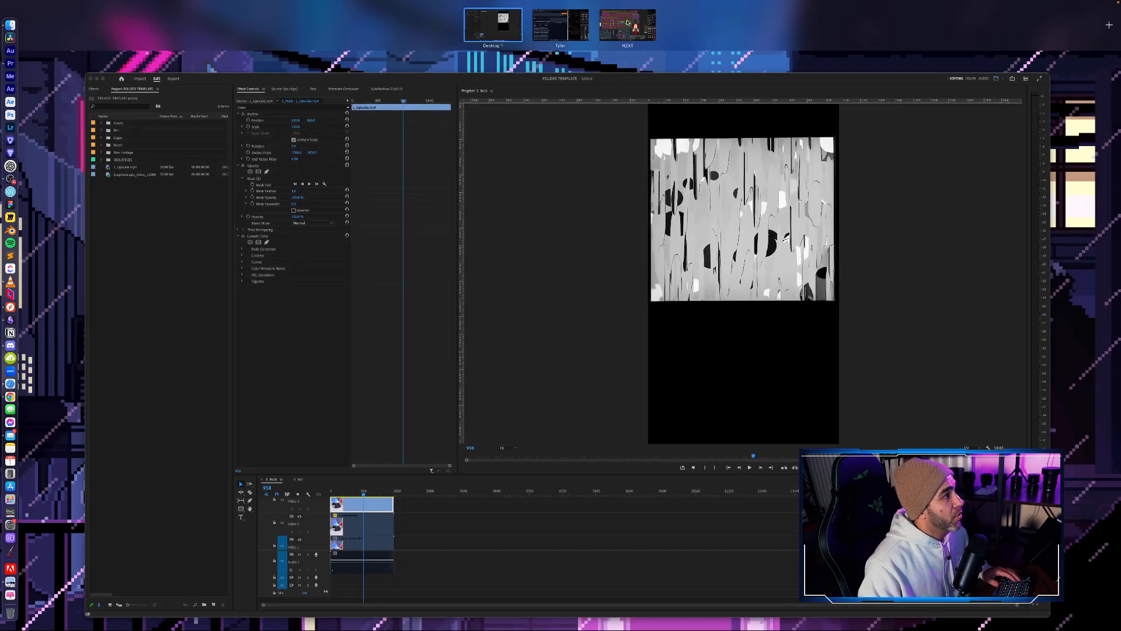
click(631, 27)
- Choose controlnet_checkpoint.ckpt in the Load Advanced ControlNet Model node of the QR Code Monster group and check its Control Net Stacker
drag(338, 457, 356, 416)
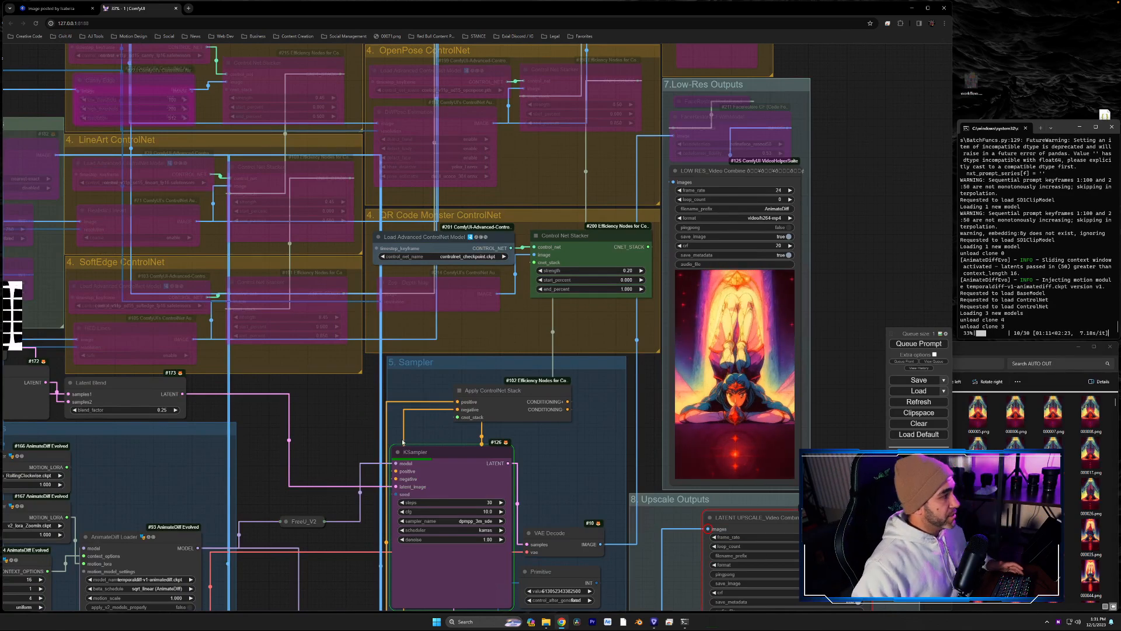
scroll(550, 208, up, 6)
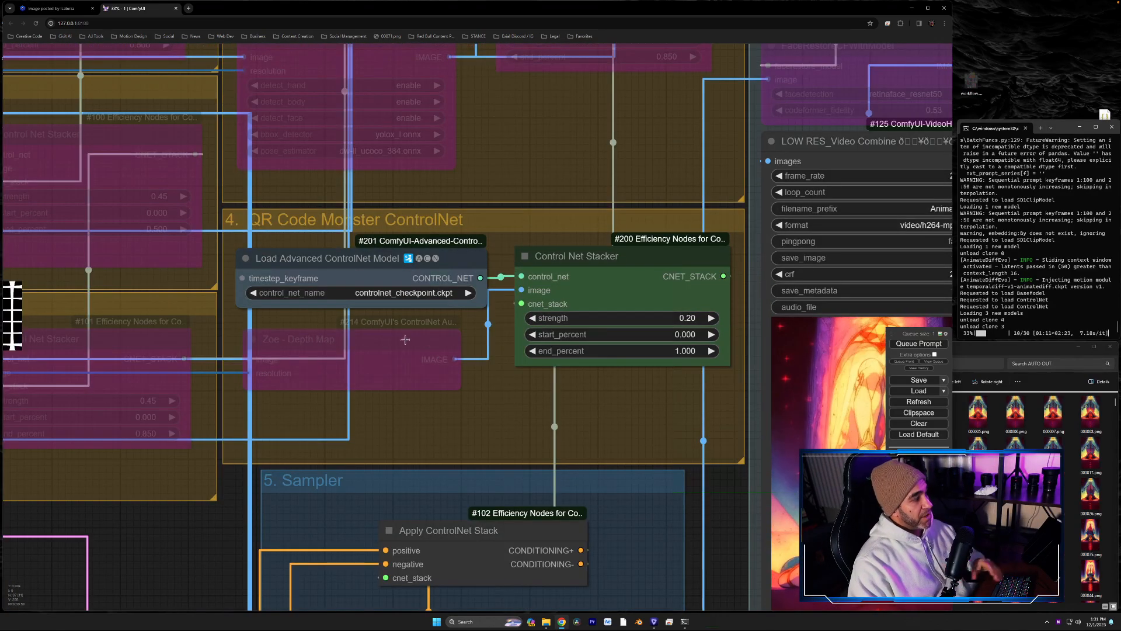
click(353, 265)
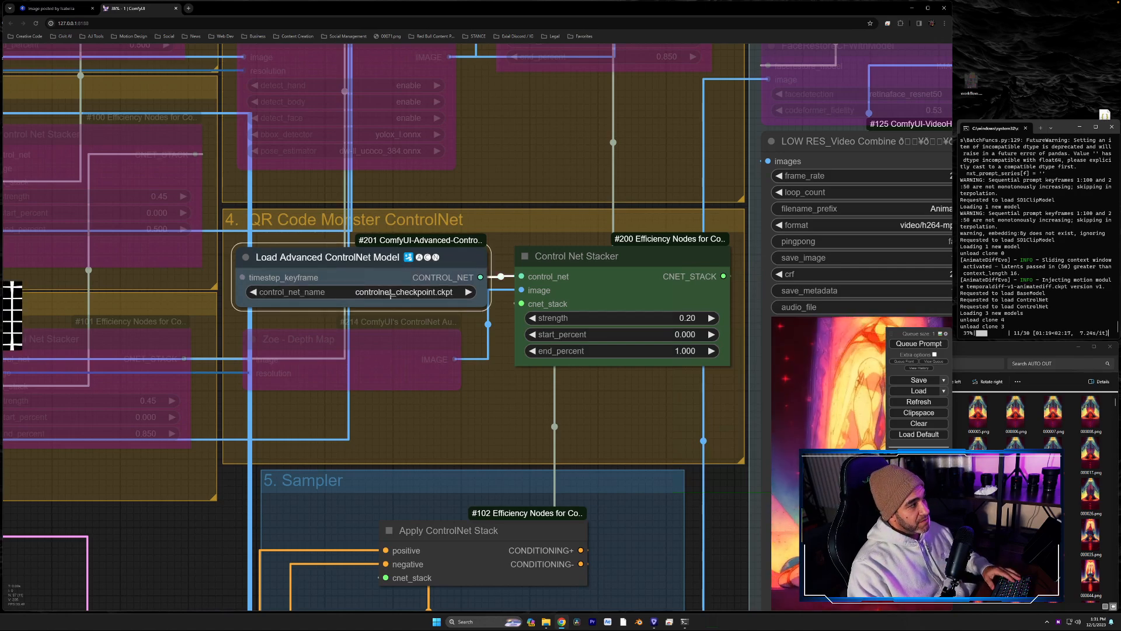
click(350, 292)
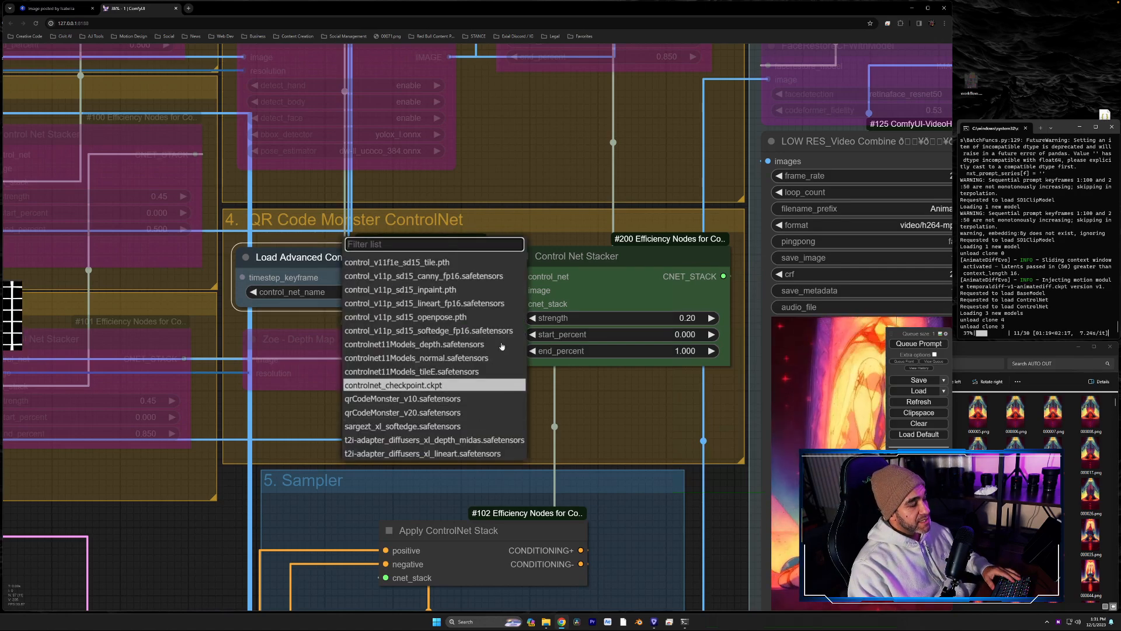
click(409, 385)
click(583, 272)
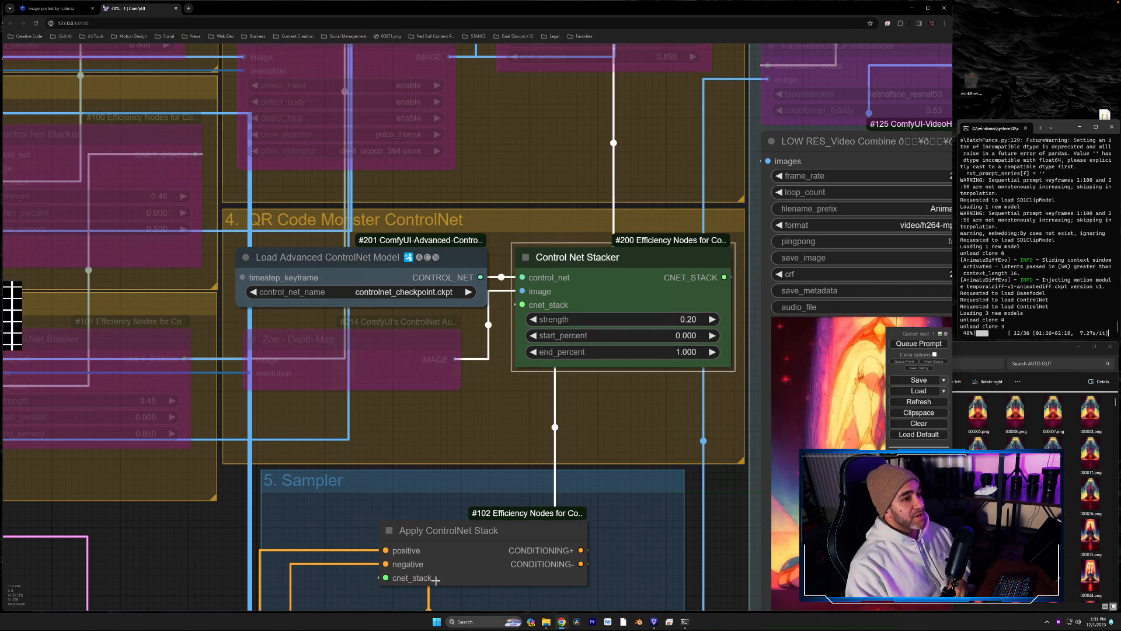
- Move the bypassed Zoe Depth Map node slightly lower within the QR Code Monster ControlNet group
click(306, 344)
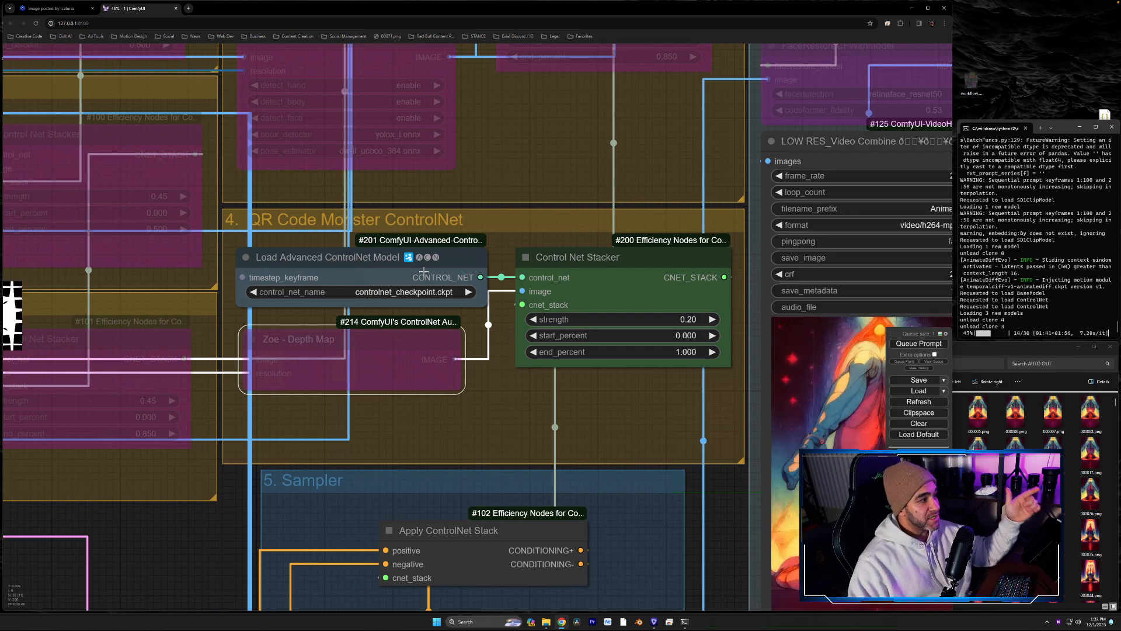
drag(444, 340, 437, 363)
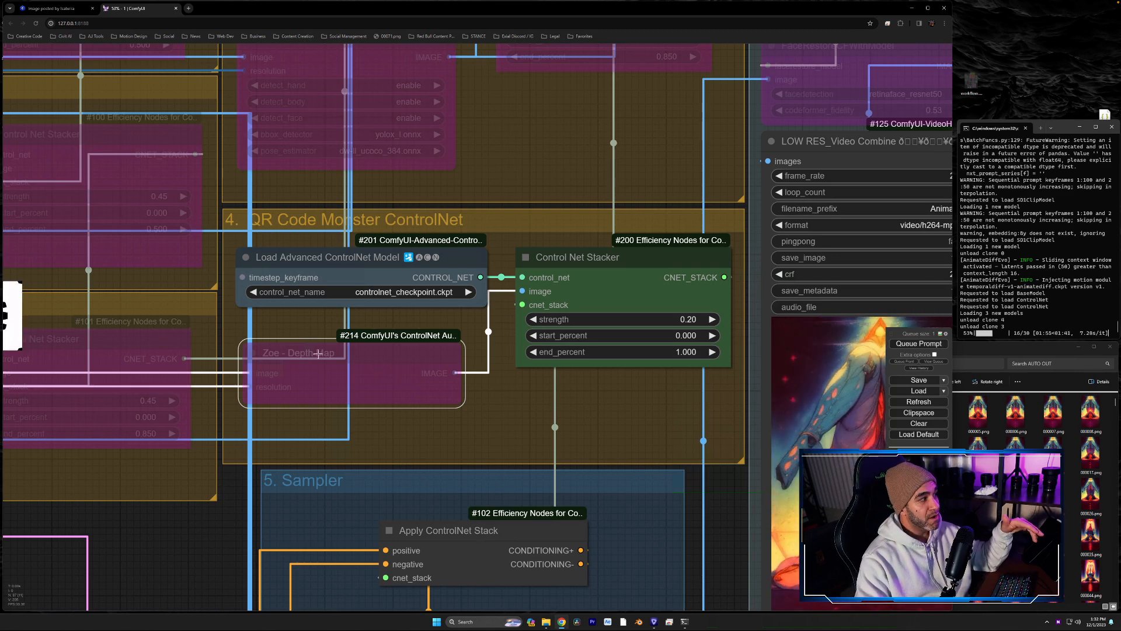
mouse_move(359, 356)
mouse_down()
mouse_move(367, 369)
mouse_move(383, 350)
mouse_move(370, 350)
mouse_up()
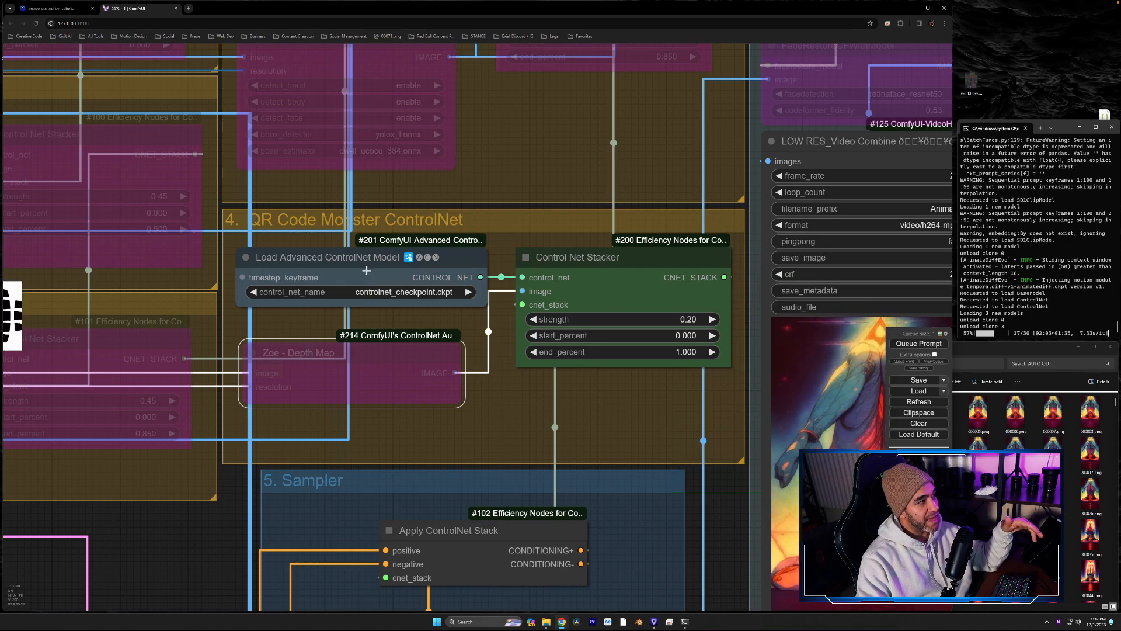
- Rename the QR Code Monster group as "4. QR Code Monster / ControlGIF ControlNet"
right_click(377, 214)
click(397, 351)
click(438, 358)
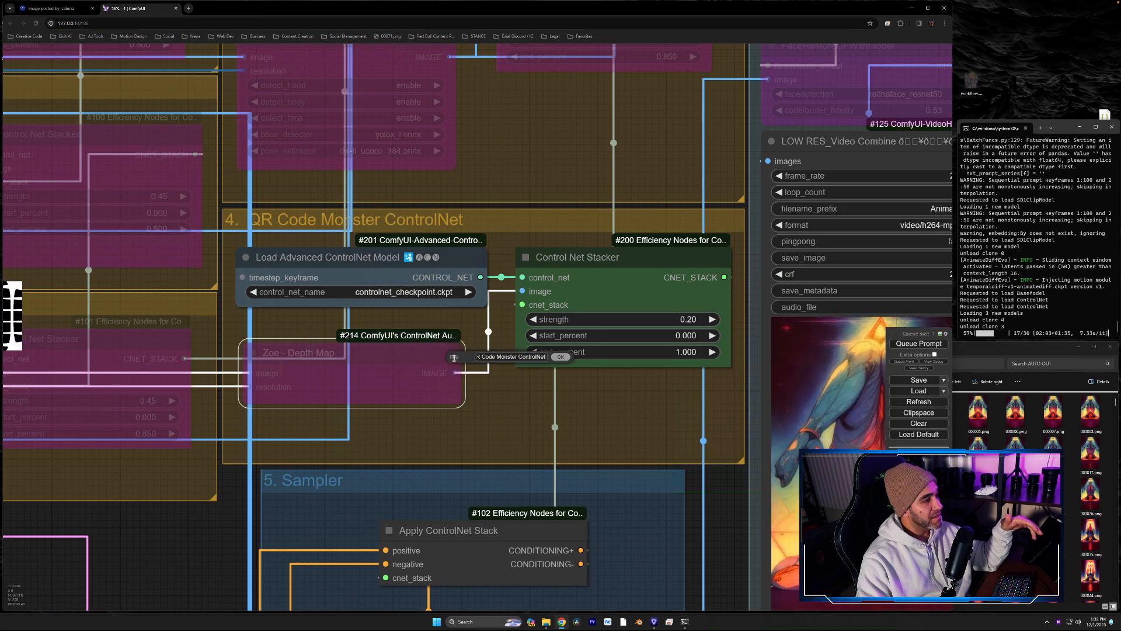
double_click(509, 356)
click(524, 357)
key(Right)
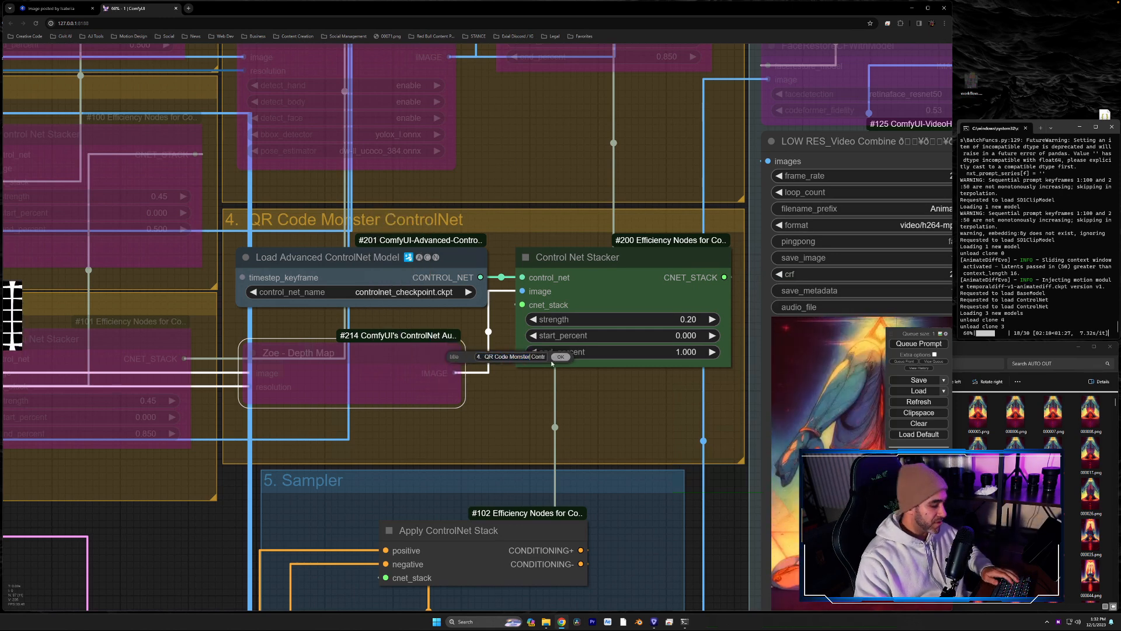
text(/ ControlGIF)
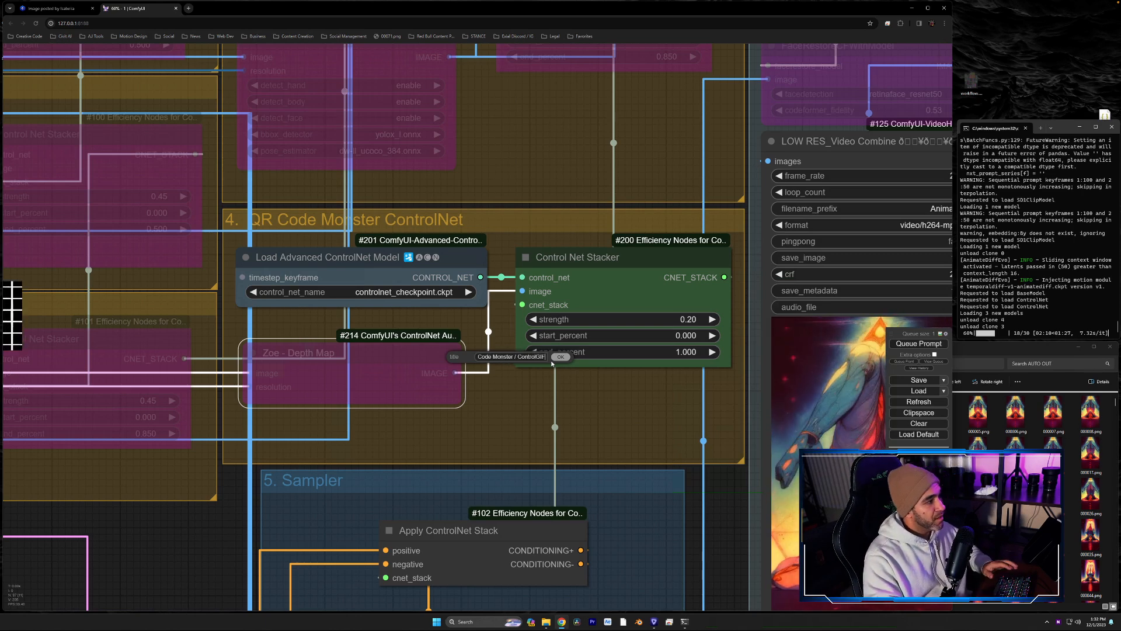
key(Return)
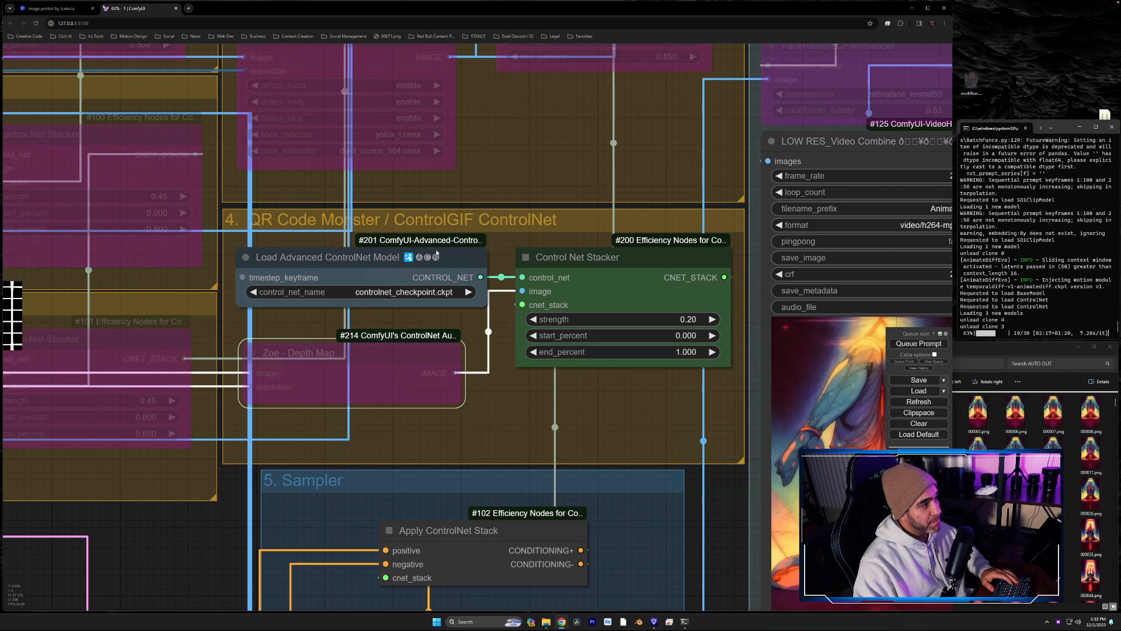
- Check the available models in the Load Advanced ControlNet Model node, and view the sampler progress and low-res output
click(393, 292)
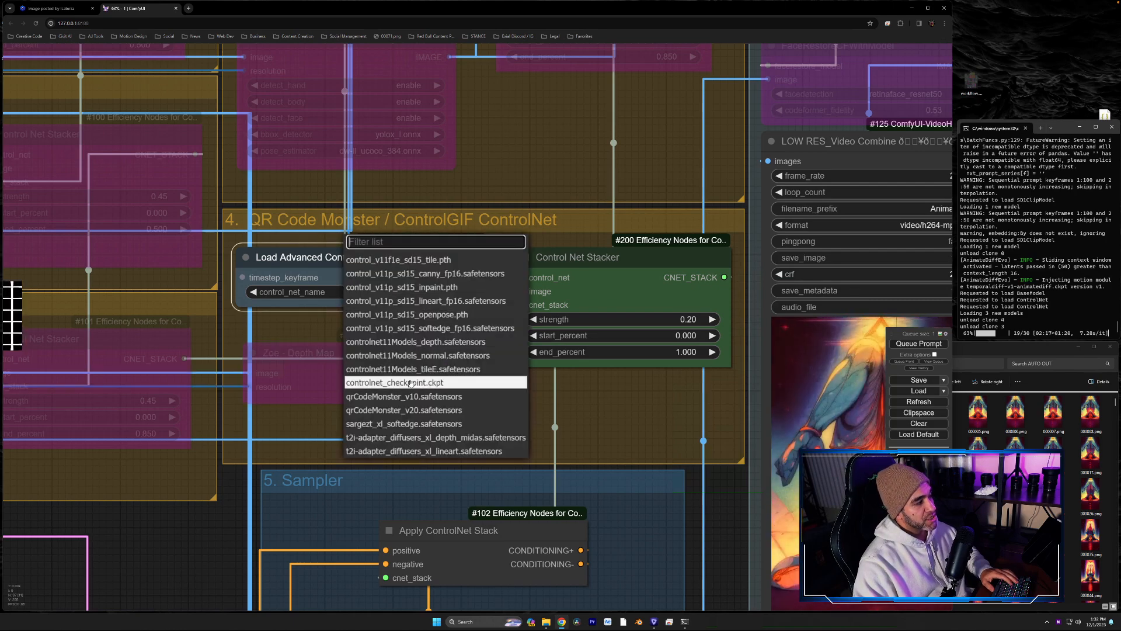
click(608, 418)
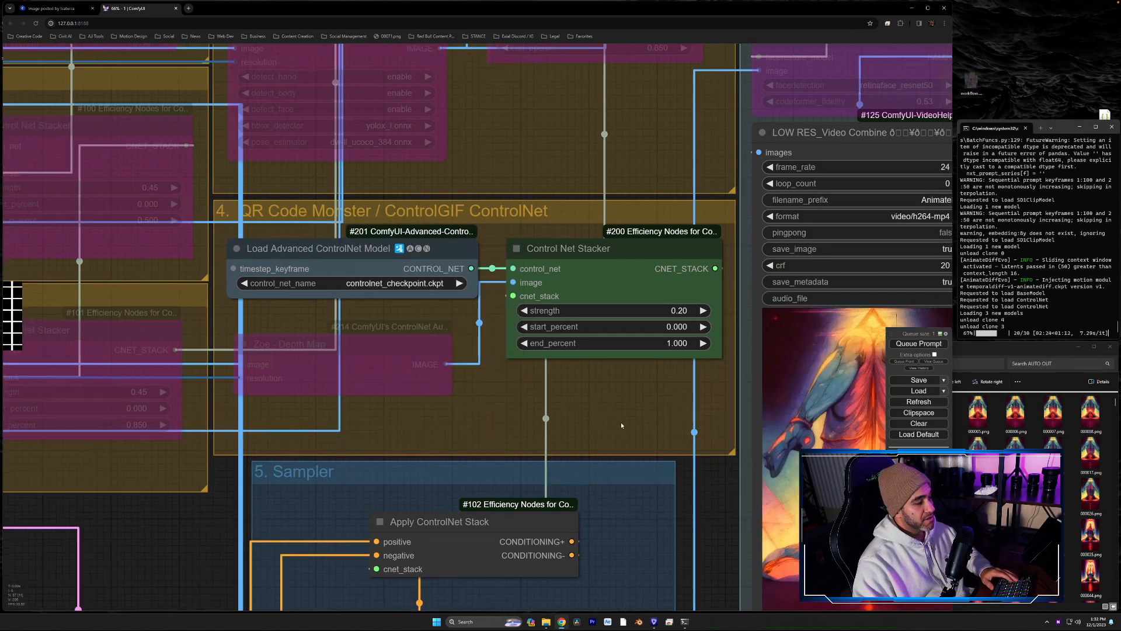
drag(622, 425, 458, 164)
scroll(411, 429, down, 3)
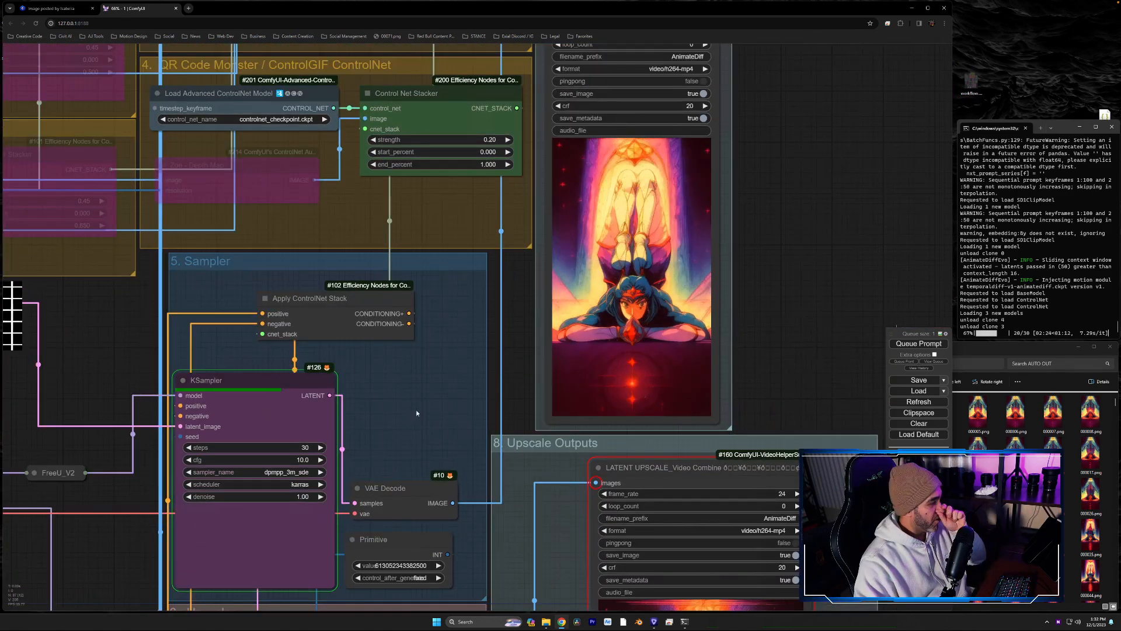
drag(770, 326, 793, 367)
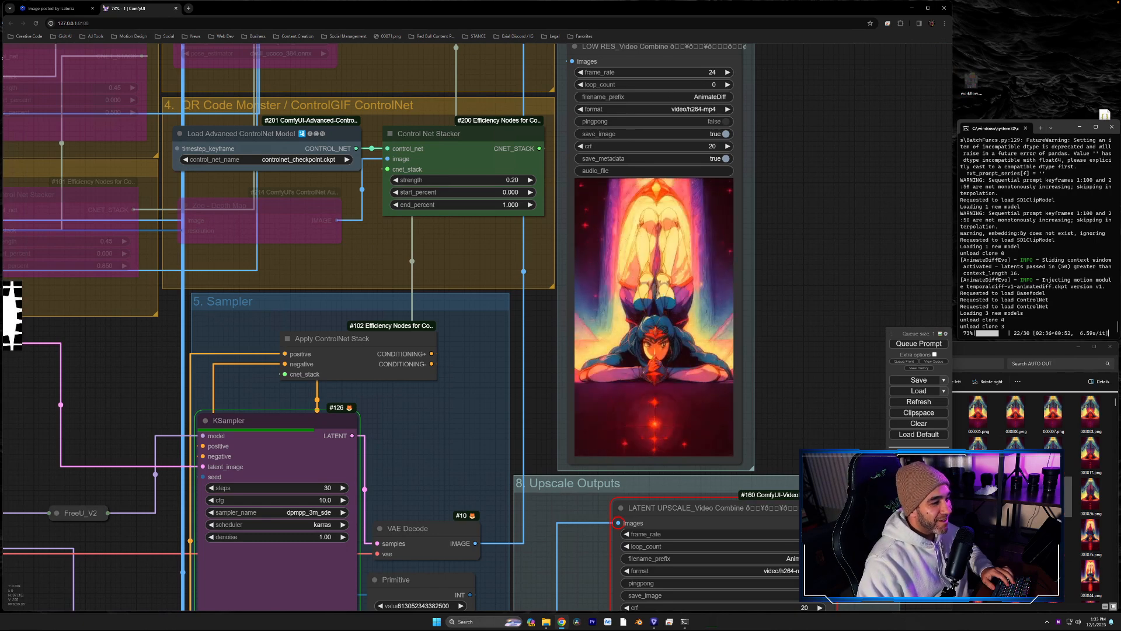
- Switch to the ComfyUI output folder, play AnimateDiff_01182.mp4 in VLC, and close it to return to ComfyUI
key(alt+Tab)
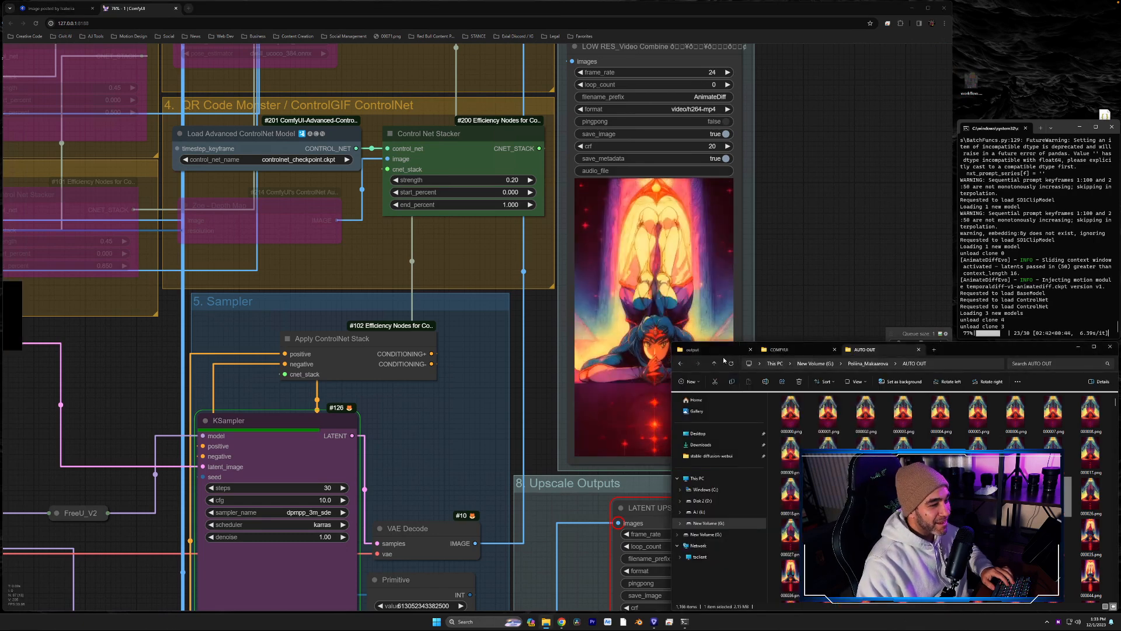
click(720, 353)
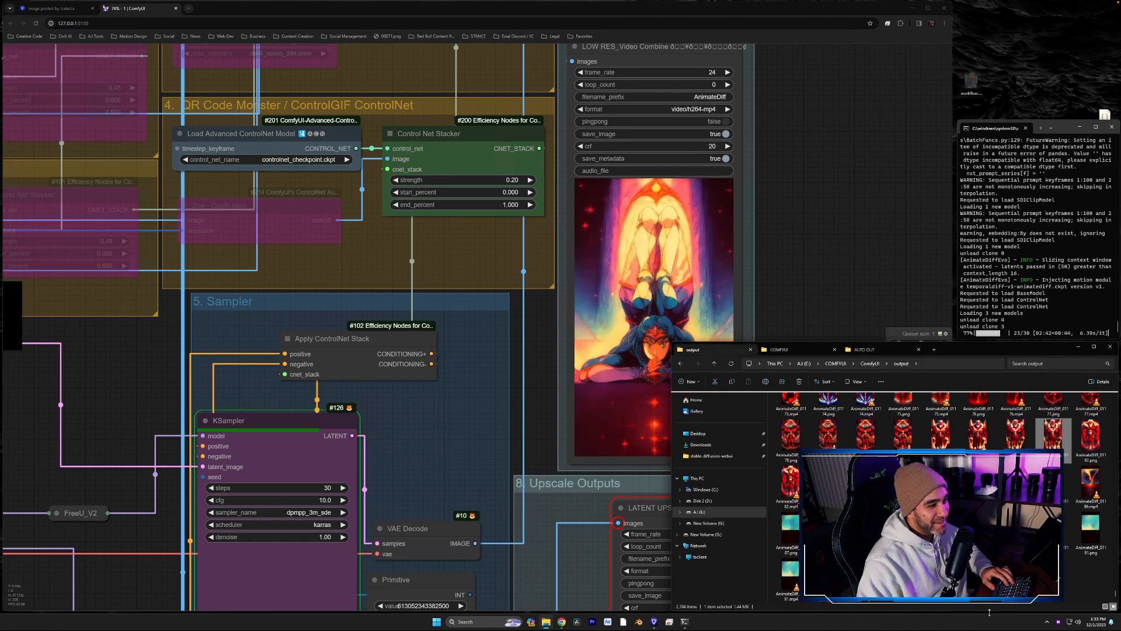
double_click(789, 480)
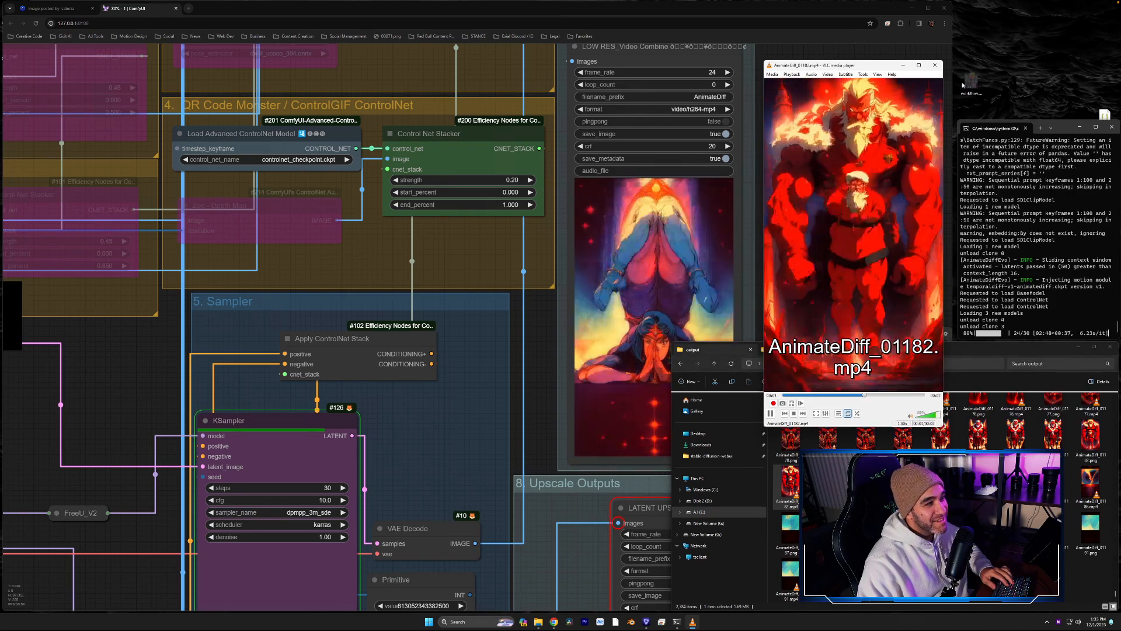
drag(941, 426, 1040, 579)
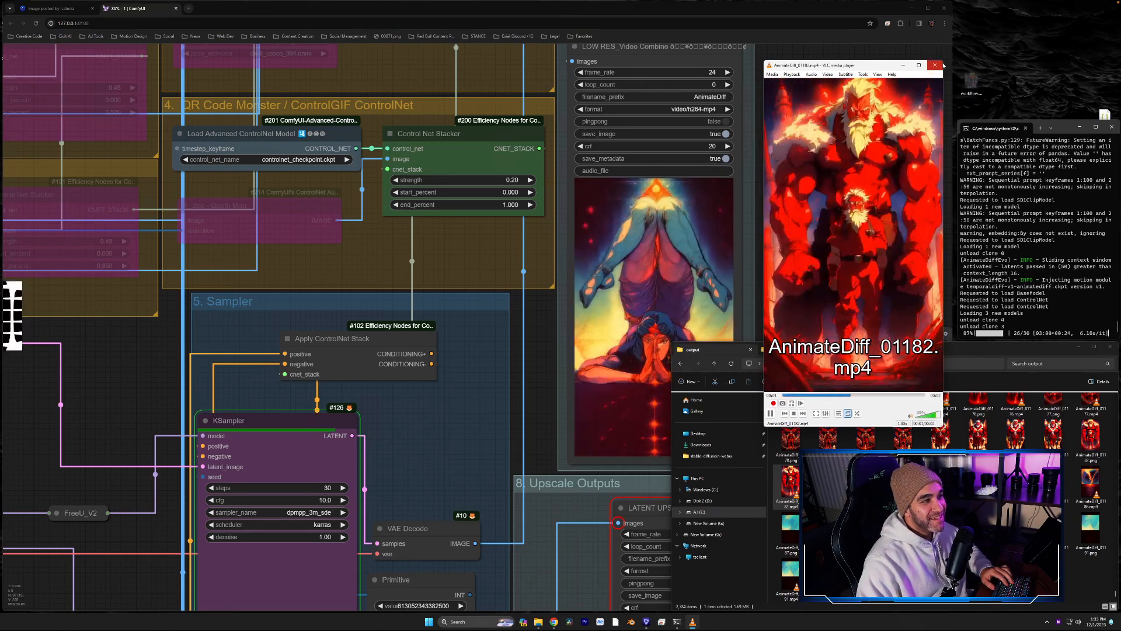
click(942, 65)
click(867, 317)
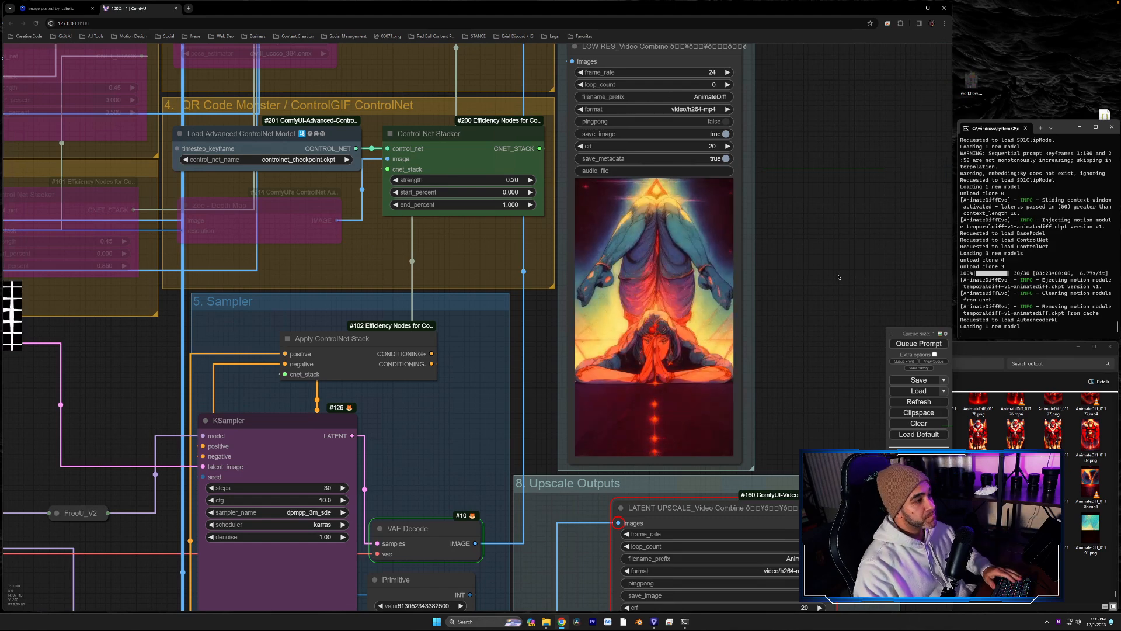
- Review the finished low-res render and load the black-and-white mask video into the video input node
scroll(825, 308, up, 3)
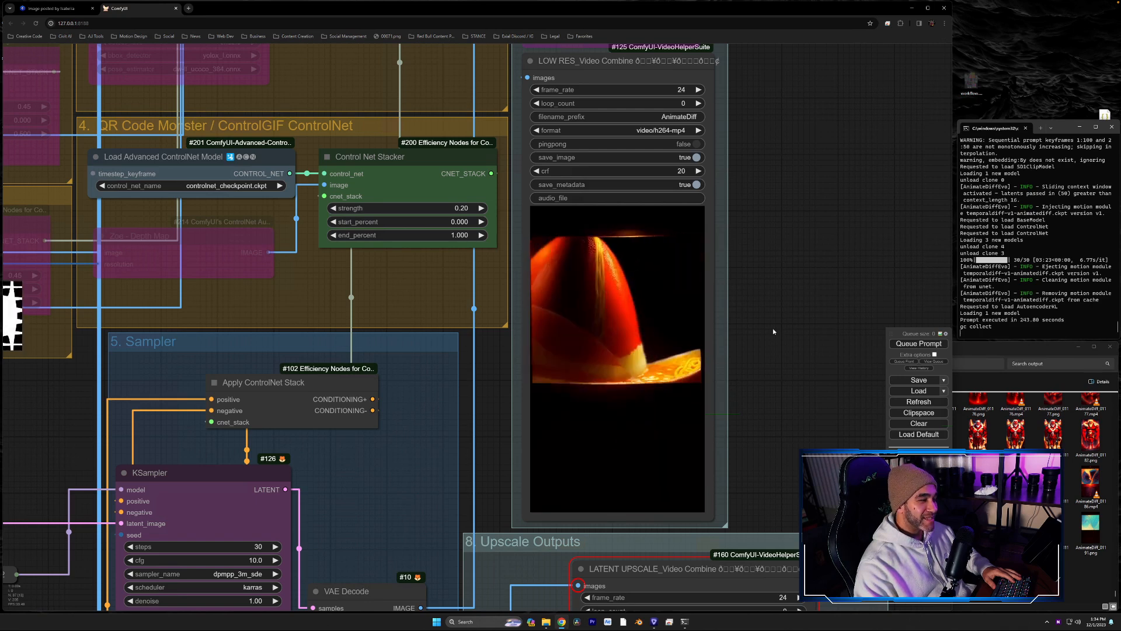
drag(757, 352, 768, 365)
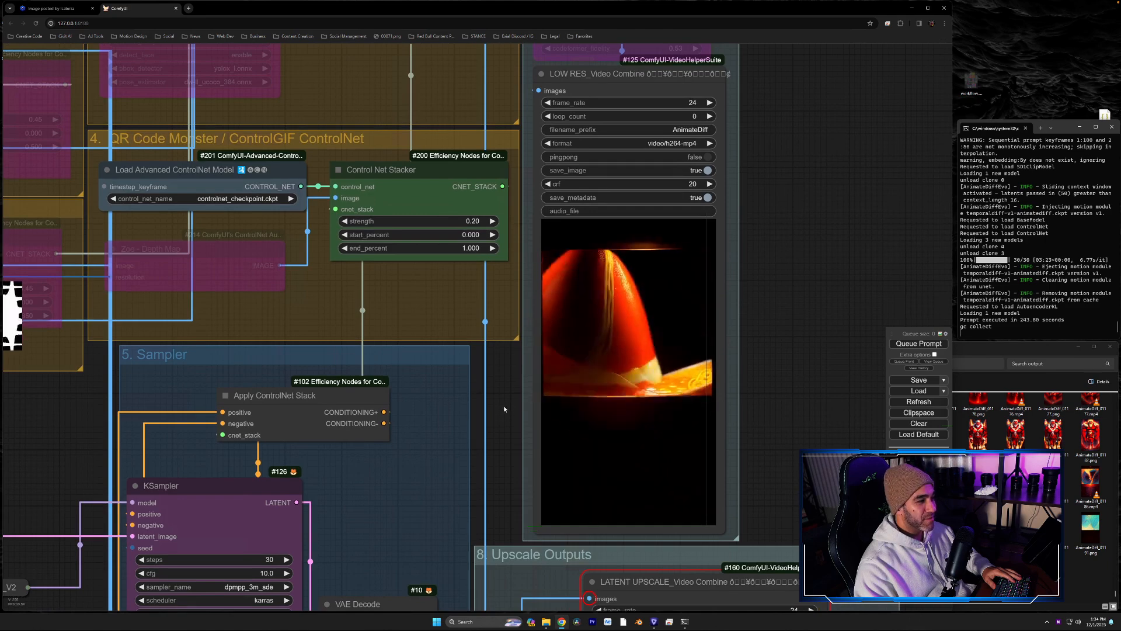
drag(503, 406, 505, 400)
scroll(506, 401, down, 5)
drag(219, 429, 685, 380)
click(264, 304)
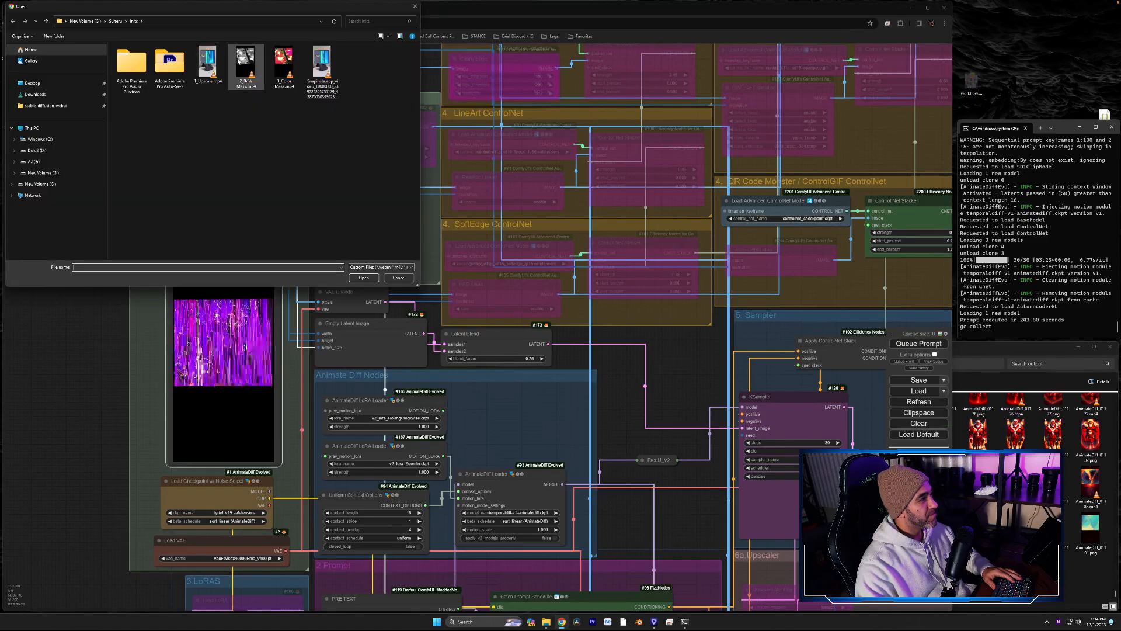
double_click(246, 68)
- Queue the prompt to render with the new mask video, and inspect the low-res output preview and ControlGIF settings
drag(691, 339, 248, 410)
scroll(667, 390, up, 5)
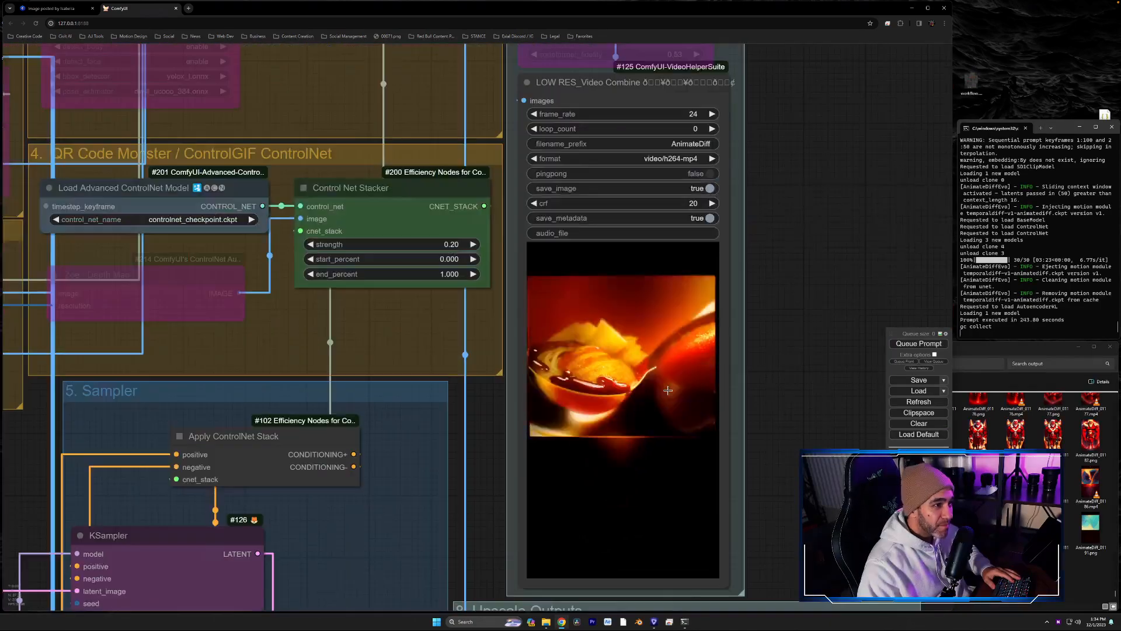
scroll(668, 390, down, 4)
scroll(771, 348, up, 2)
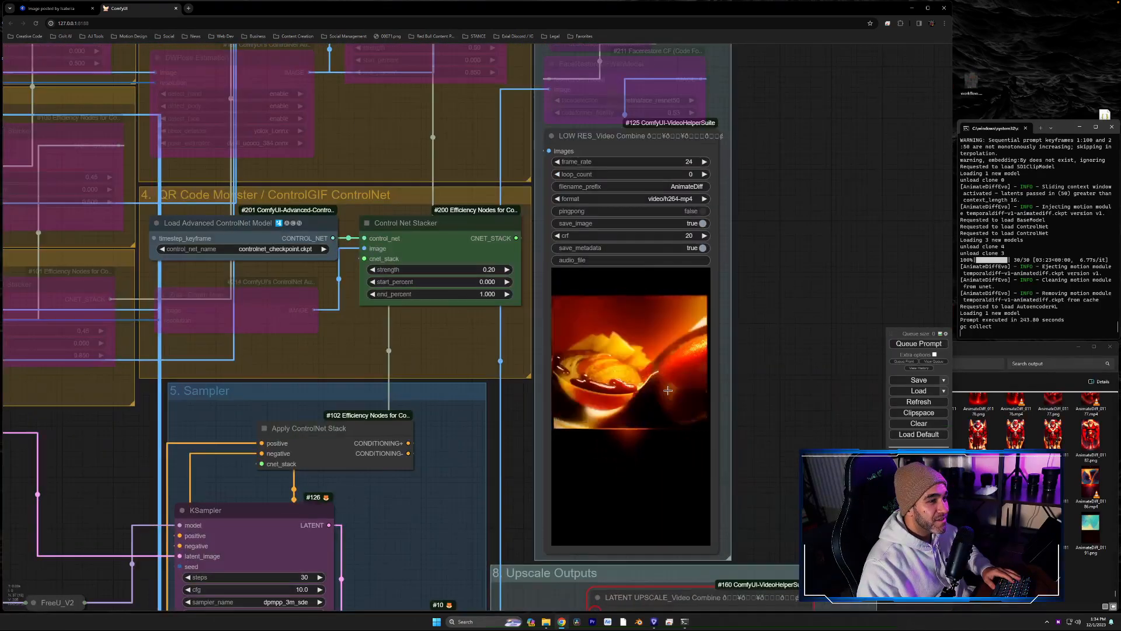
drag(786, 363, 713, 372)
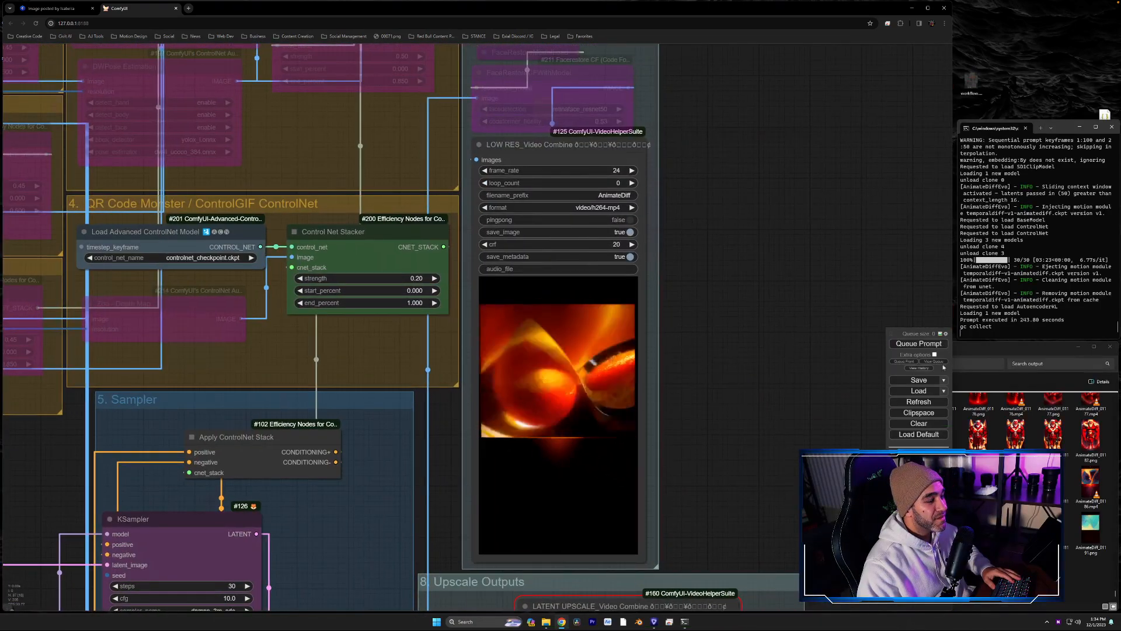
click(922, 345)
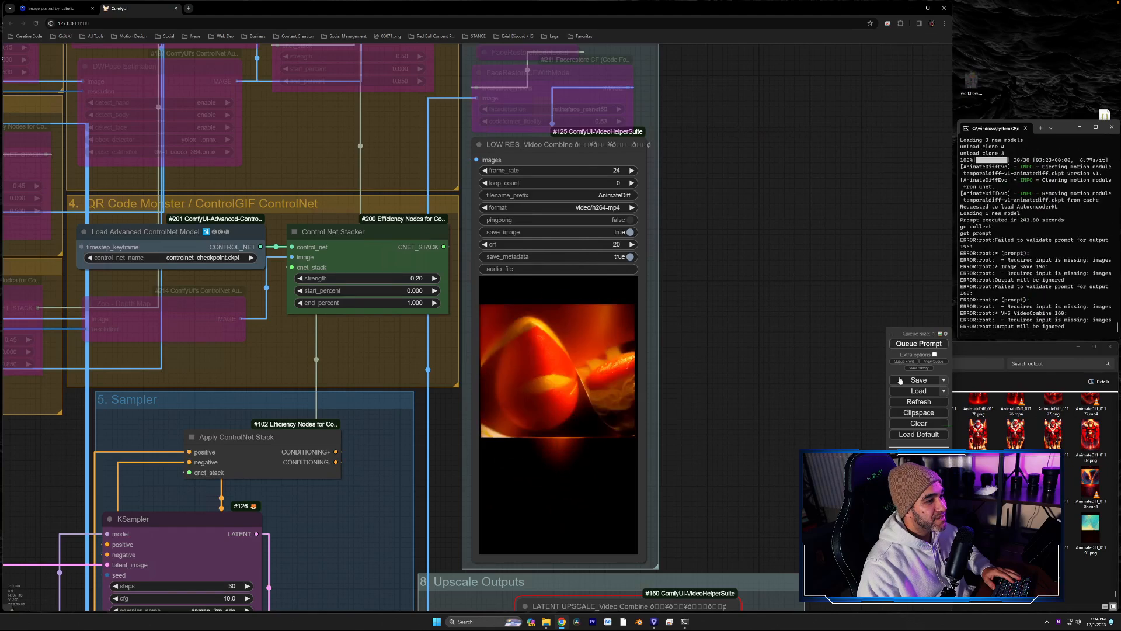
drag(764, 278, 748, 351)
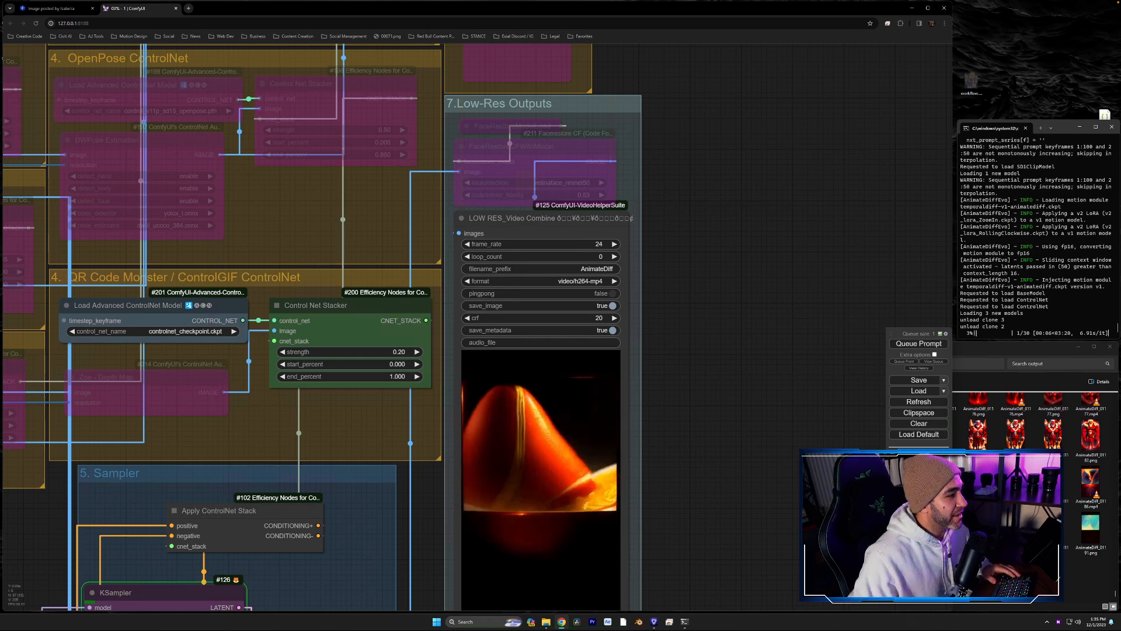
drag(765, 537, 751, 426)
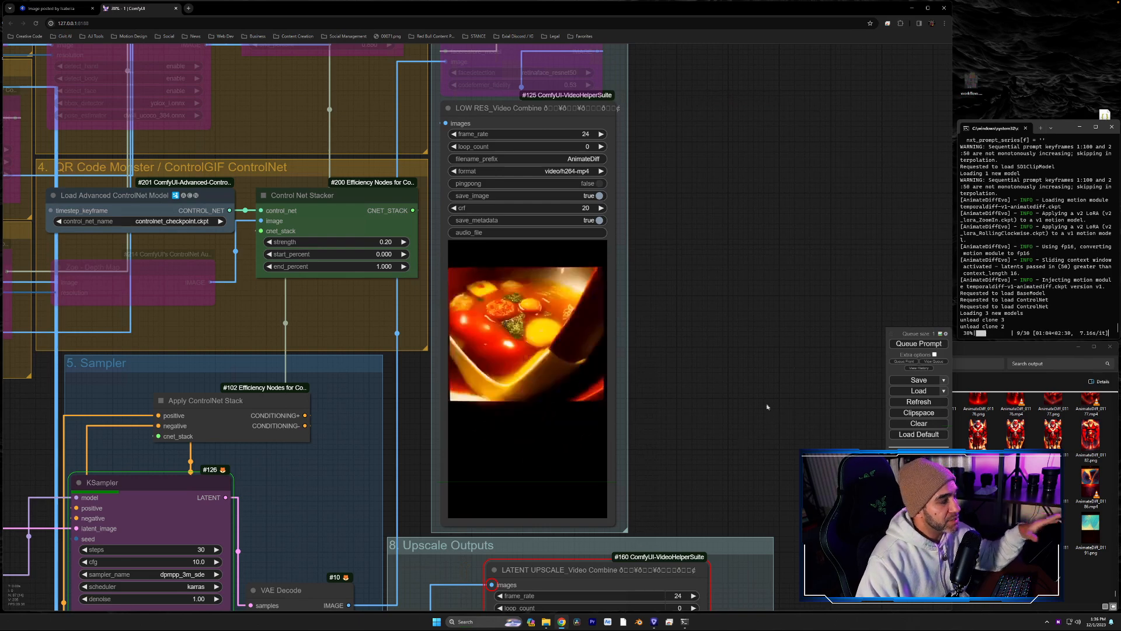
- Watch the low-res output preview, the KSampler and the upscale outputs while the render with the mask video runs
drag(751, 429, 825, 295)
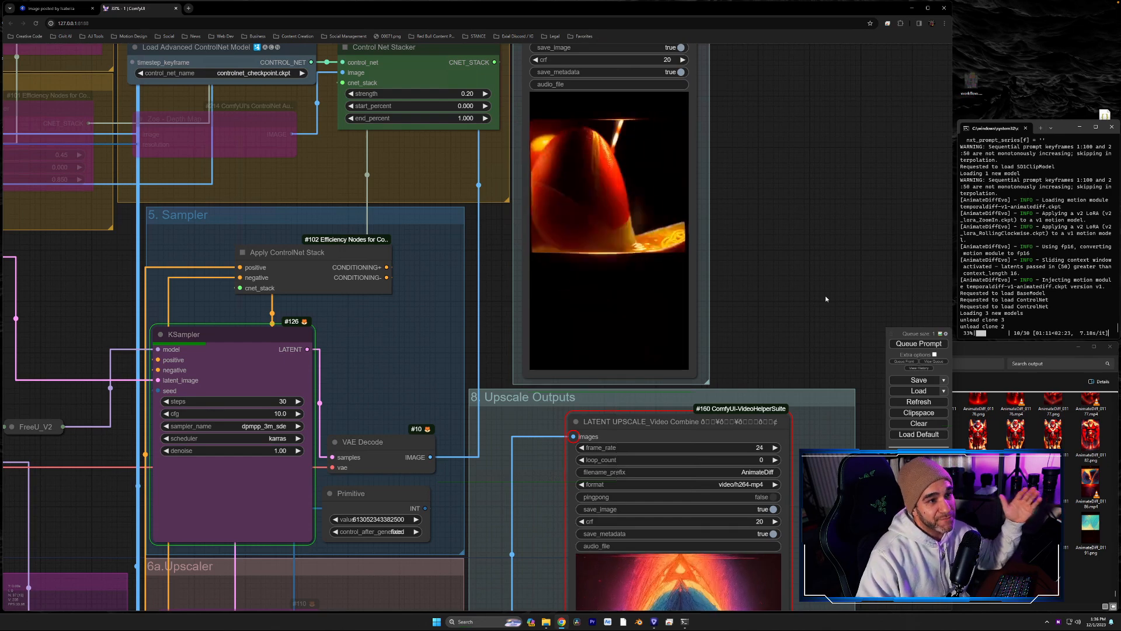
drag(825, 295, 766, 405)
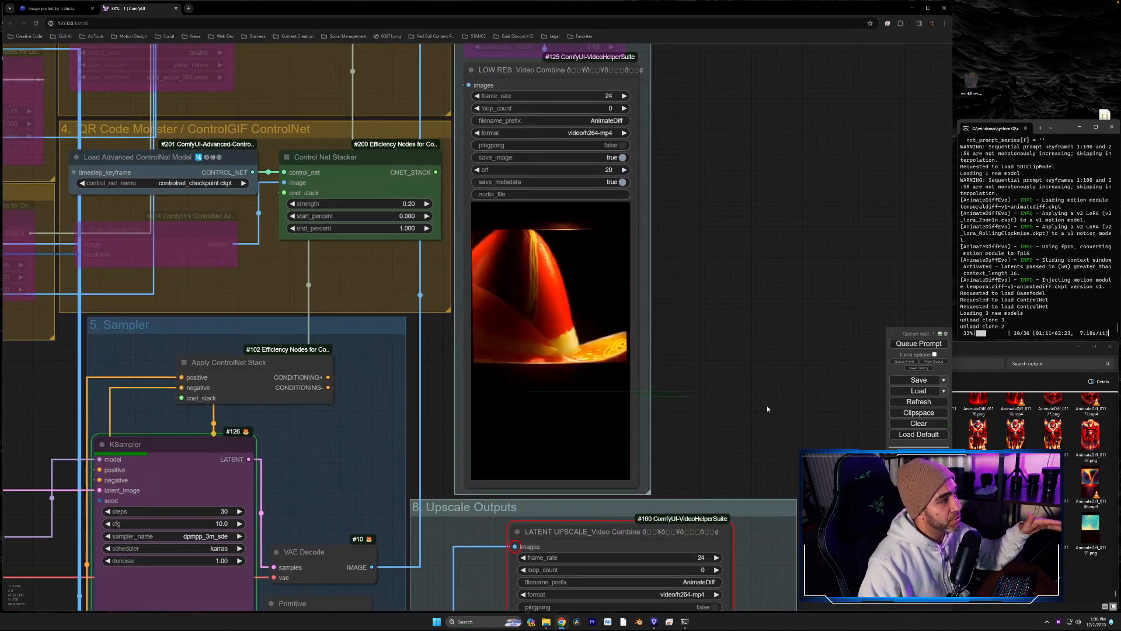
scroll(765, 394, down, 7)
scroll(764, 385, up, 4)
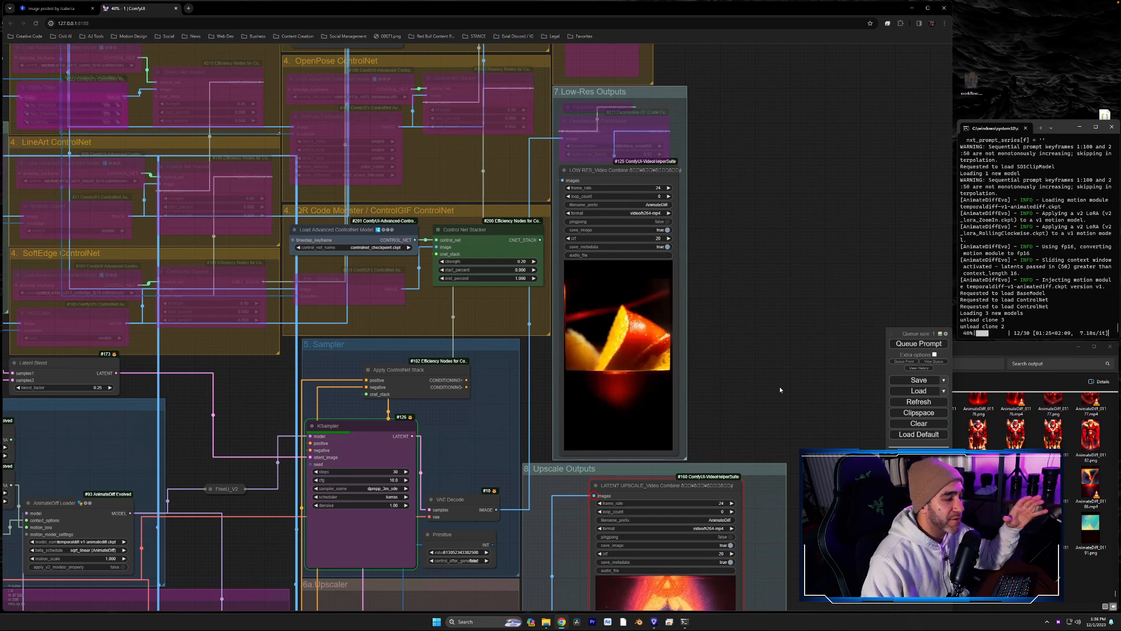
drag(780, 389, 754, 345)
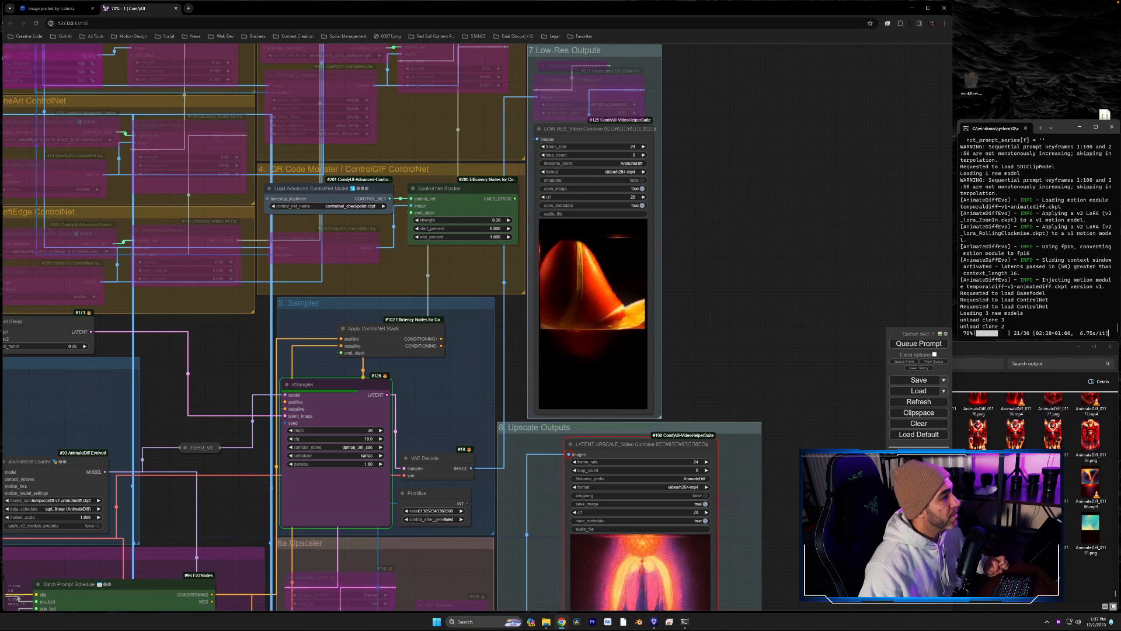
drag(798, 332, 861, 249)
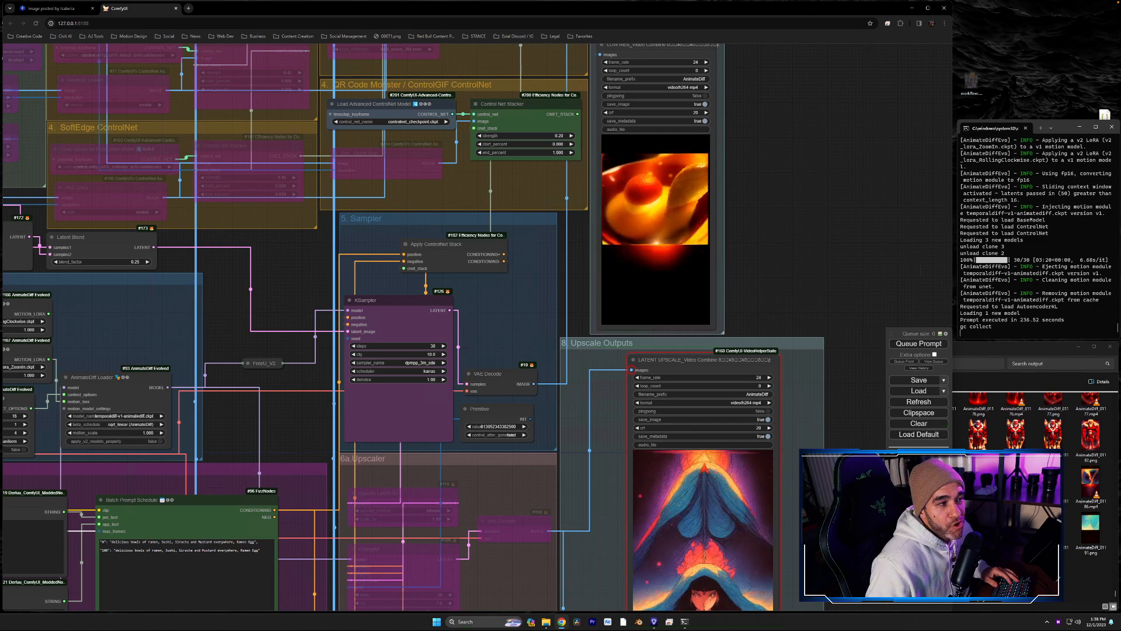
- Examine the finished mask-video render in the LOW RES_Video Combine node
drag(786, 304, 788, 422)
drag(767, 365, 771, 413)
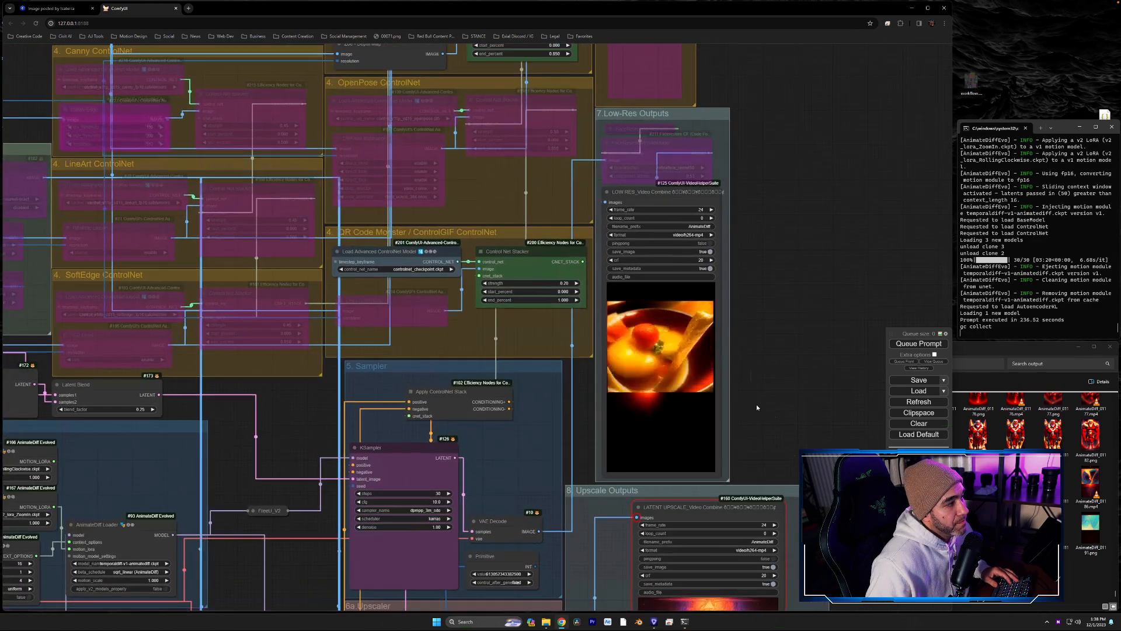
scroll(762, 409, up, 4)
drag(736, 355, 688, 425)
scroll(695, 409, down, 5)
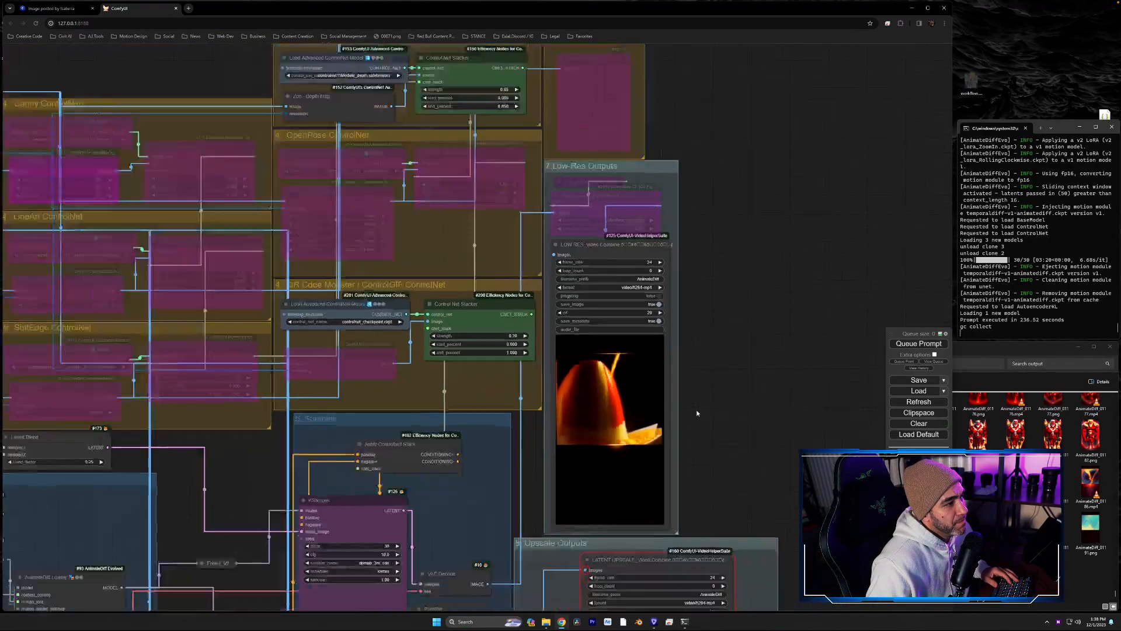
scroll(696, 413, up, 3)
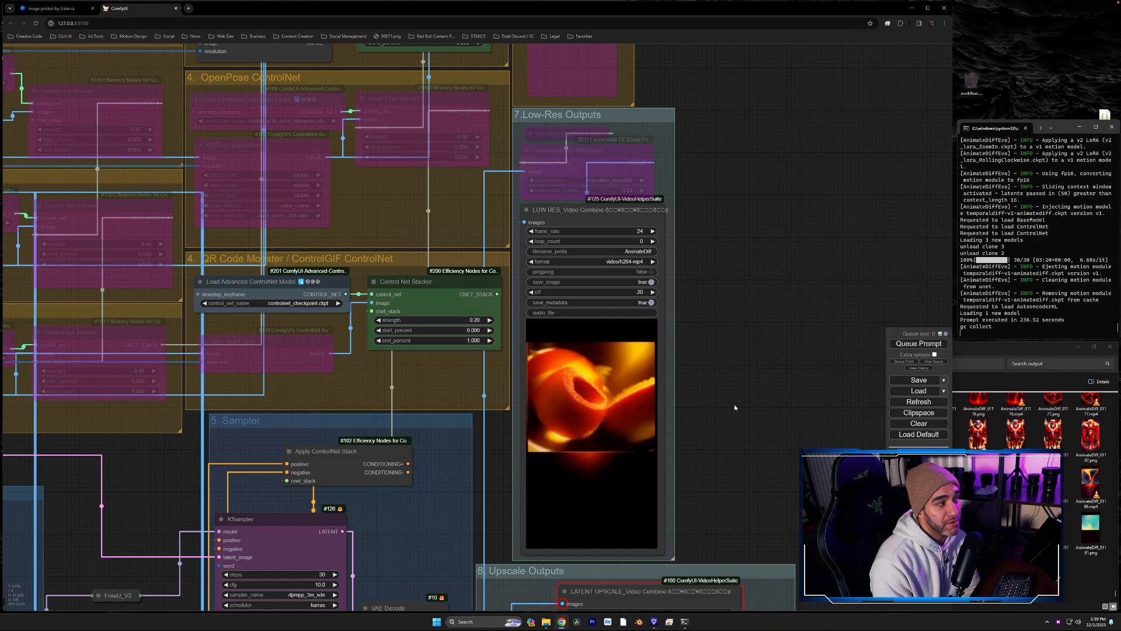
- Switch the checkpoint to helloyoung25d_V10f.safetensors and queue the prompt for a new render
drag(145, 485, 1023, 145)
drag(313, 124, 258, 278)
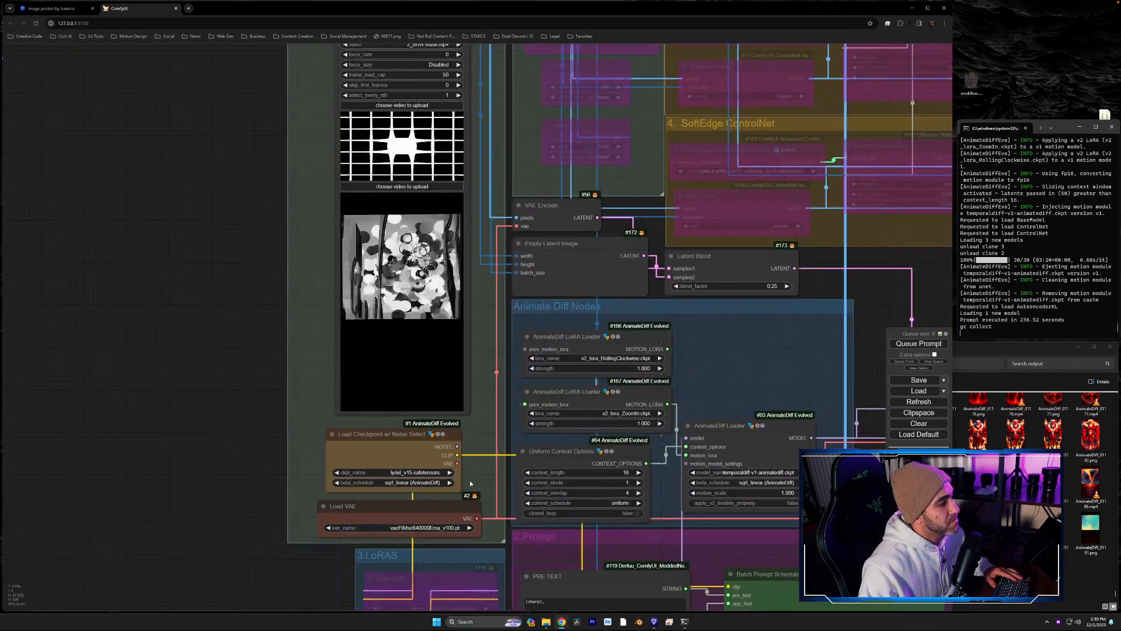
click(425, 474)
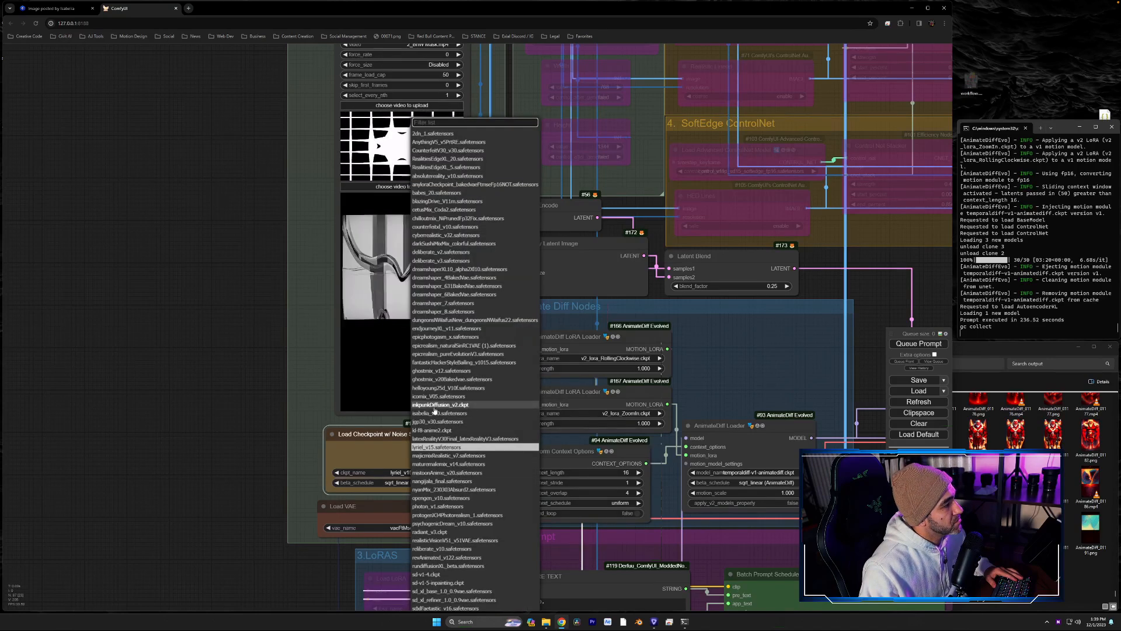
click(434, 389)
click(914, 343)
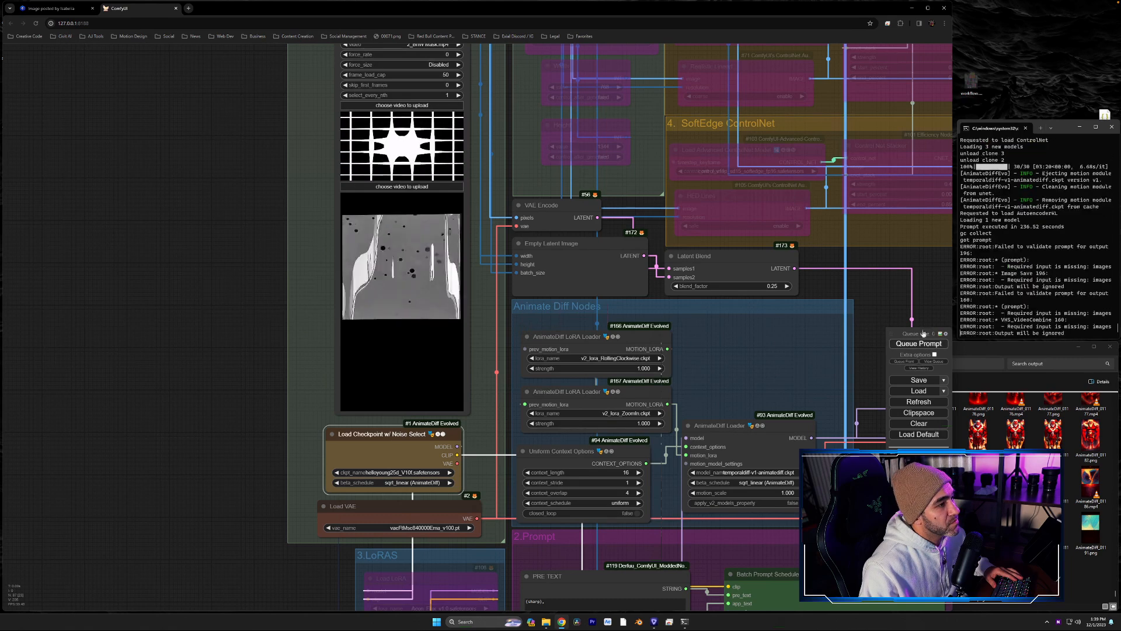
drag(927, 307, 326, 386)
drag(705, 374, 631, 263)
drag(589, 207, 547, 148)
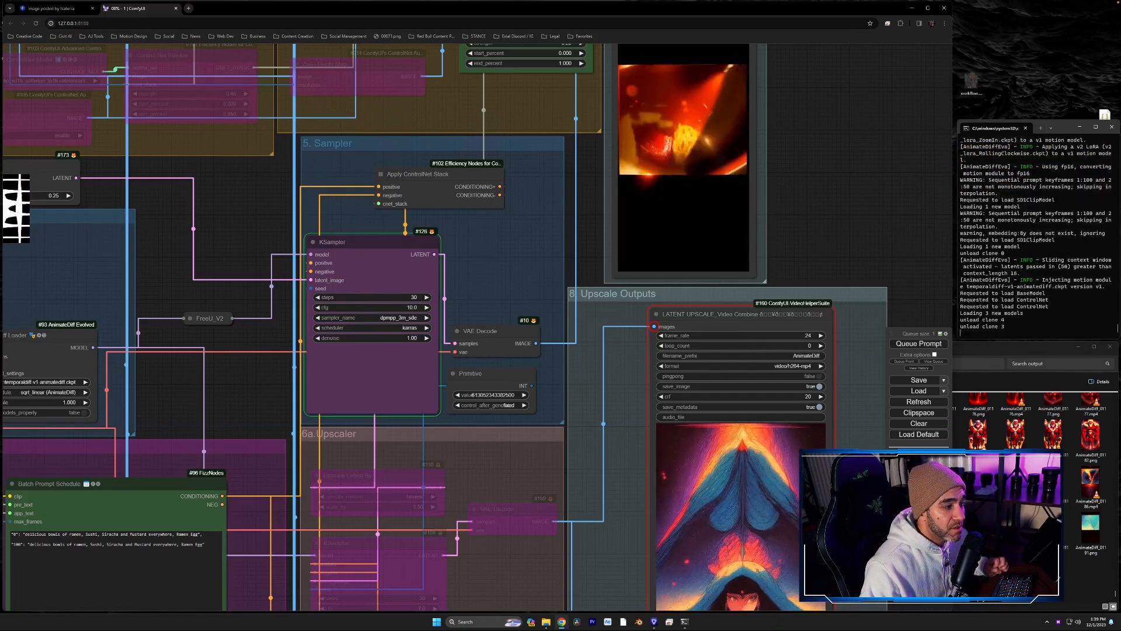
- Browse the custom nodes list in ComfyUI Manager to see what is installed, and close the manager
click(918, 456)
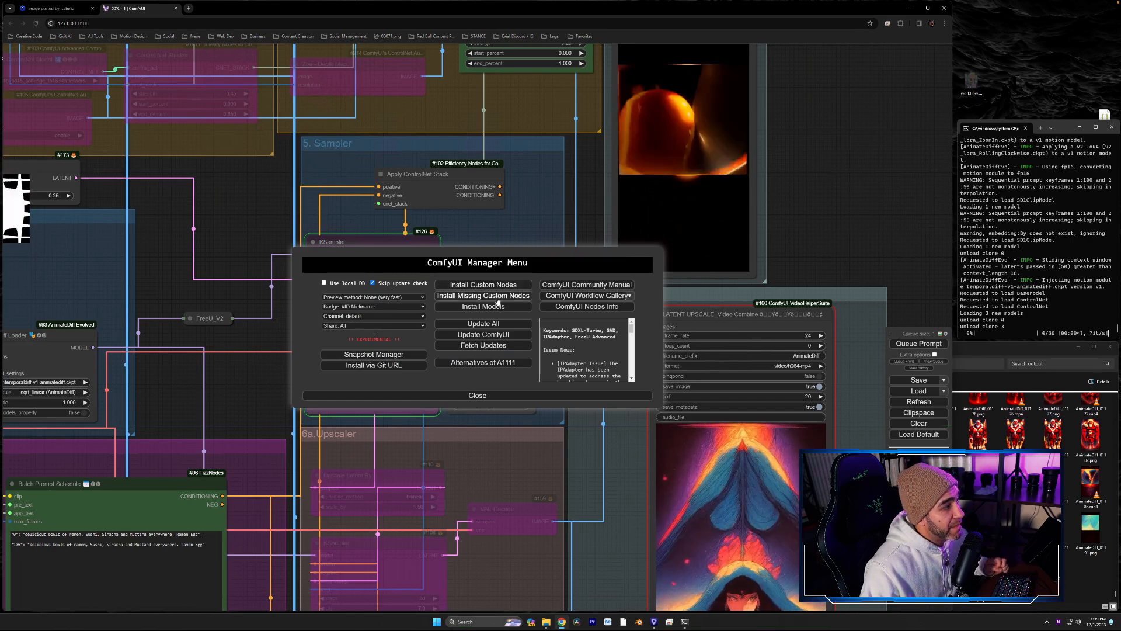
click(475, 286)
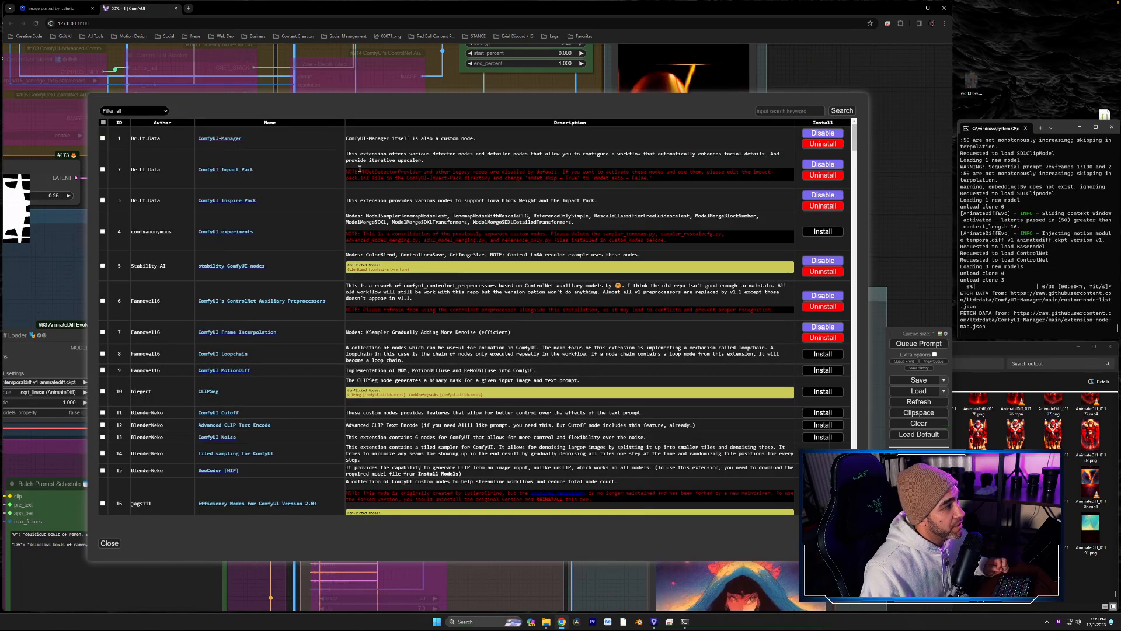
scroll(472, 271, down, 10)
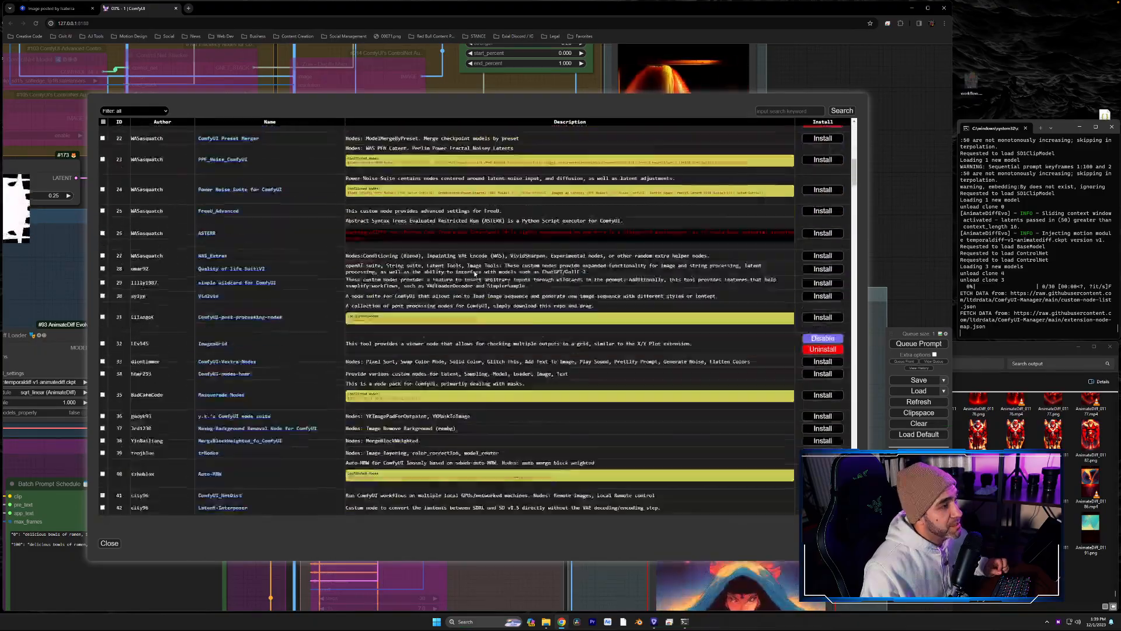
scroll(475, 273, down, 20)
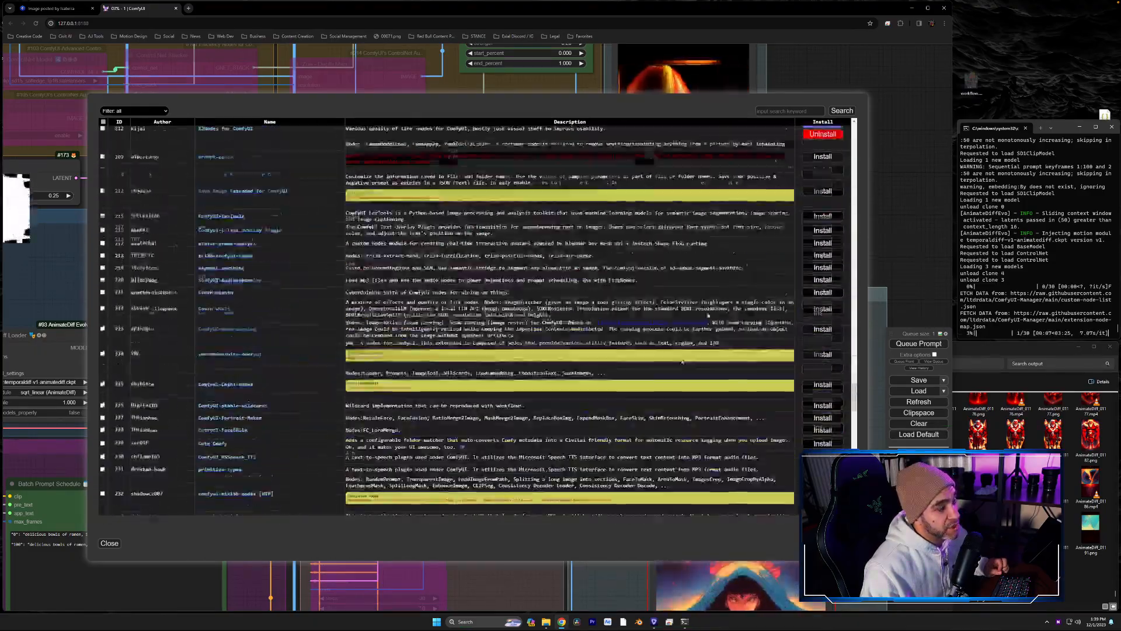
drag(854, 430, 849, 126)
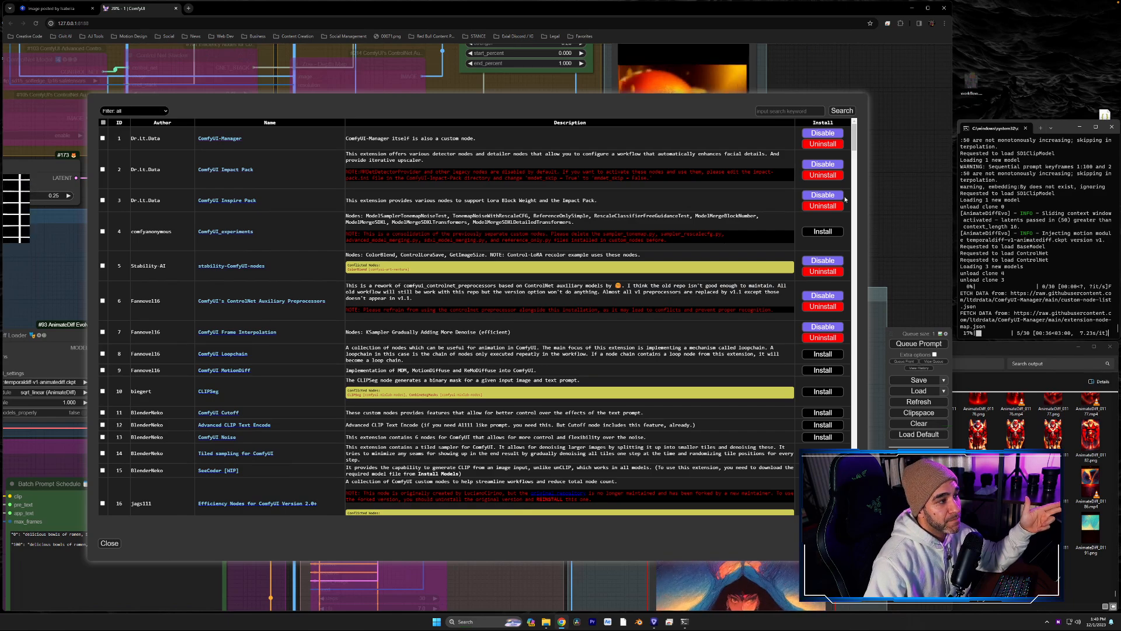
drag(855, 144, 854, 306)
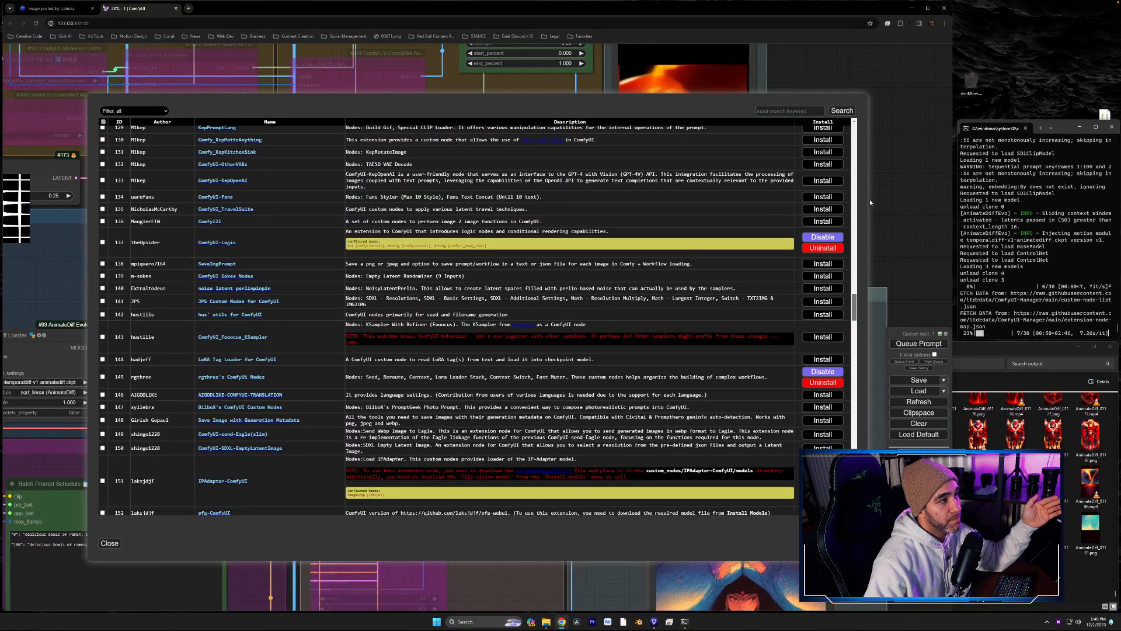
click(110, 543)
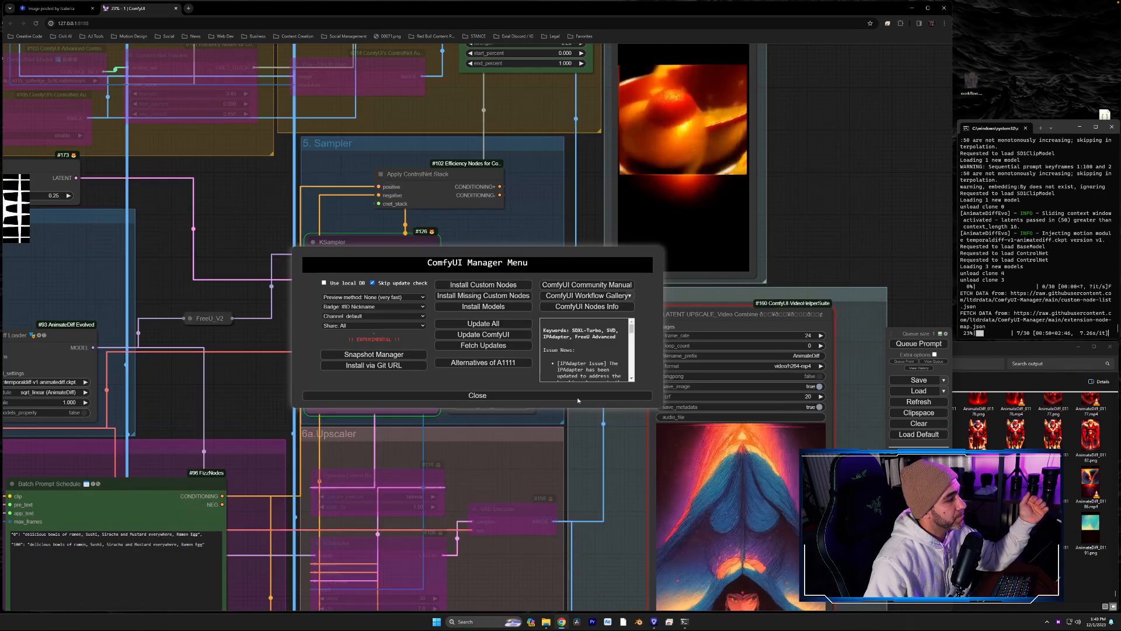
click(478, 395)
- Review the low-res preview, batch prompt schedule and LoRA nodes while the render with the new checkpoint runs
drag(828, 212, 804, 240)
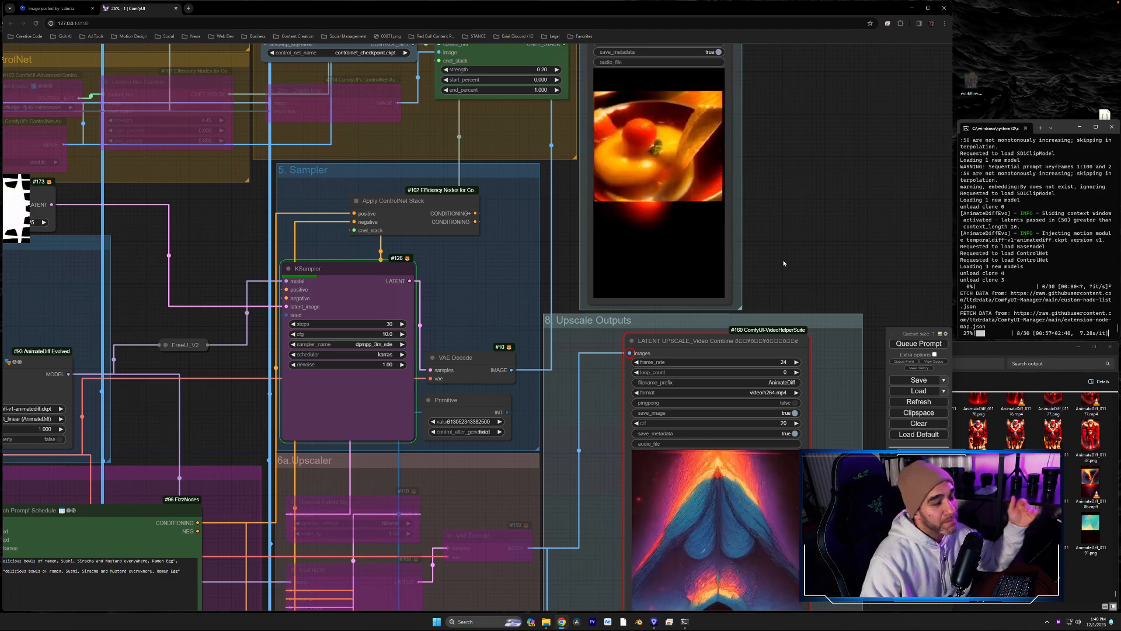
drag(784, 217, 754, 366)
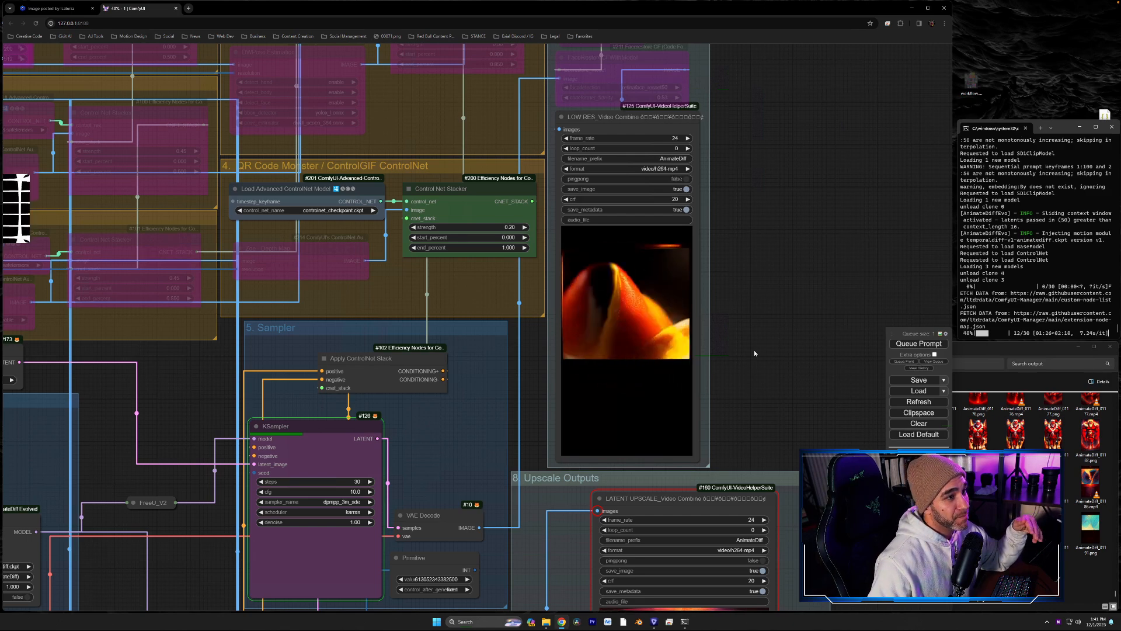
drag(850, 398, 807, 347)
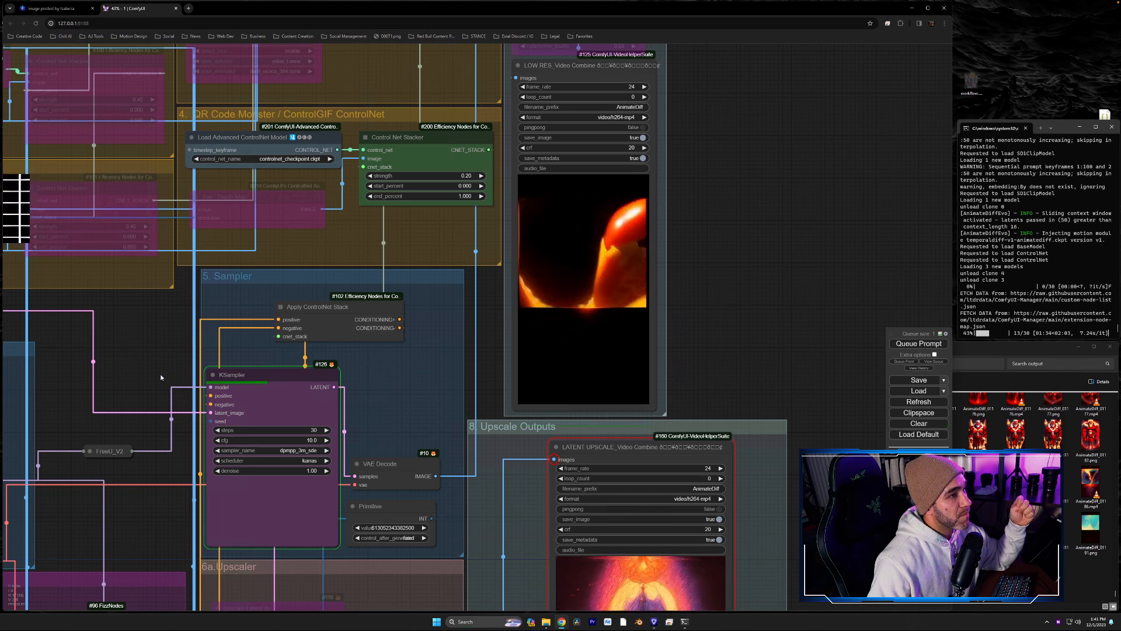
drag(99, 369, 626, 2)
drag(635, 317, 656, 254)
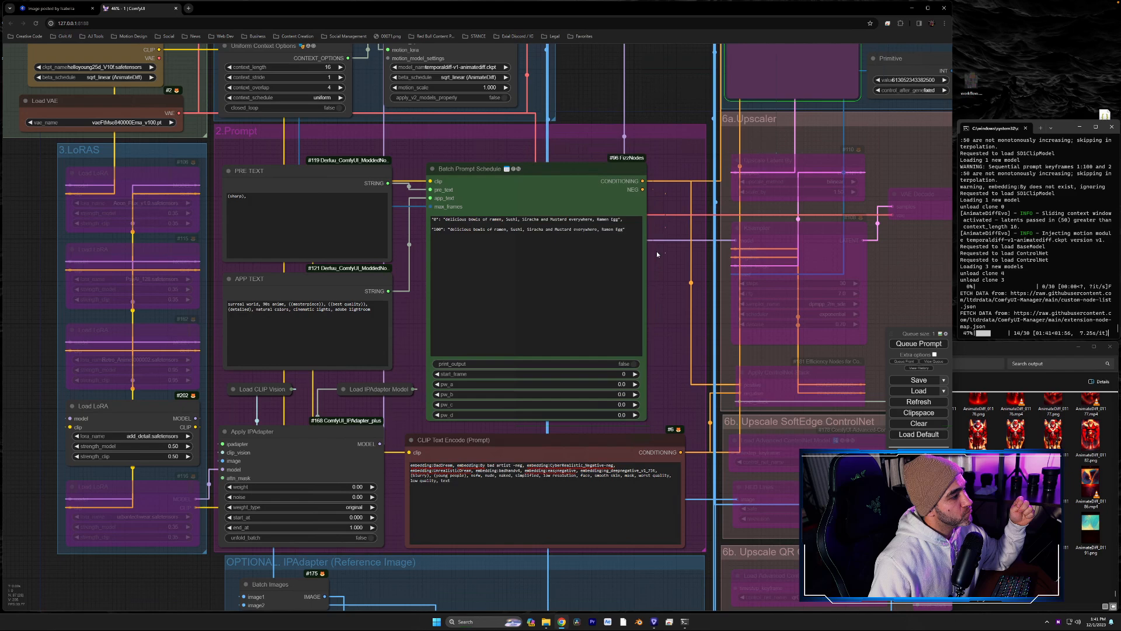
drag(681, 156, 611, 362)
drag(836, 200, 743, 320)
drag(797, 248, 616, 356)
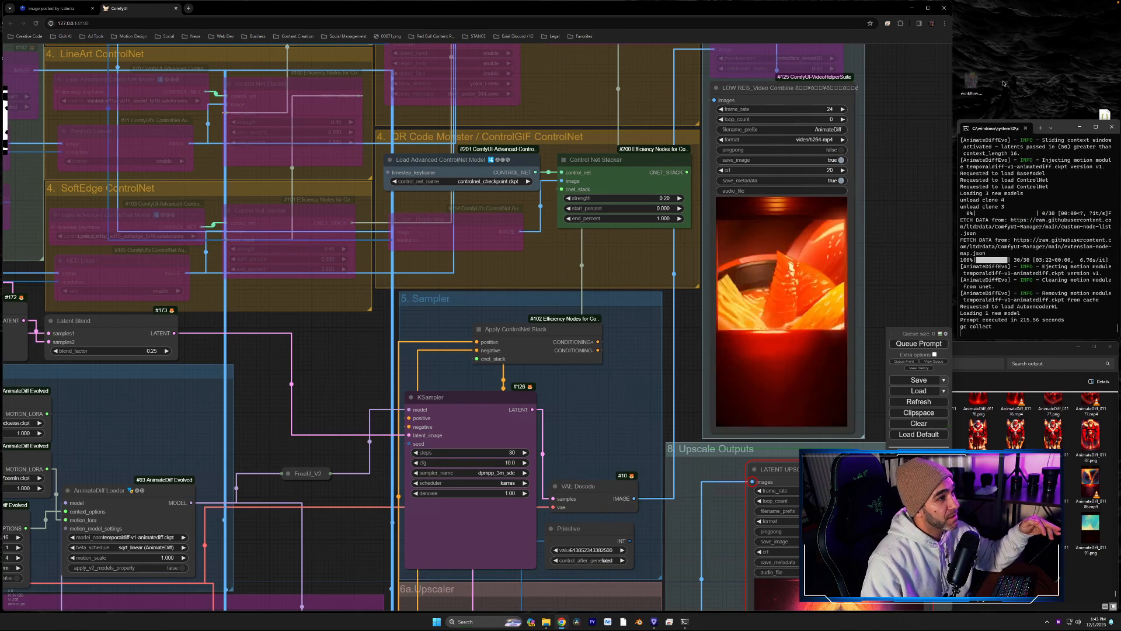
- Inspect the finished low-res render made with the new checkpoint at close range
drag(923, 196, 836, 264)
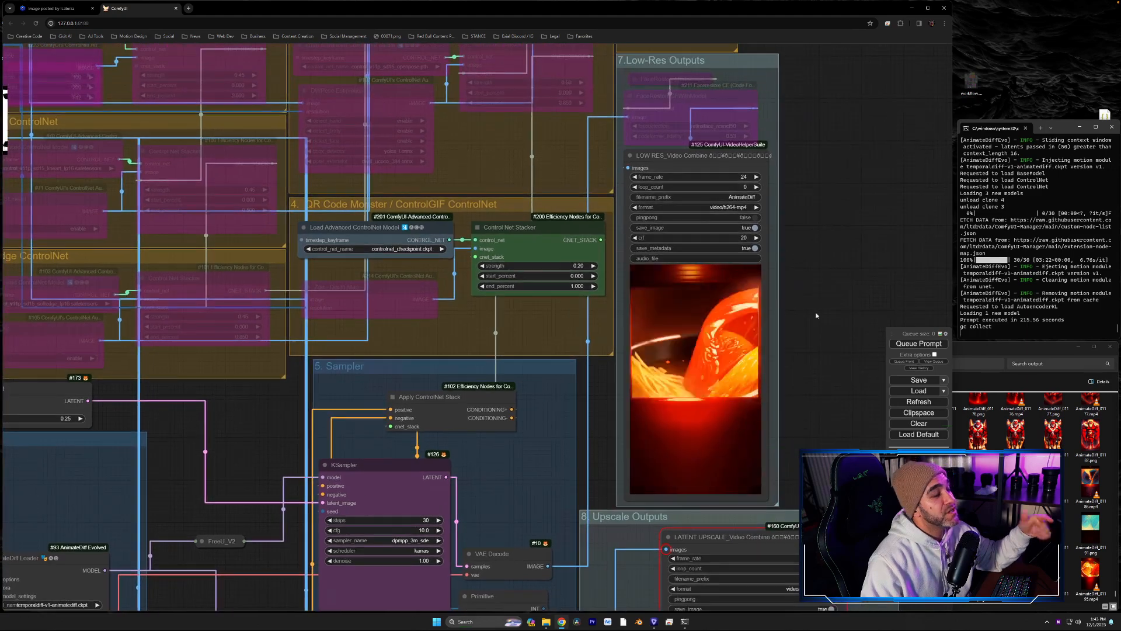
scroll(816, 310, up, 5)
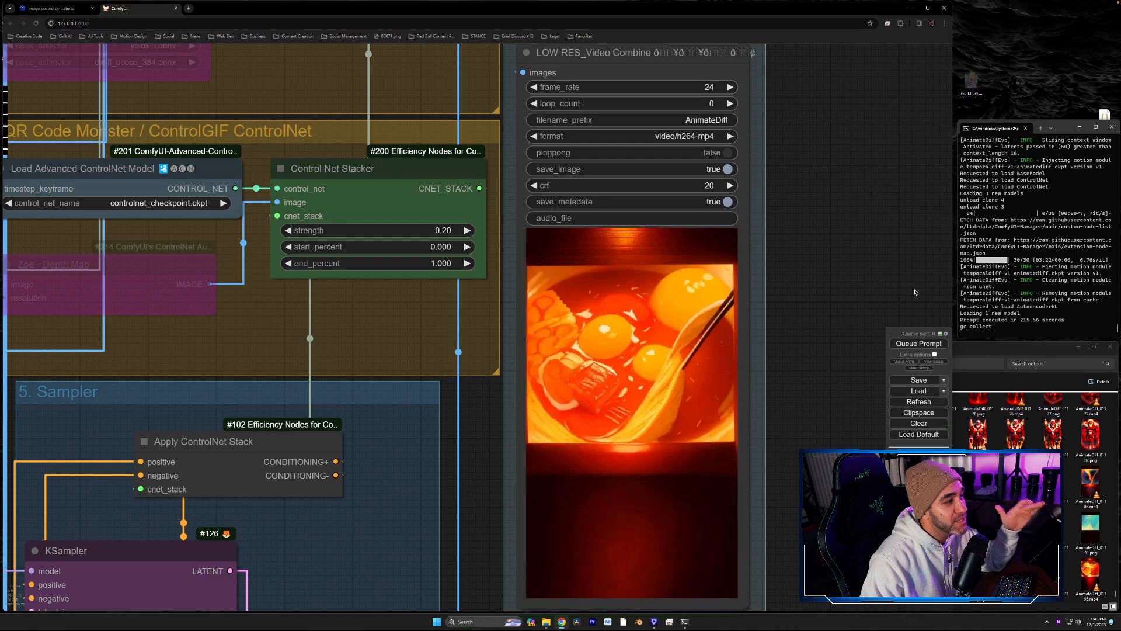
scroll(810, 362, down, 3)
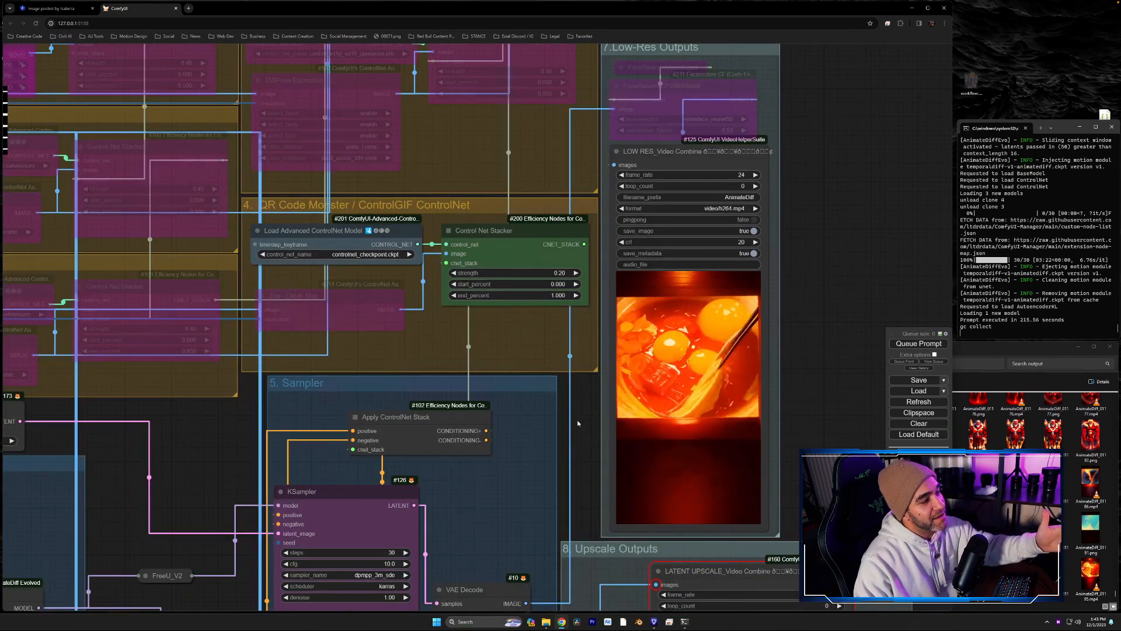
- Examine the video previews in the Load Video node up close and compare them with the low-res output
drag(135, 462, 878, 379)
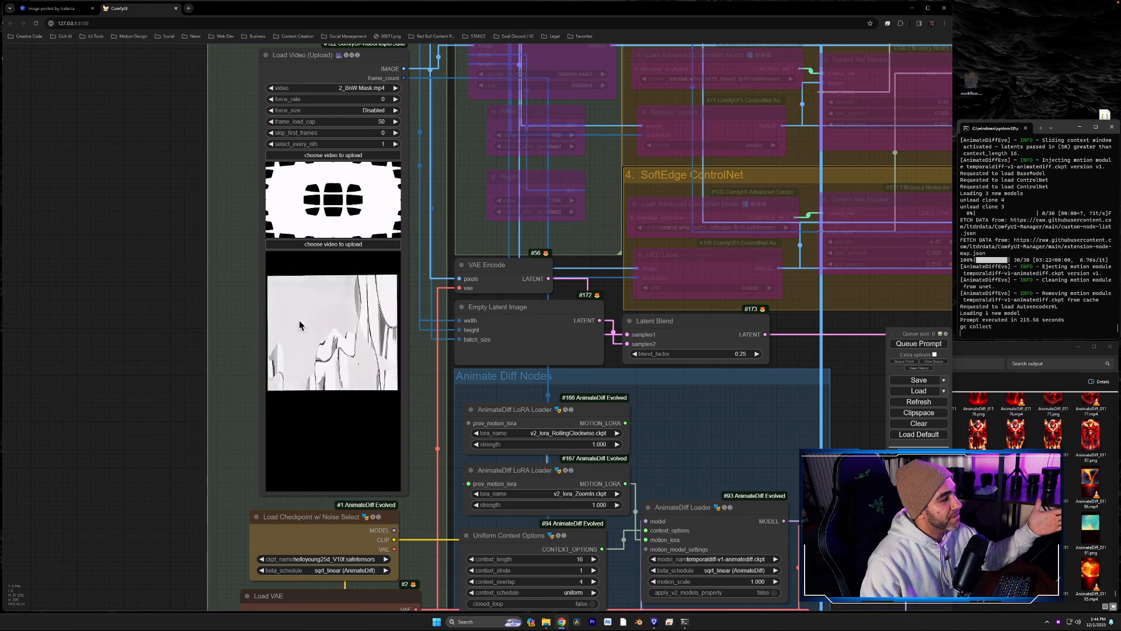
scroll(345, 330, up, 12)
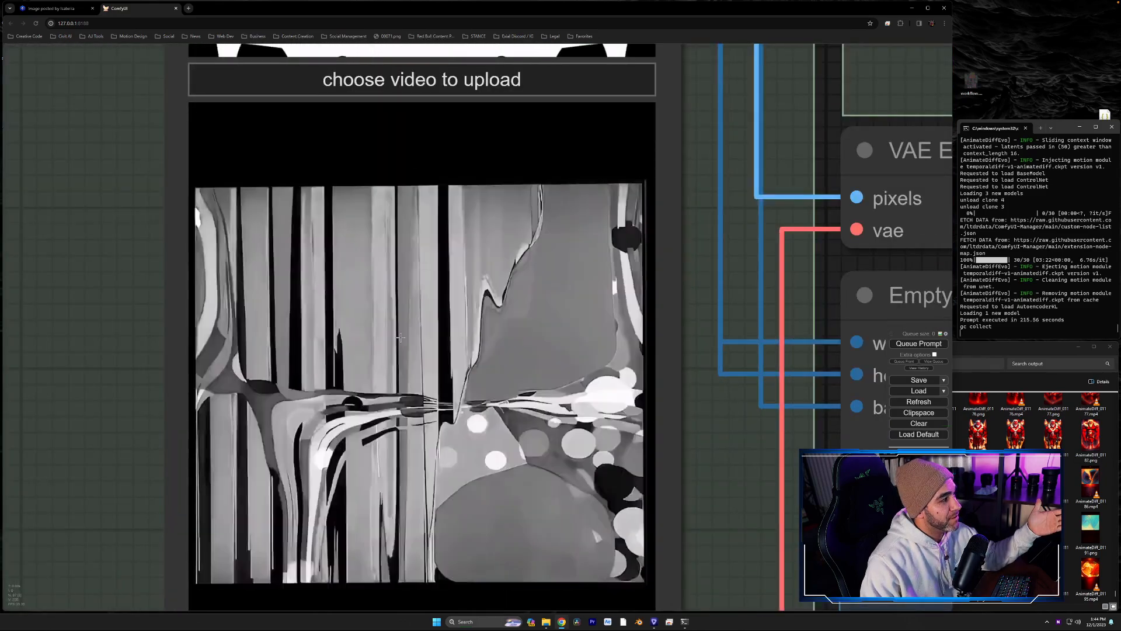
scroll(718, 499, down, 7)
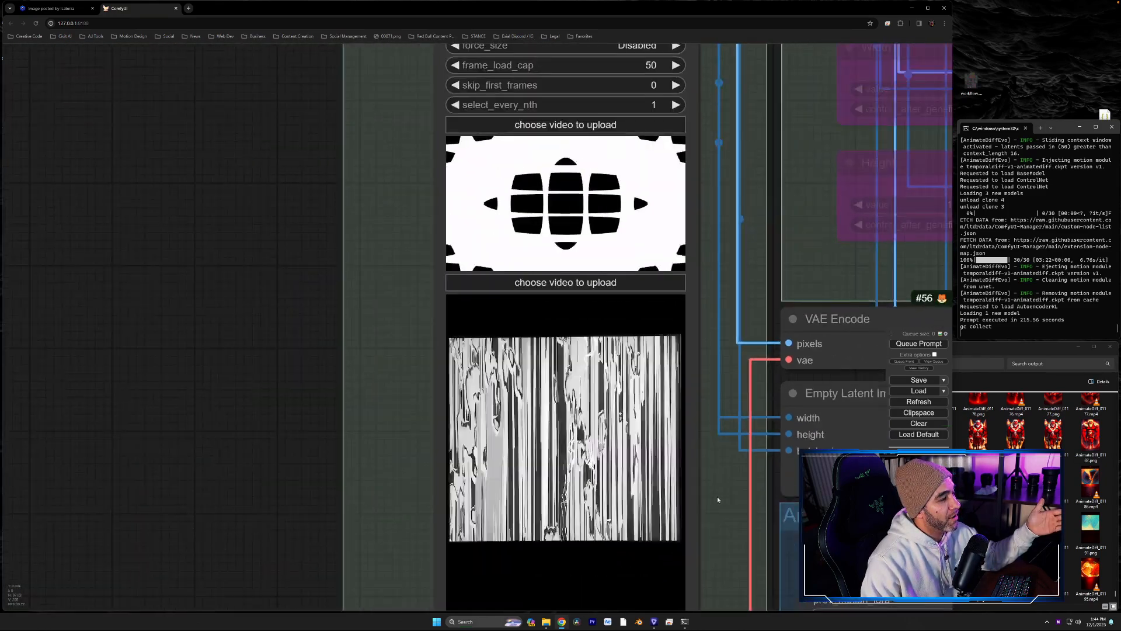
drag(738, 492, 11, 403)
drag(851, 367, 43, 389)
drag(787, 368, 298, 464)
scroll(458, 362, up, 3)
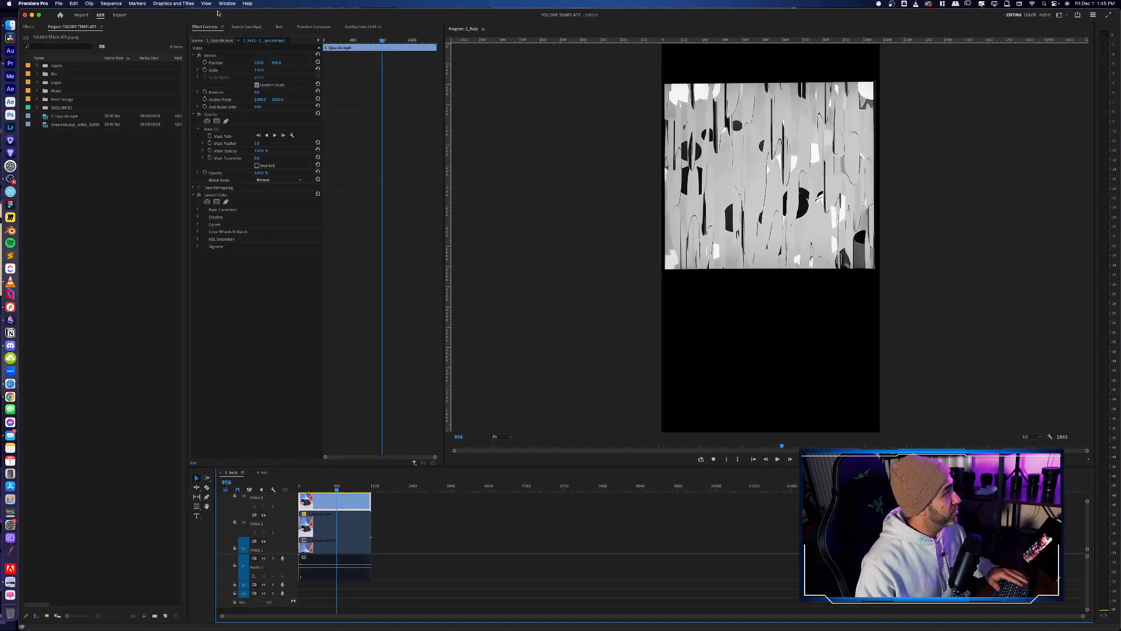
- Minimize Premiere Pro, locate UPSCALED.mp4 in the project folder on the 4TB SanDisk drive in Finder, and preview the footage
click(32, 16)
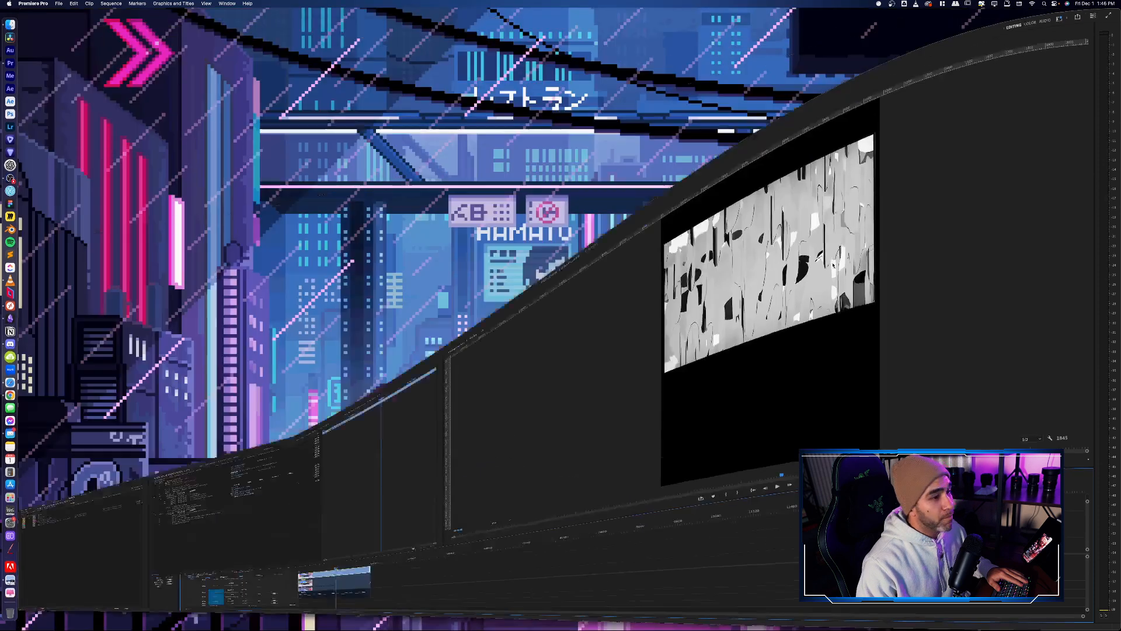
key(ctrl+Up)
key(ctrl+Up)
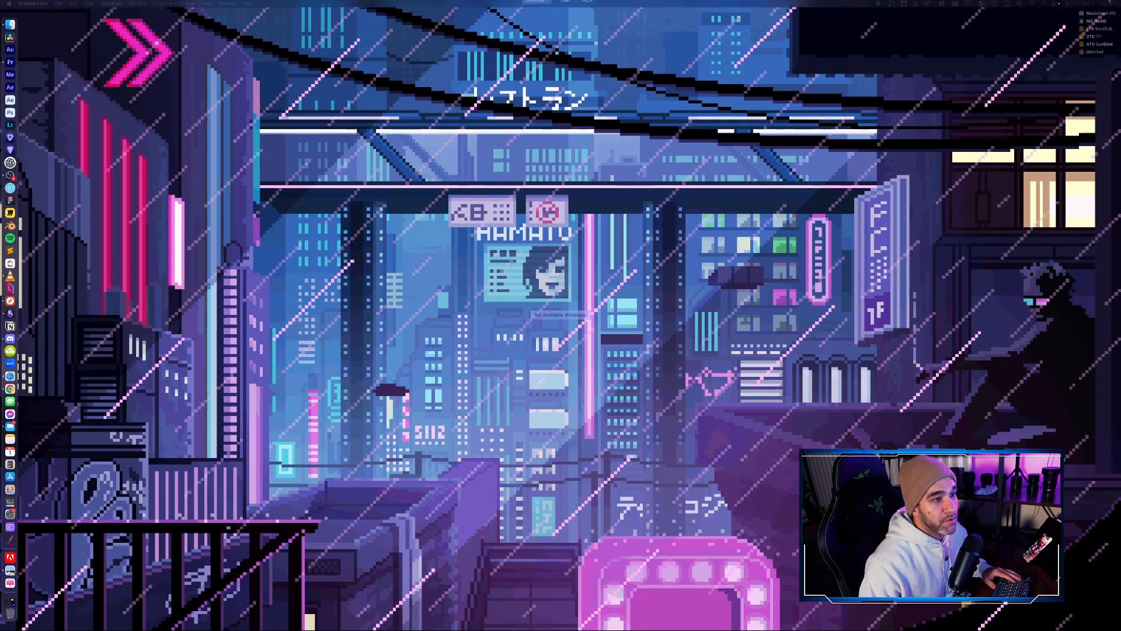
drag(1120, 354, 739, 334)
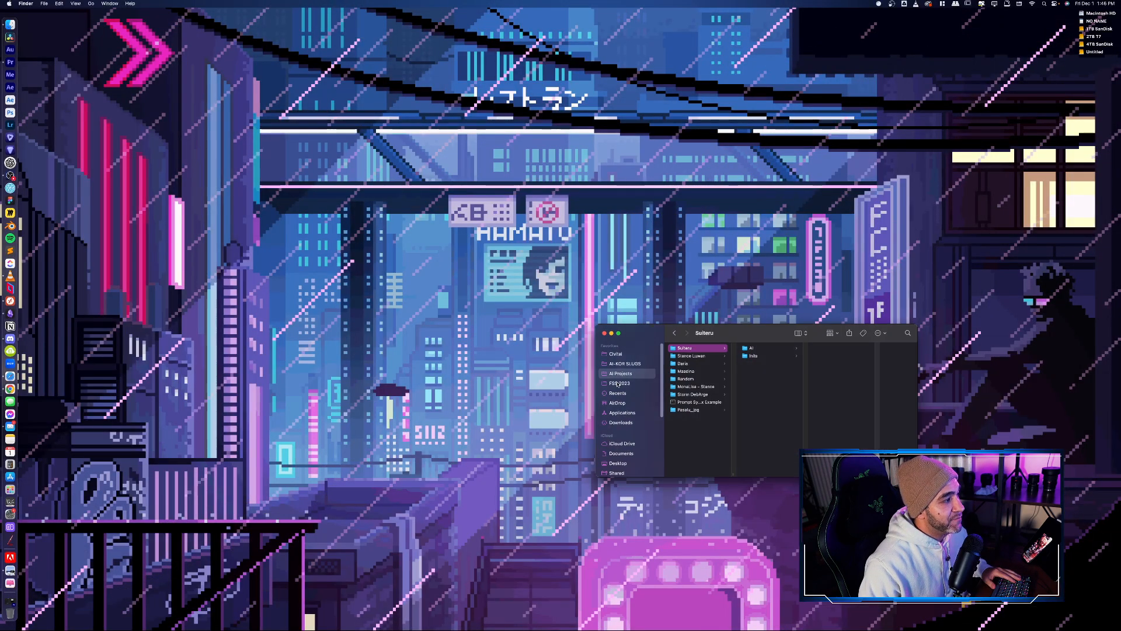
scroll(631, 431, down, 5)
click(627, 418)
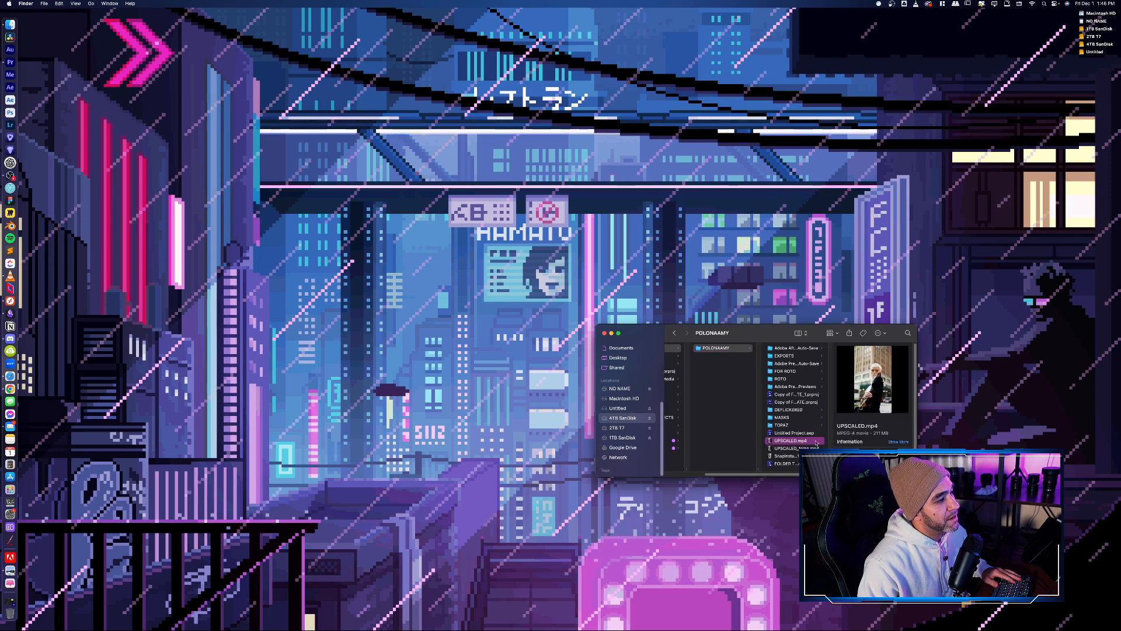
key(space)
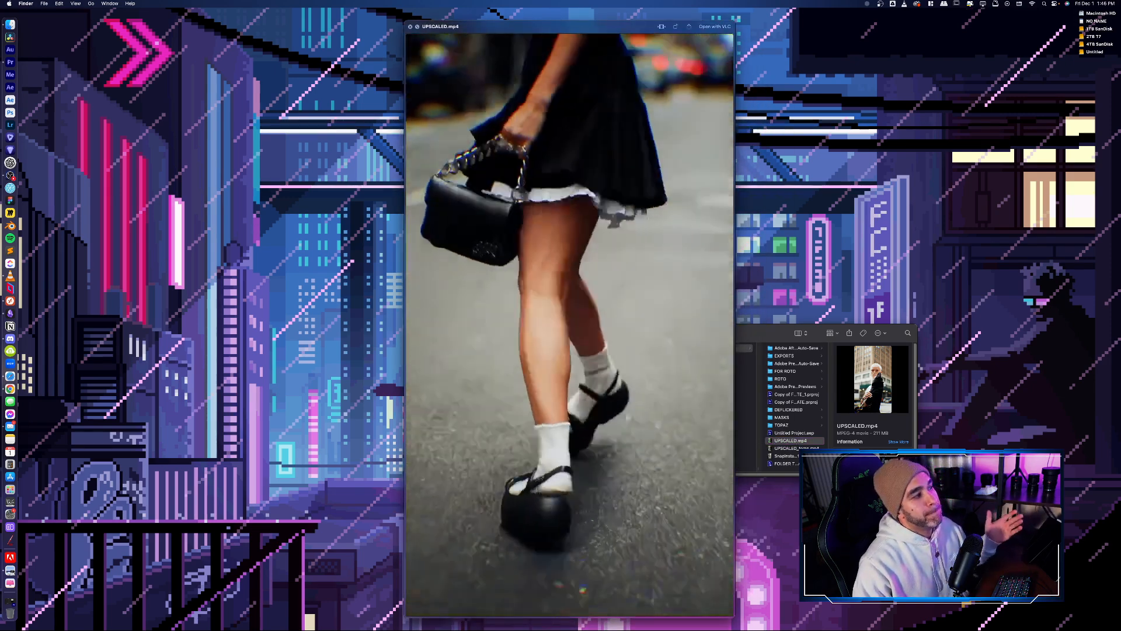
key(space)
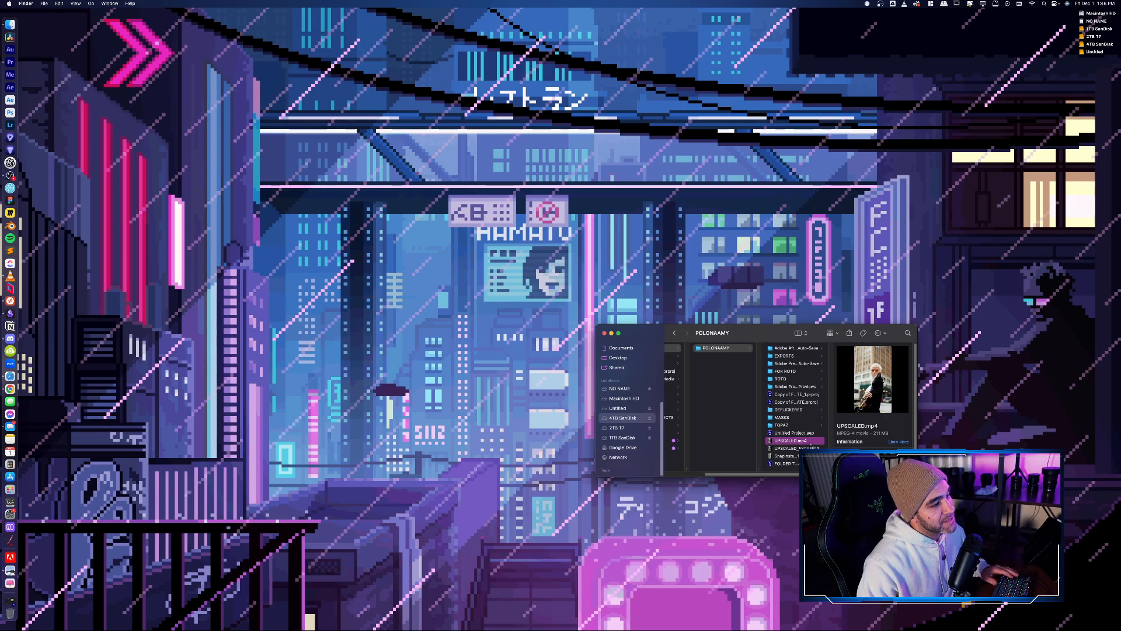
- Open the project's EXPORTS folder, preview FINAL FINAL.mp4, and close the preview
key(Up)
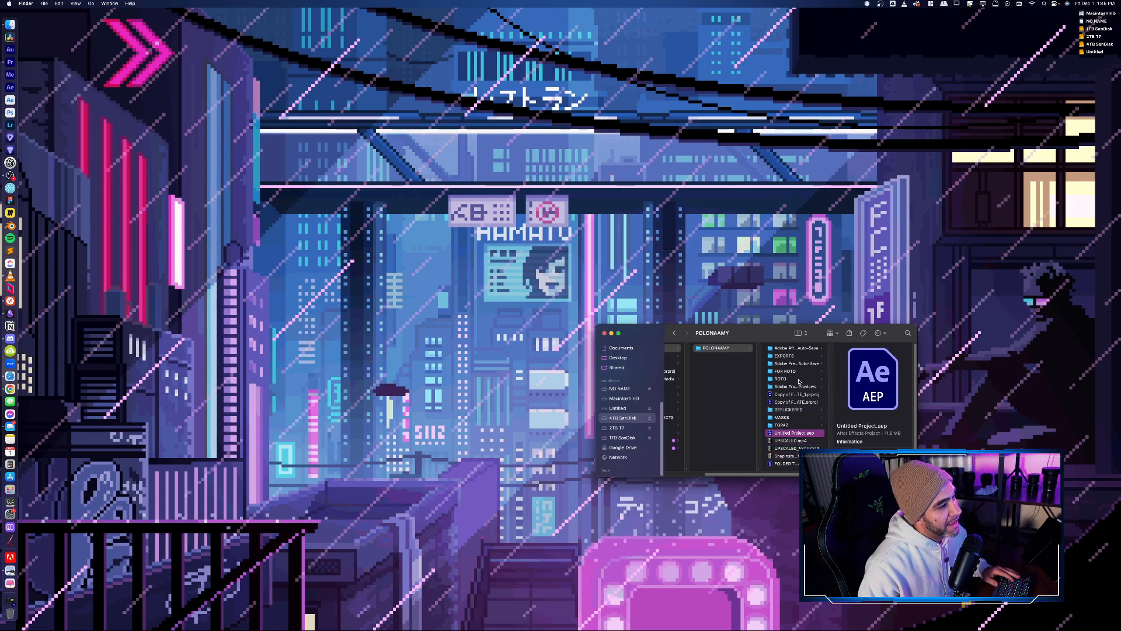
click(785, 355)
click(858, 387)
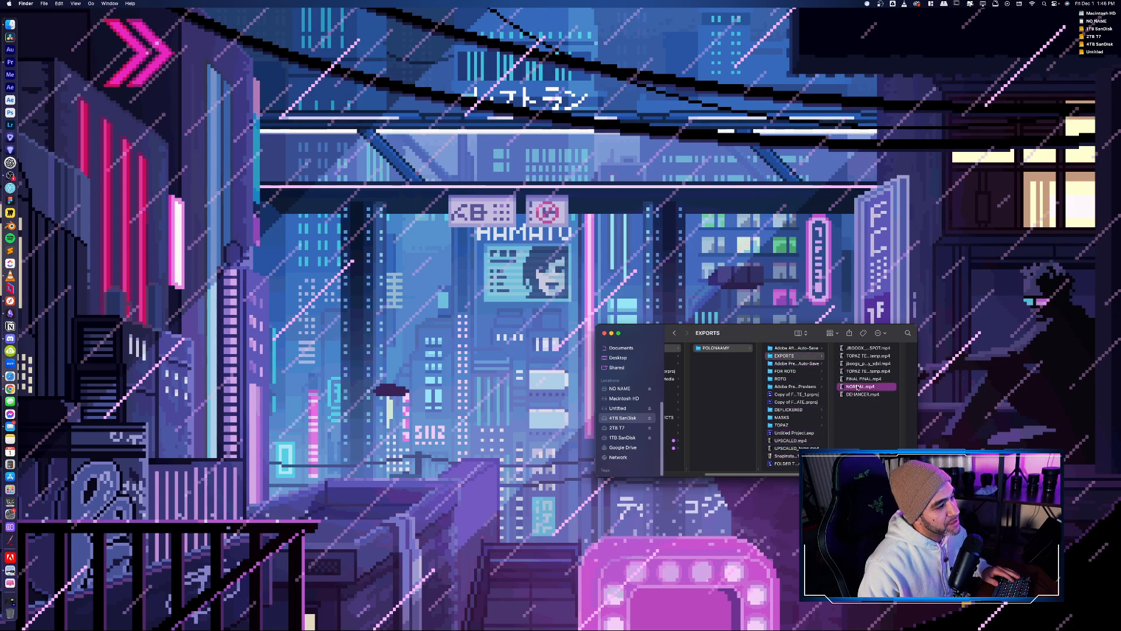
key(Up)
key(space)
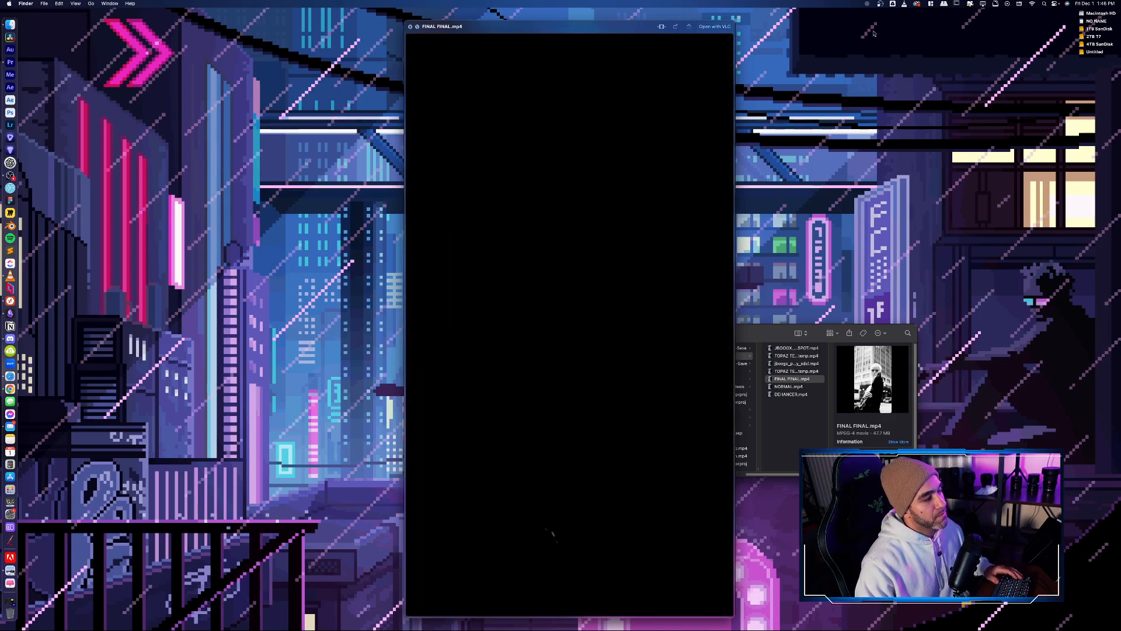
click(411, 27)
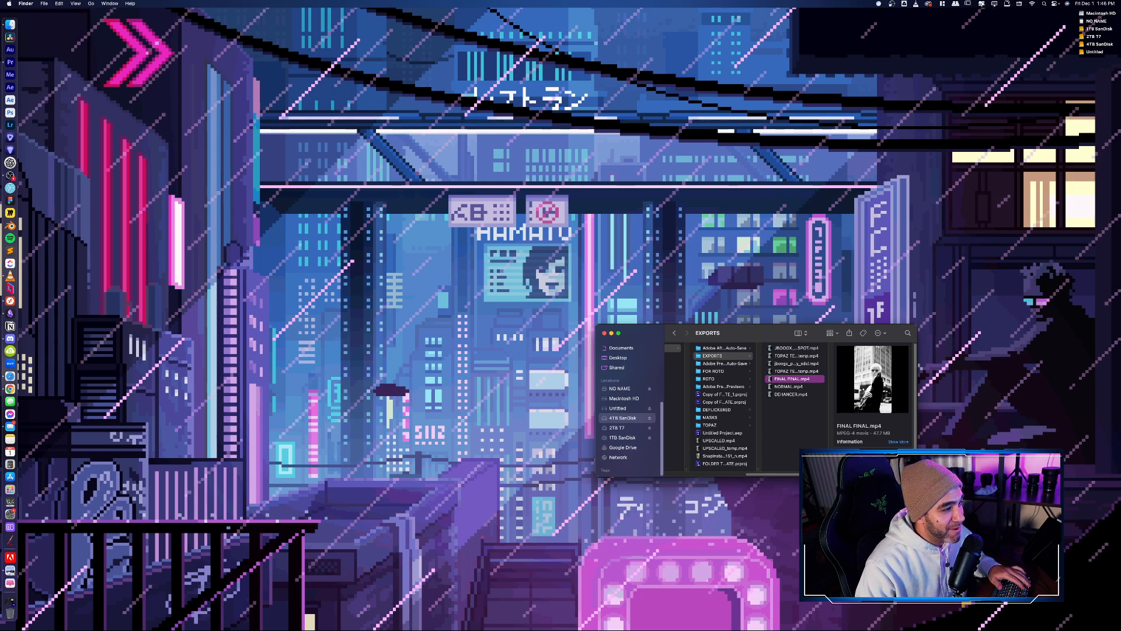
- Look through the exported clips in the EXPORTS folder, ending on TOPAZ TEST_temp.mp4
click(859, 418)
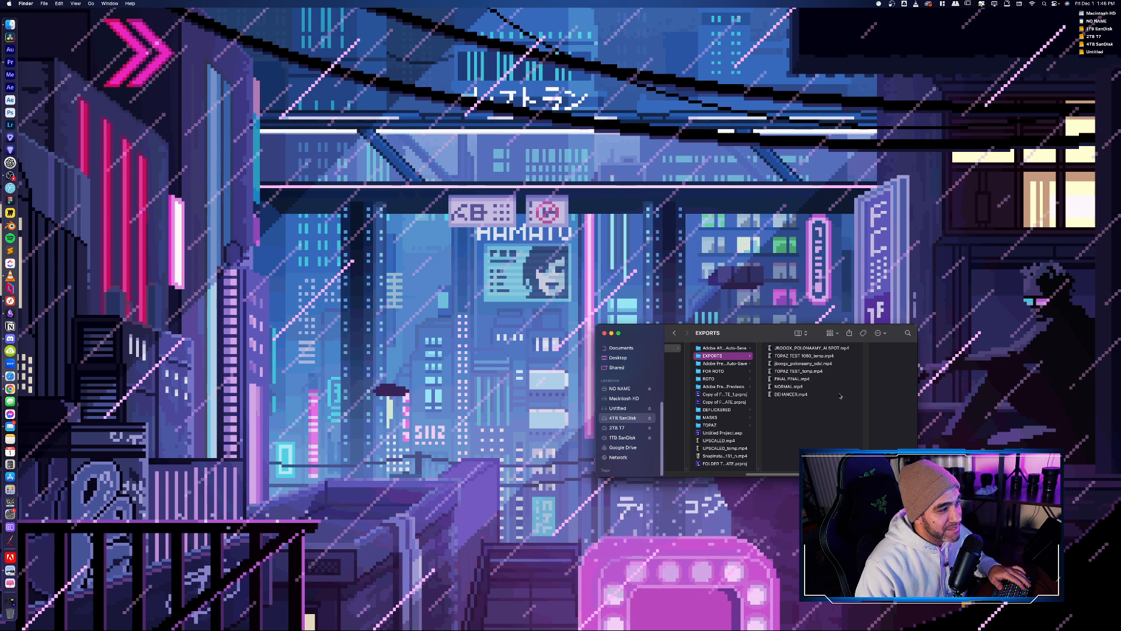
click(811, 356)
key(Down)
key(Down)
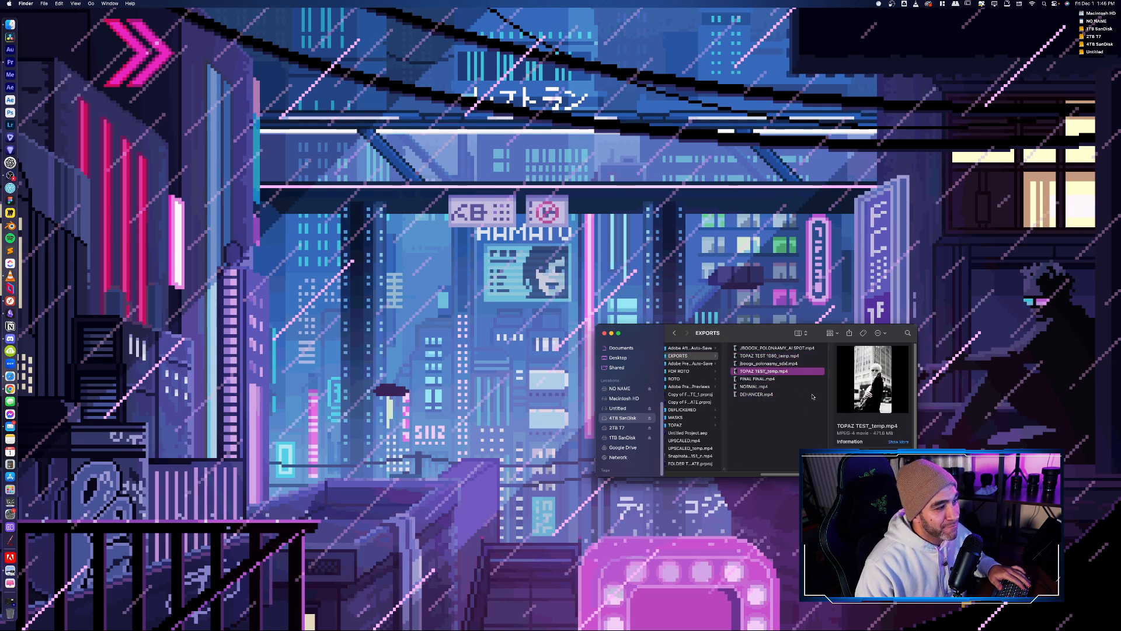
- Switch back to the ComfyUI desktop and examine the low-res Video Combine output
key(ctrl+Up)
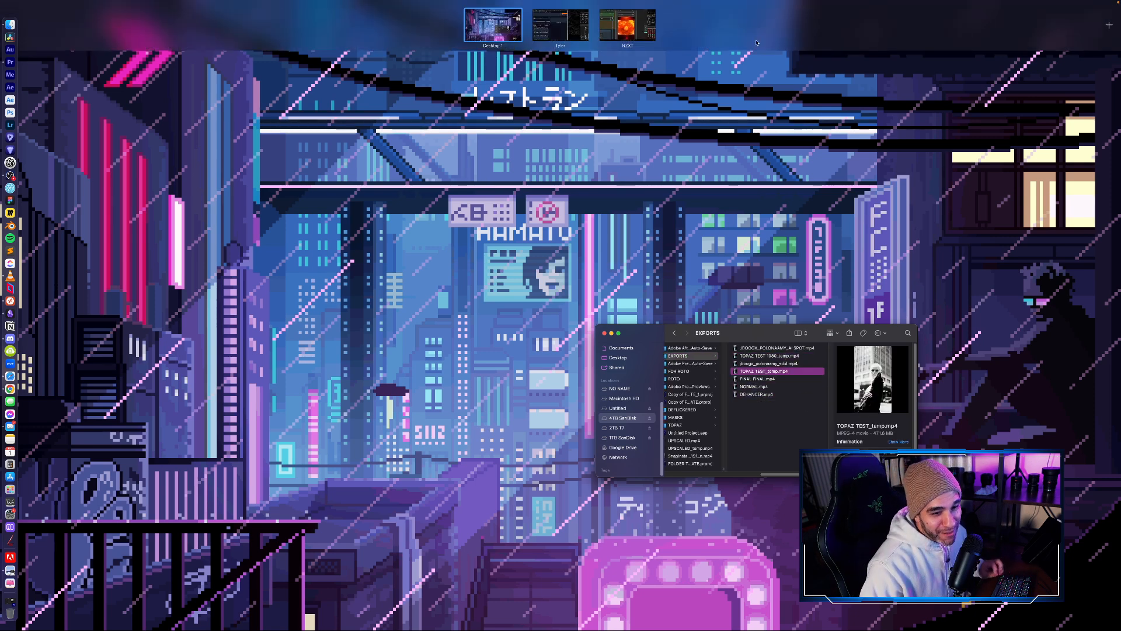
click(608, 24)
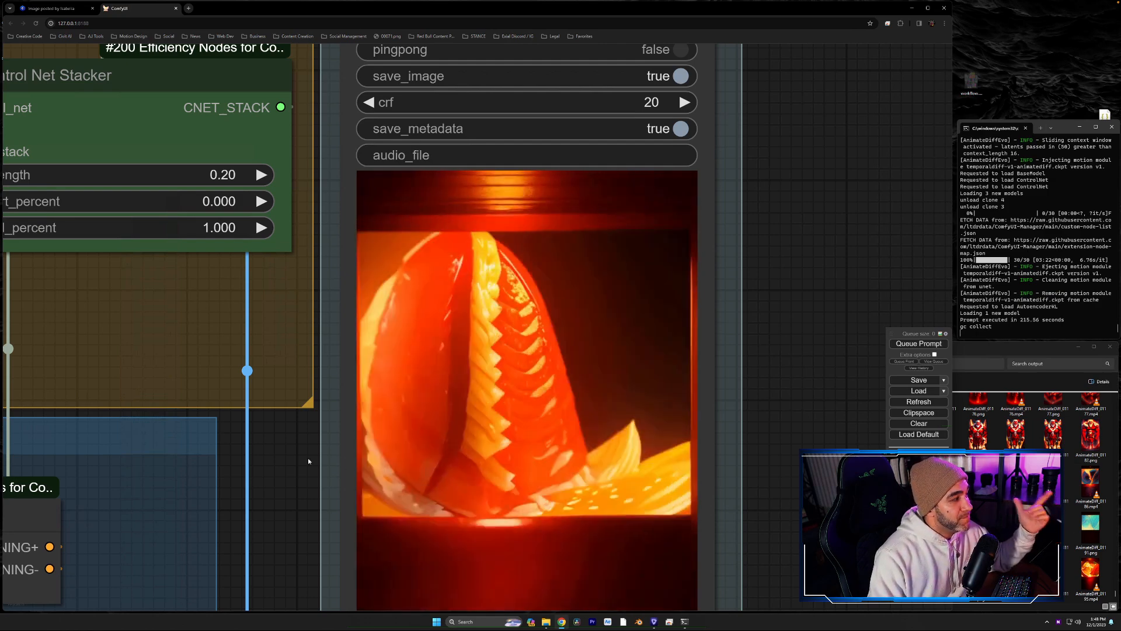
drag(292, 462, 307, 457)
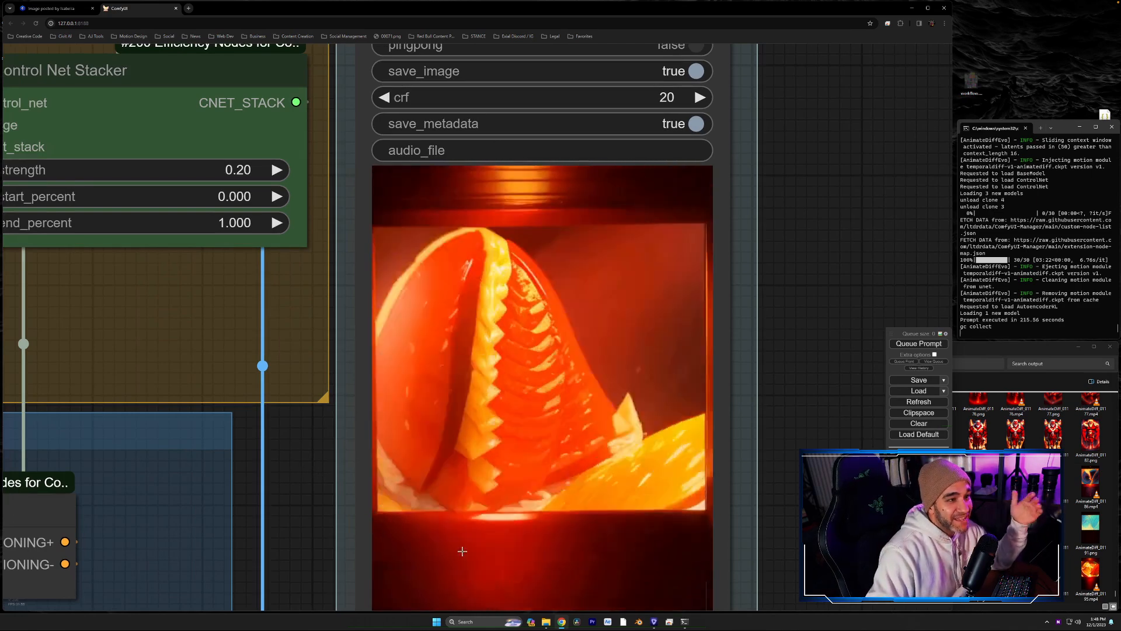
scroll(425, 277, down, 7)
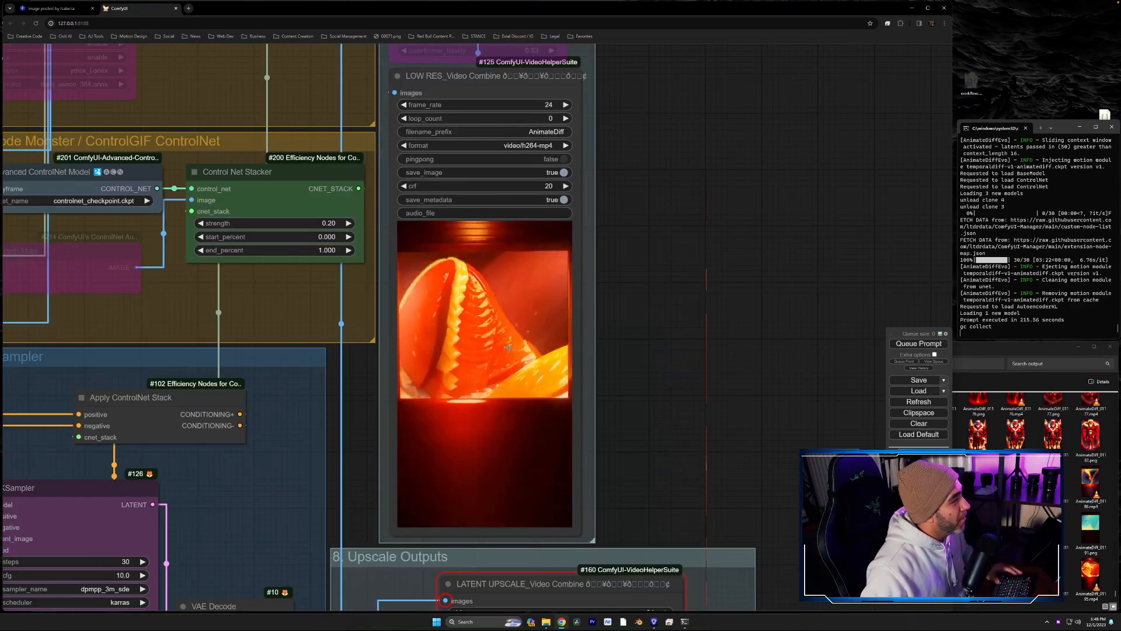
- Replace the frame 0 text in Batch Prompt Schedule with "beating heart on operating table, hooked up to respirator, gasping for air"
drag(361, 438, 758, 250)
scroll(727, 257, down, 5)
scroll(772, 204, up, 5)
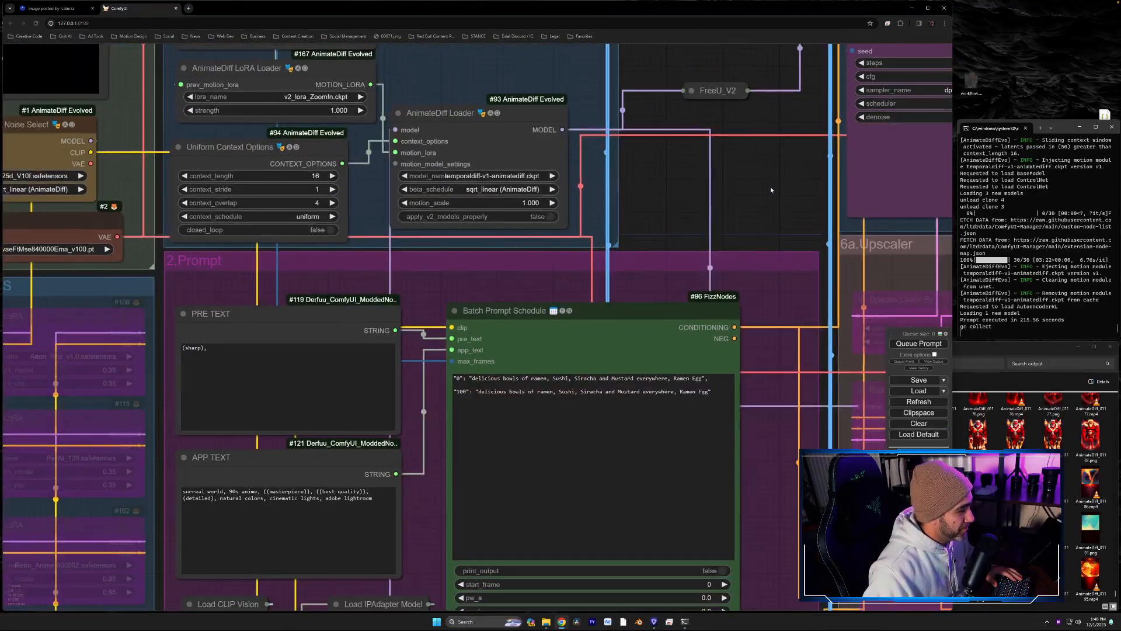
click(705, 384)
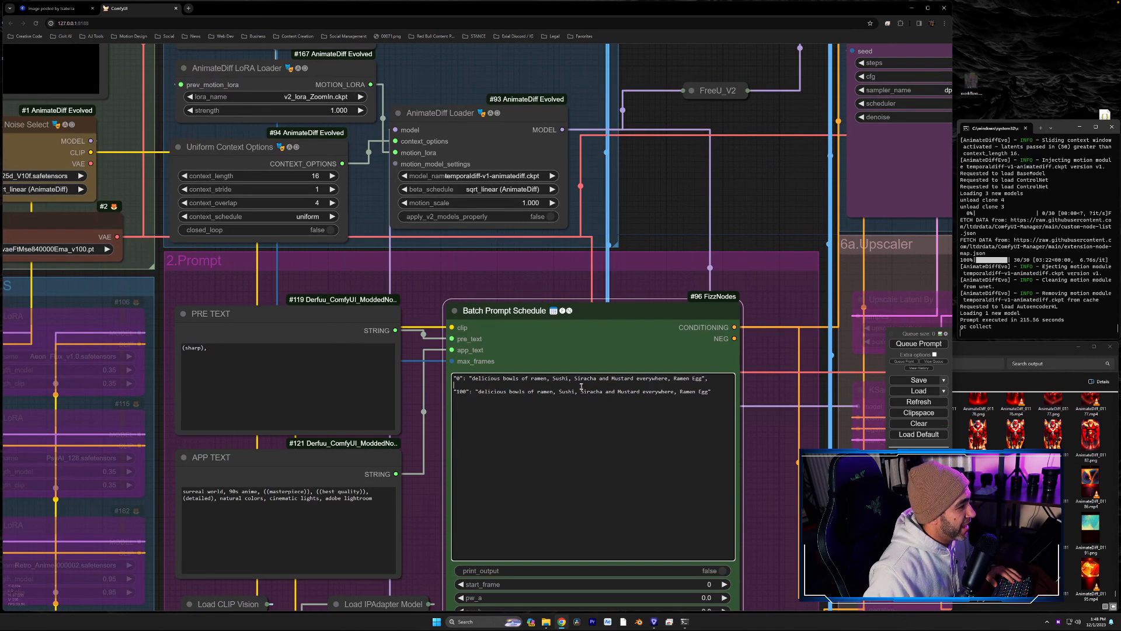
drag(700, 379, 472, 379)
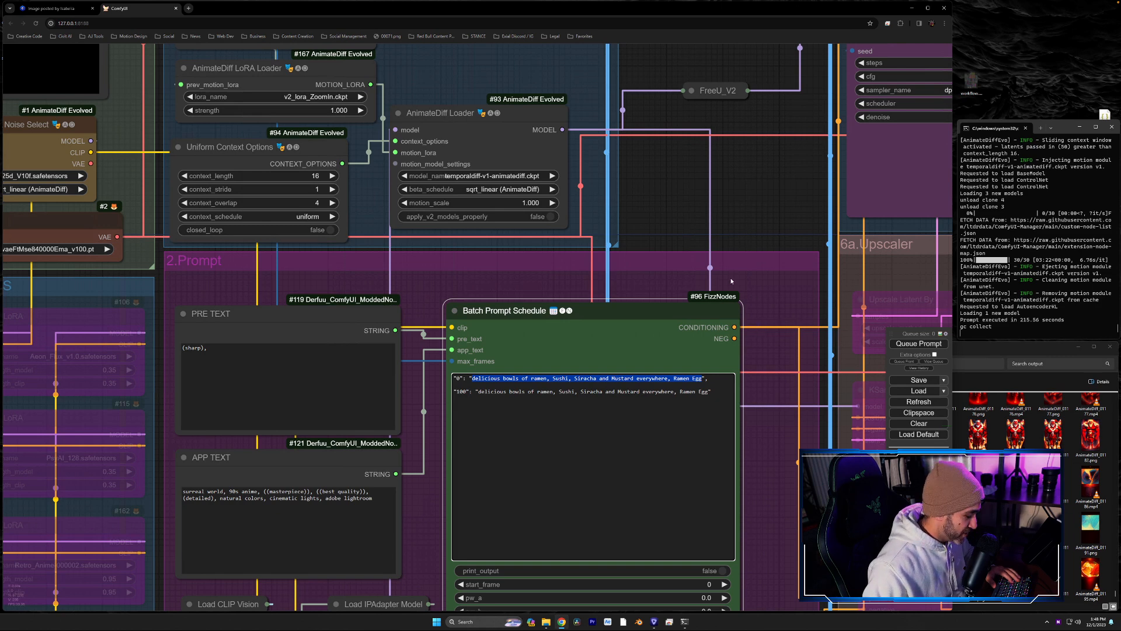
text(beating heart)
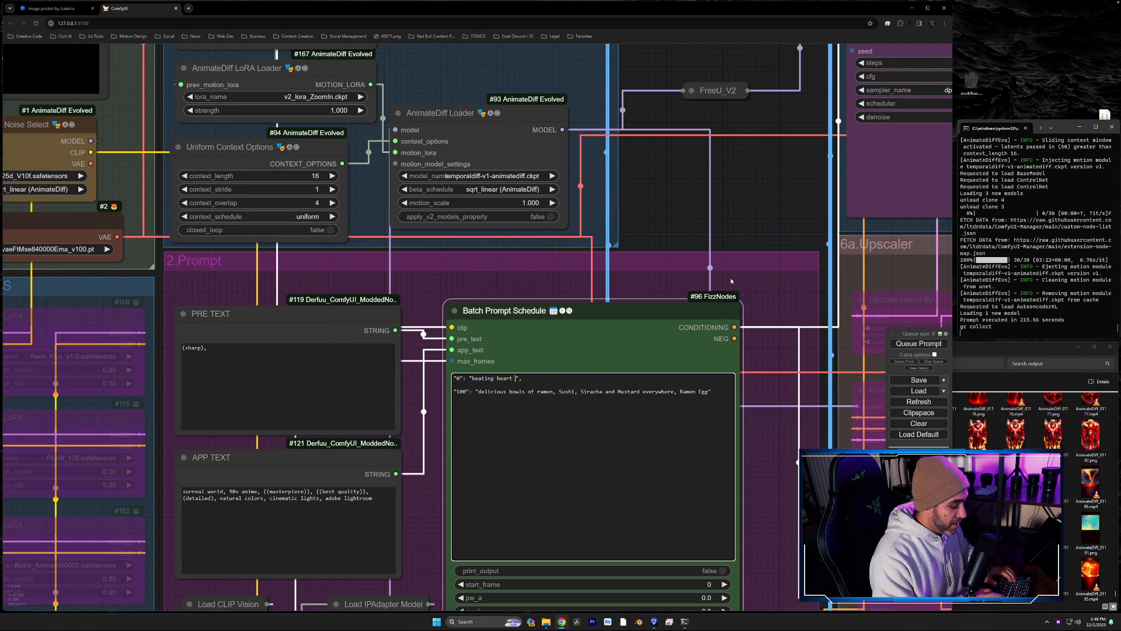
text( on operating table, )
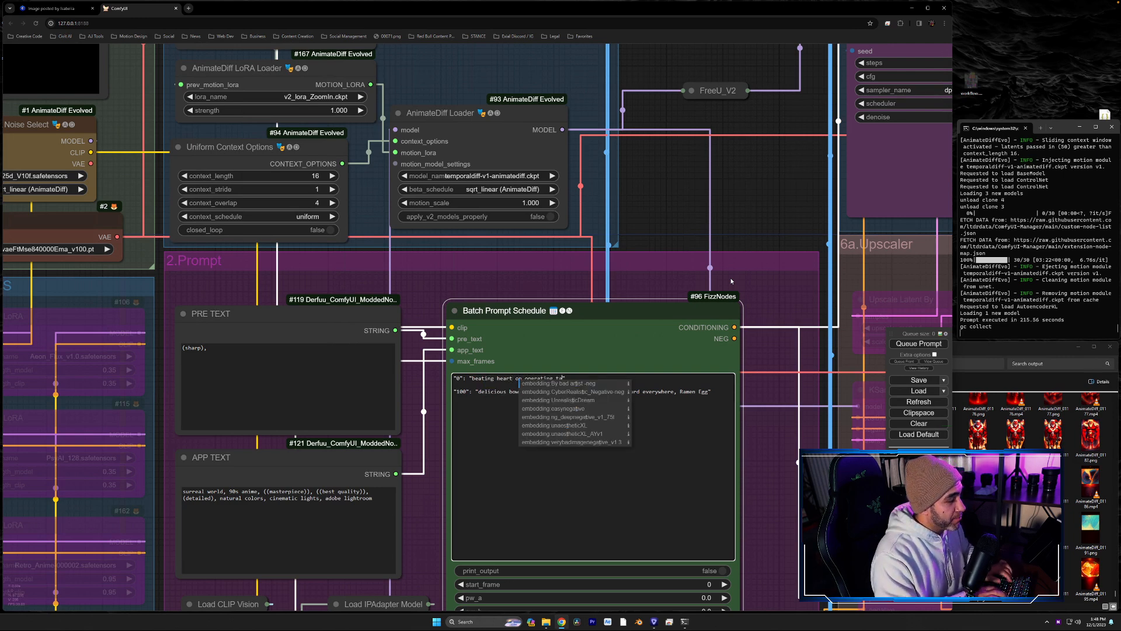
text(hooked up to)
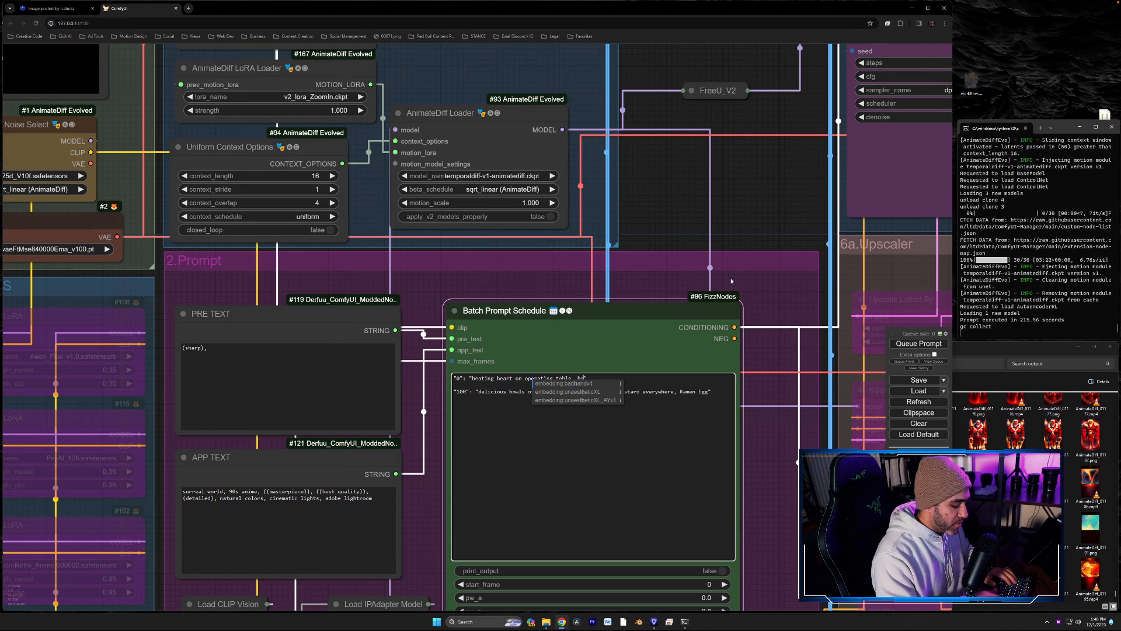
text( respirator, gasping for air)
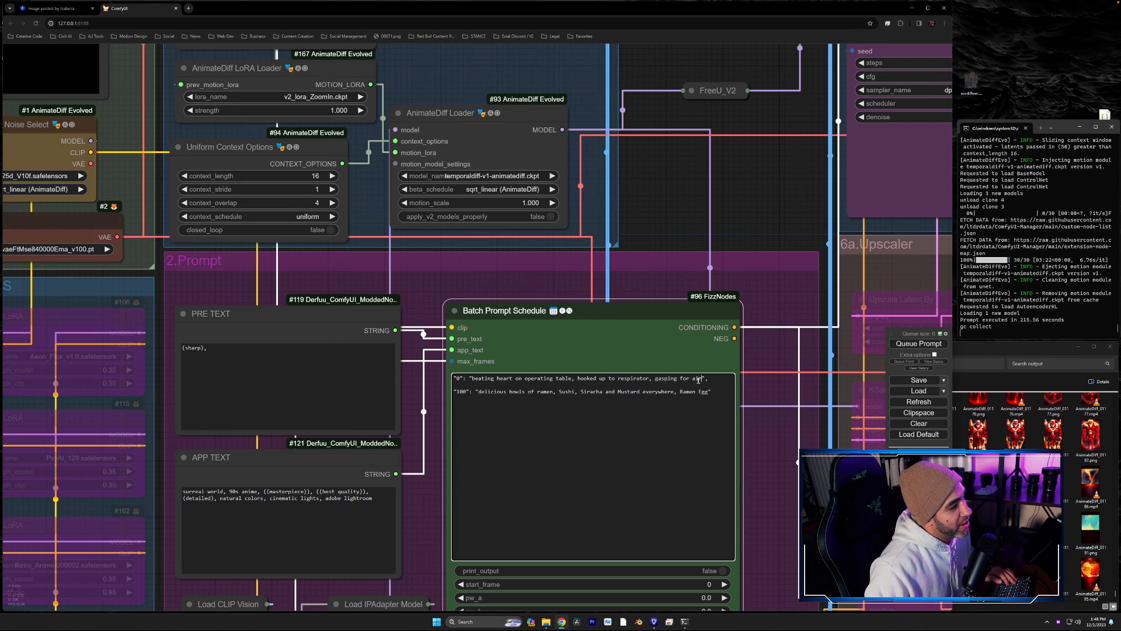
- Copy the frame 0 prompt text over the frame 100 prompt in Batch Prompt Schedule, and queue the render
drag(700, 378, 472, 381)
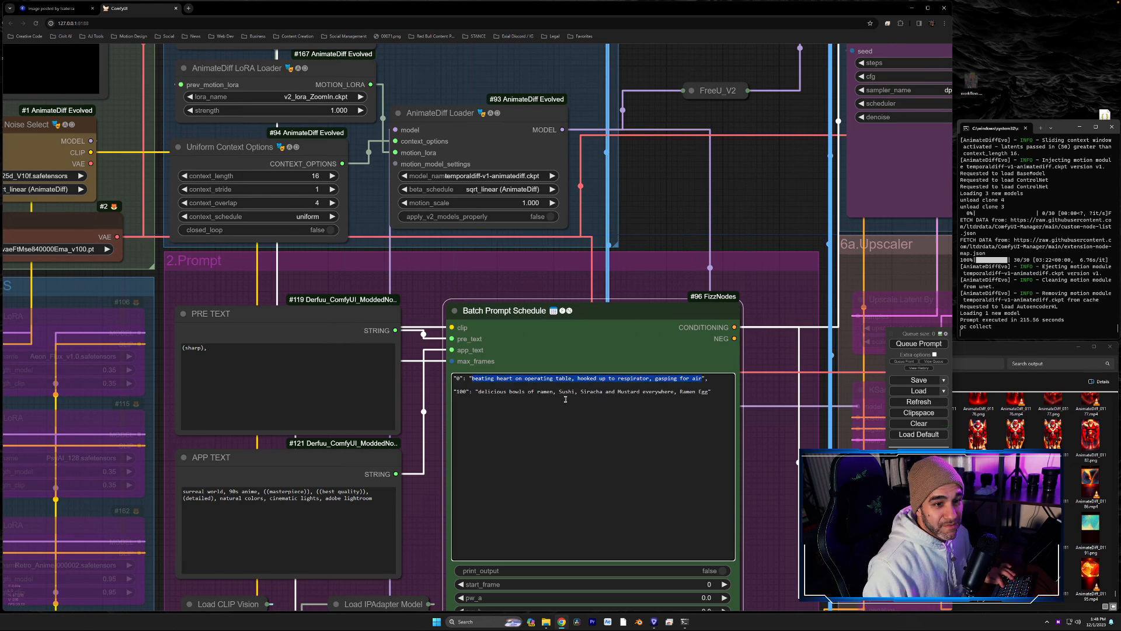
click(695, 405)
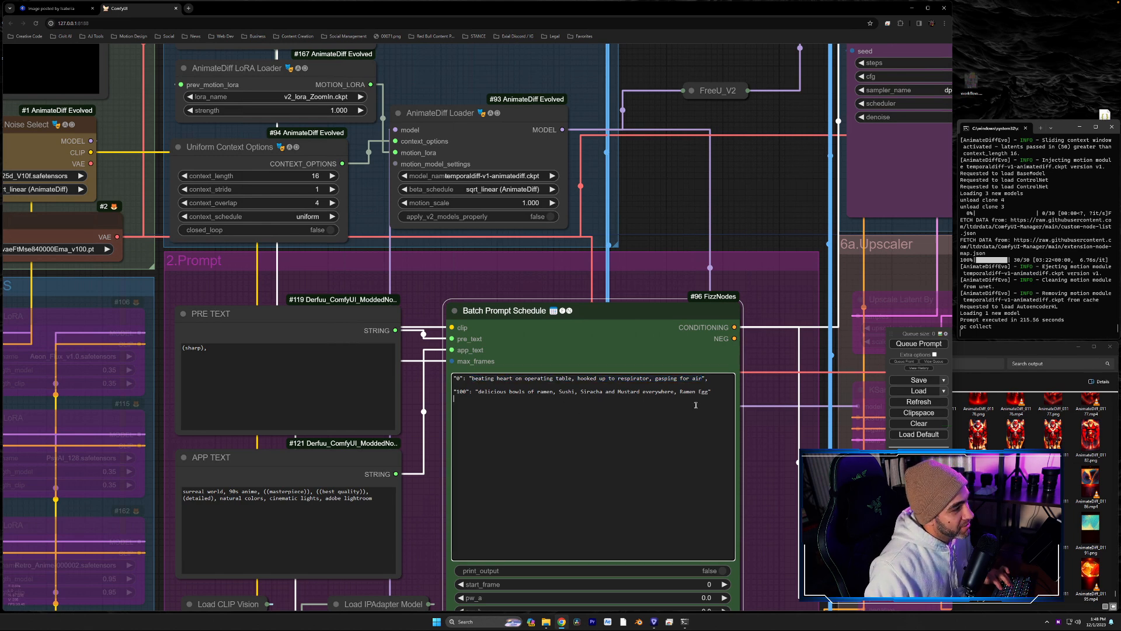
drag(709, 392, 607, 390)
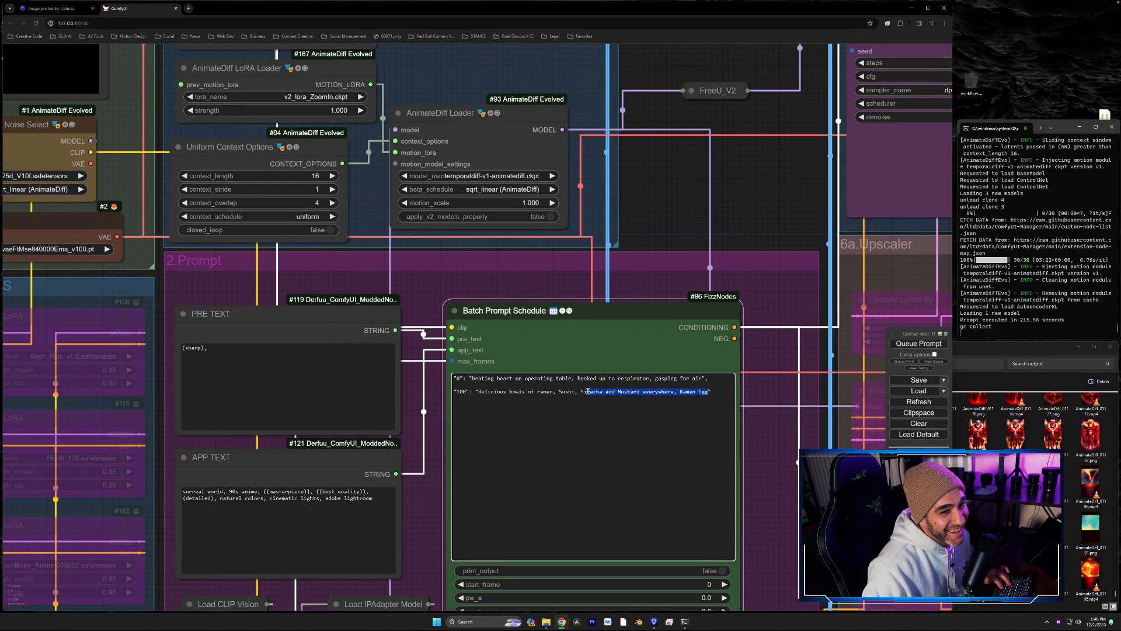
click(588, 392)
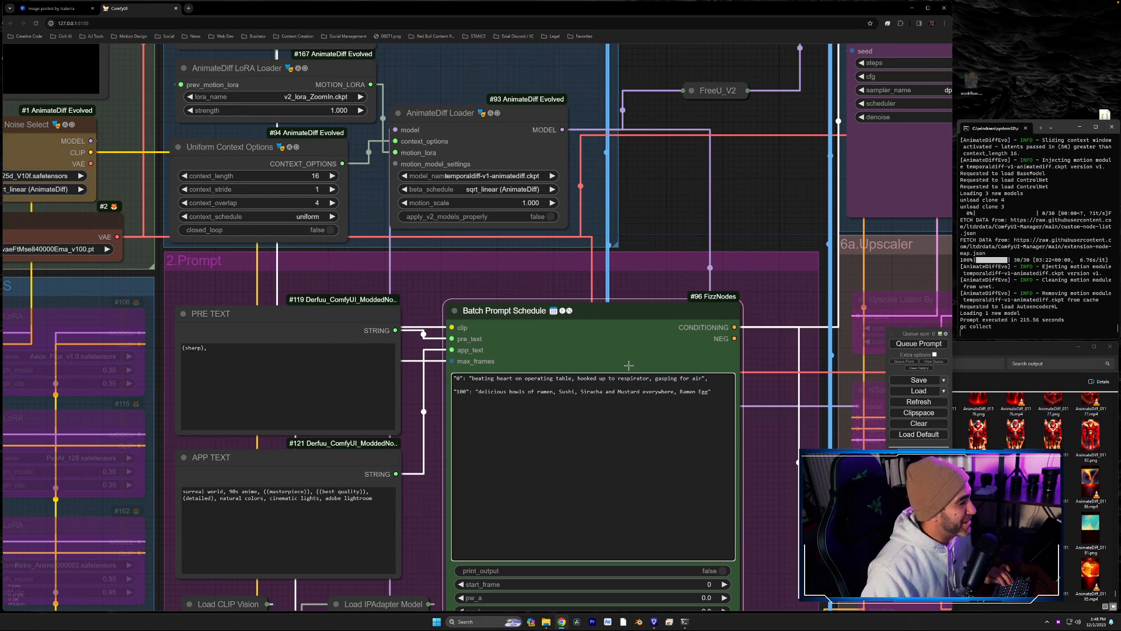
click(707, 379)
drag(702, 379, 469, 378)
key(ctrl+c)
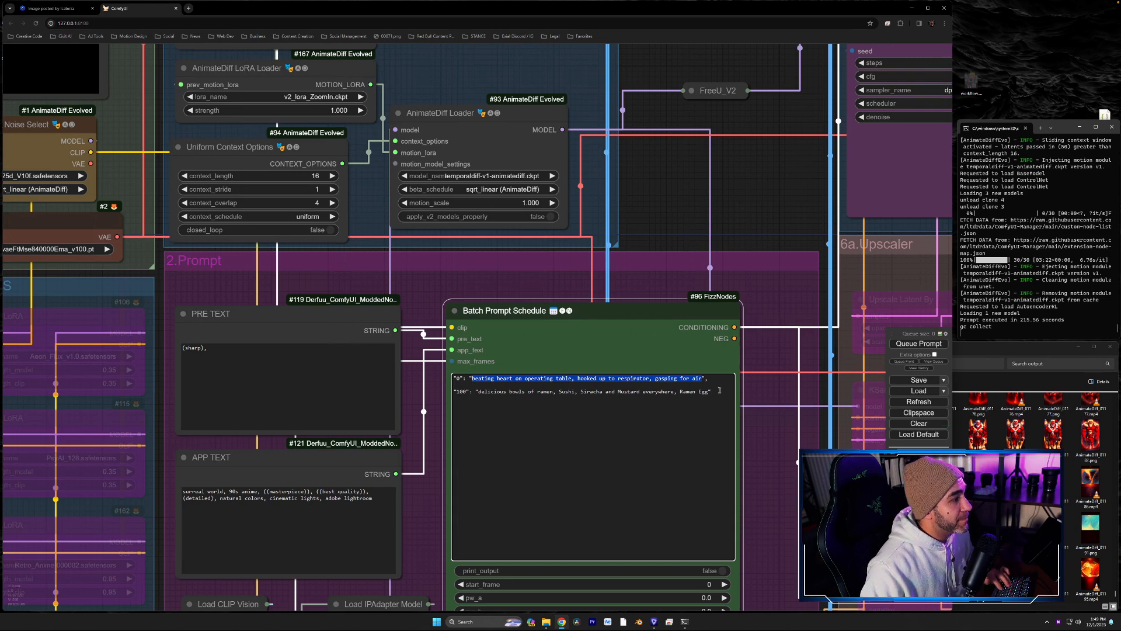
drag(707, 392, 476, 392)
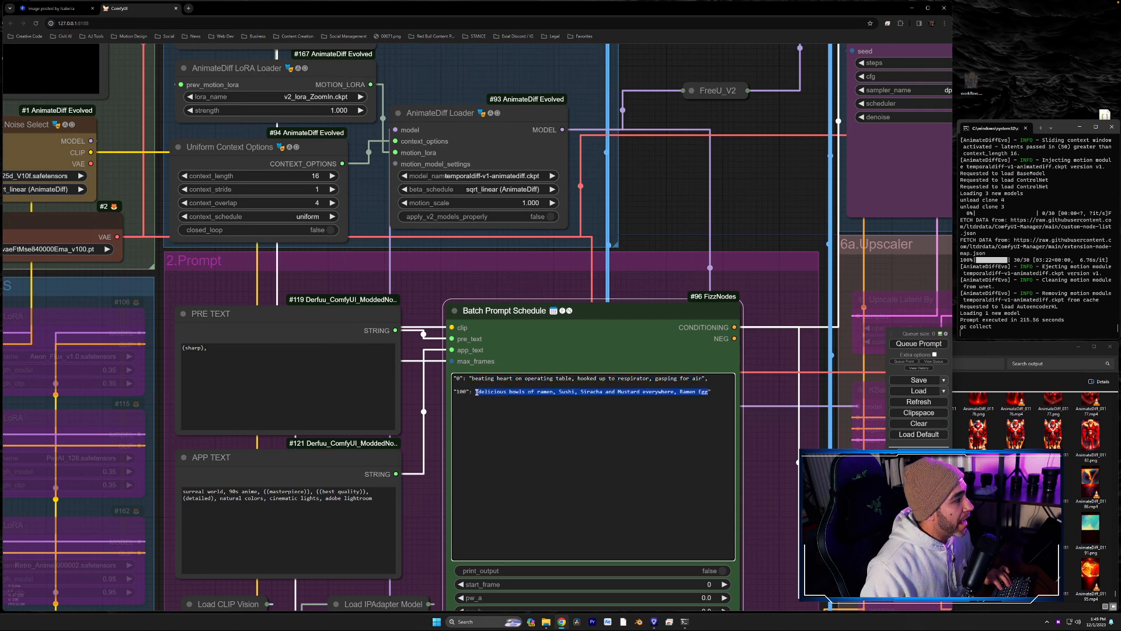
key(ctrl+v)
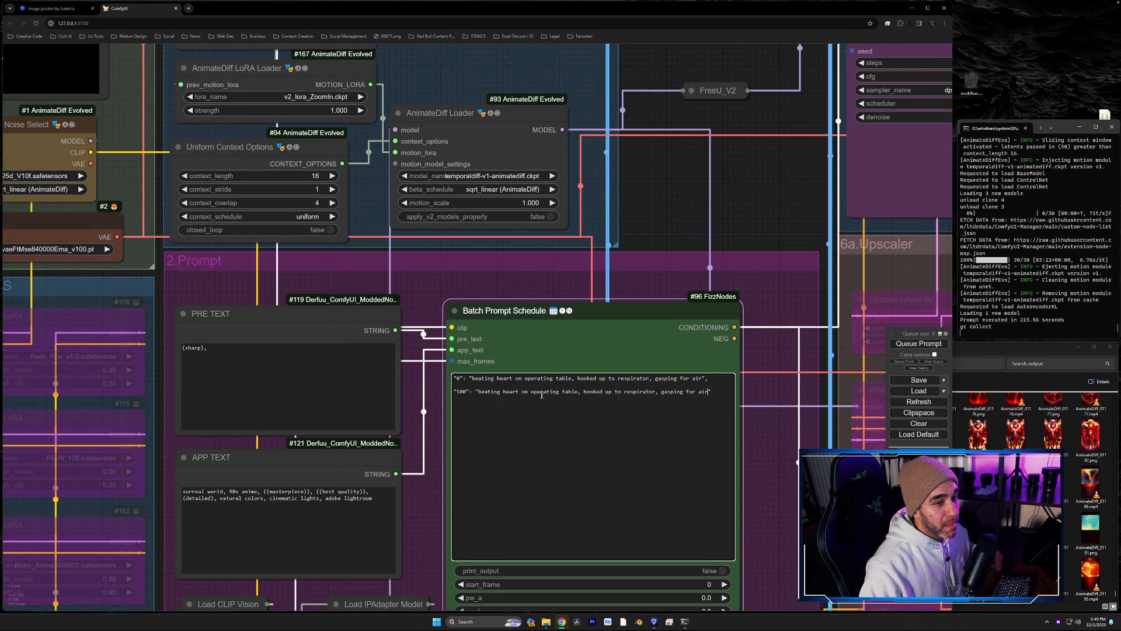
click(896, 345)
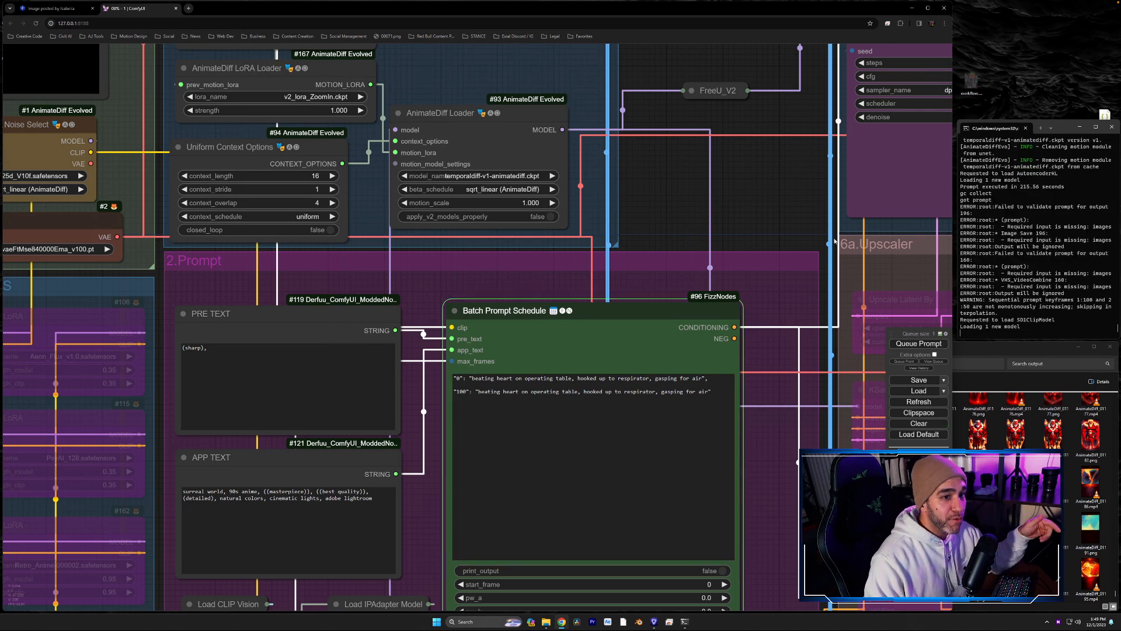
- Check the KSampler, upscale output and low-res output nodes while the heart-prompt render runs
drag(743, 207, 282, 352)
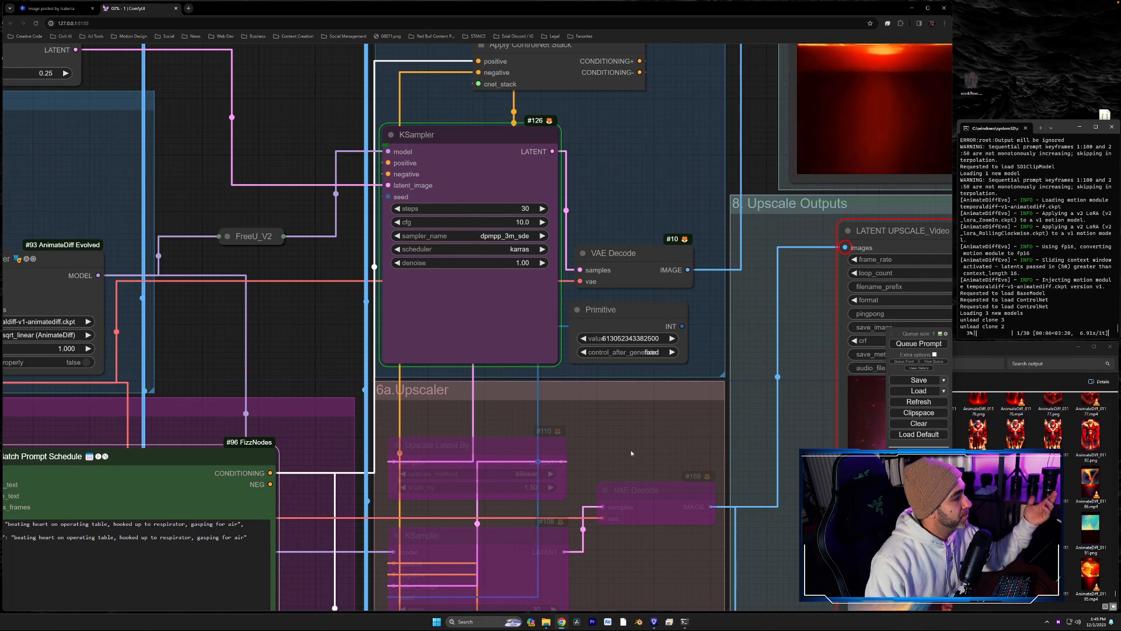
drag(823, 420, 650, 479)
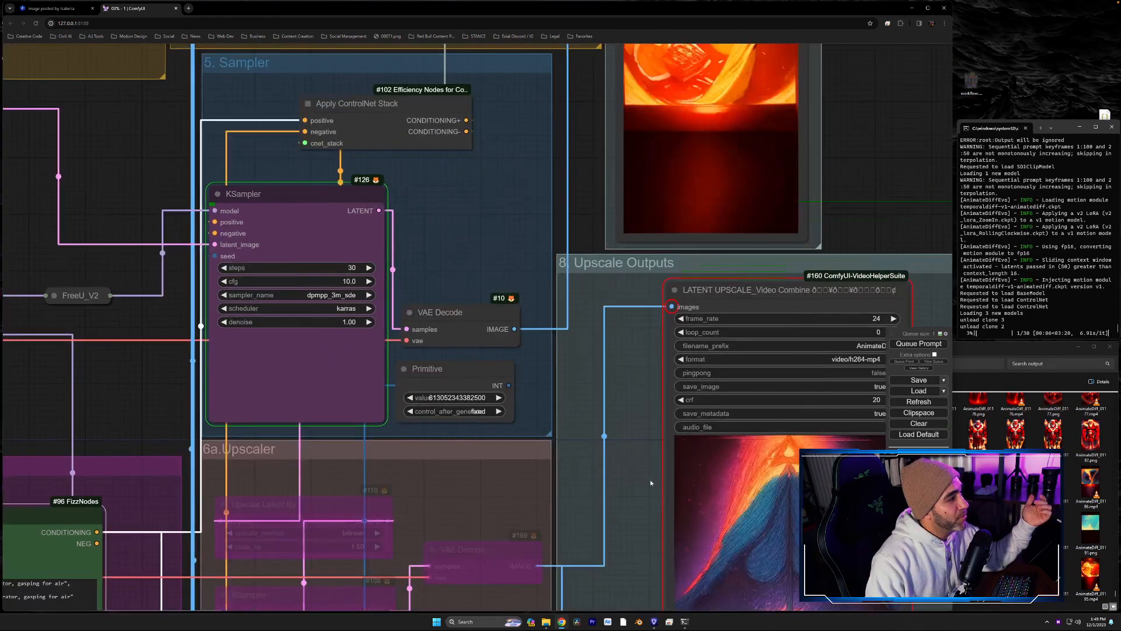
scroll(664, 388, down, 3)
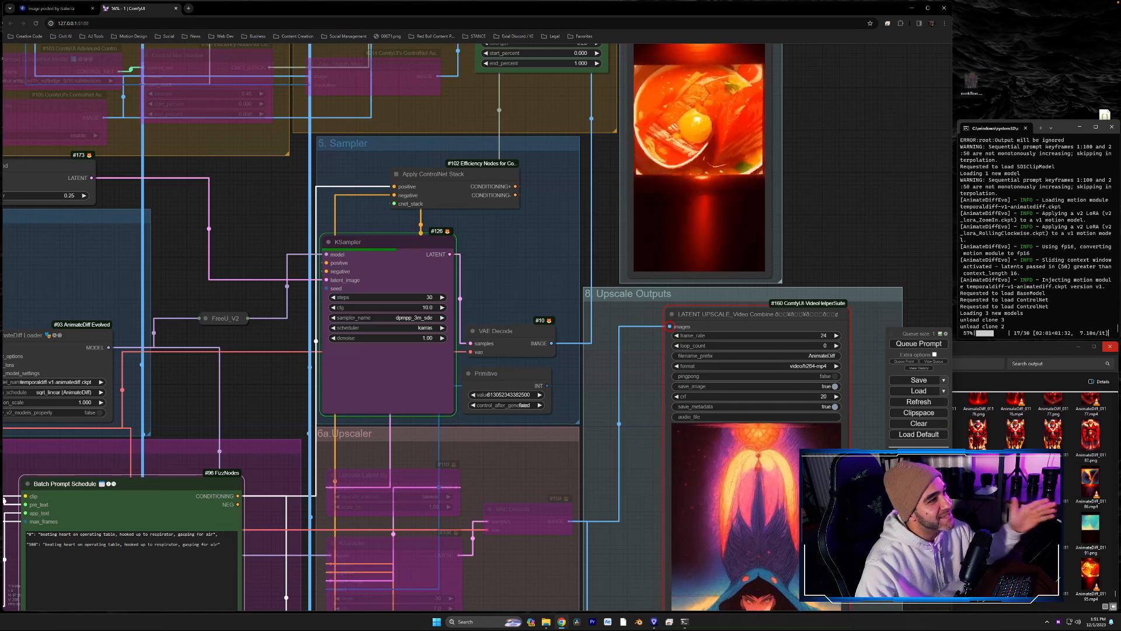
drag(817, 164, 804, 344)
scroll(791, 274, up, 5)
scroll(791, 275, down, 3)
scroll(805, 344, up, 6)
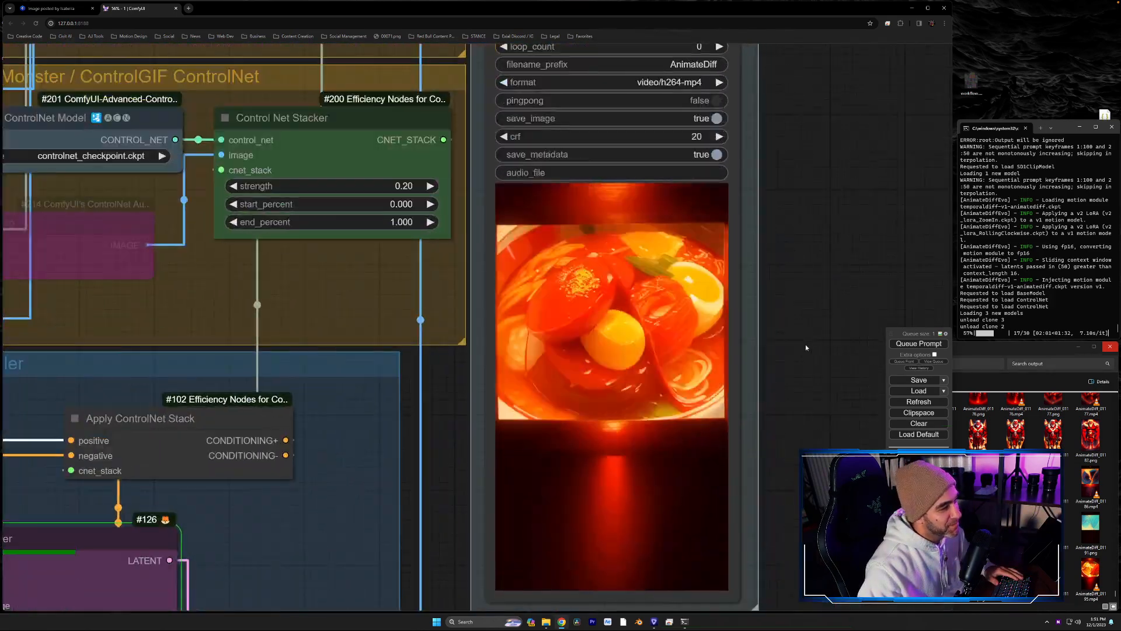
- Examine the KSampler, 6a.Upscaler, Upscale Outputs and upscale ControlNet groups while the heart-prompt render finishes
scroll(805, 344, down, 1)
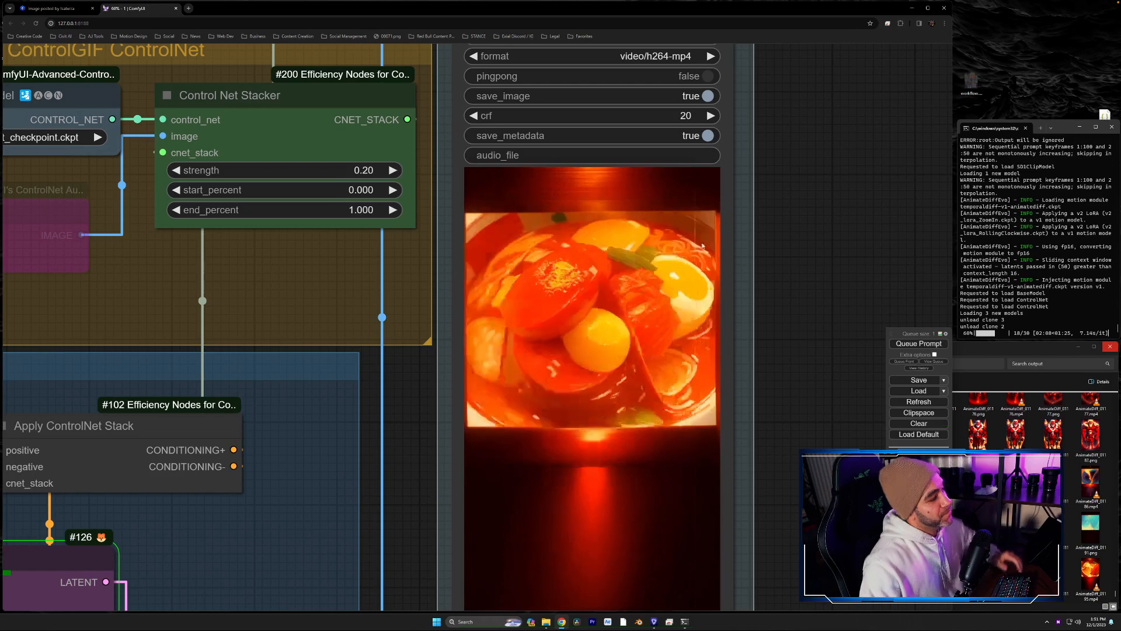
drag(448, 266, 491, 44)
scroll(382, 359, down, 5)
drag(379, 371, 449, 184)
drag(443, 428, 442, 393)
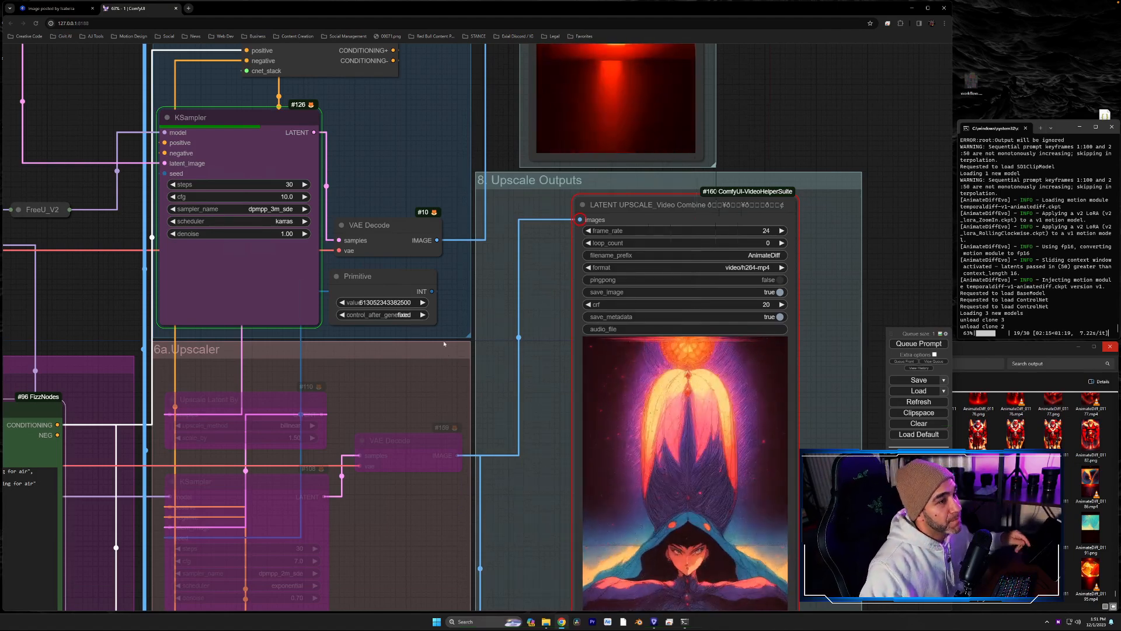
drag(387, 352, 373, 233)
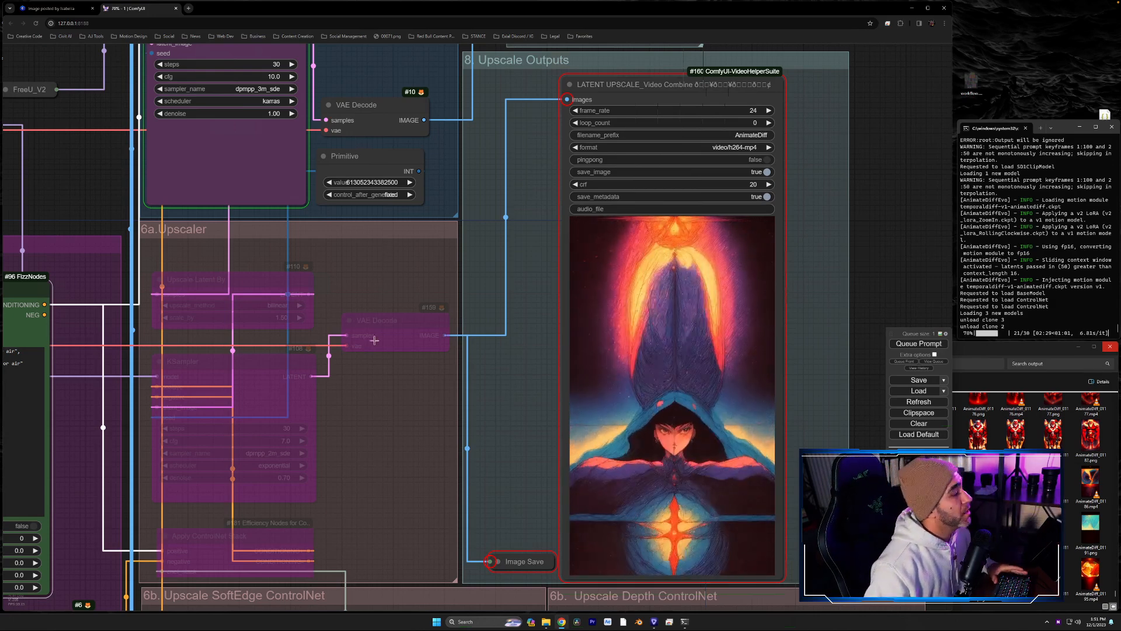
scroll(393, 257, up, 4)
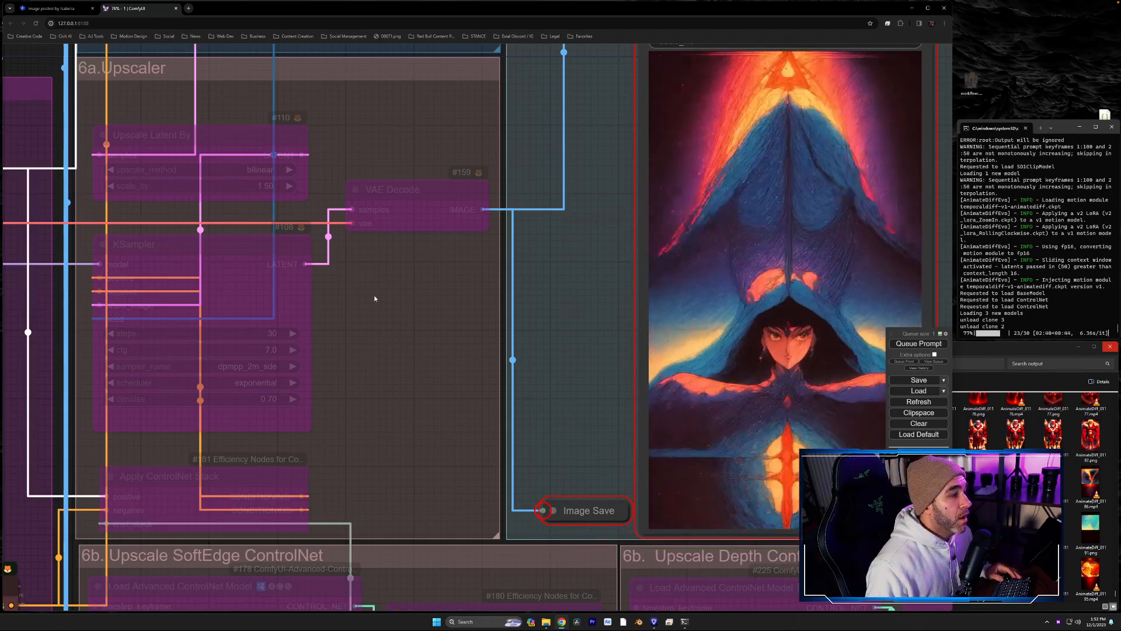
scroll(375, 298, down, 2)
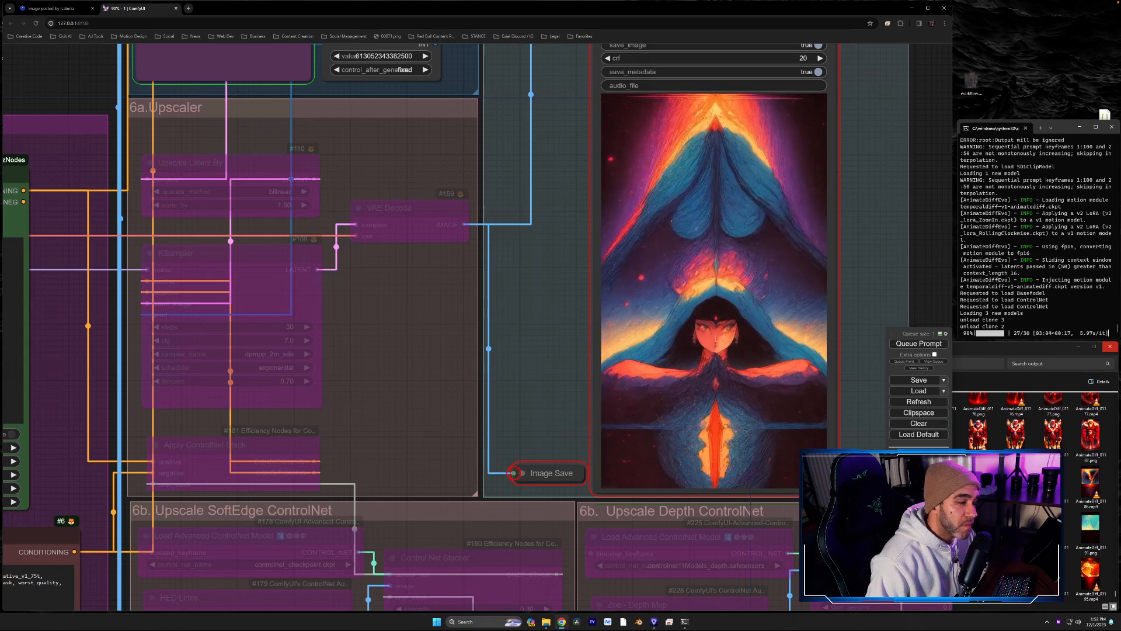
drag(549, 404, 526, 364)
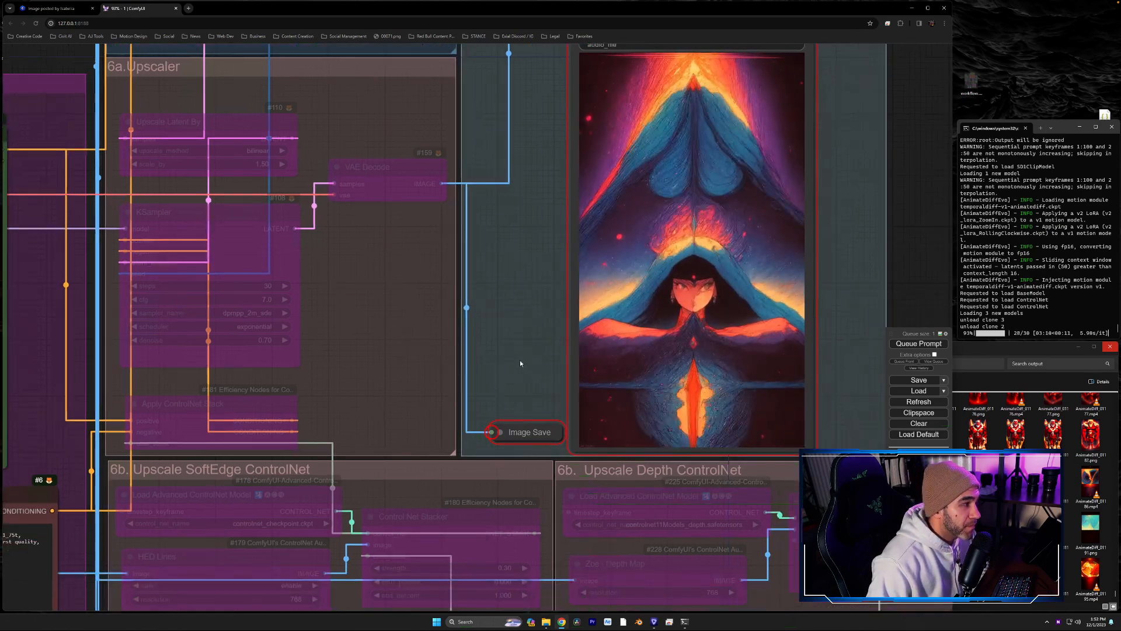
scroll(516, 333, down, 2)
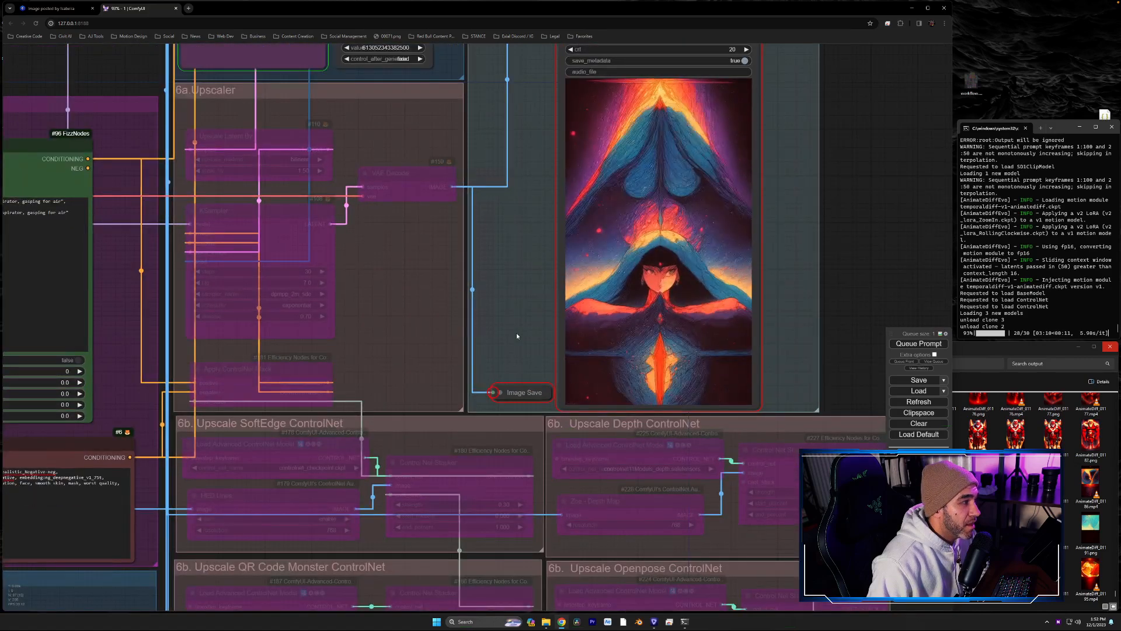
drag(516, 331, 533, 283)
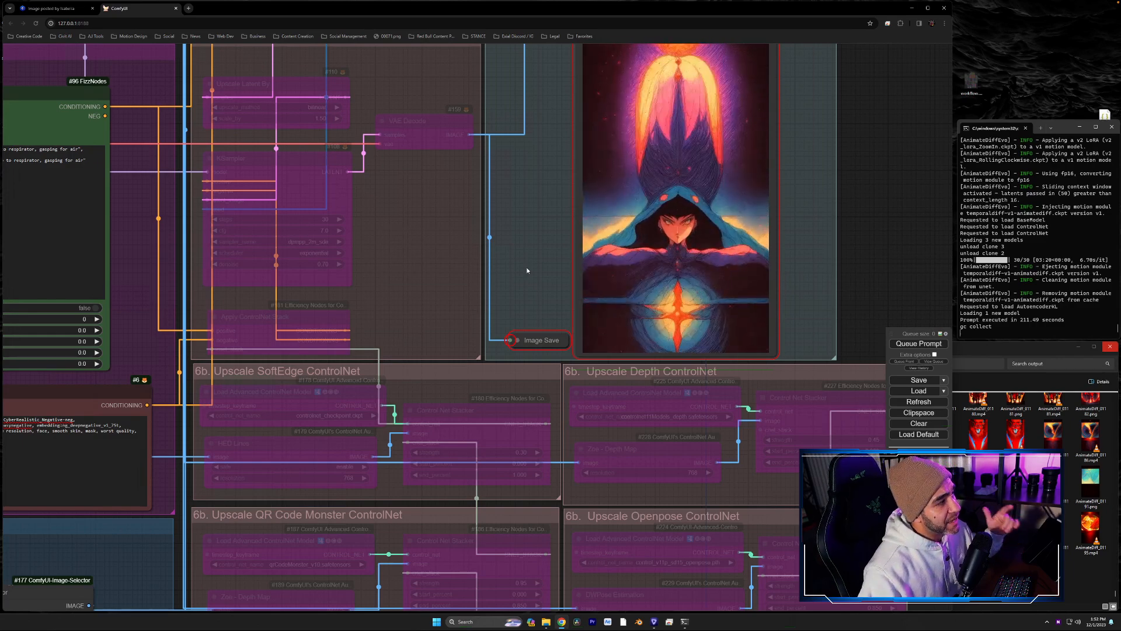
drag(527, 270, 516, 370)
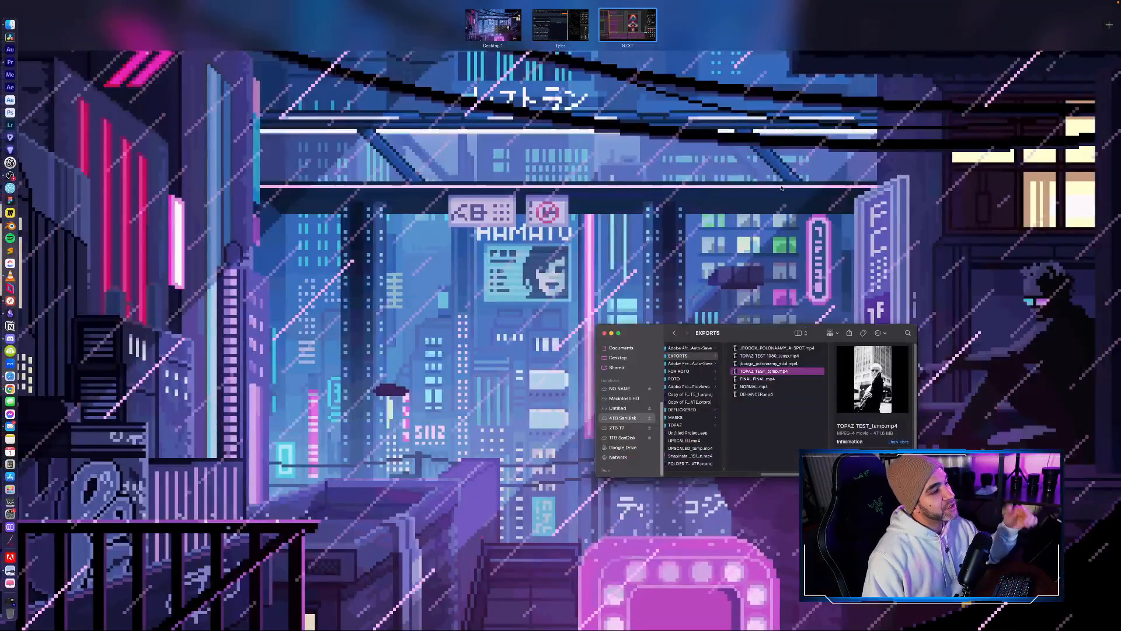
- Switch to the Mac desktop and open the Copy of FOLDER TEMPLATE_1 project in Premiere Pro
click(808, 439)
click(798, 435)
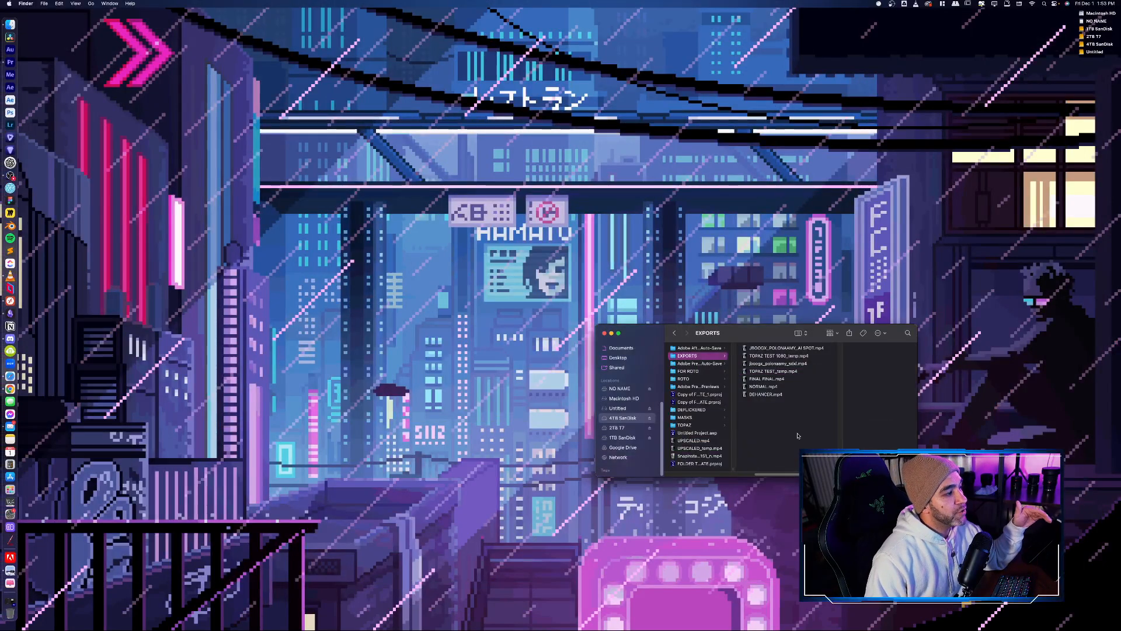
double_click(710, 396)
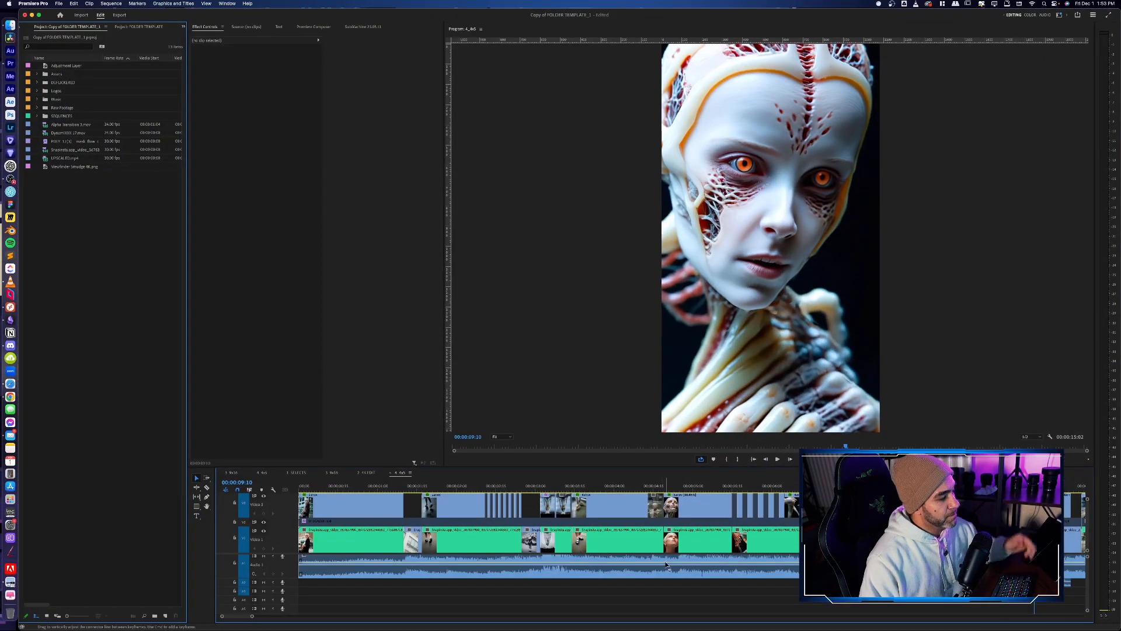
- Show the whole sequence in the Premiere timeline, return the playhead to the start and play the opening seconds
key(minus)
key(minus)
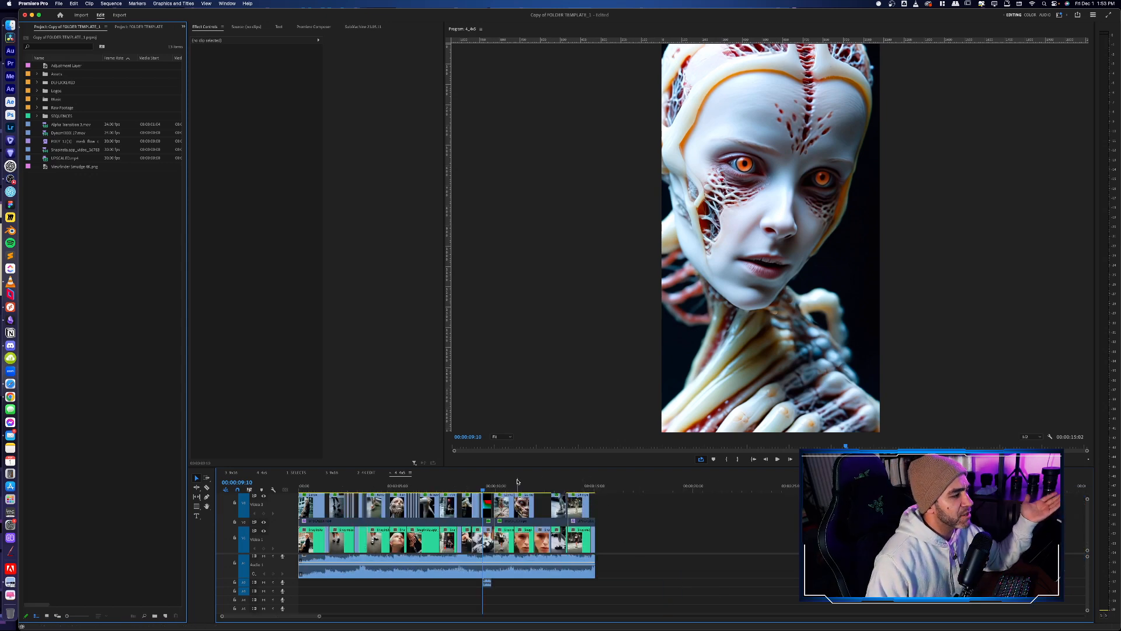
drag(581, 486, 299, 488)
click(552, 556)
key(equal)
key(equal)
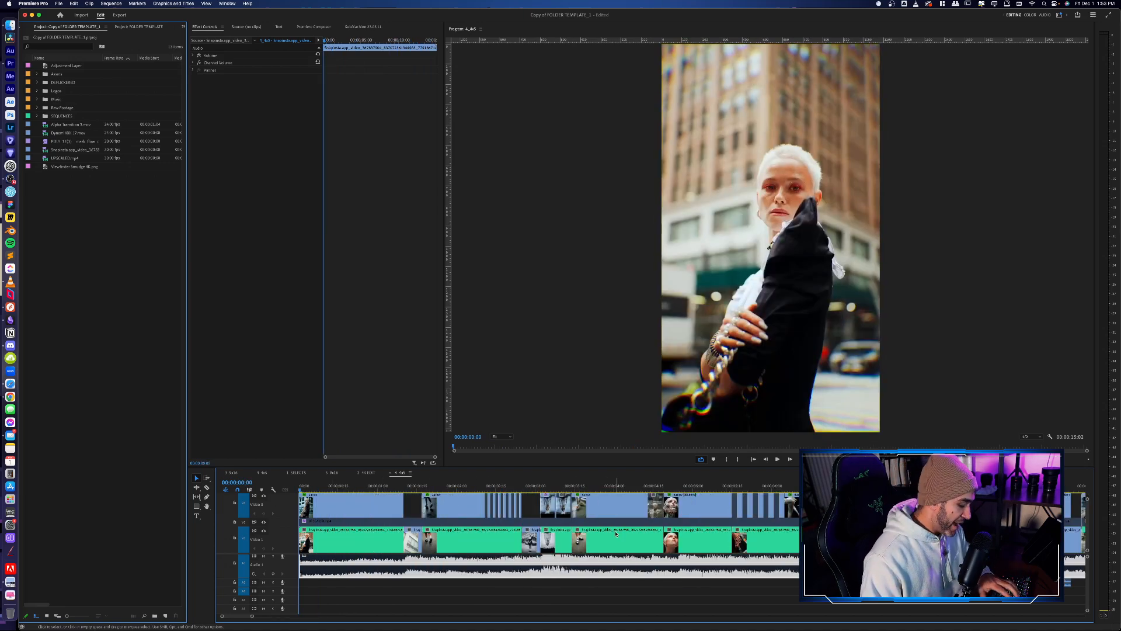
key(minus)
key(minus)
key(space)
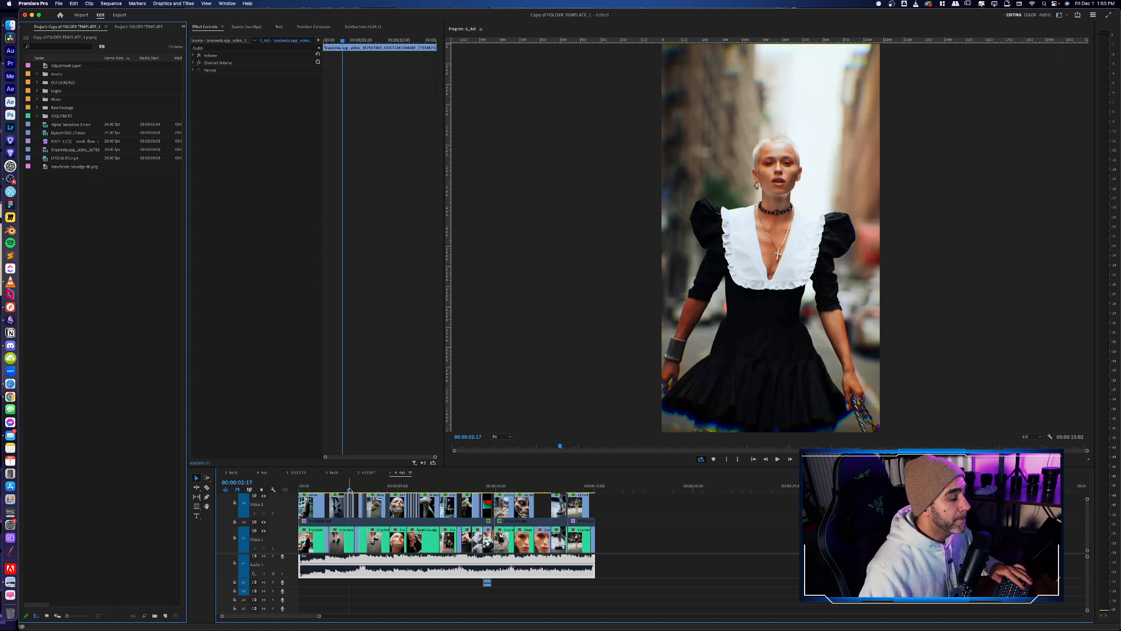
- Switch back to the ComfyUI desktop and examine the low-res Video Combine output of the heart-prompt render
key(ctrl+Up)
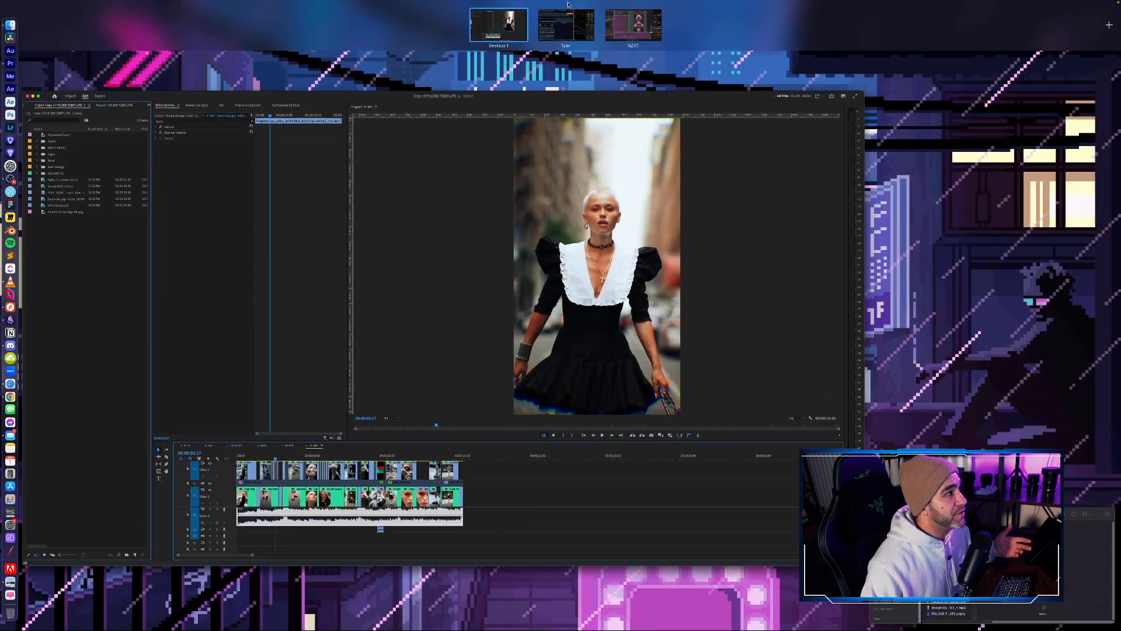
click(631, 27)
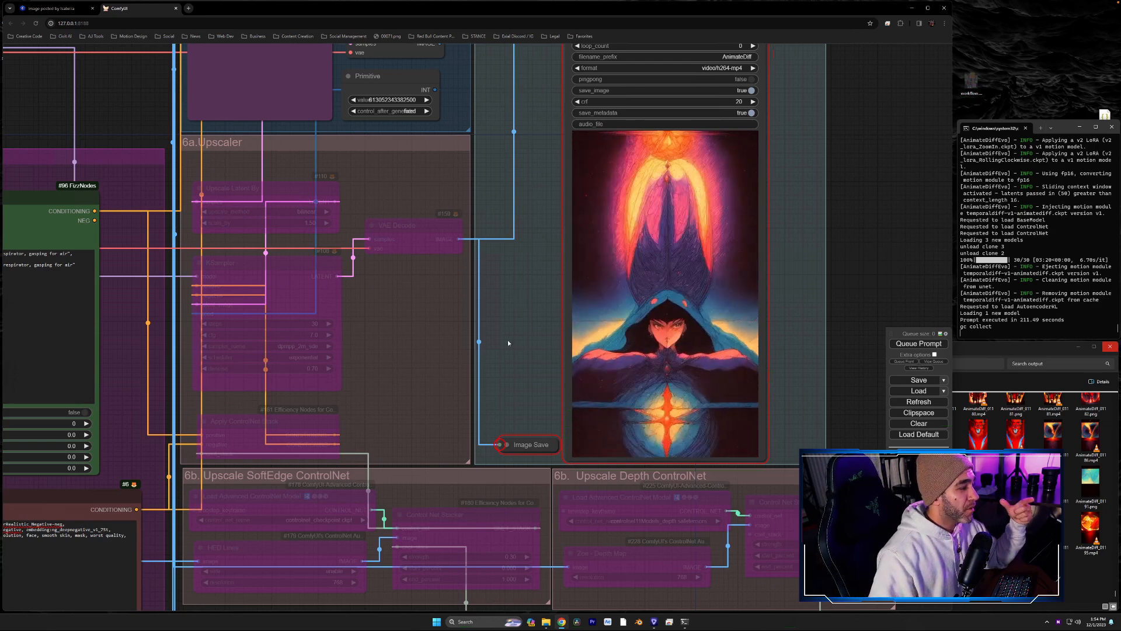
drag(508, 340, 512, 315)
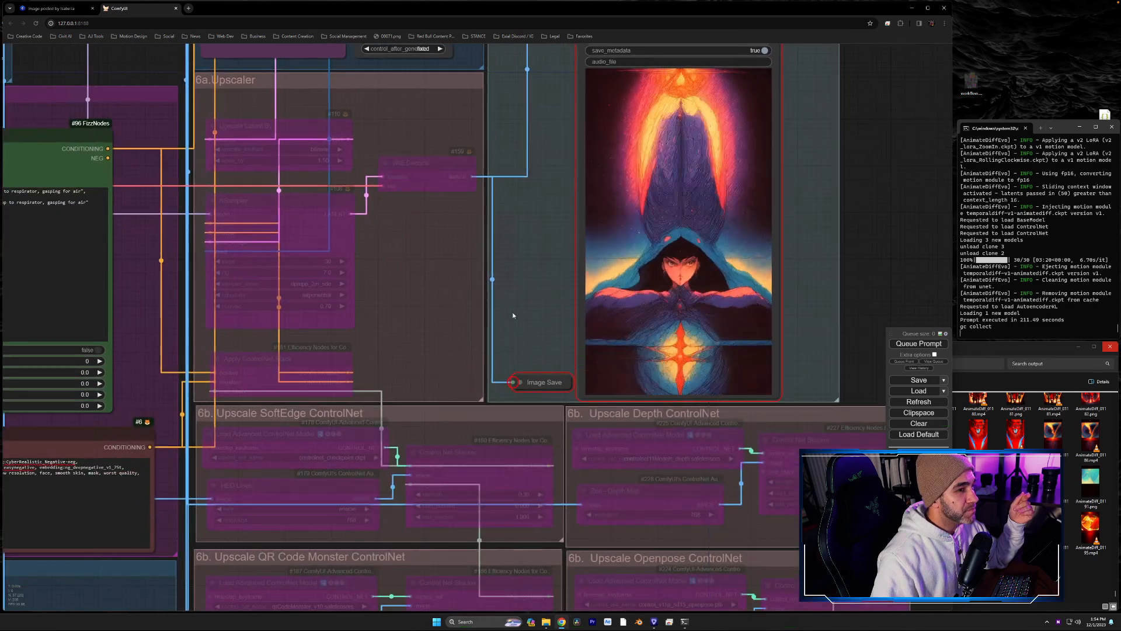
scroll(512, 315, up, 2)
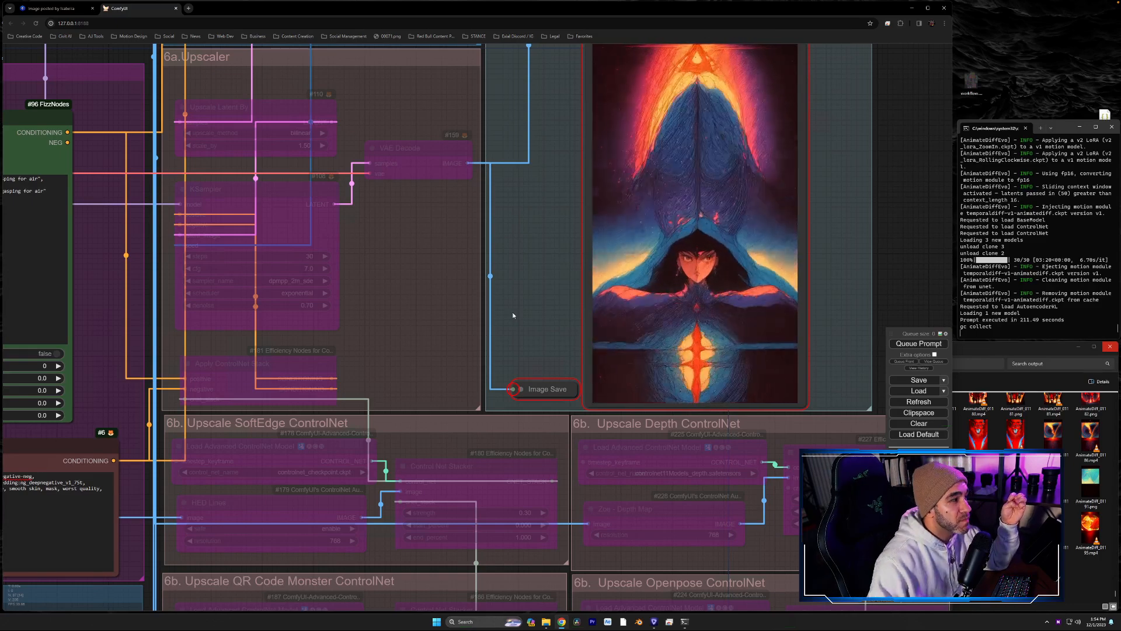
drag(428, 322, 476, 359)
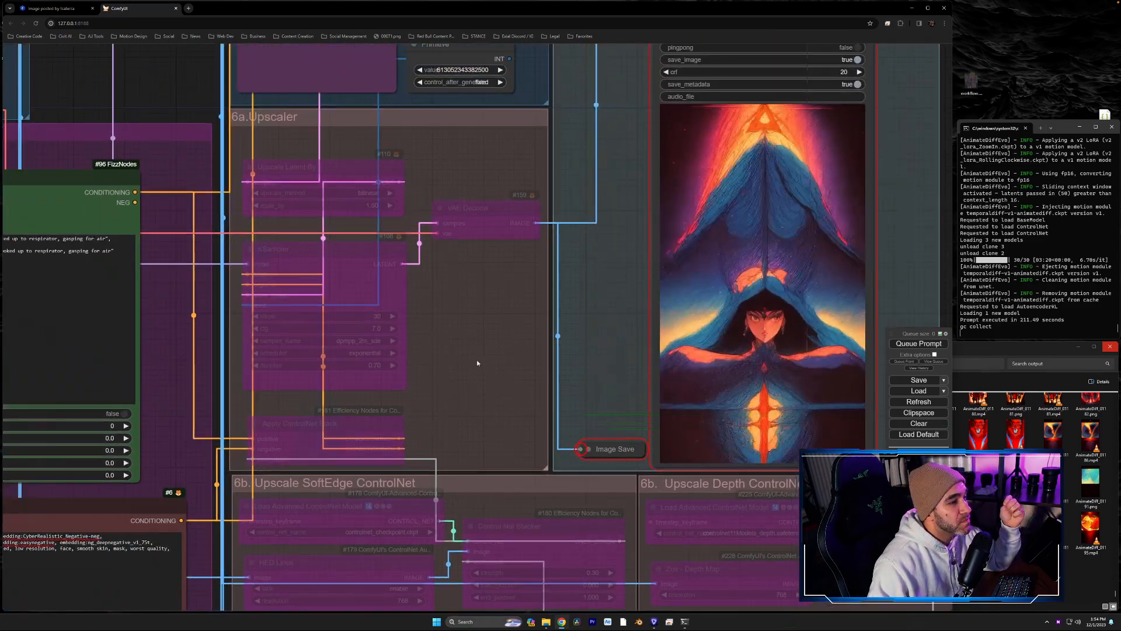
drag(632, 152, 510, 627)
drag(785, 290, 853, 407)
scroll(777, 347, up, 4)
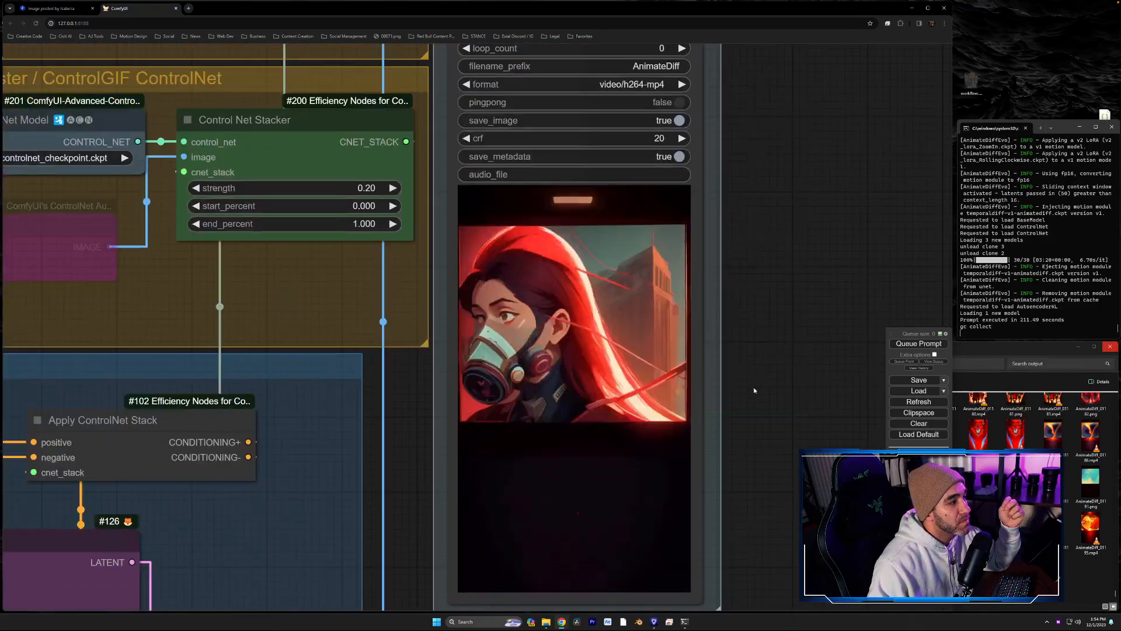
drag(742, 406, 776, 394)
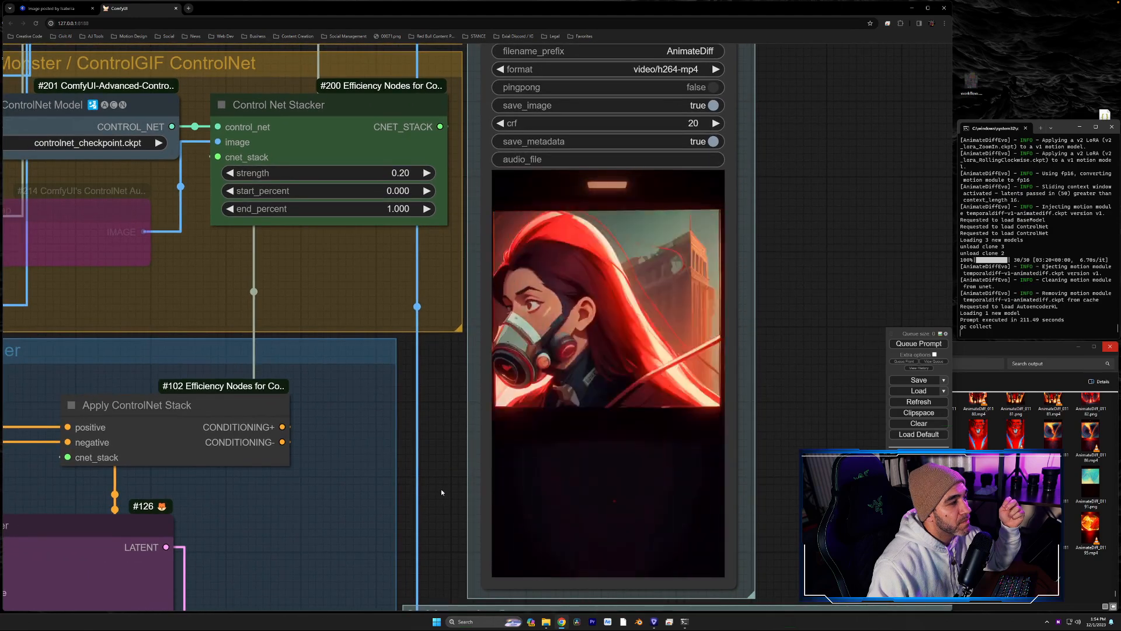
drag(439, 494, 465, 438)
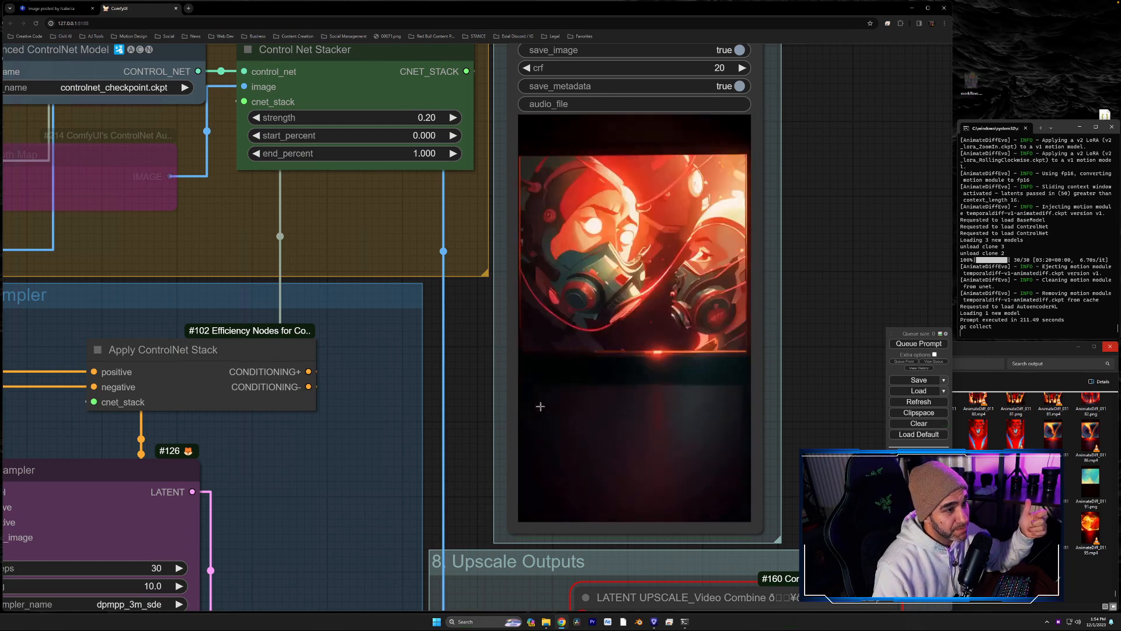
drag(477, 498, 492, 390)
scroll(485, 367, down, 3)
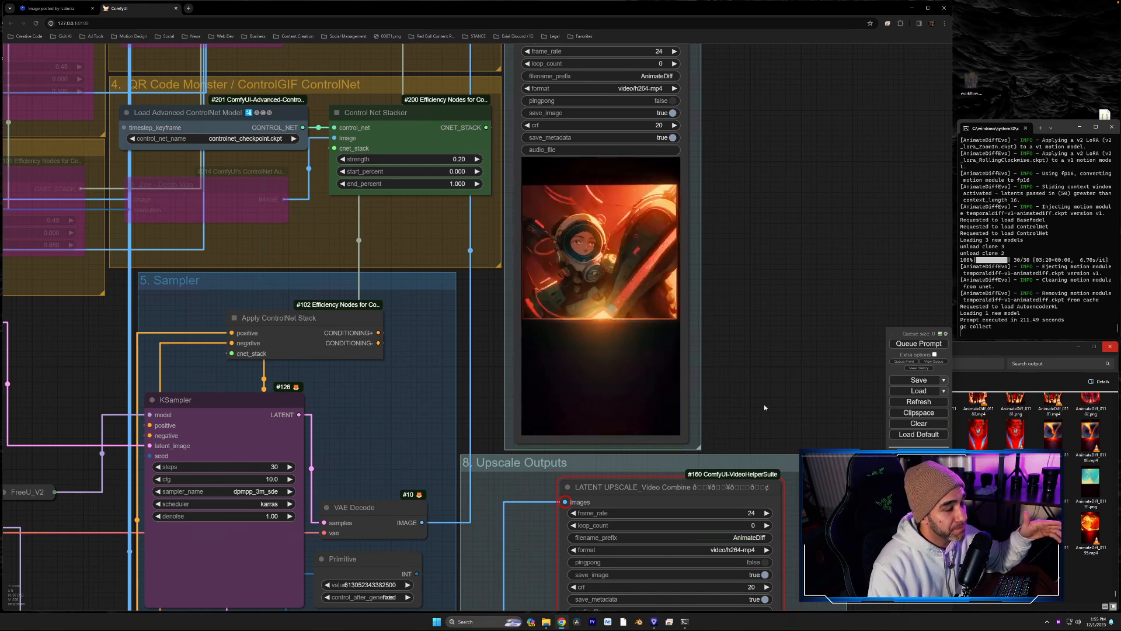
- Enable the bypassed 6a.Upscaler group by setting its group nodes to Always
drag(769, 391, 788, 205)
drag(560, 449, 604, 182)
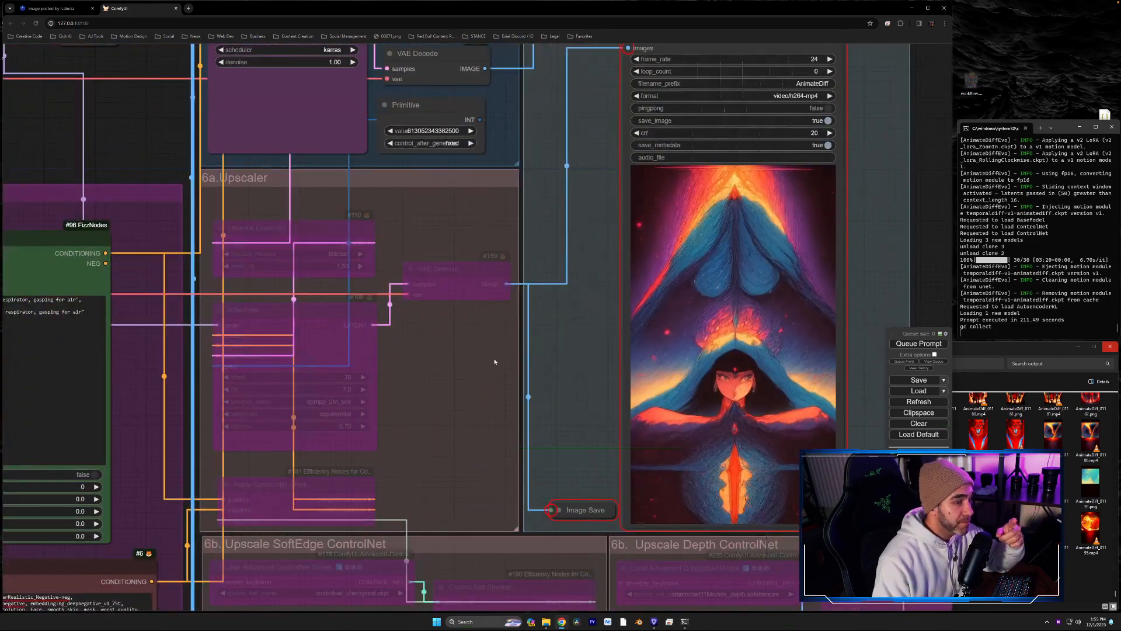
scroll(468, 377, down, 3)
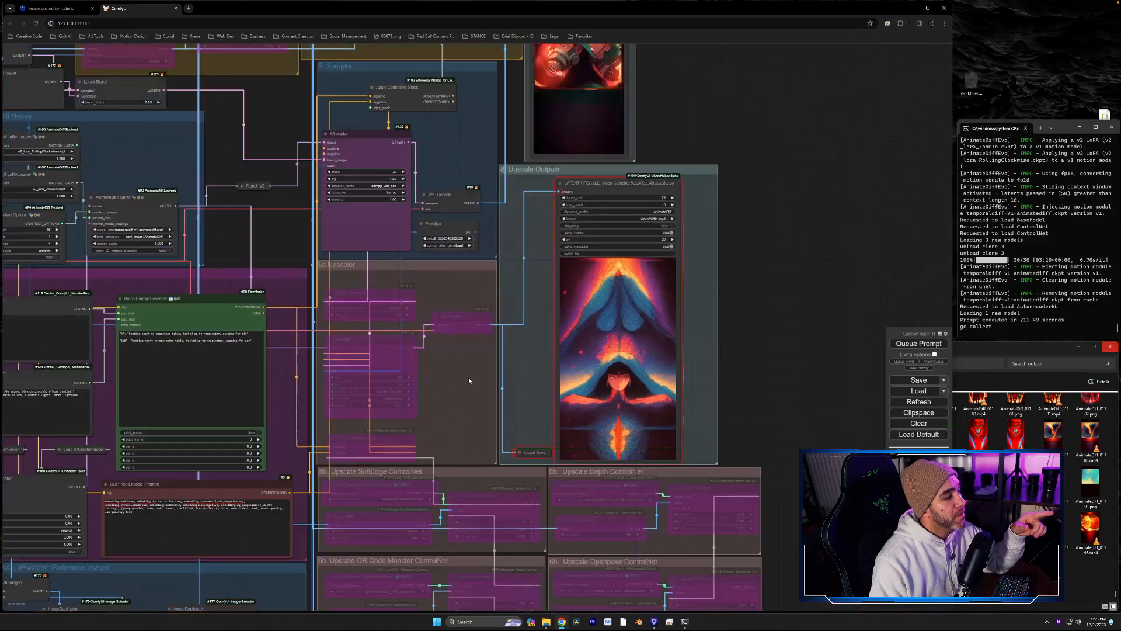
scroll(468, 378, up, 5)
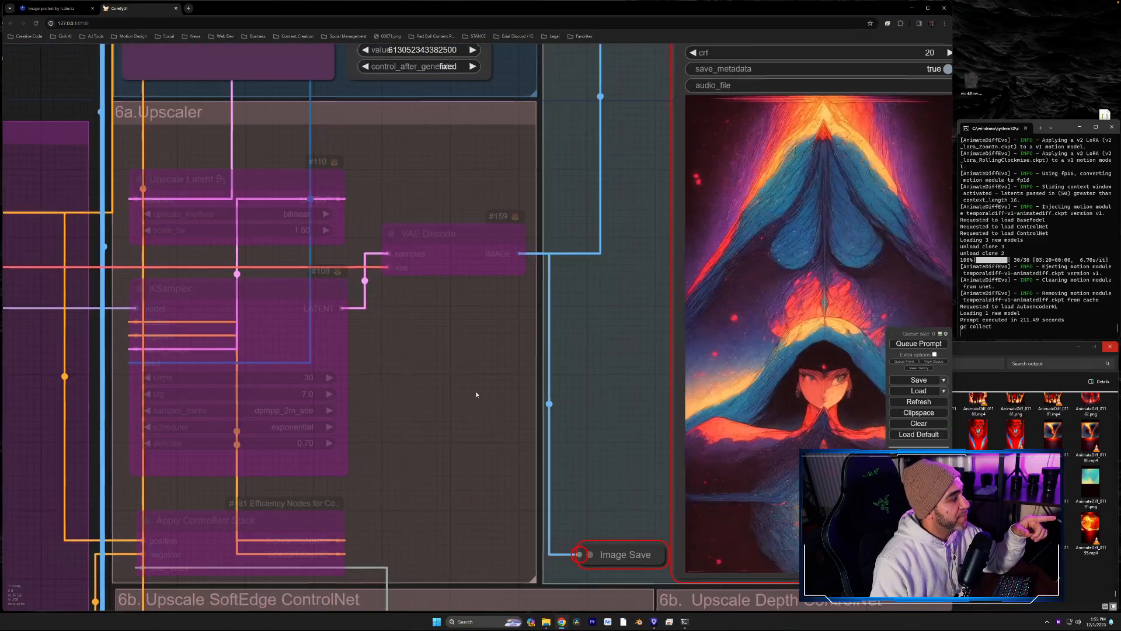
drag(300, 197, 402, 229)
right_click(278, 139)
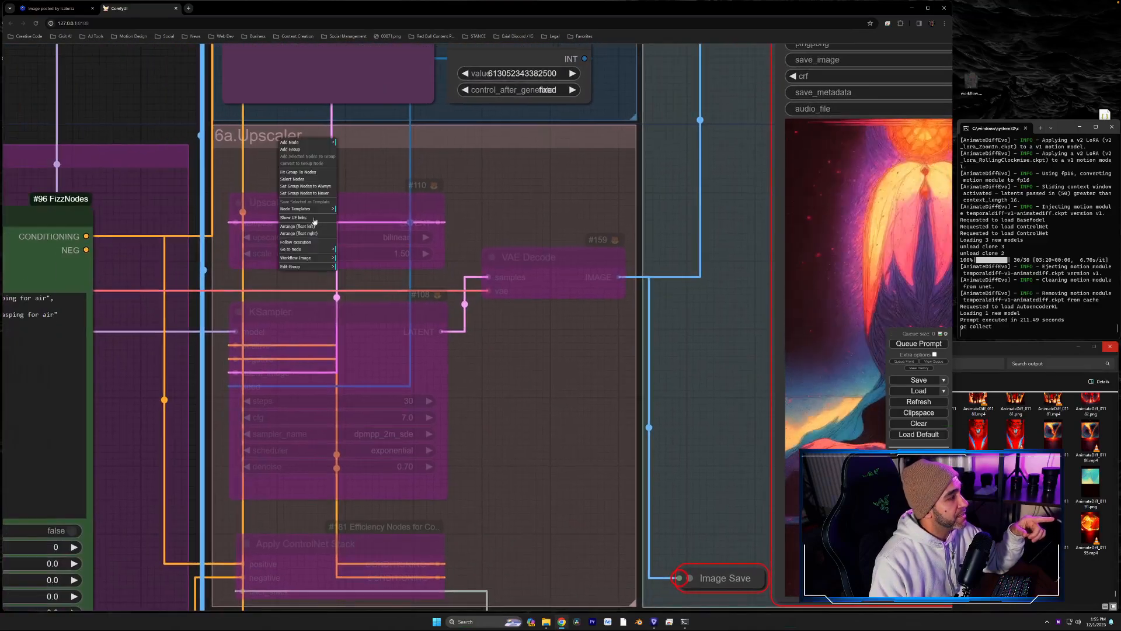
click(311, 188)
- Compare the upscale KSampler's settings with the main KSampler's and review the 6b upscale ControlNet groups
scroll(555, 426, down, 3)
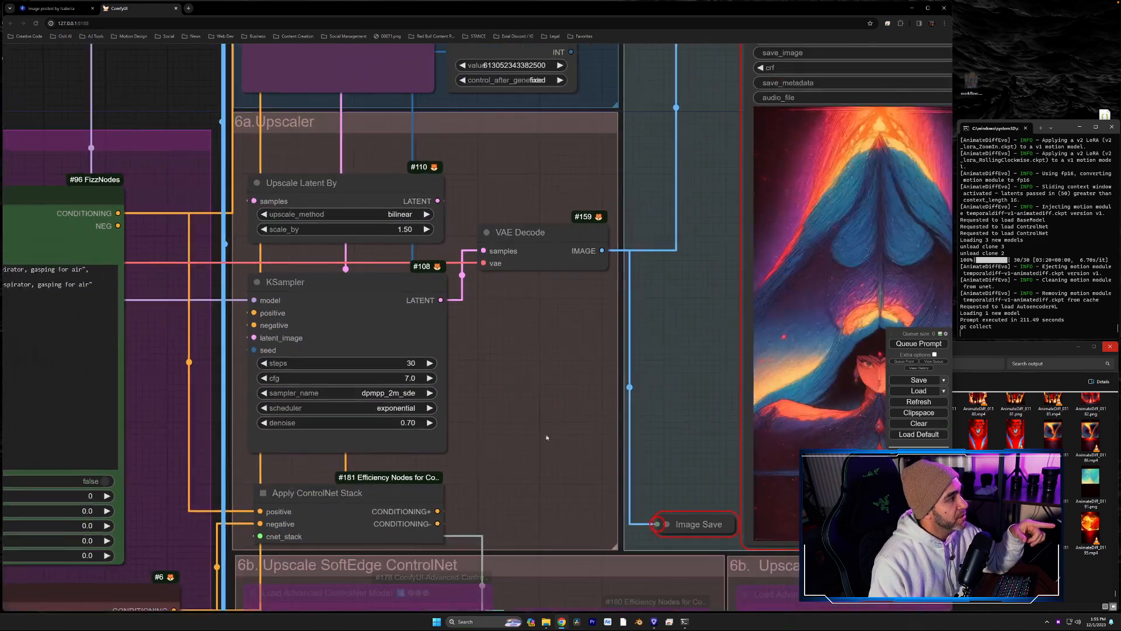
drag(546, 437, 539, 398)
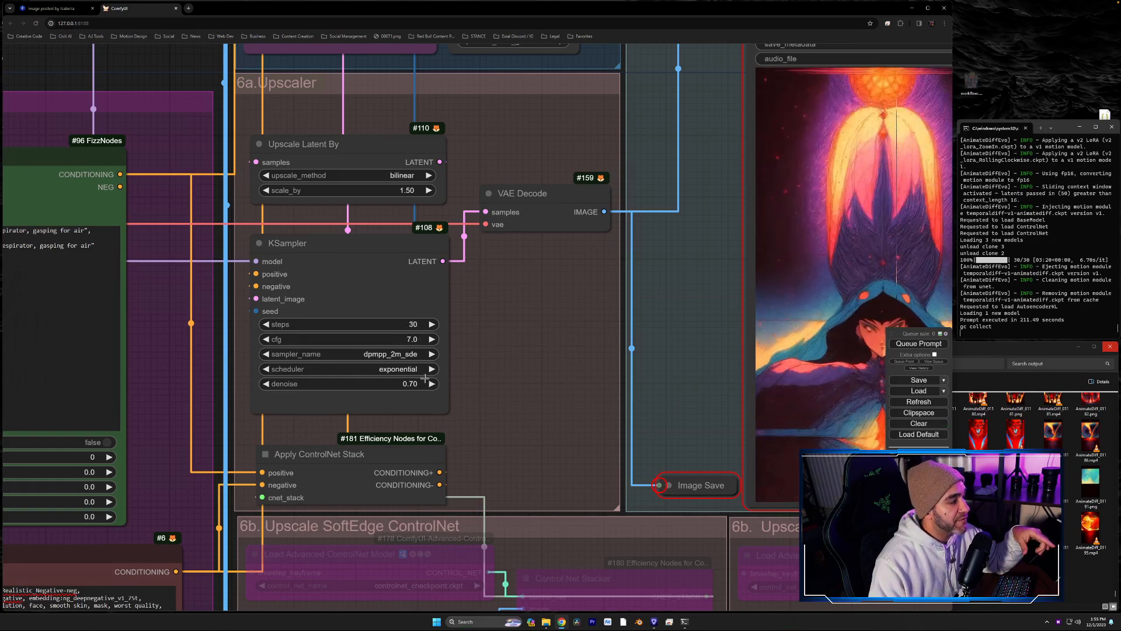
drag(503, 323, 533, 563)
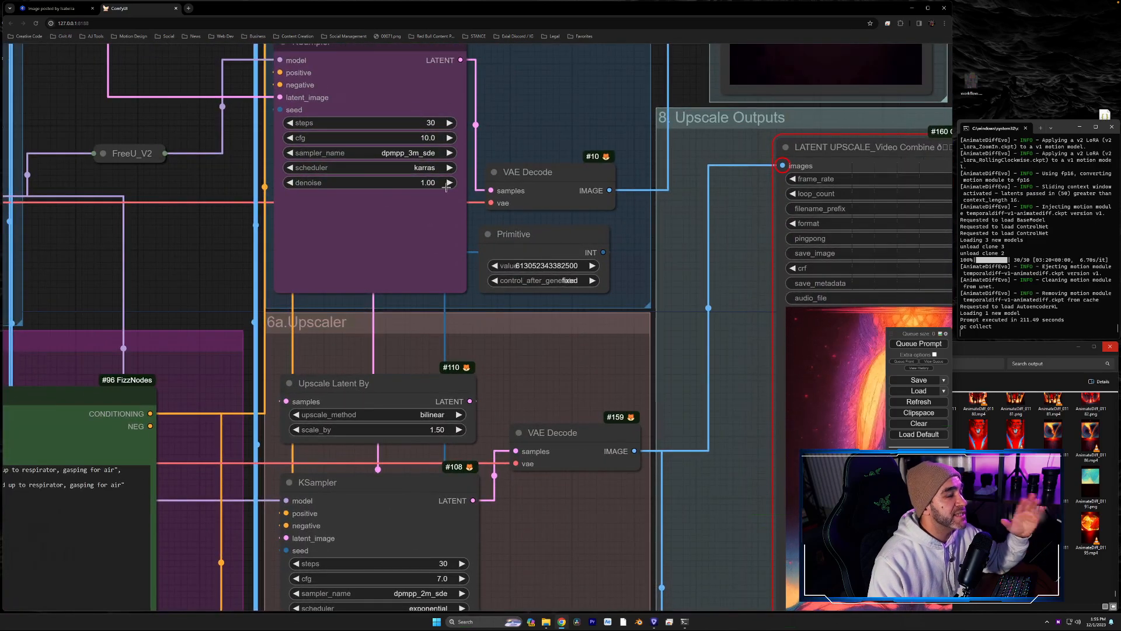
drag(527, 489, 511, 288)
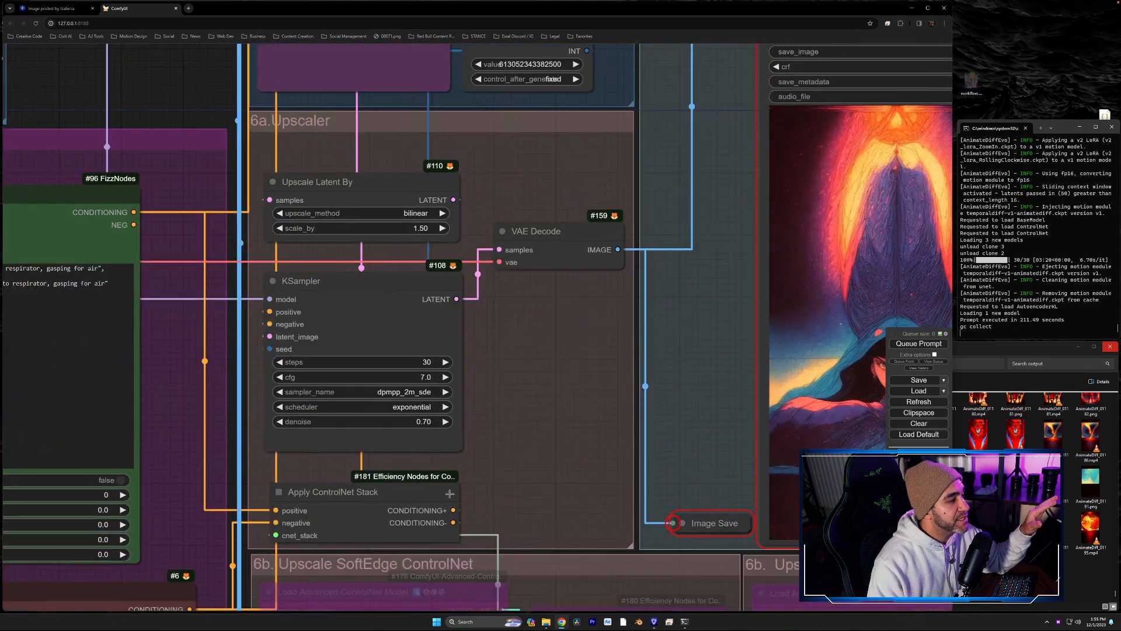
drag(537, 397, 493, 88)
scroll(593, 360, down, 5)
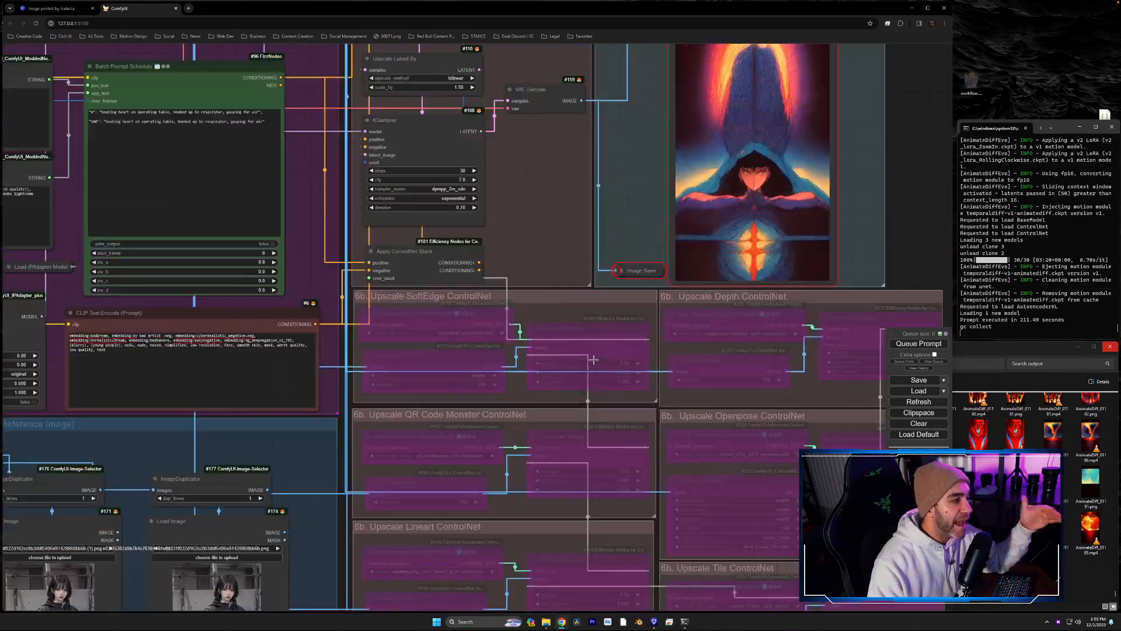
drag(640, 407, 584, 326)
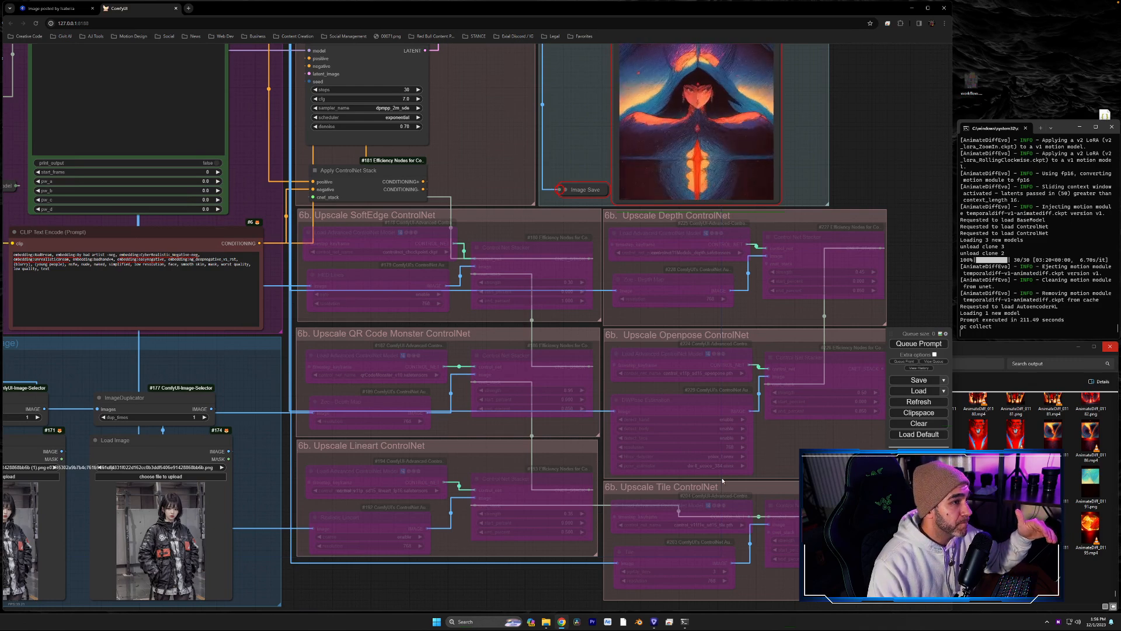
- Bypass all the nodes of the 6a.Upscaler group again
drag(855, 187, 866, 355)
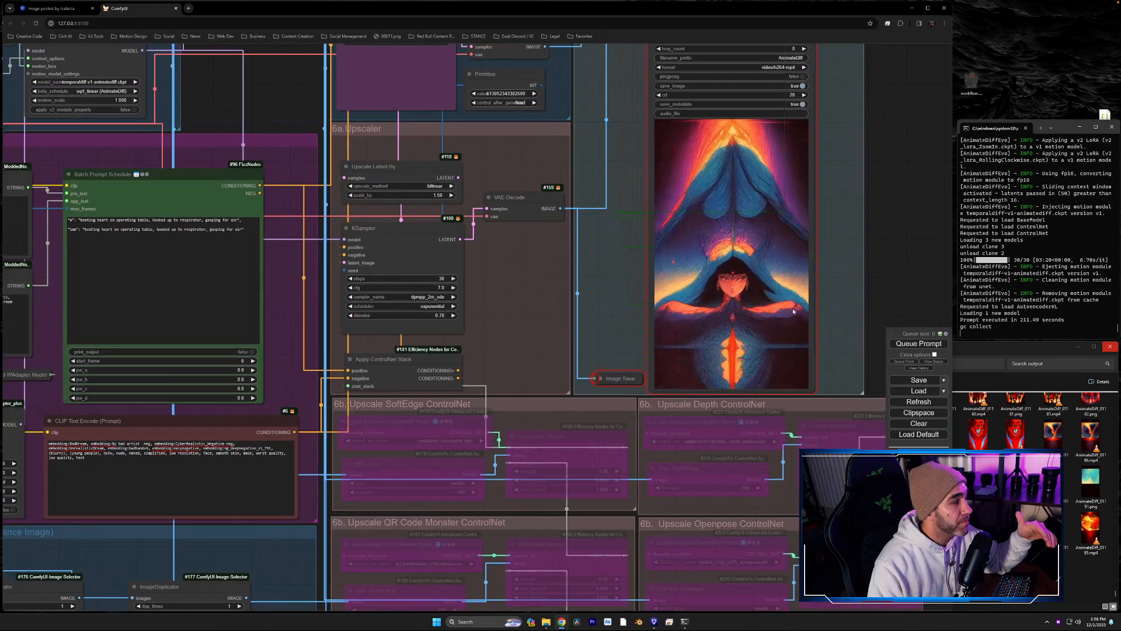
right_click(394, 136)
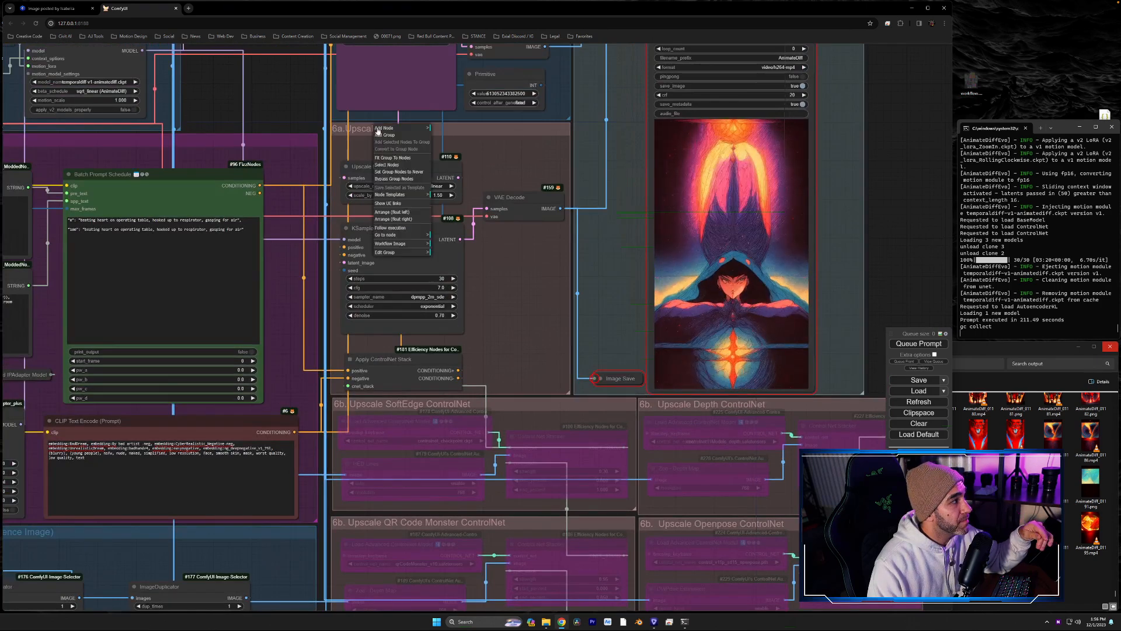
click(400, 180)
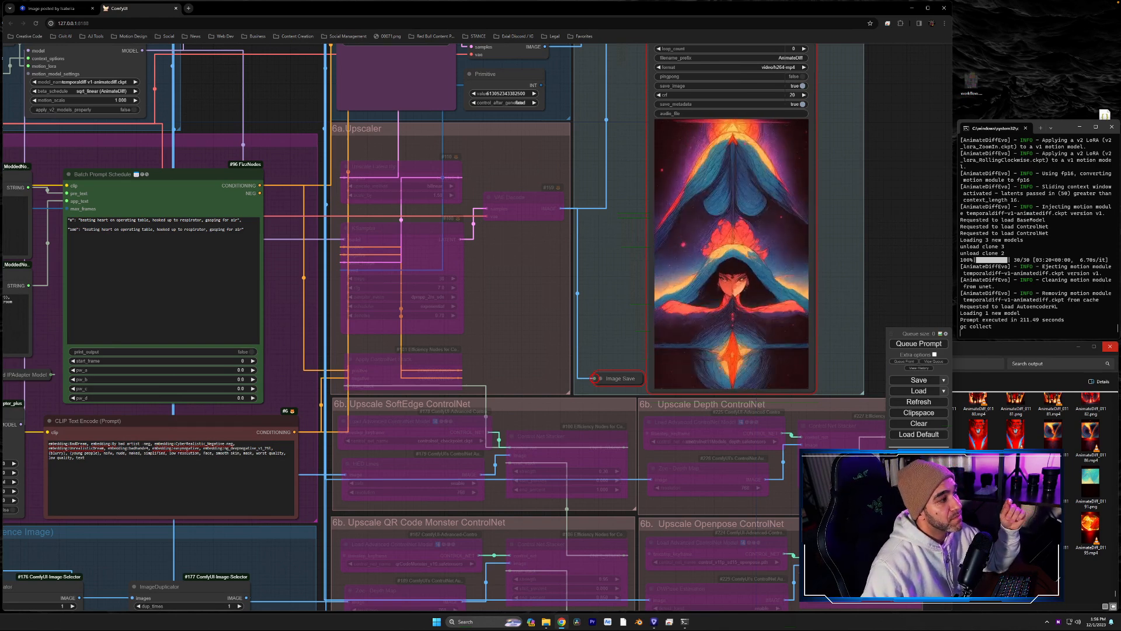
- Switch the Load Checkpoint w/ Noise Select node's model to epicrealism_naturalSinRC1VAE (1).safetensors
drag(533, 243, 402, 337)
drag(714, 168, 772, 441)
drag(741, 247, 759, 335)
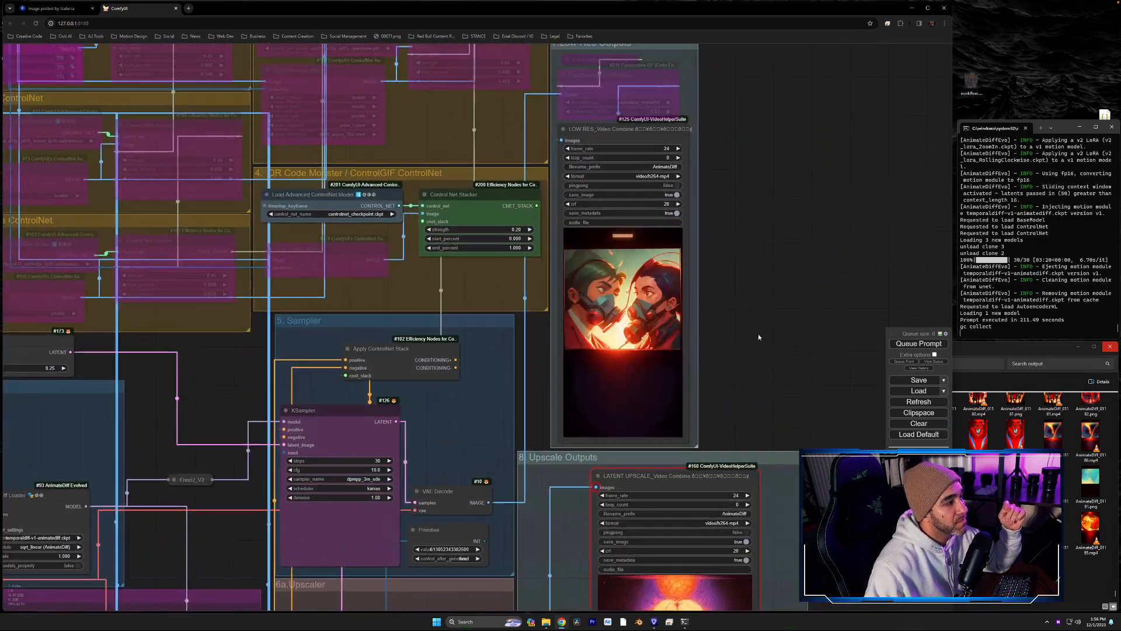
scroll(758, 336, up, 3)
scroll(759, 337, down, 2)
drag(401, 457, 874, 51)
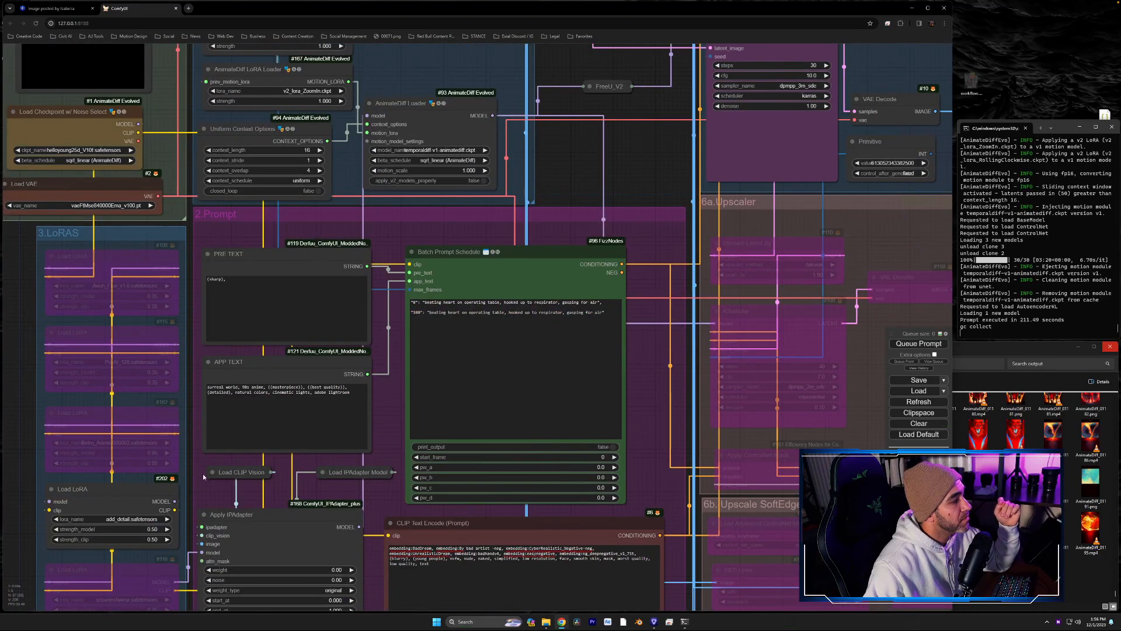
drag(386, 394, 447, 468)
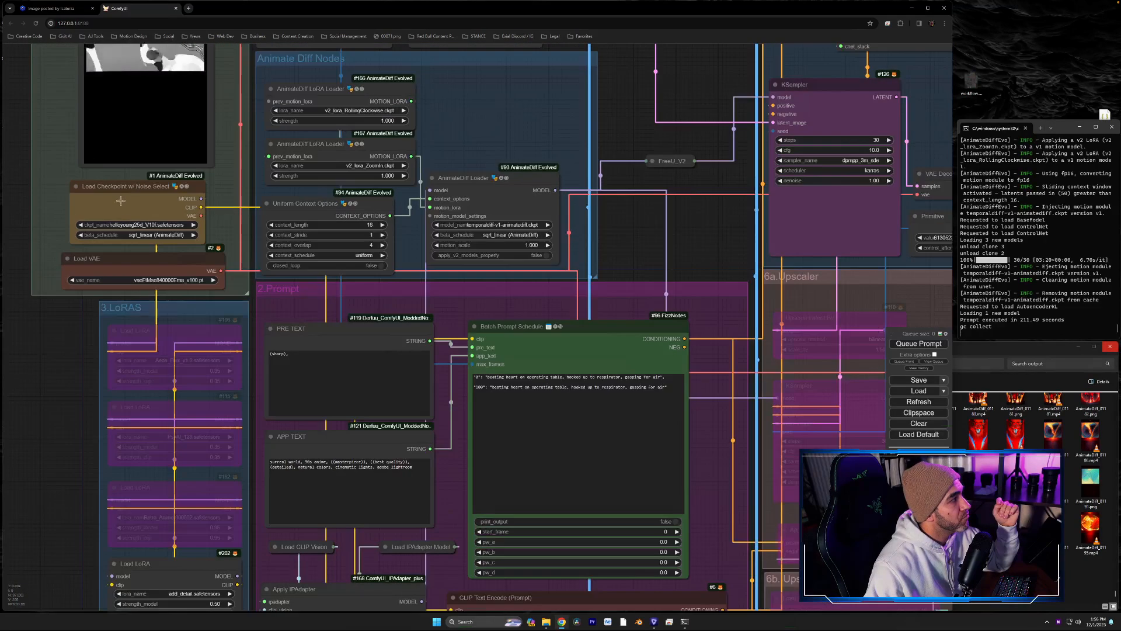
click(134, 224)
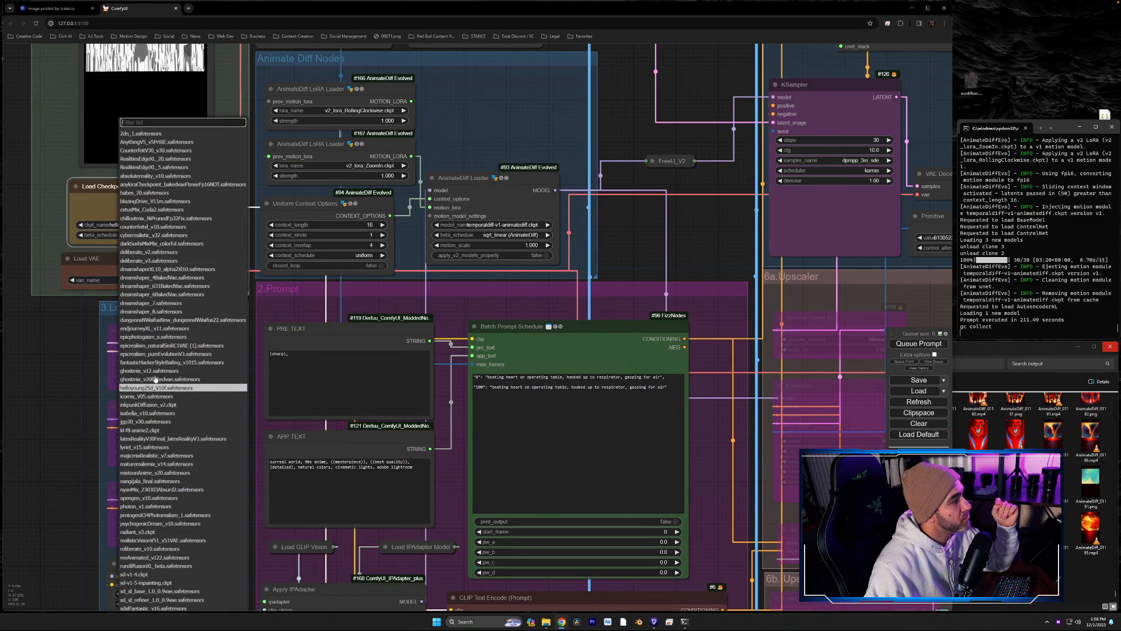
click(183, 345)
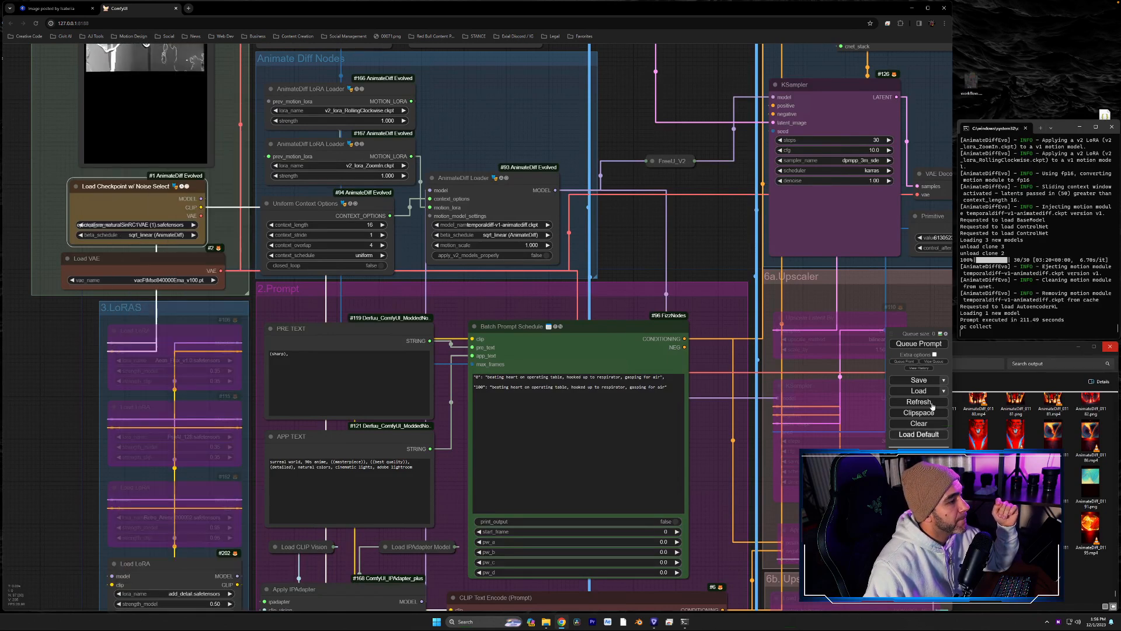
- Queue a new render with the changed checkpoint and bring the sampler and output groups into view
click(928, 346)
drag(876, 269, 359, 348)
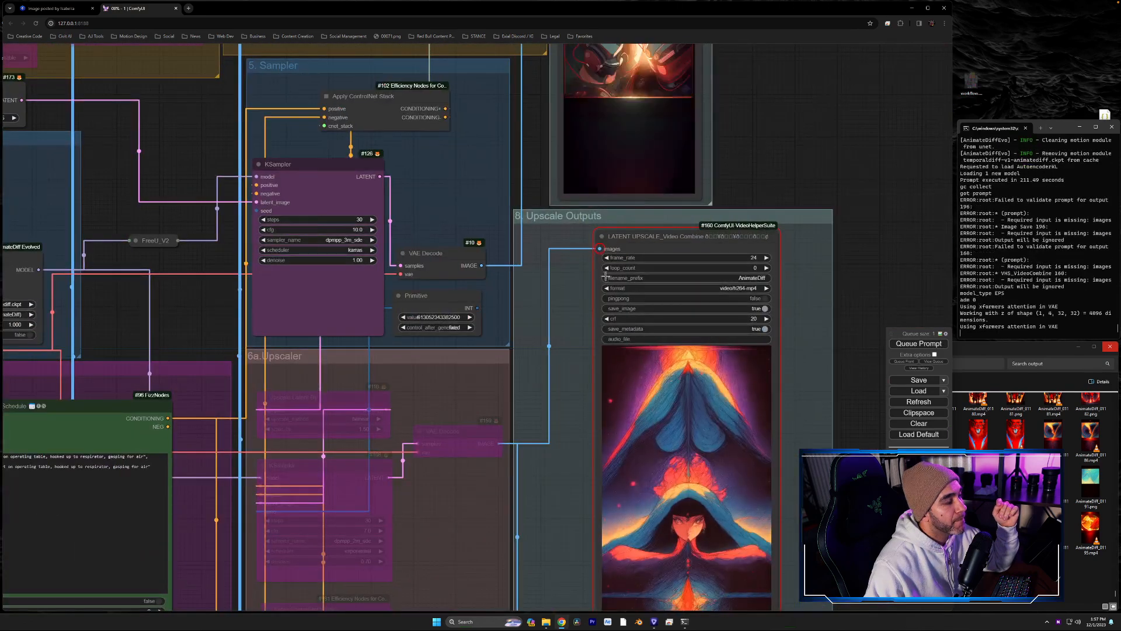
drag(568, 281, 439, 298)
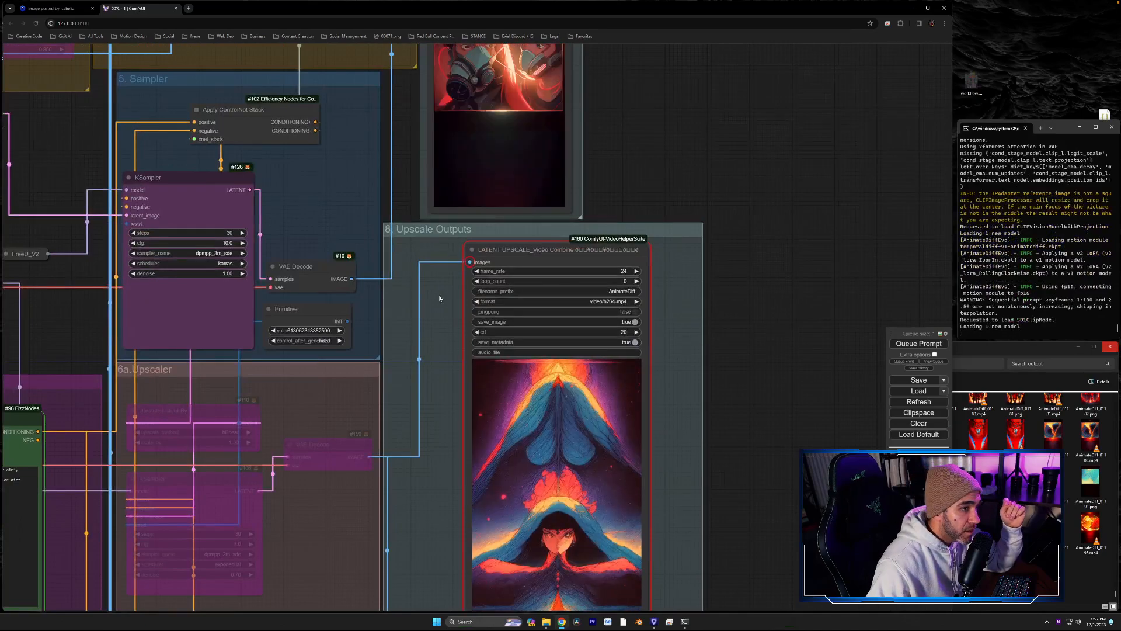
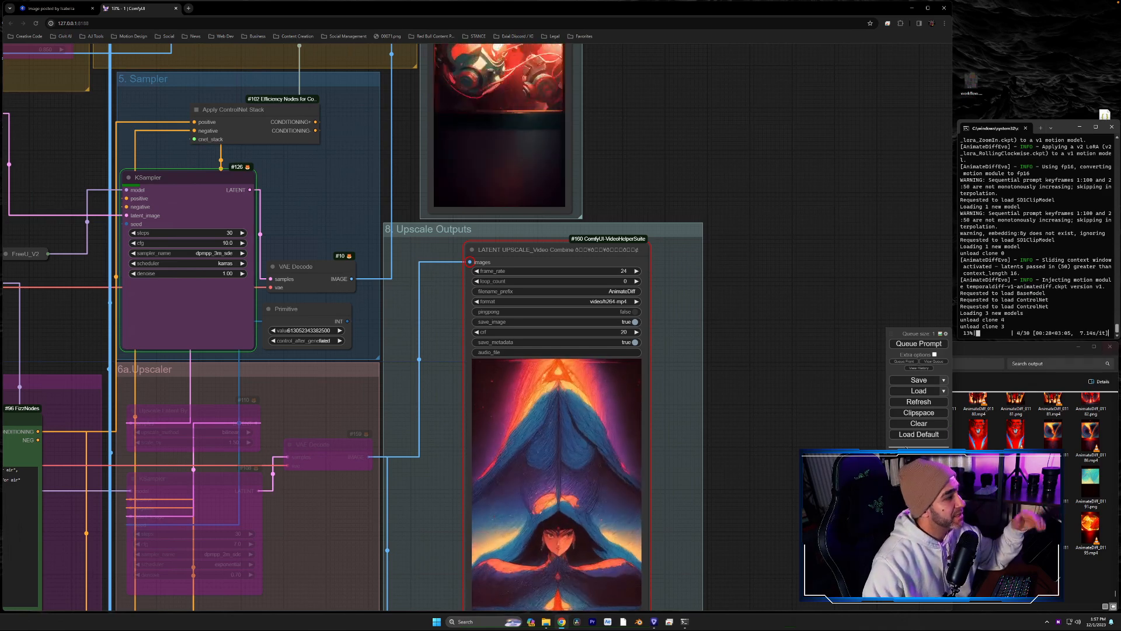
- Examine the LOW RES Video Combine preview beside the ControlGIF ControlNet and Sampler groups while the render runs
drag(676, 101, 796, 448)
scroll(763, 376, up, 6)
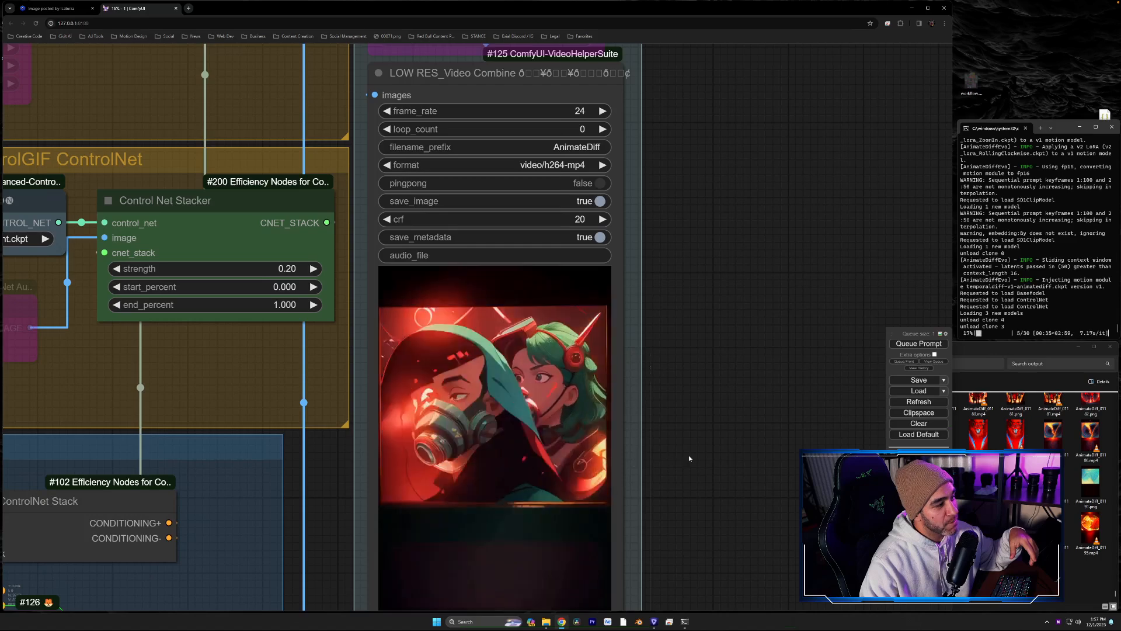
drag(689, 458, 761, 421)
scroll(555, 396, up, 2)
scroll(557, 397, down, 2)
scroll(624, 421, up, 2)
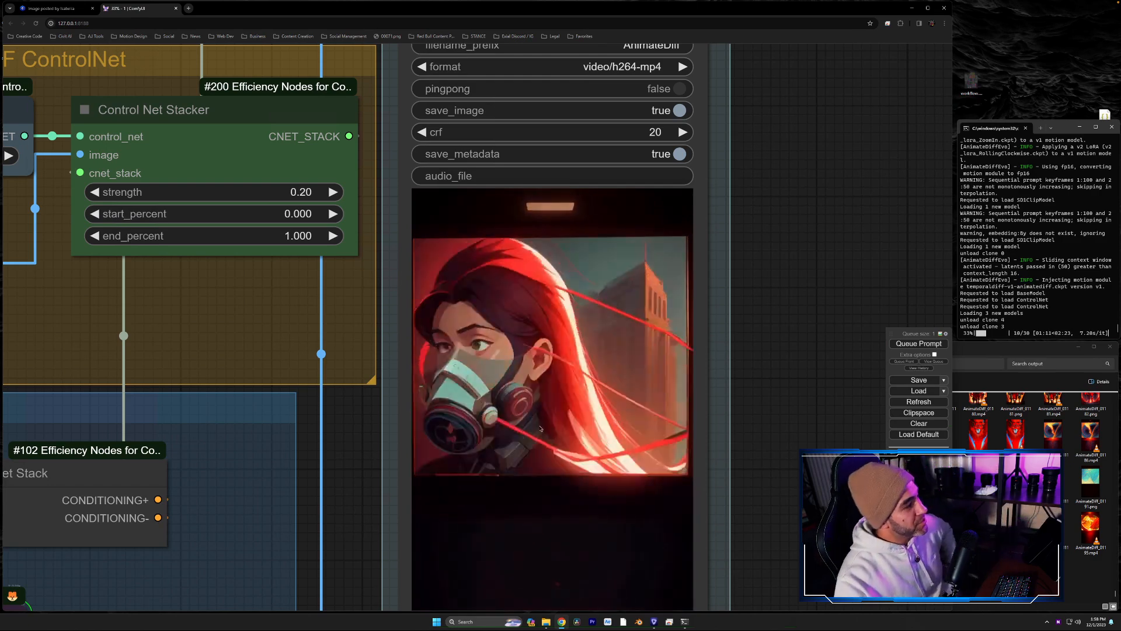
scroll(550, 480, down, 6)
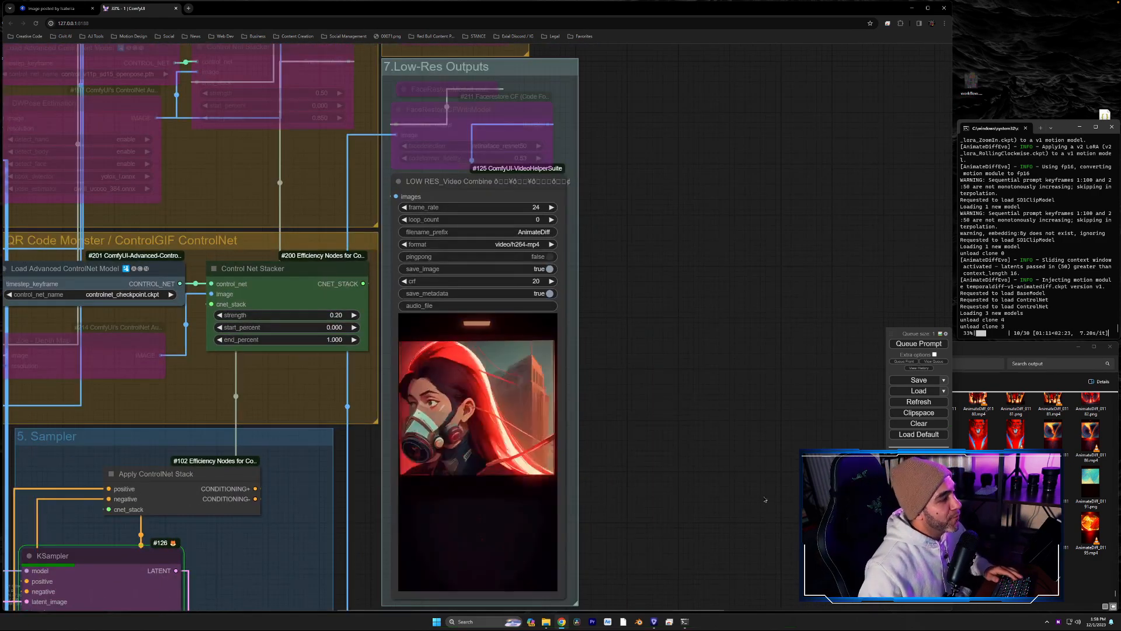
drag(755, 463, 790, 444)
drag(443, 463, 577, 404)
scroll(594, 359, up, 1)
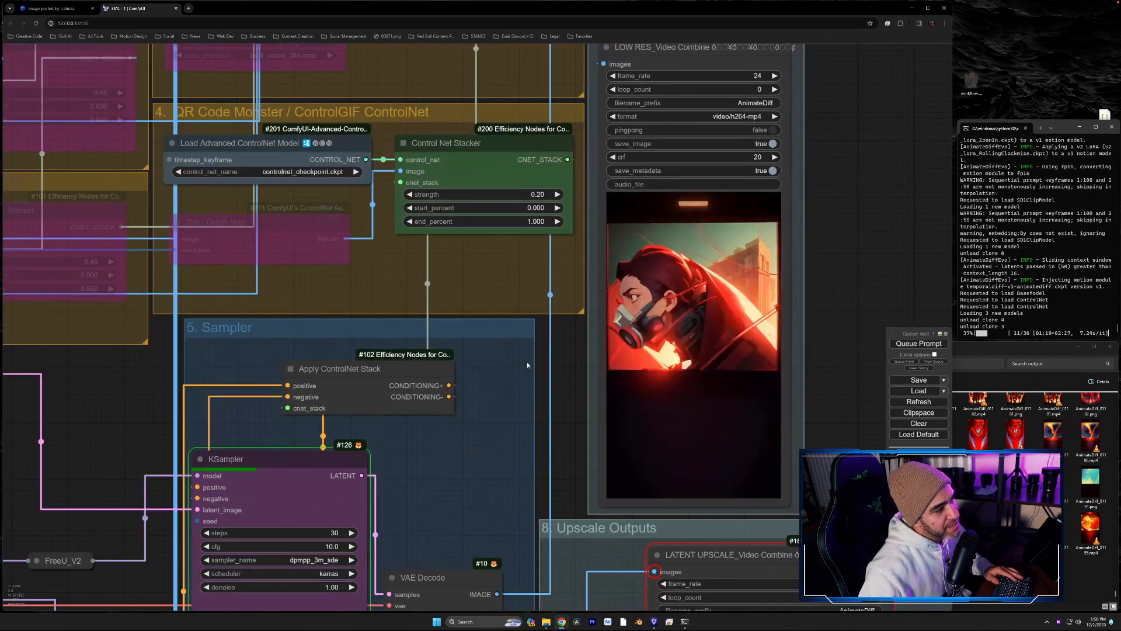
scroll(571, 350, up, 3)
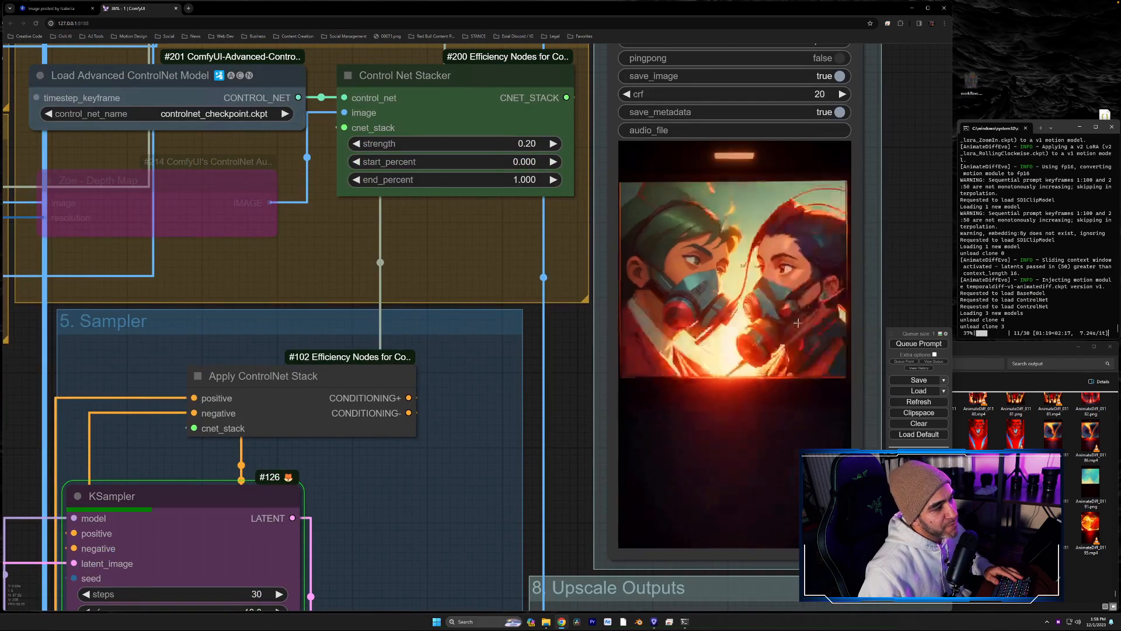
- Examine the uploaded mask video previews and compare them with the ControlGIF Control Net Stacker settings and the low-res output
drag(530, 362, 1120, 270)
drag(383, 323, 1115, 265)
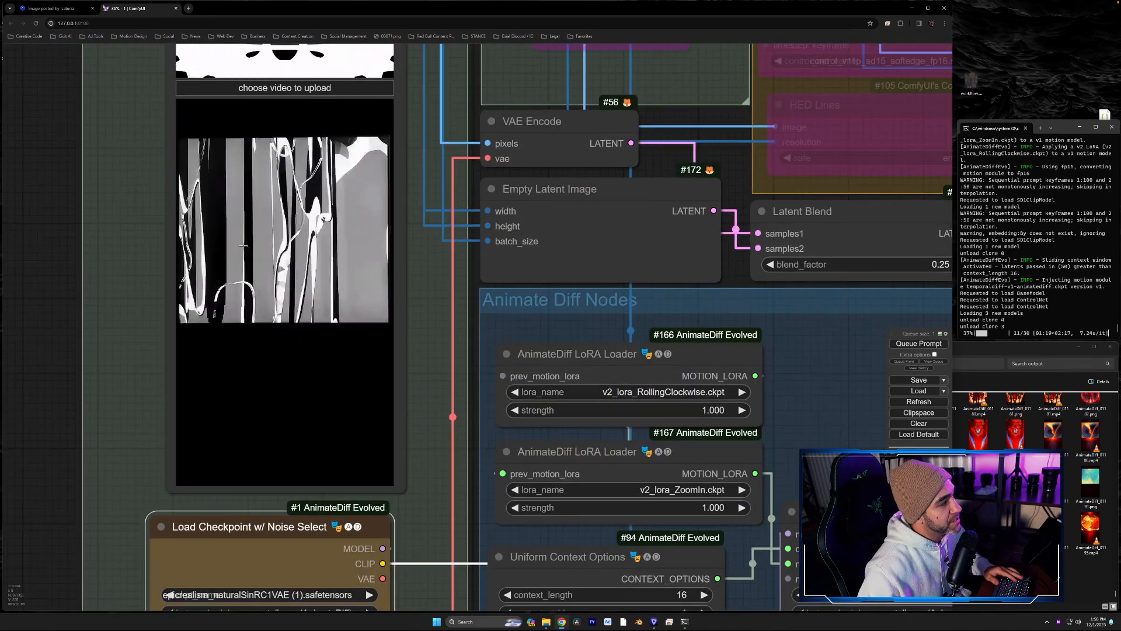
drag(163, 231, 265, 317)
scroll(265, 317, up, 2)
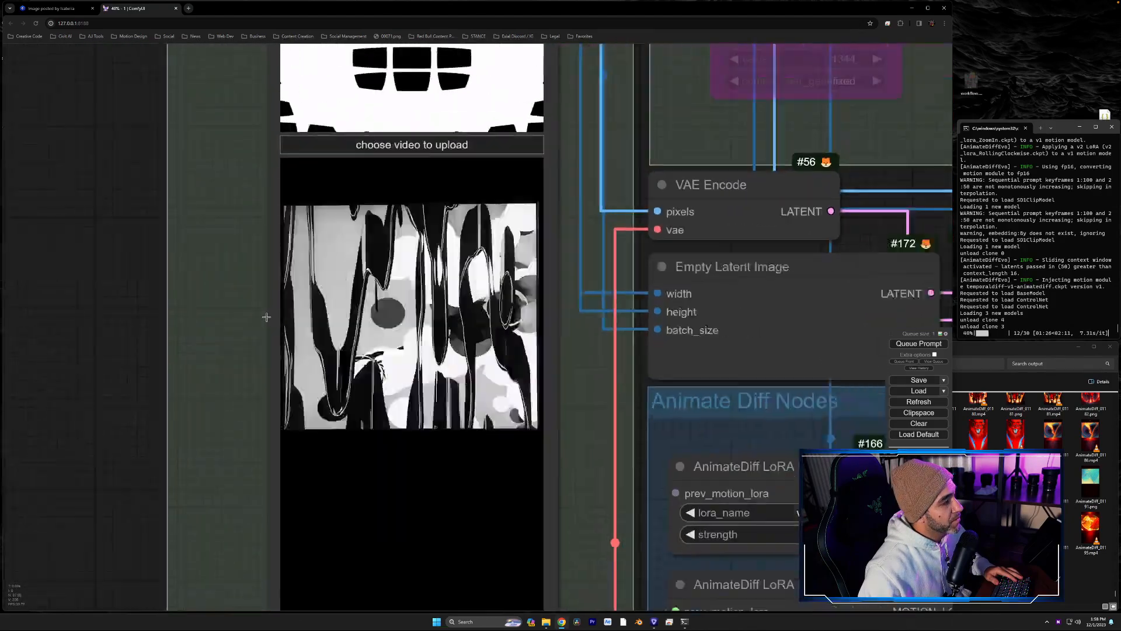
scroll(265, 318, down, 2)
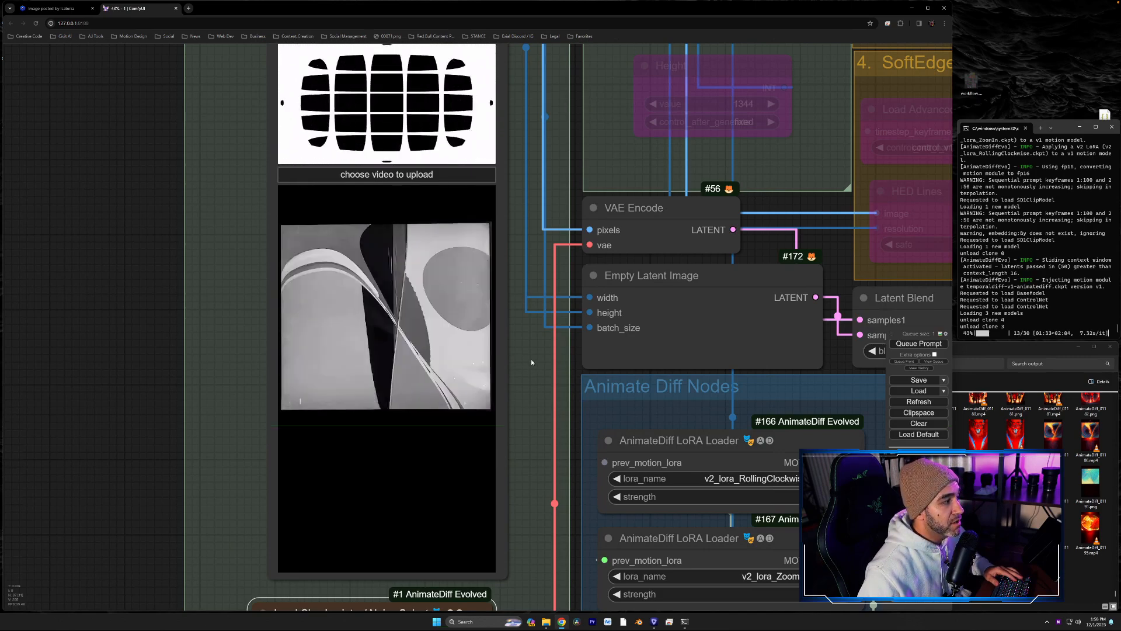
drag(534, 356, 120, 369)
drag(794, 362, 156, 375)
drag(820, 295, 519, 550)
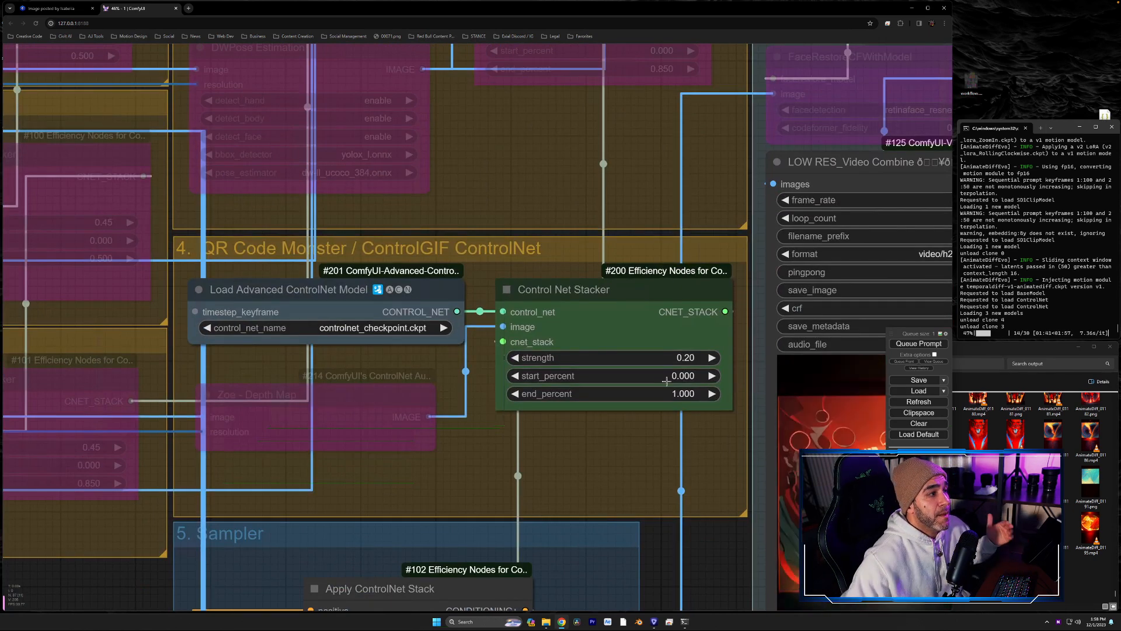
drag(733, 488, 510, 336)
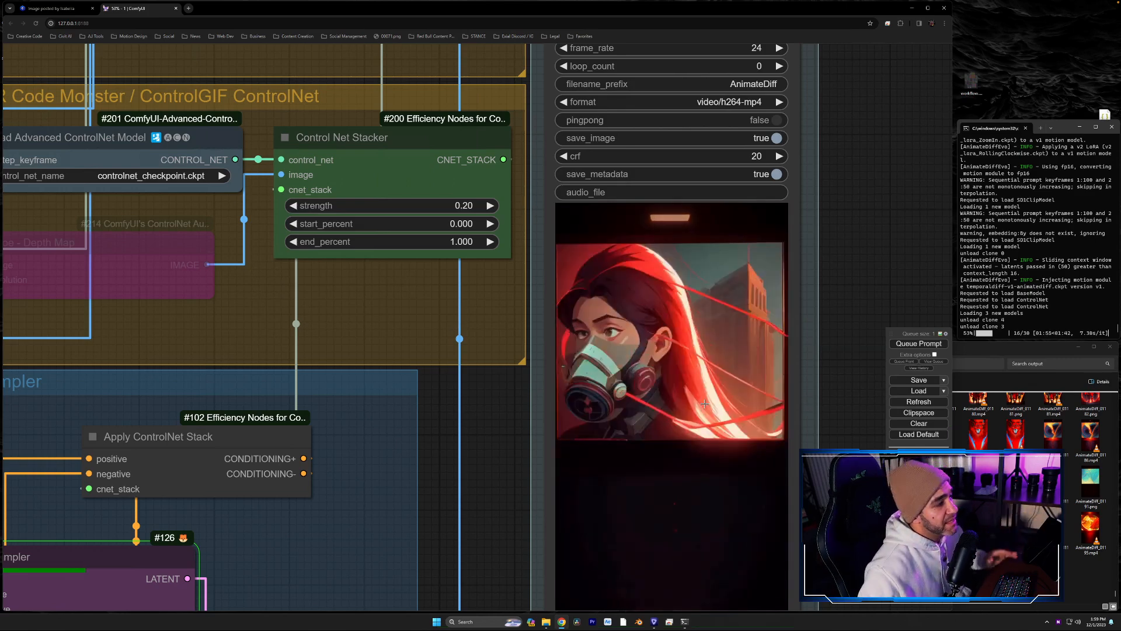
drag(497, 529, 525, 380)
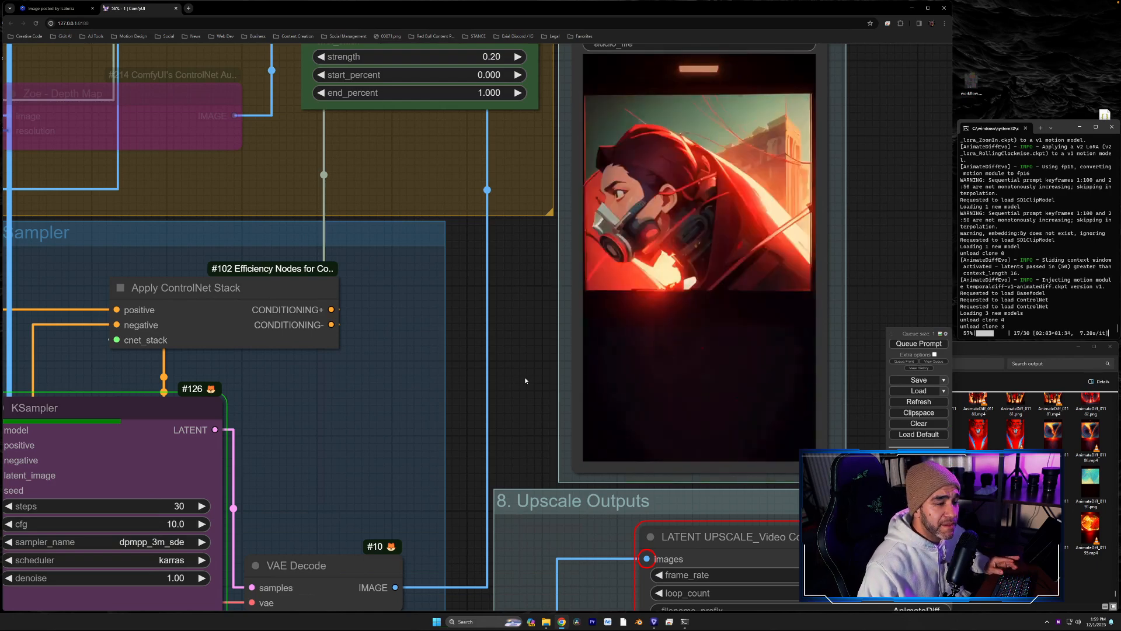
scroll(525, 380, down, 6)
scroll(525, 380, up, 3)
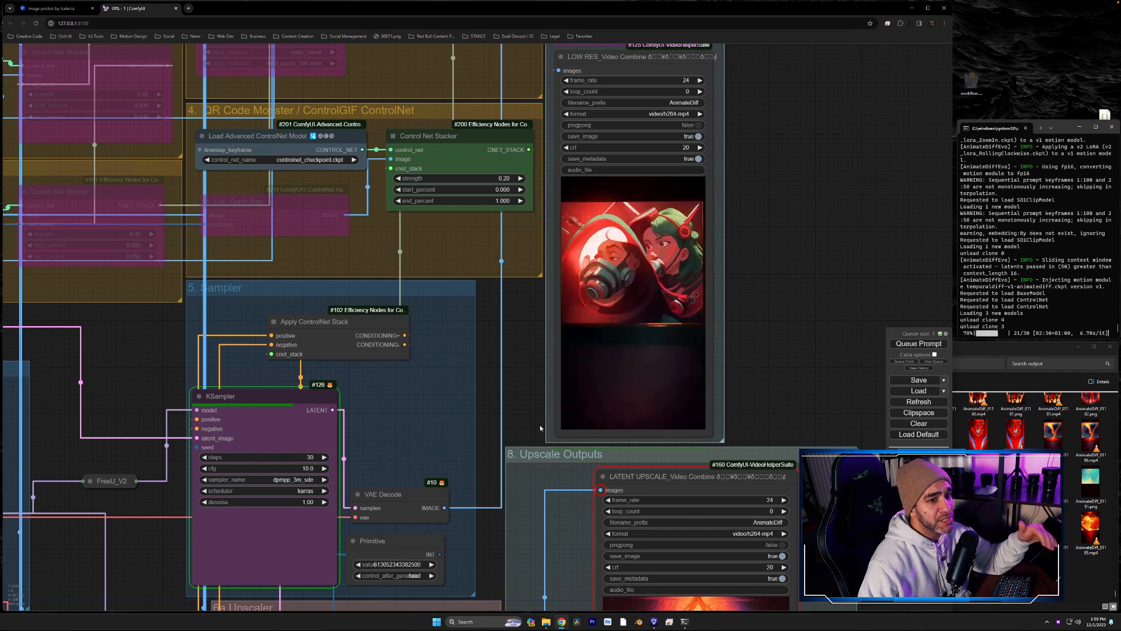
- Review the Batch Prompt Schedule, the bypassed 6a.Upscaler group and the KSampler settings alongside the low-res output
drag(527, 436, 857, 70)
drag(421, 395, 501, 302)
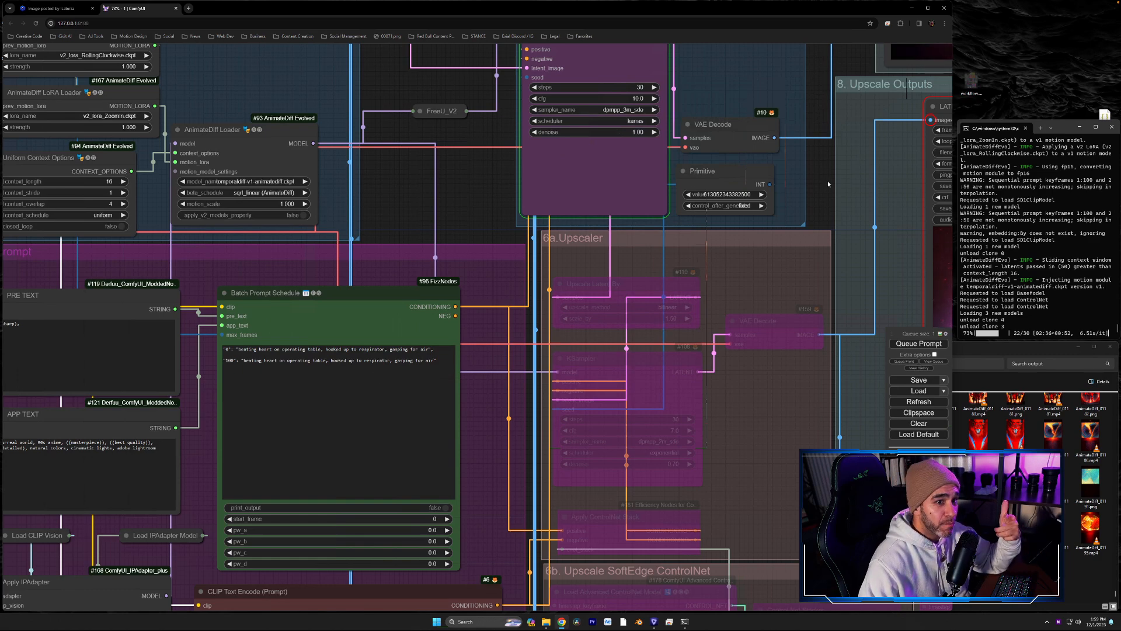
drag(828, 181, 453, 449)
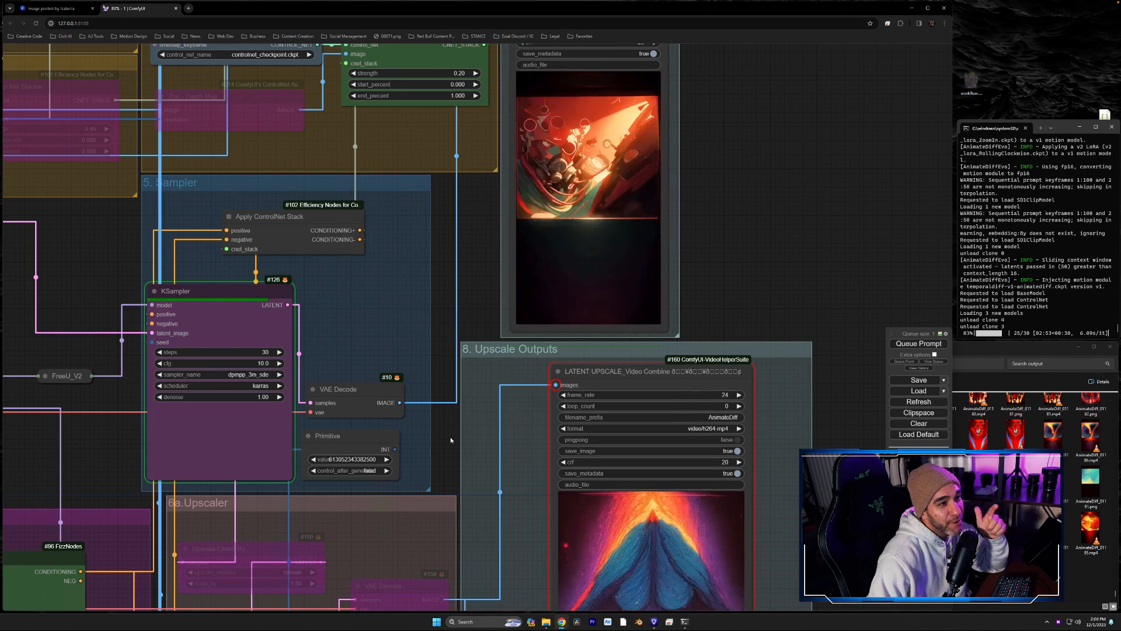
drag(755, 219, 731, 293)
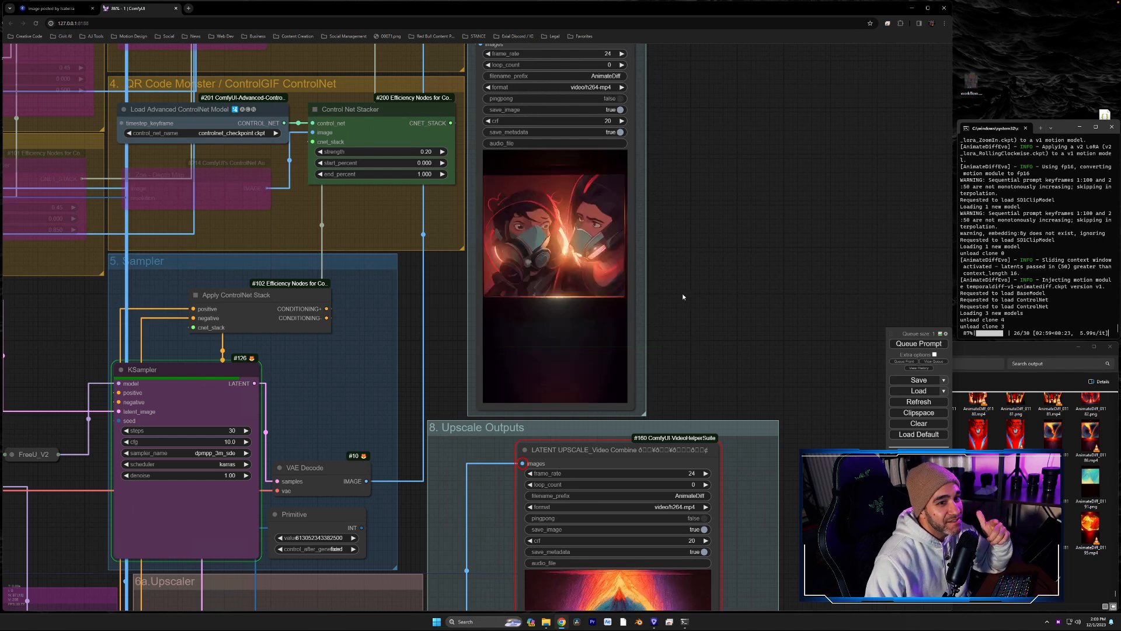
scroll(672, 300, up, 4)
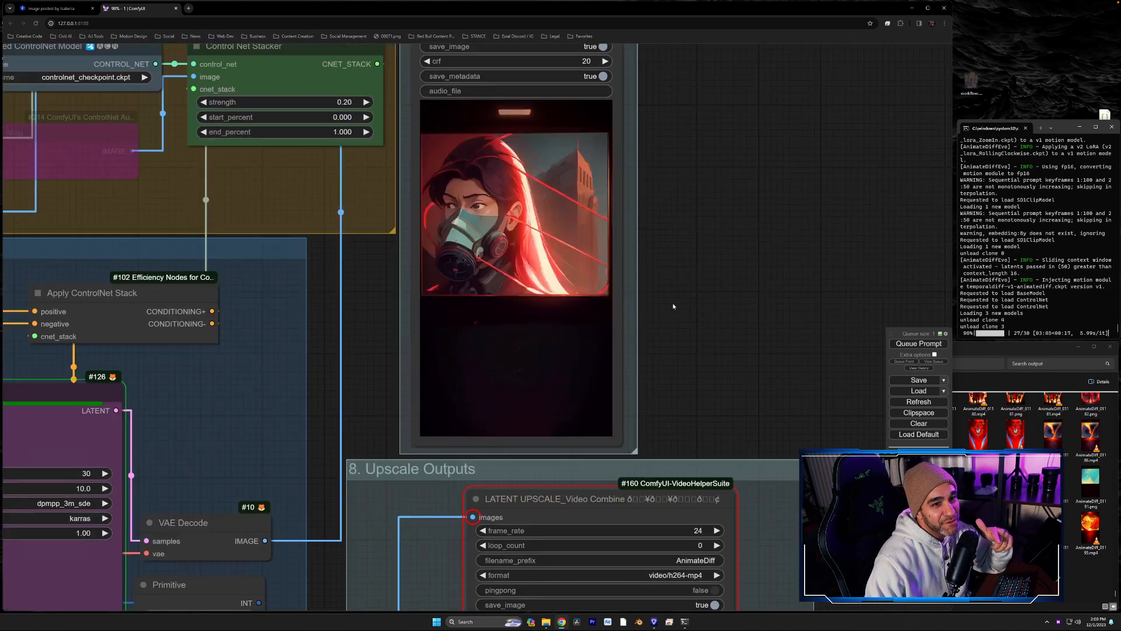
drag(717, 292, 907, 385)
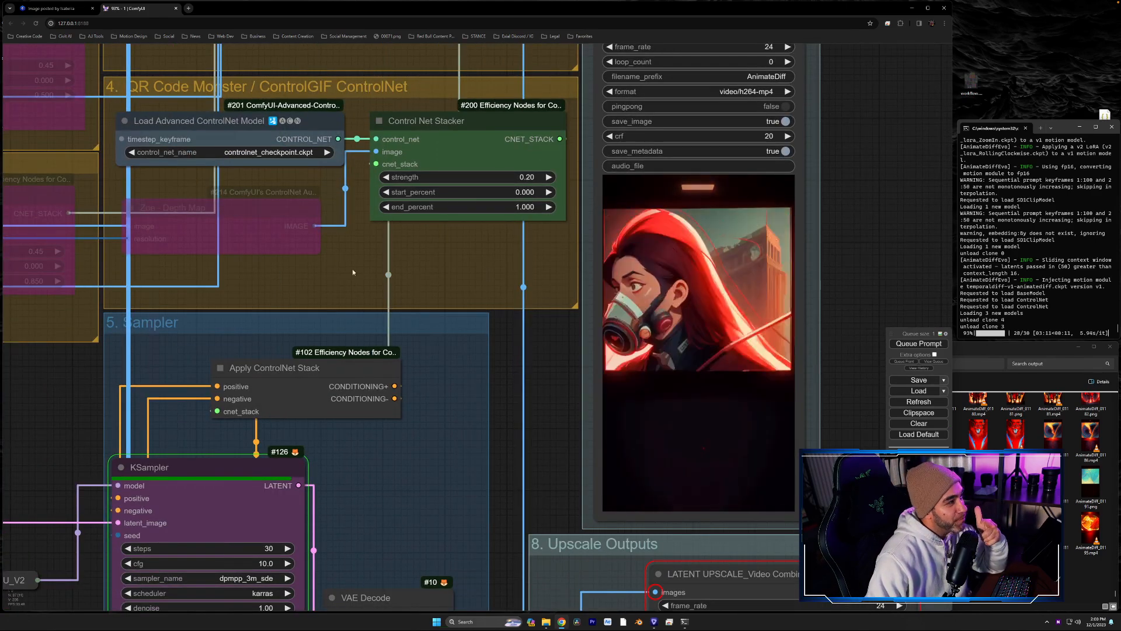
drag(553, 378, 580, 207)
scroll(569, 280, down, 1)
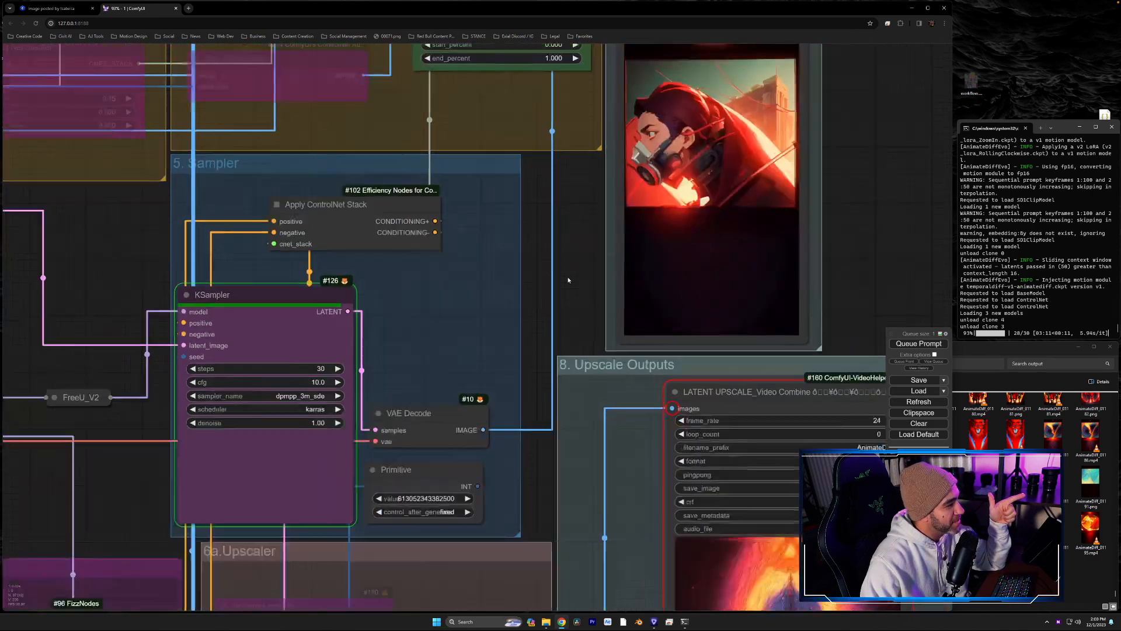
scroll(569, 280, down, 4)
- Reposition the VAE Decode, Primitive and KSampler nodes slightly within the 5. Sampler group
drag(511, 356, 544, 293)
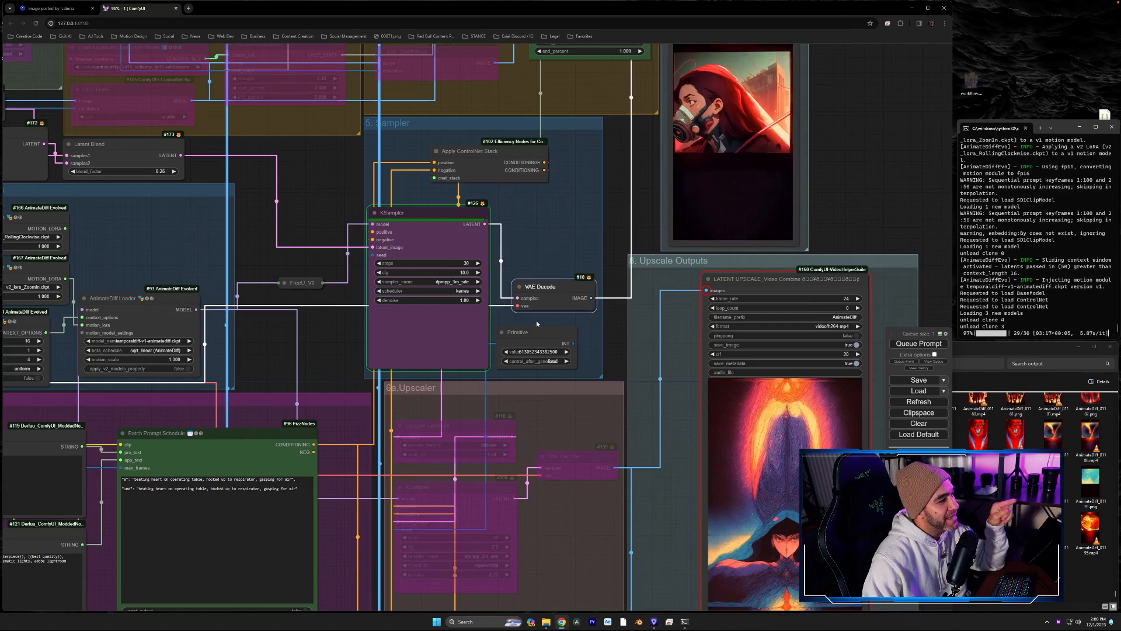
drag(537, 331, 554, 329)
drag(420, 212, 435, 217)
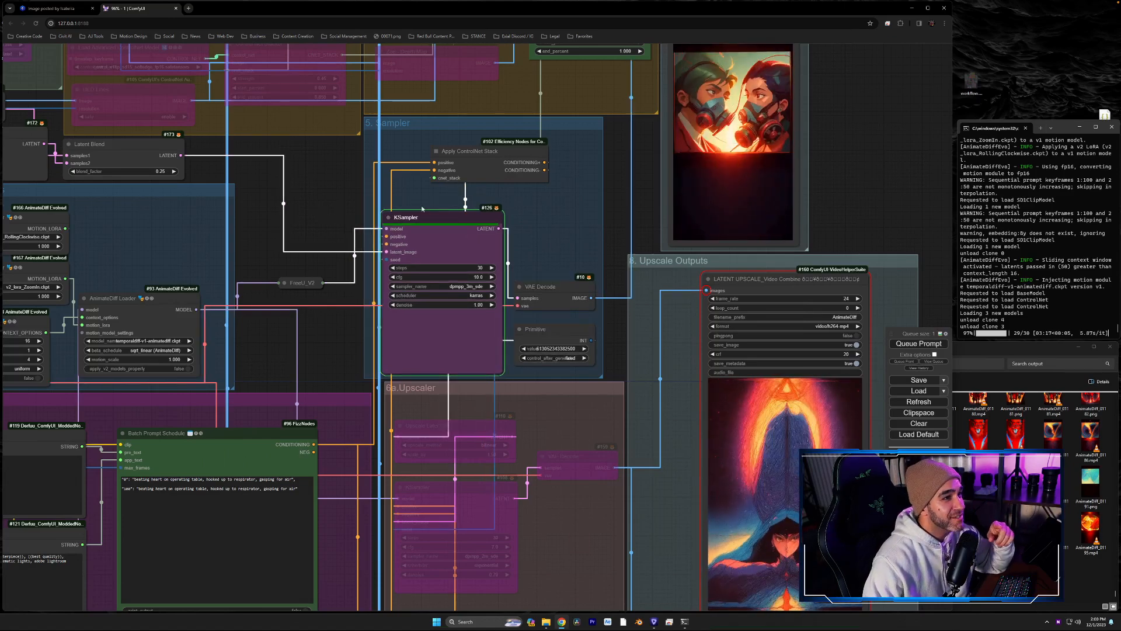
- Review the motion models available for the AnimateDiff Loader, leaving temporaldiff-v1-animatediff.ckpt selected
drag(272, 366, 432, 358)
drag(601, 375, 619, 372)
scroll(475, 342, up, 5)
scroll(475, 342, down, 1)
drag(469, 254, 476, 265)
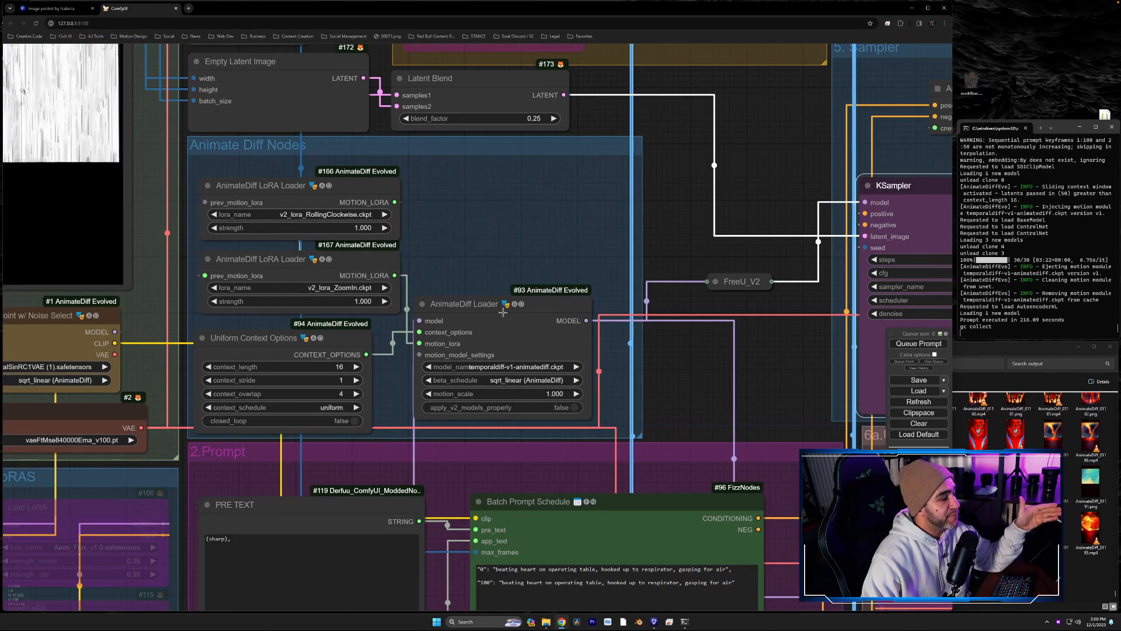
drag(503, 314, 504, 319)
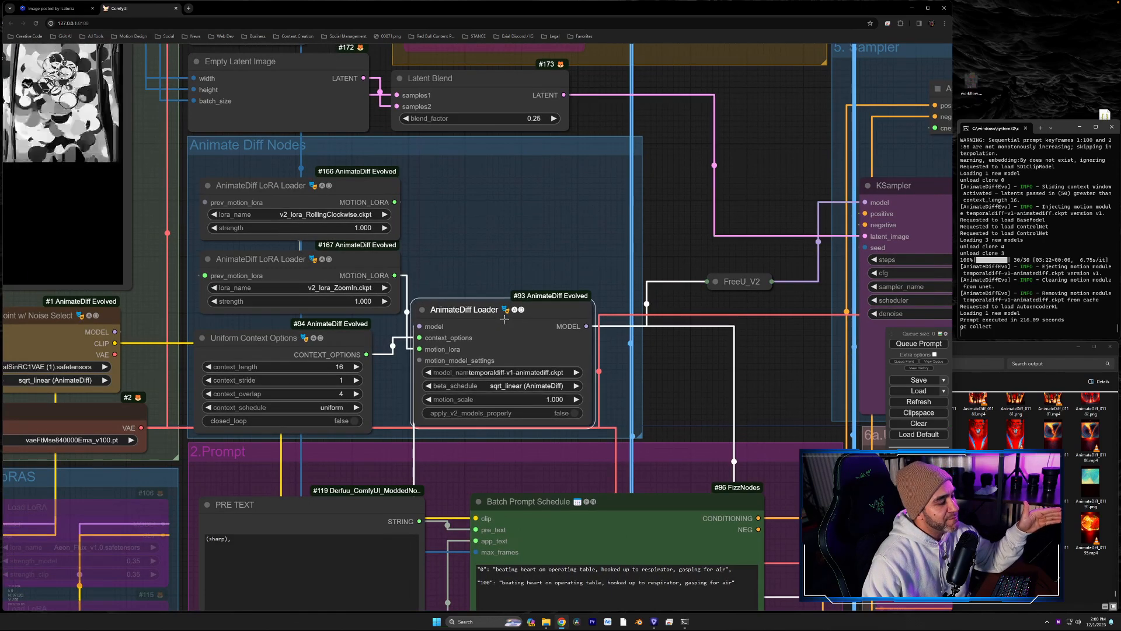
click(513, 371)
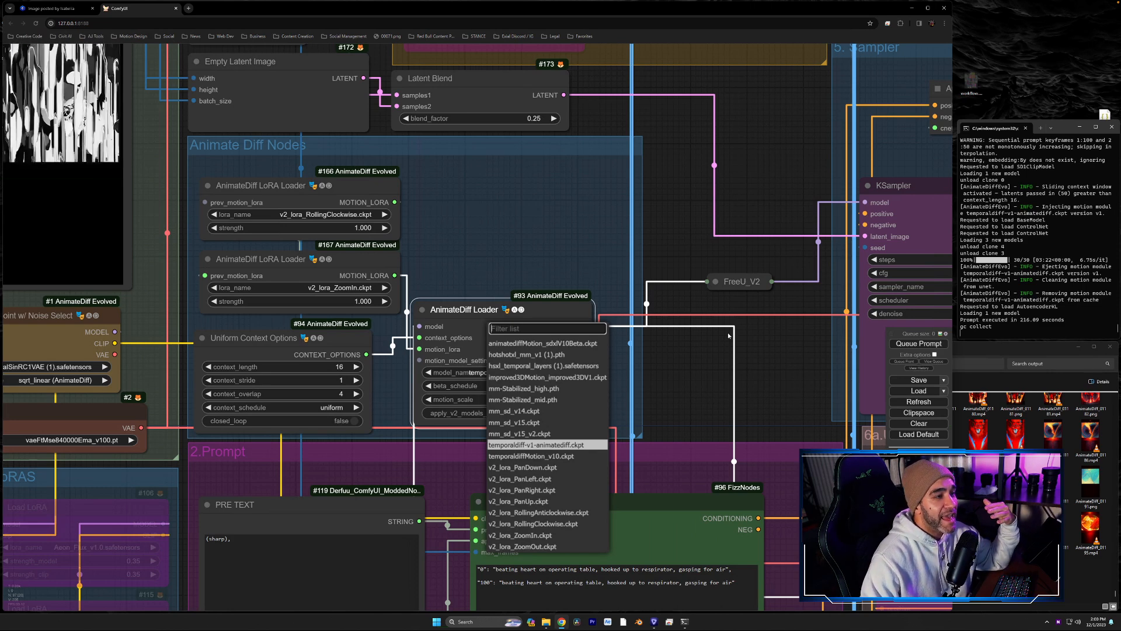
click(791, 328)
- Examine the finished render in the Low-Res Outputs group and compare it with the input mask video
drag(792, 329, 194, 463)
drag(573, 322, 423, 497)
scroll(593, 377, up, 4)
drag(885, 237, 811, 287)
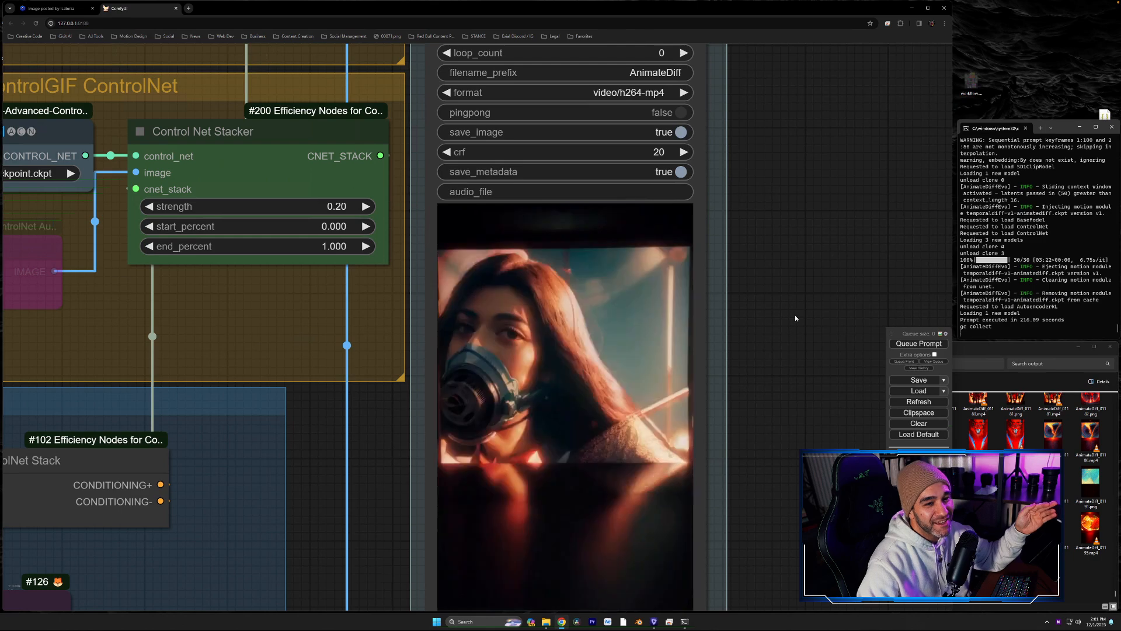
drag(794, 320, 783, 408)
scroll(783, 408, down, 7)
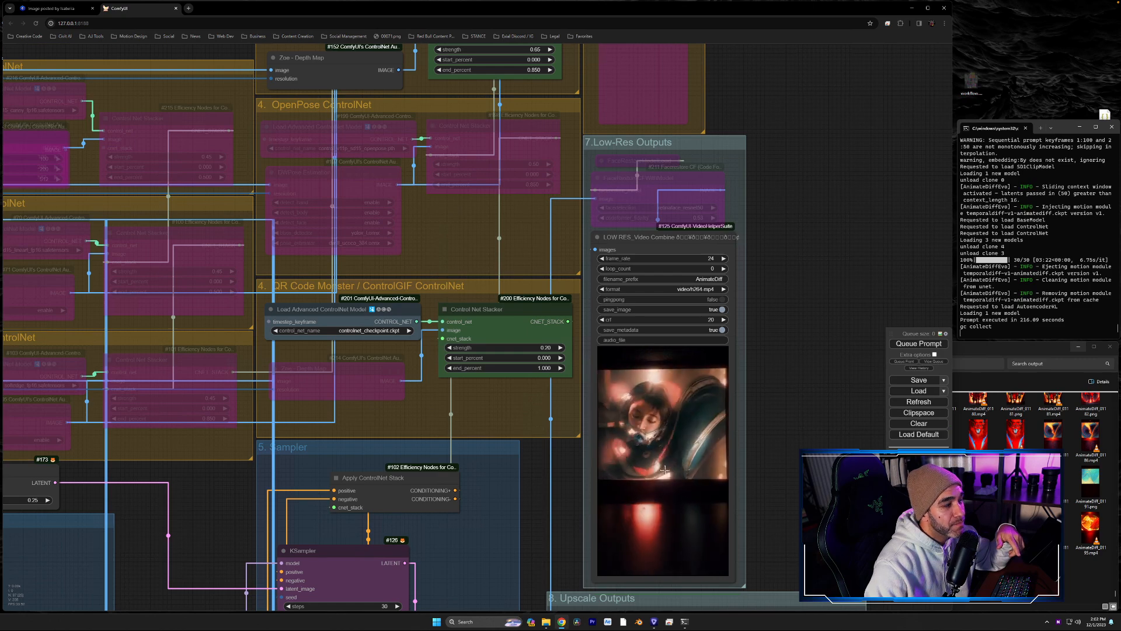
drag(572, 506, 1080, 296)
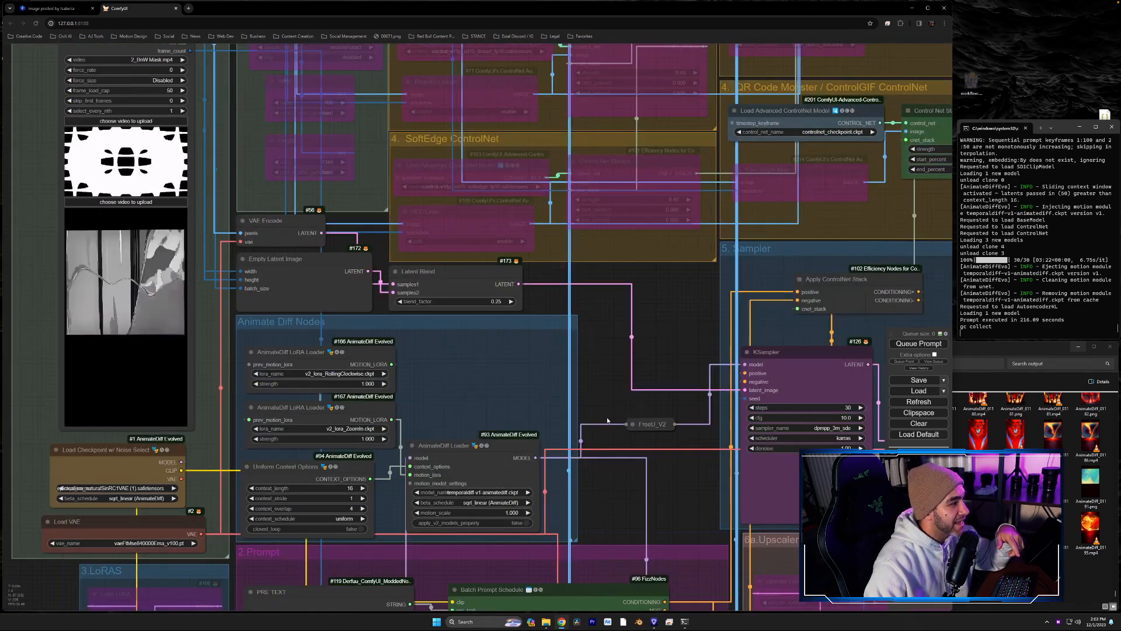
drag(247, 354, 505, 440)
scroll(485, 397, up, 6)
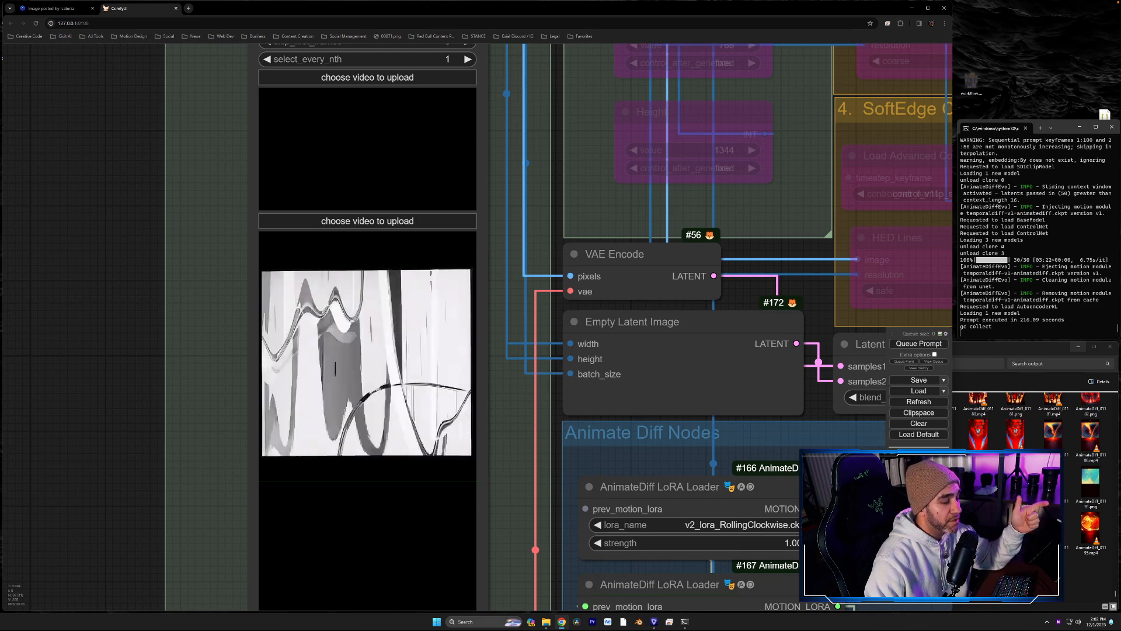
drag(917, 458, 65, 421)
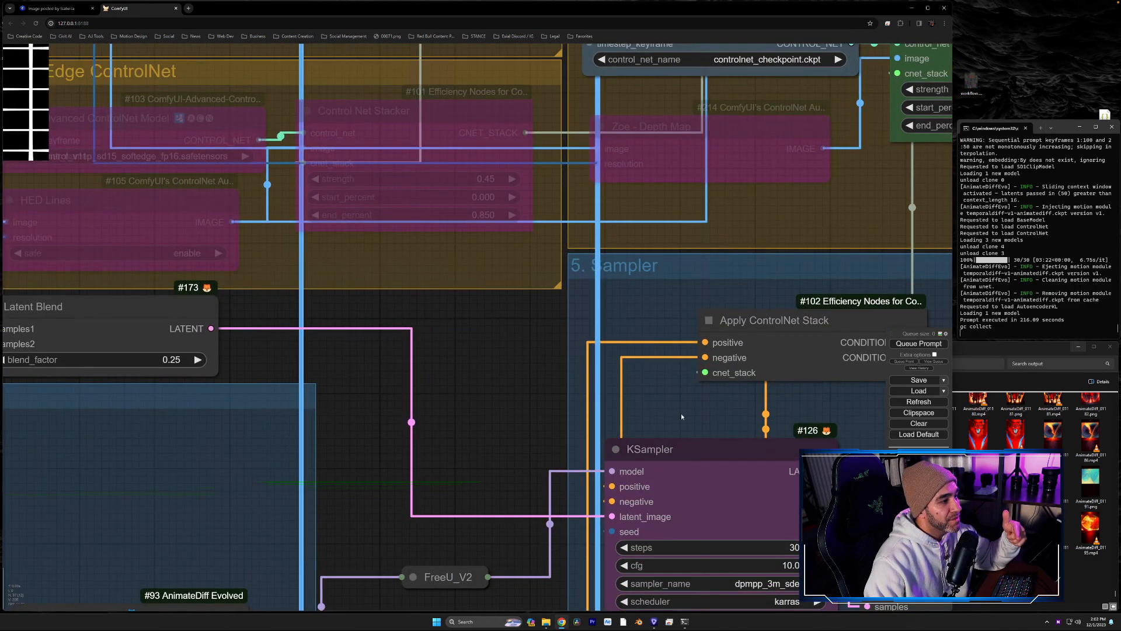
drag(879, 422, 192, 392)
drag(808, 279, 841, 396)
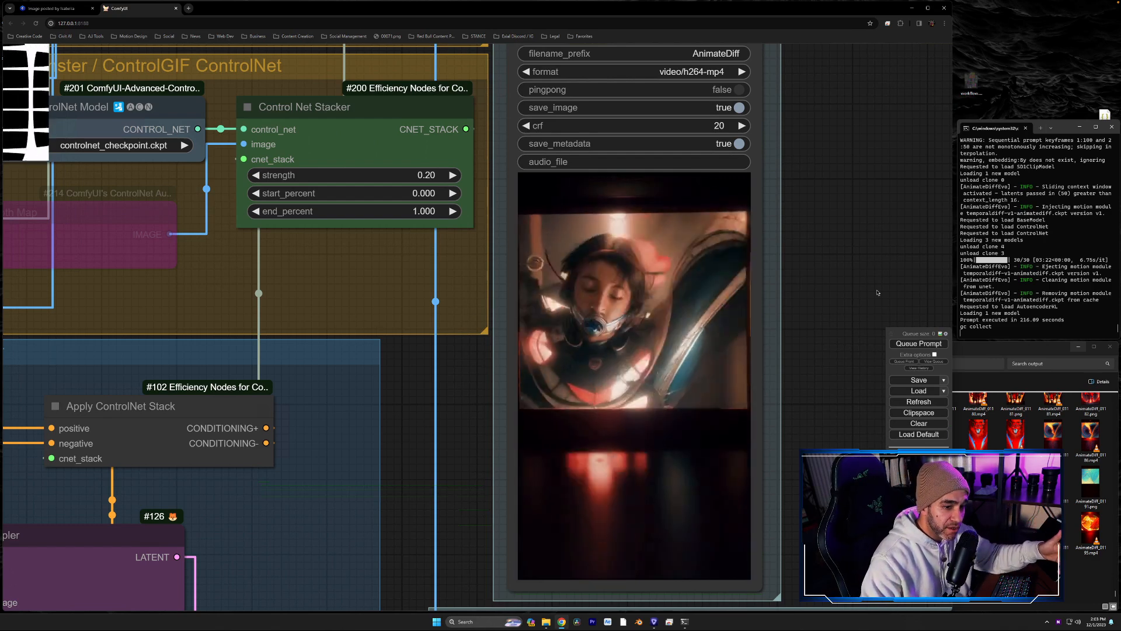
- Check the ControlNet models available in the QR Code Monster / ControlGIF group, keep controlnet_checkpoint.ckpt, and inspect the low-res output again
drag(601, 480, 712, 512)
click(470, 380)
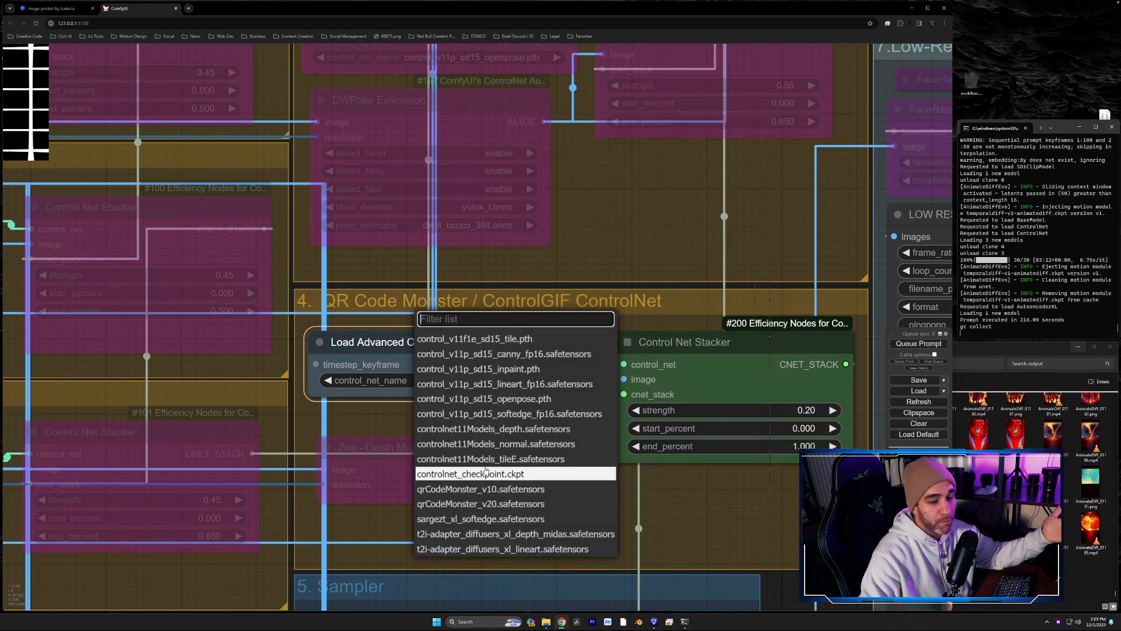
click(519, 478)
click(467, 455)
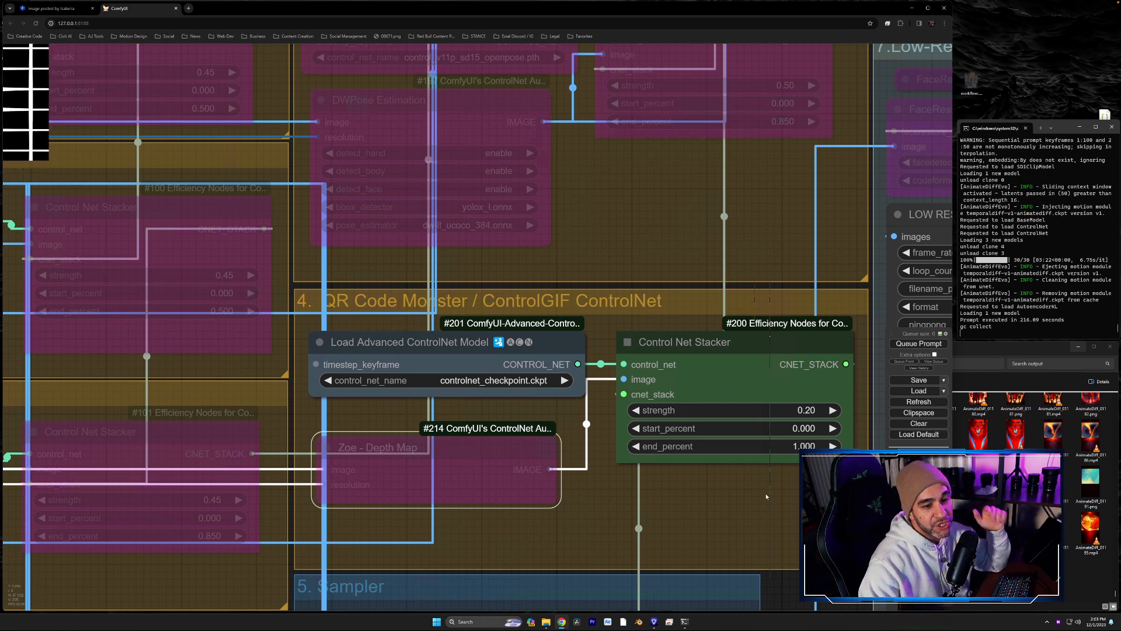
drag(764, 497, 488, 436)
scroll(604, 366, down, 4)
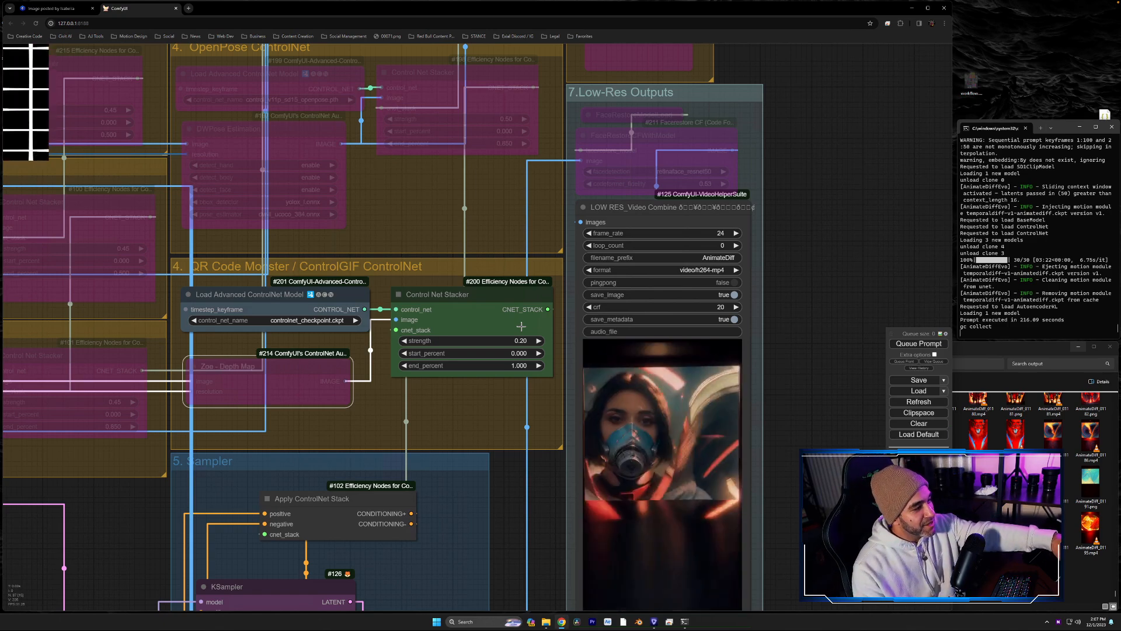
scroll(672, 512, up, 5)
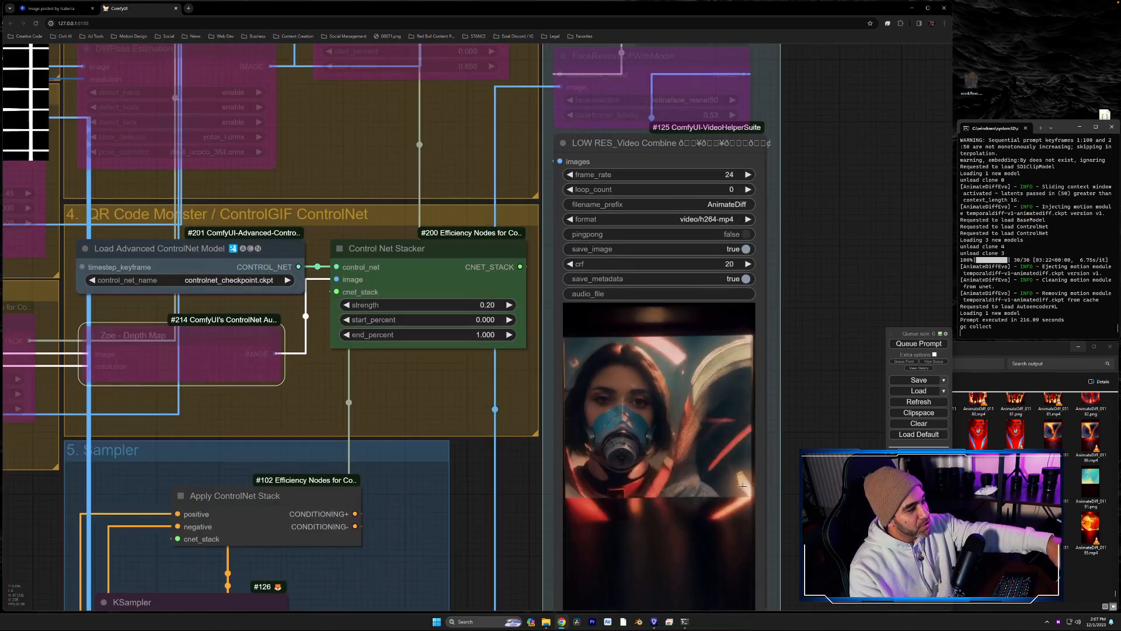